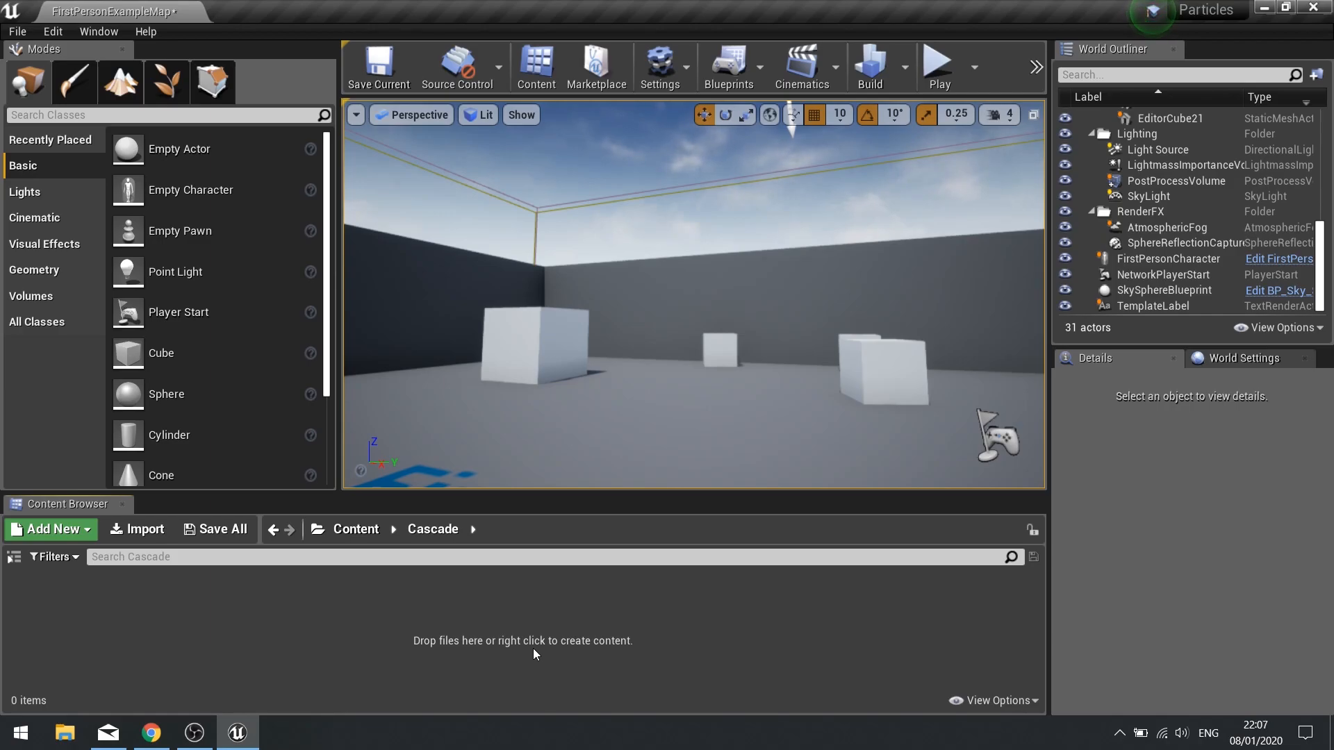
- Create a new particle system named Fireball in the Cascade folder
{"action": "left_click", "coordinate": [81, 532]}
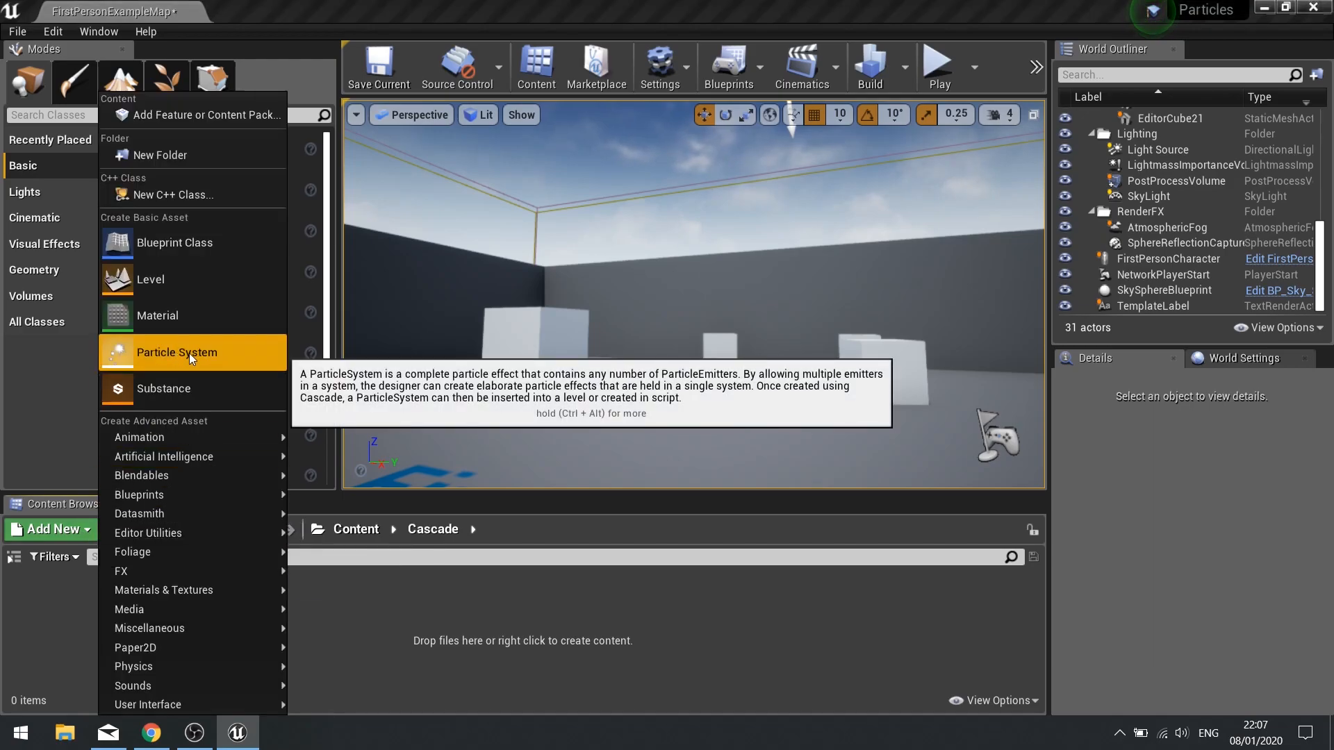
{"action": "left_click", "coordinate": [158, 355]}
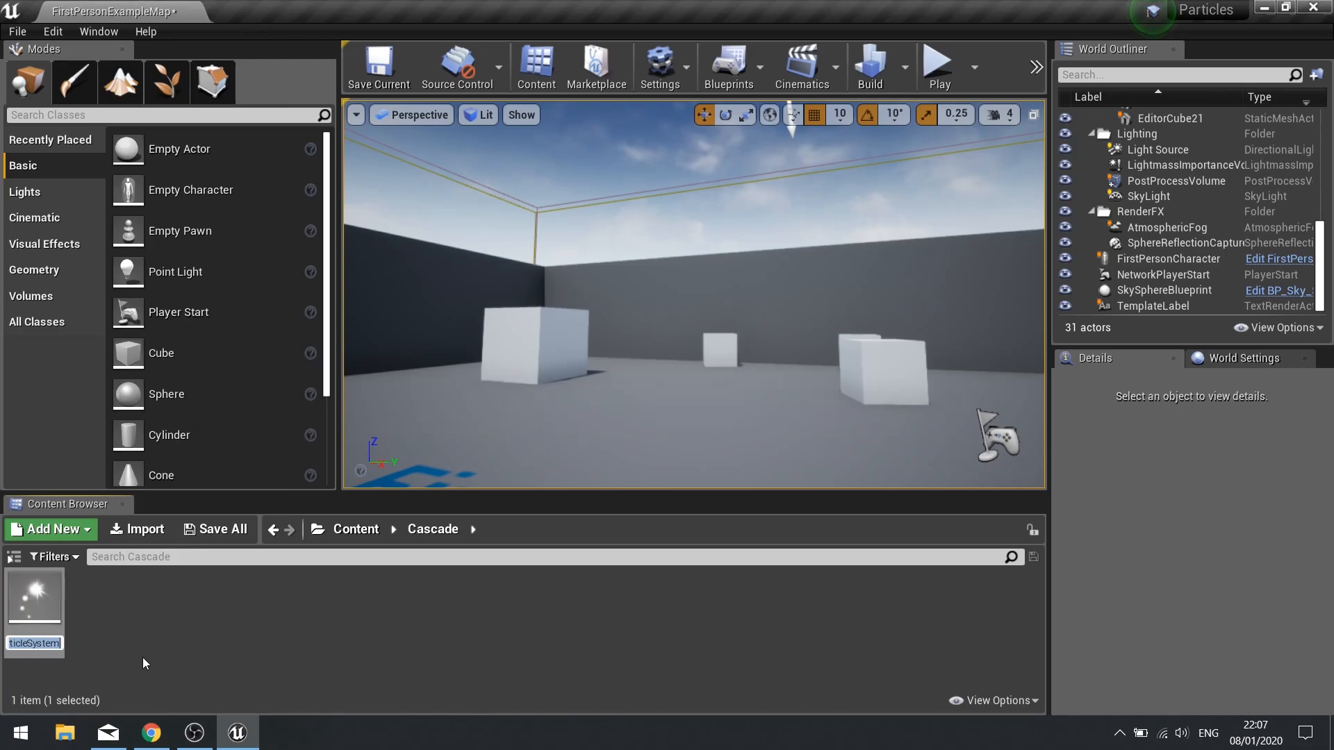
{"action": "type", "text": "Fireball"}
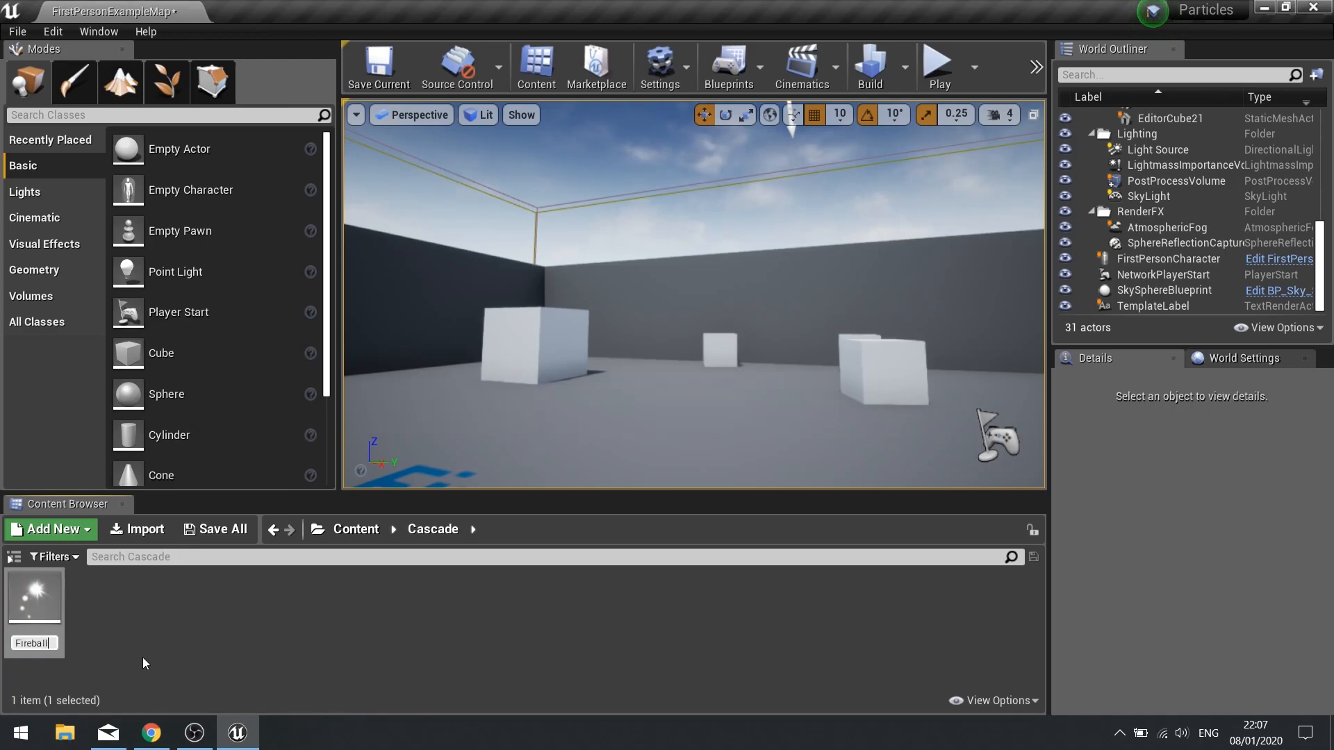
{"action": "key", "text": "Return"}
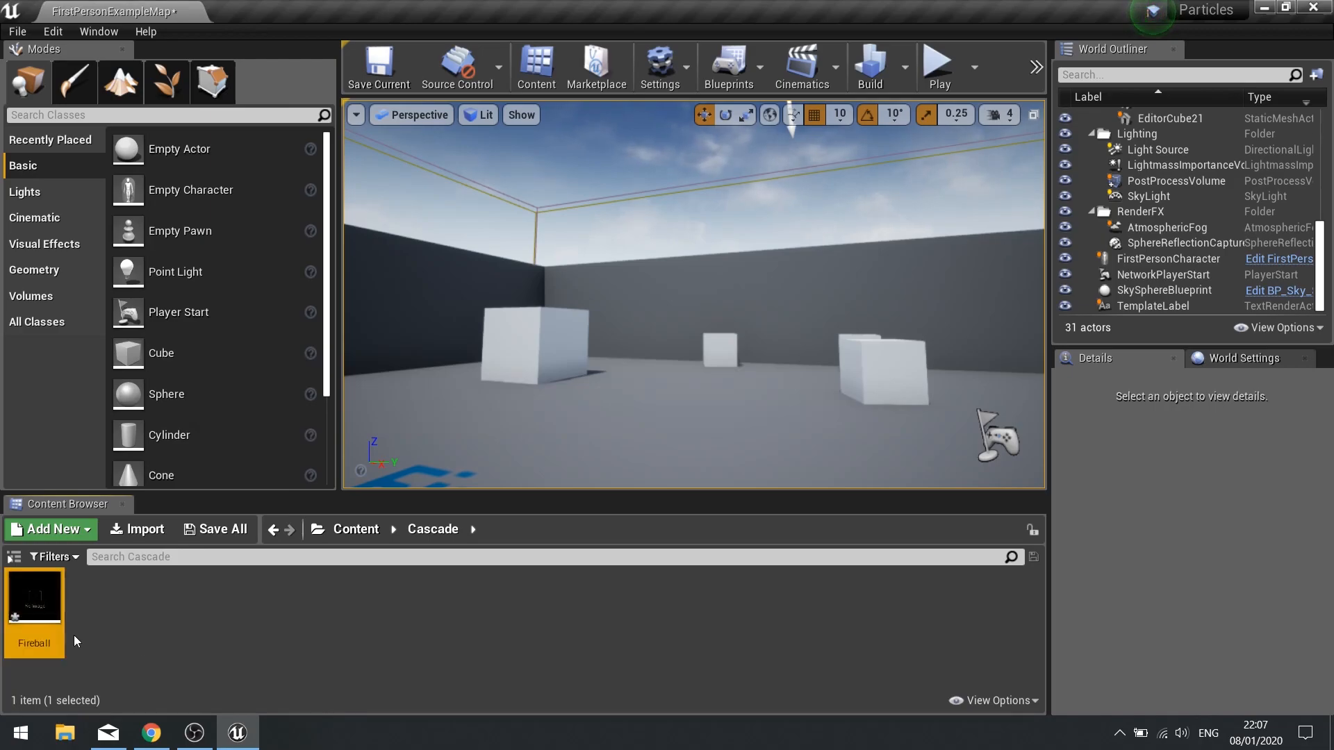
- Rename the Fireball particle system as Fireball_PS and open it for editing
{"action": "left_click", "coordinate": [49, 643]}
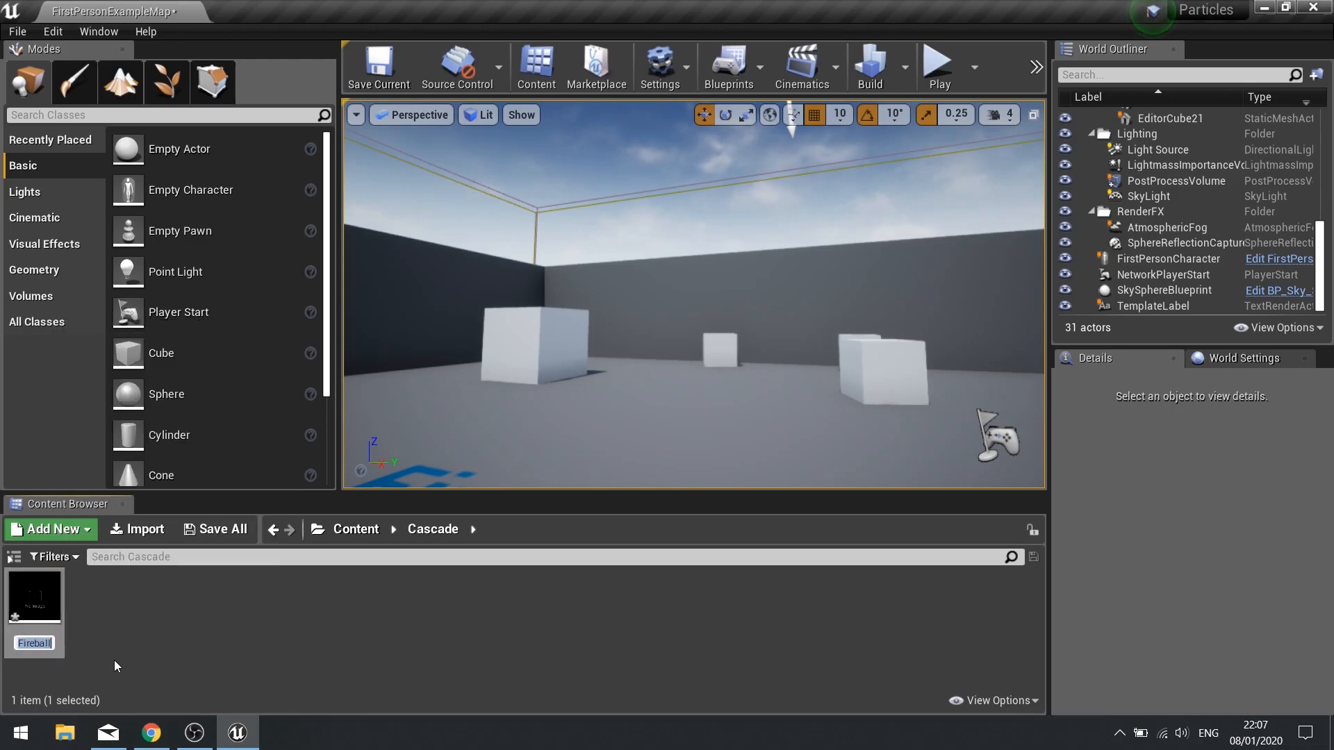
{"action": "key", "text": "End"}
{"action": "type", "text": "_PS"}
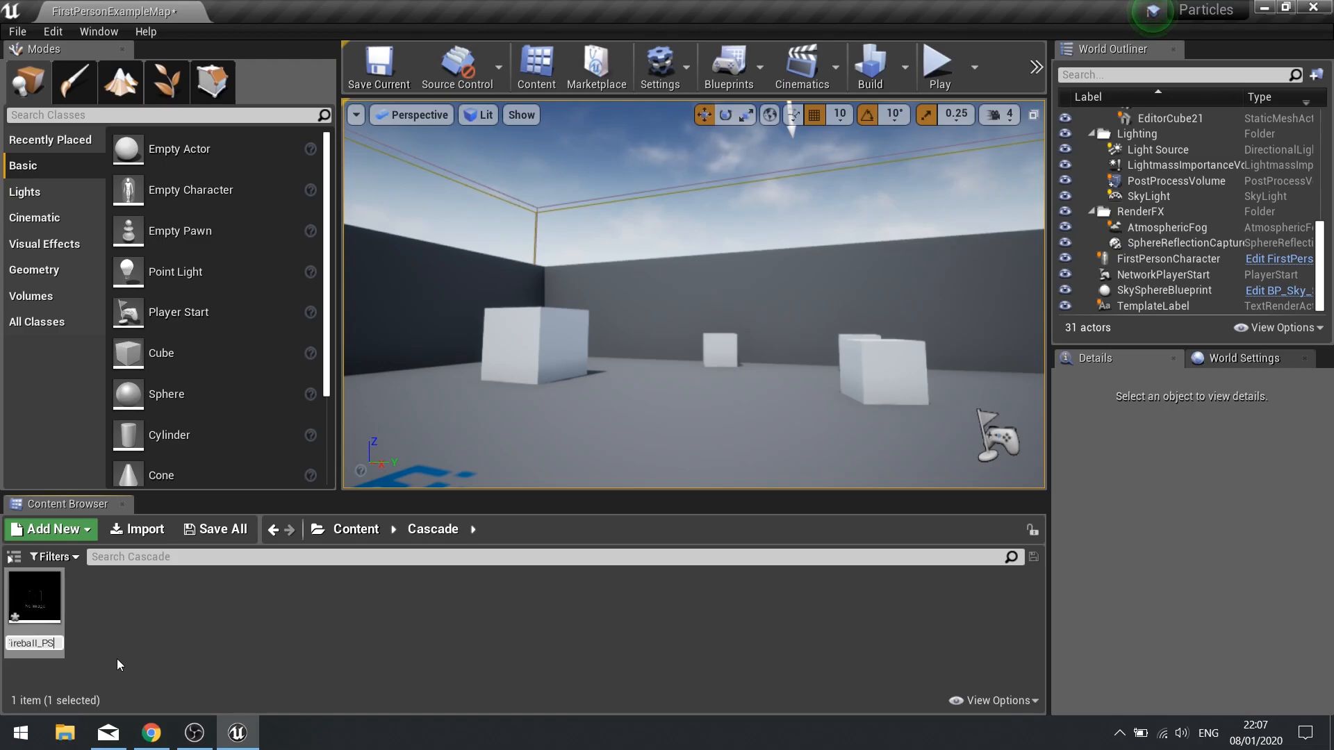
{"action": "key", "text": "Return"}
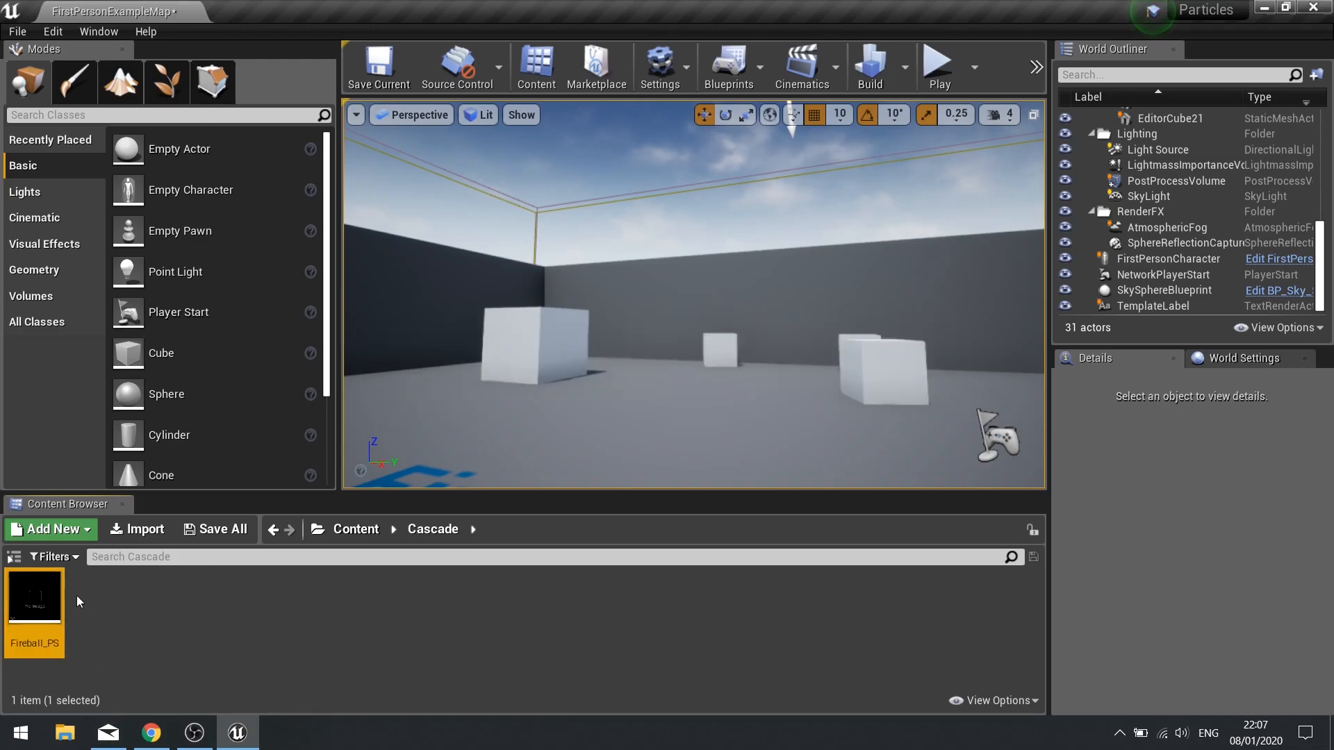
{"action": "double_click", "coordinate": [61, 598]}
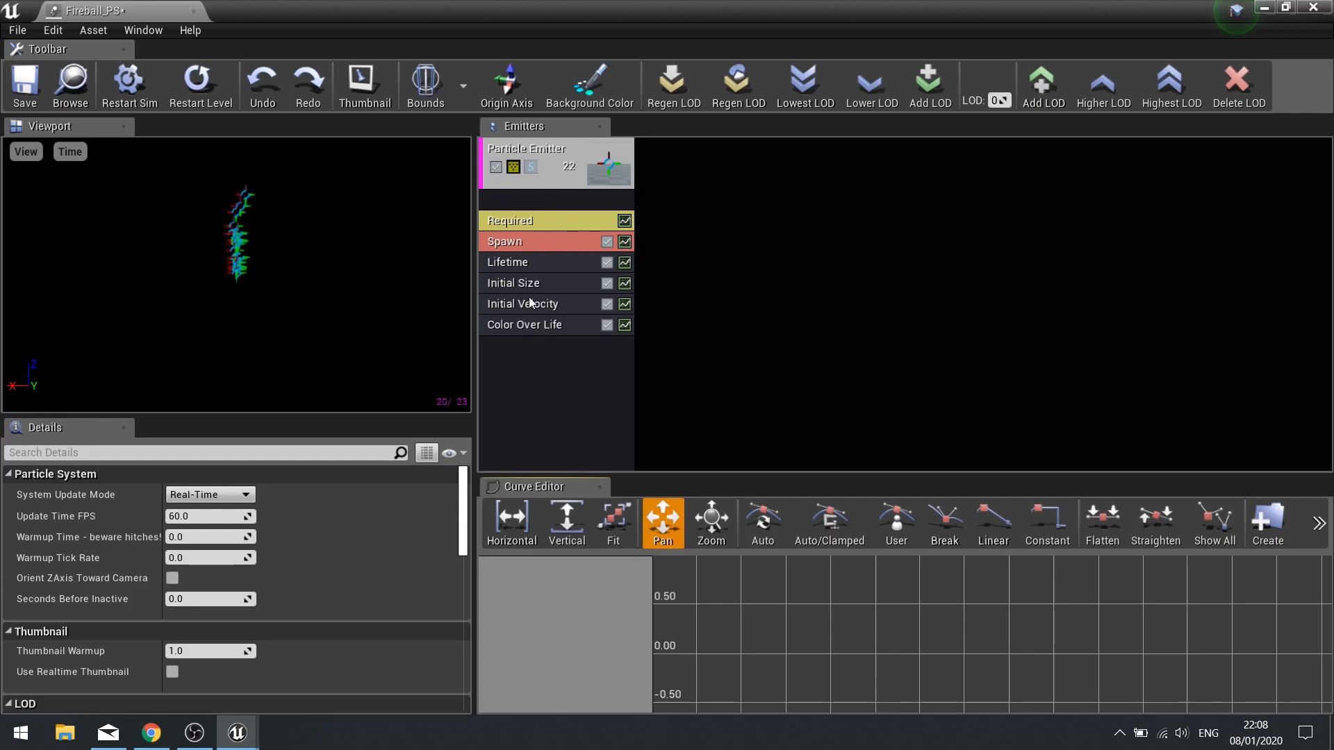
- Examine the emitter's default modules from Required to Color Over Life, and the categories of modules that can be added
{"action": "left_click", "coordinate": [519, 222]}
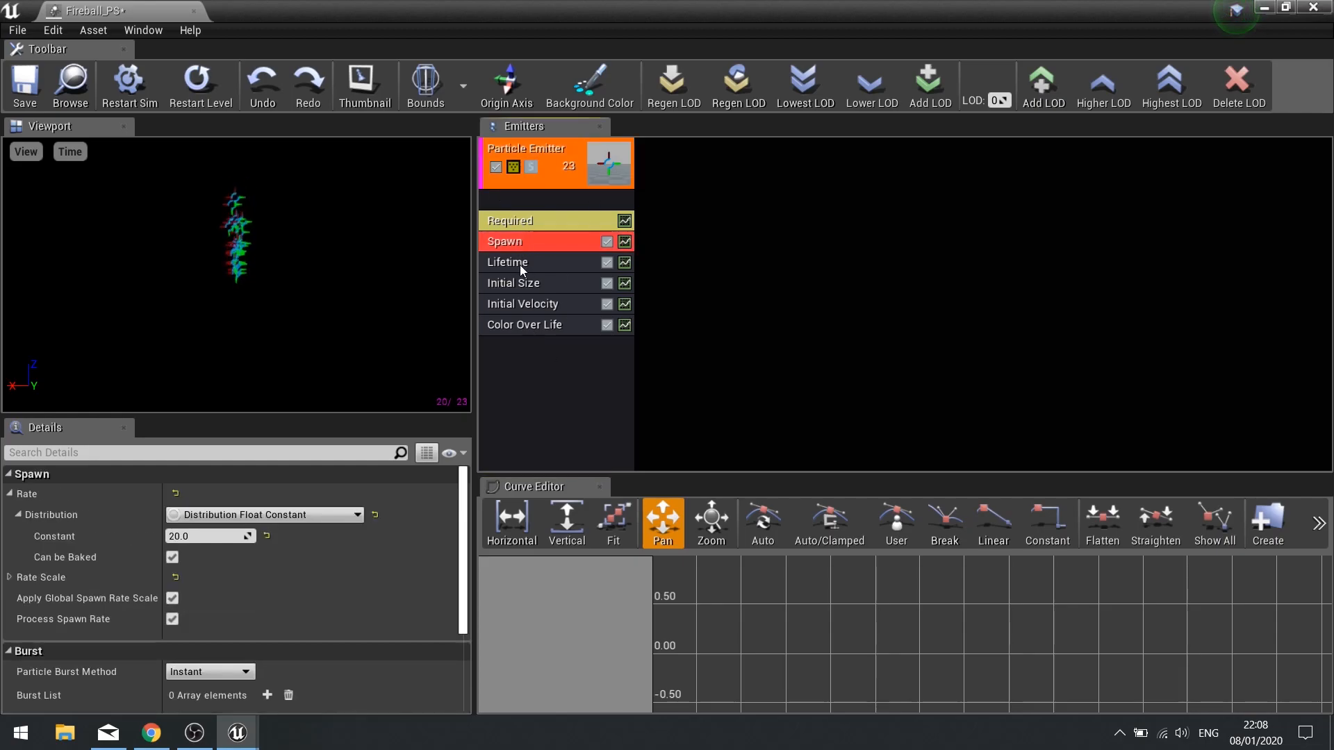
{"action": "left_click", "coordinate": [520, 264]}
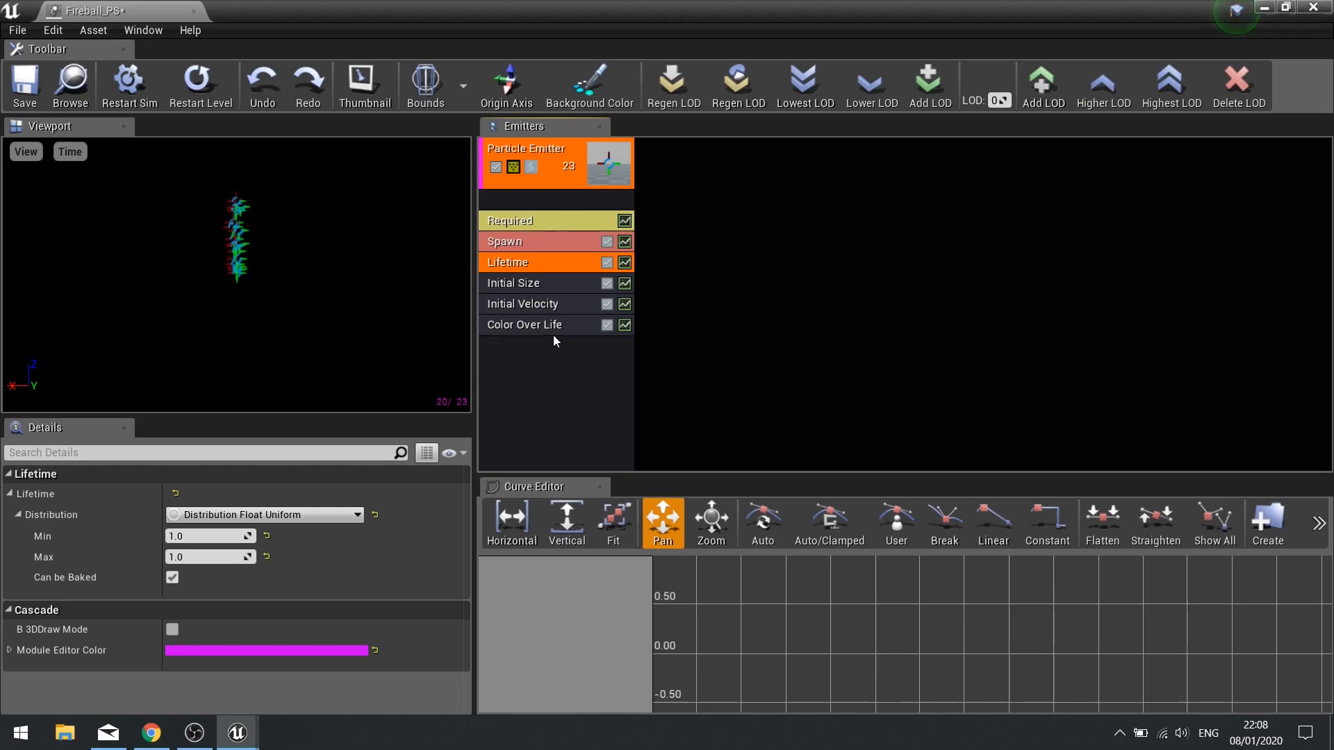
{"action": "right_click", "coordinate": [517, 378]}
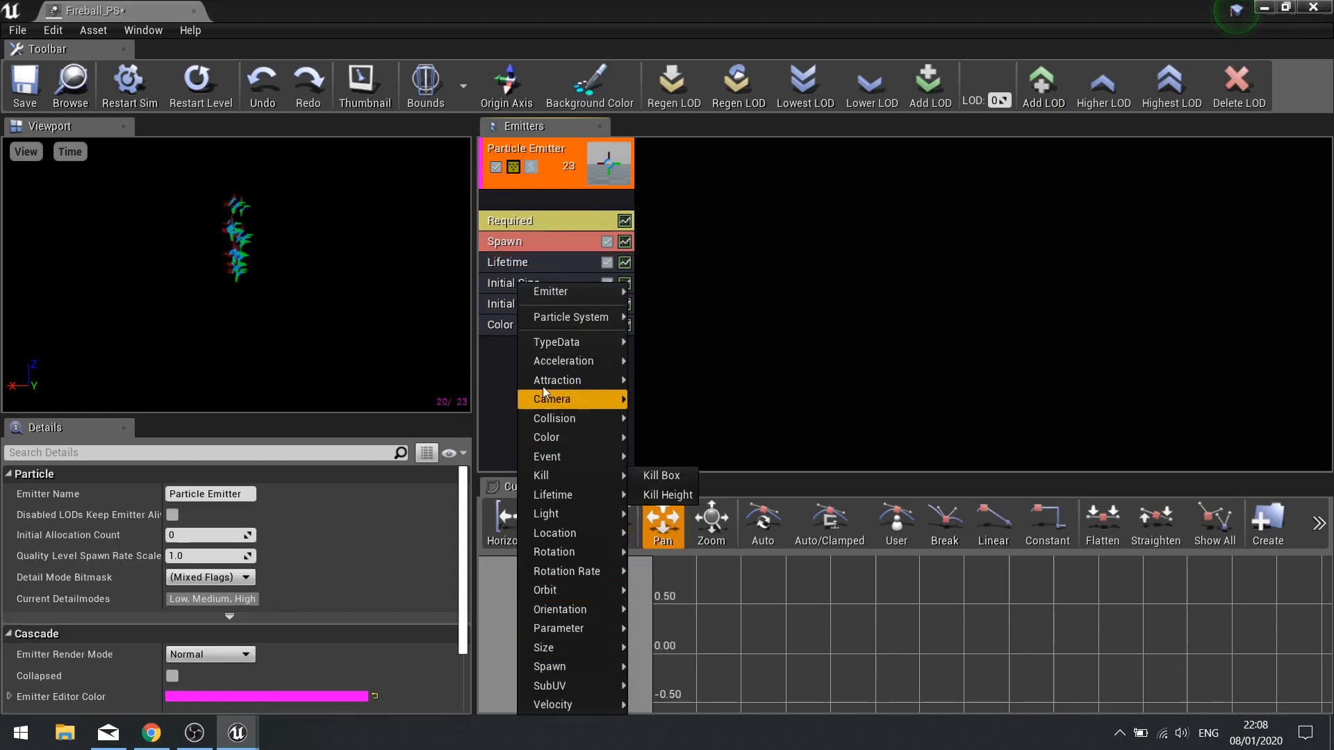
{"action": "left_click", "coordinate": [501, 389]}
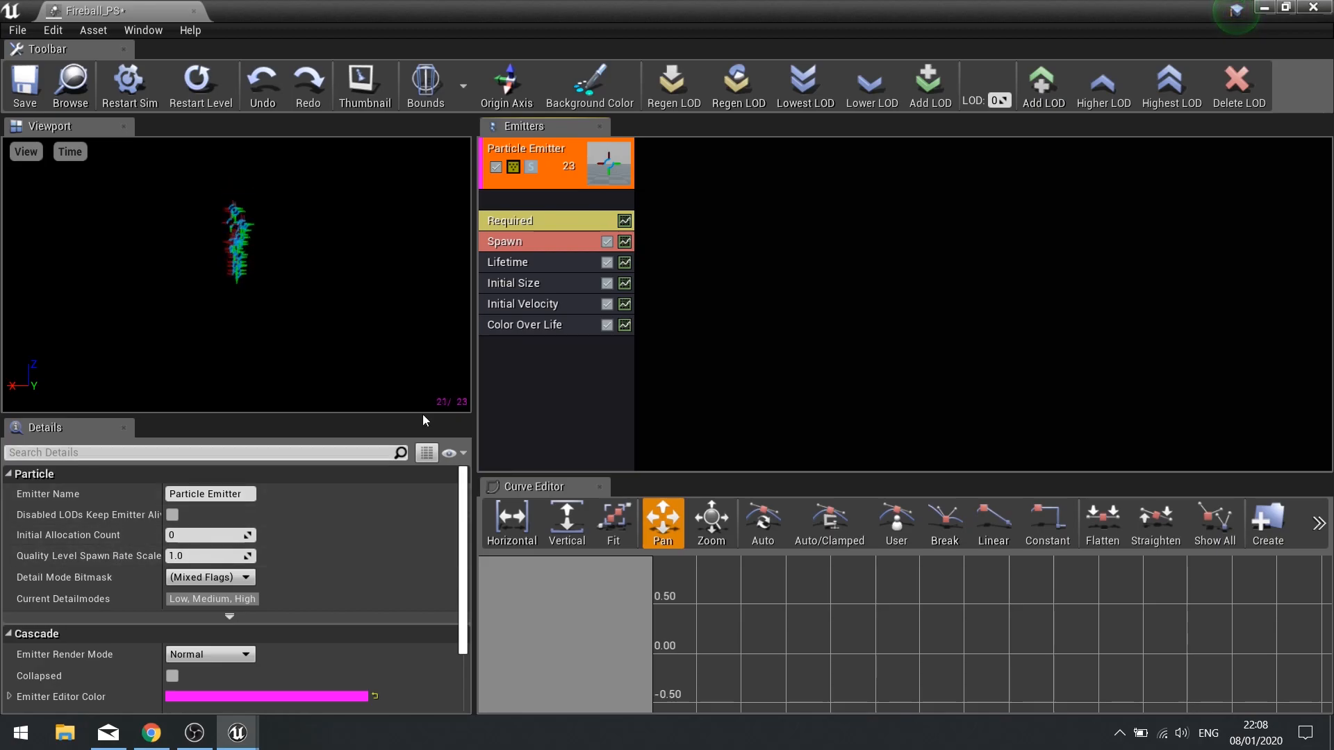
{"action": "left_click", "coordinate": [514, 262]}
{"action": "left_click", "coordinate": [513, 284]}
{"action": "left_click", "coordinate": [514, 303]}
{"action": "left_click", "coordinate": [514, 325]}
{"action": "left_click", "coordinate": [513, 283]}
{"action": "left_click", "coordinate": [511, 244]}
{"action": "left_click", "coordinate": [511, 222]}
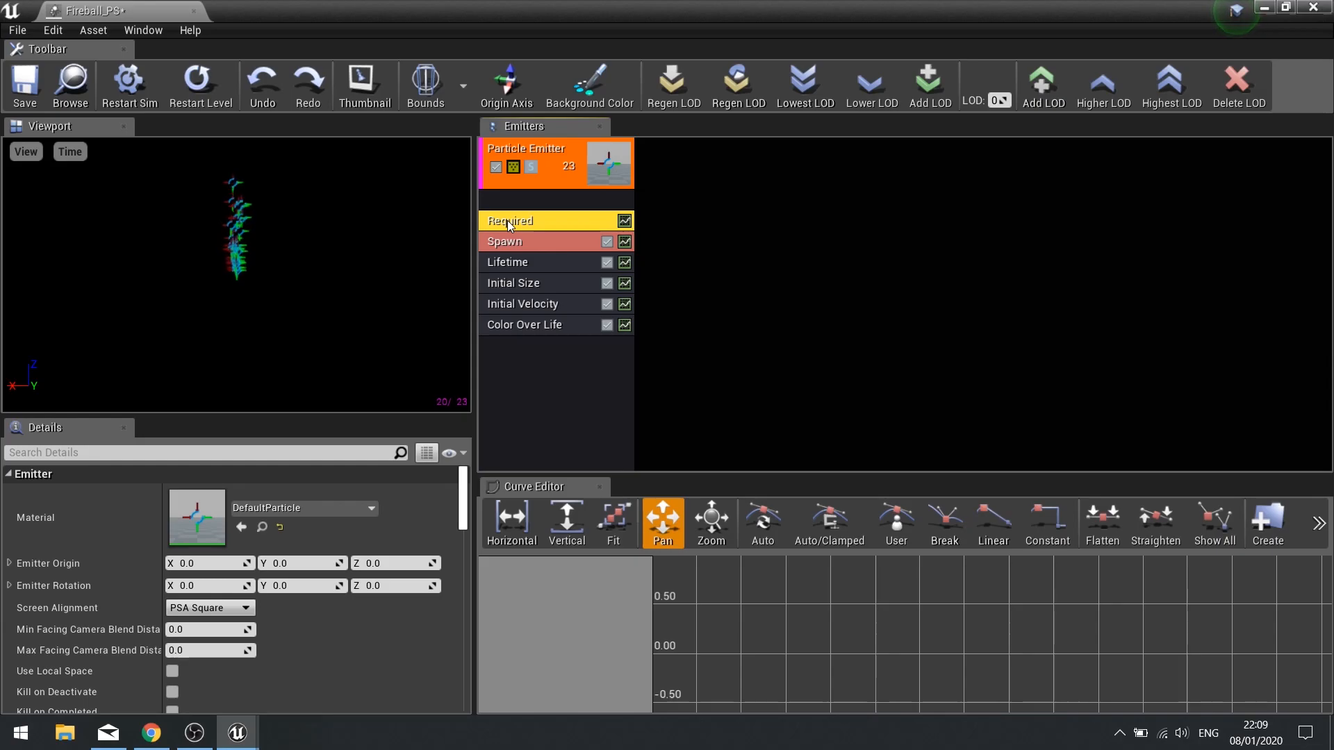
- Compare the settings of the emitter's Required and Spawn modules
{"action": "left_click", "coordinate": [522, 243]}
{"action": "left_click", "coordinate": [533, 222]}
{"action": "left_click", "coordinate": [537, 241]}
{"action": "left_click", "coordinate": [538, 220]}
{"action": "left_click", "coordinate": [539, 242]}
{"action": "left_click", "coordinate": [544, 219]}
{"action": "left_click", "coordinate": [541, 241]}
{"action": "left_click", "coordinate": [539, 221]}
{"action": "left_click", "coordinate": [536, 242]}
{"action": "left_click", "coordinate": [534, 221]}
{"action": "left_click", "coordinate": [535, 241]}
{"action": "left_click", "coordinate": [537, 222]}
{"action": "left_click", "coordinate": [534, 241]}
{"action": "left_click", "coordinate": [535, 221]}
{"action": "left_click", "coordinate": [529, 241]}
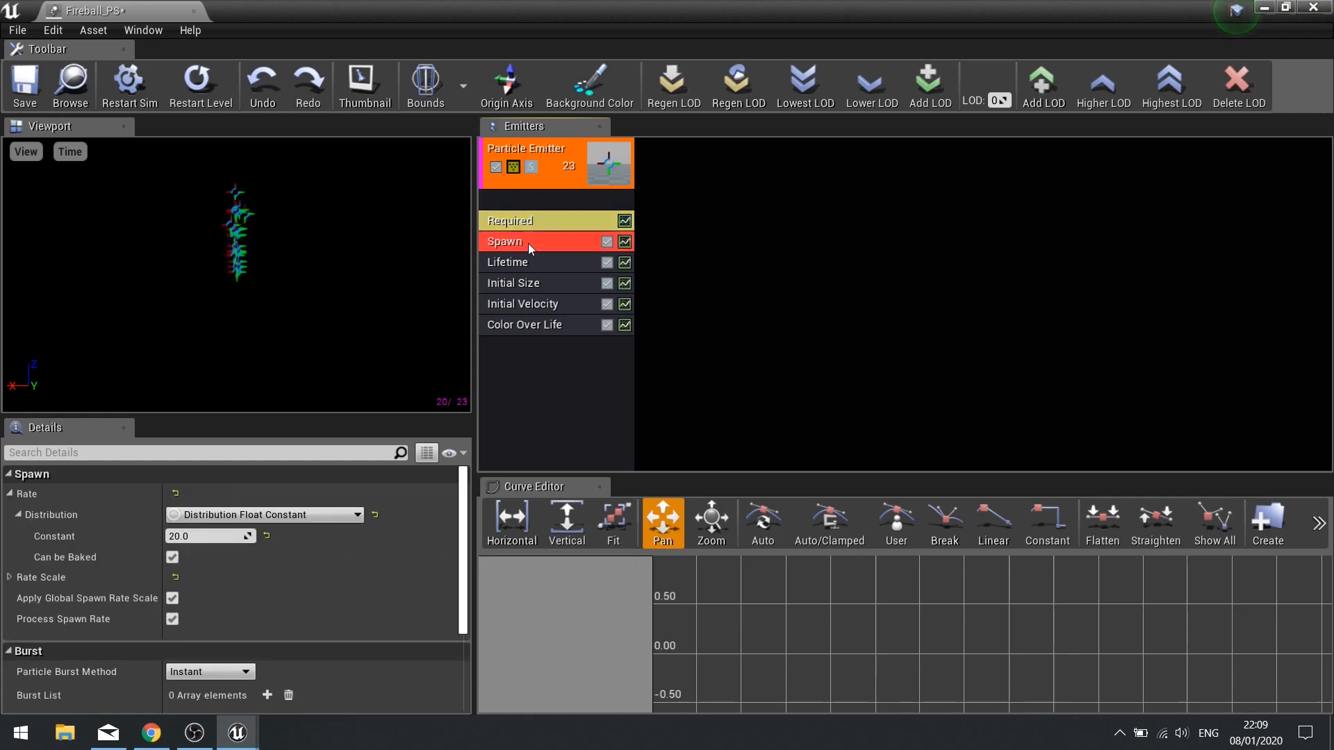
- Look through all the Required module's settings, from the emitter material and duration to the normals and material overrides
{"action": "left_click", "coordinate": [535, 224]}
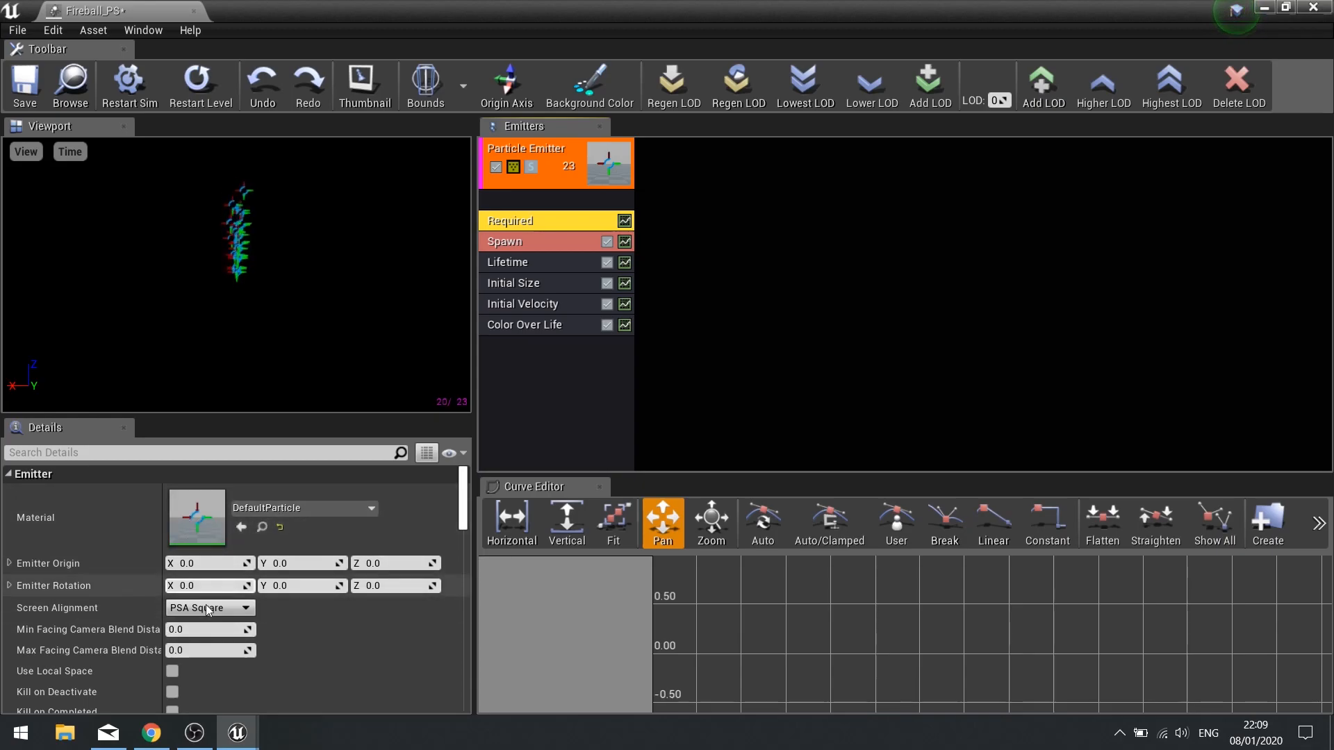
{"action": "scroll", "coordinate": [312, 605], "scroll_direction": "down", "scroll_amount": 5}
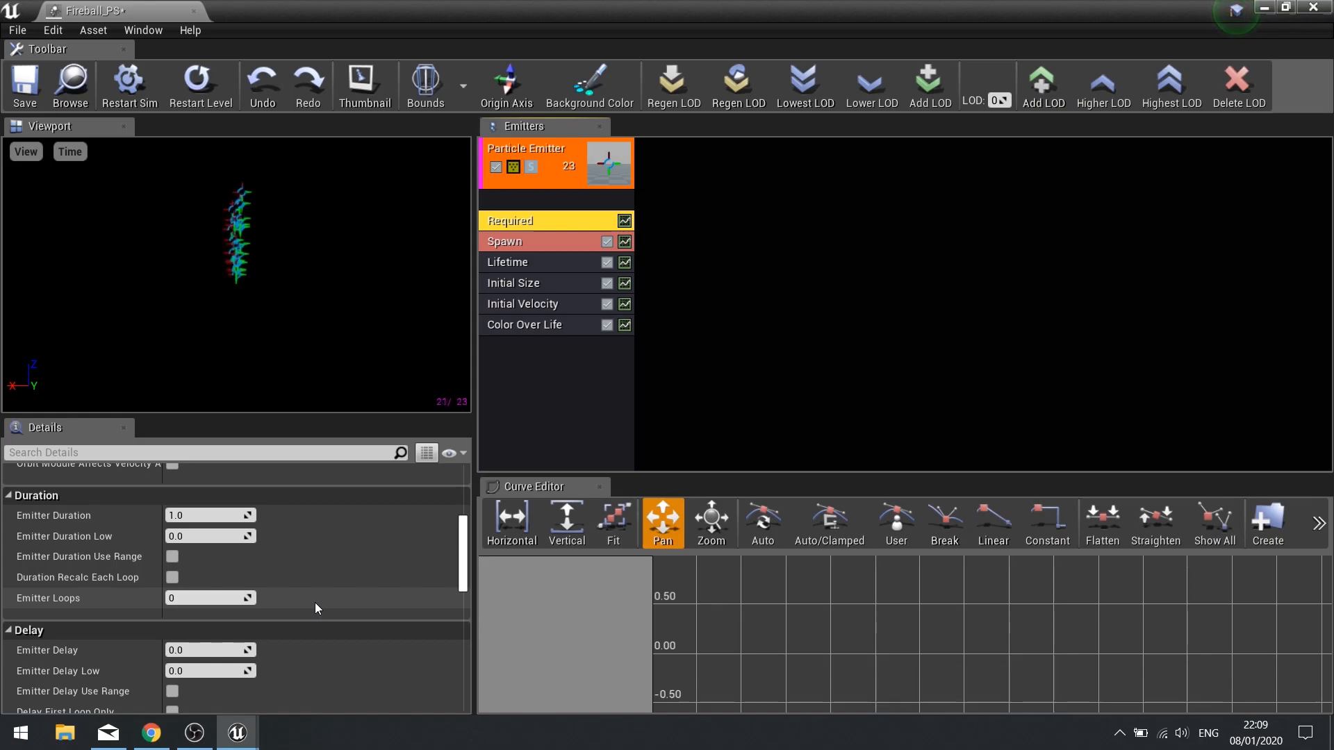
{"action": "scroll", "coordinate": [311, 571], "scroll_direction": "down", "scroll_amount": 8}
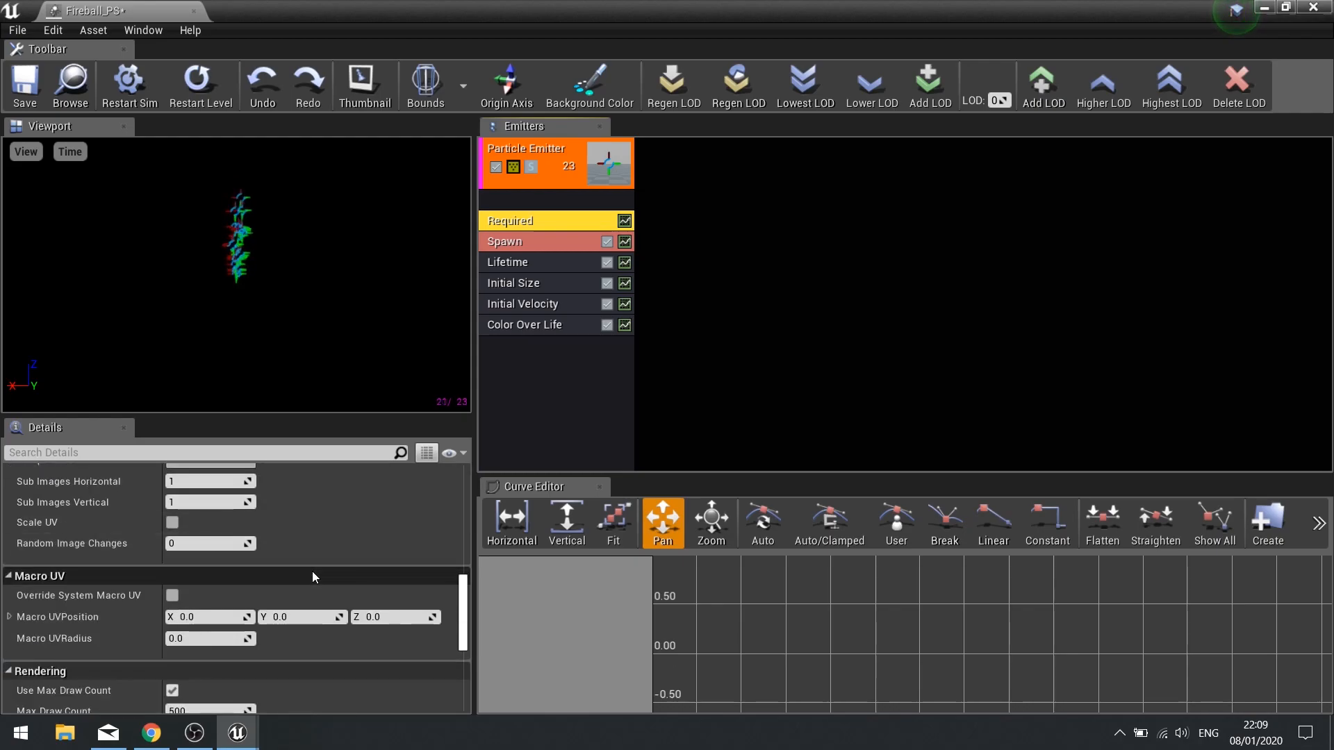
{"action": "scroll", "coordinate": [312, 566], "scroll_direction": "down", "scroll_amount": 6}
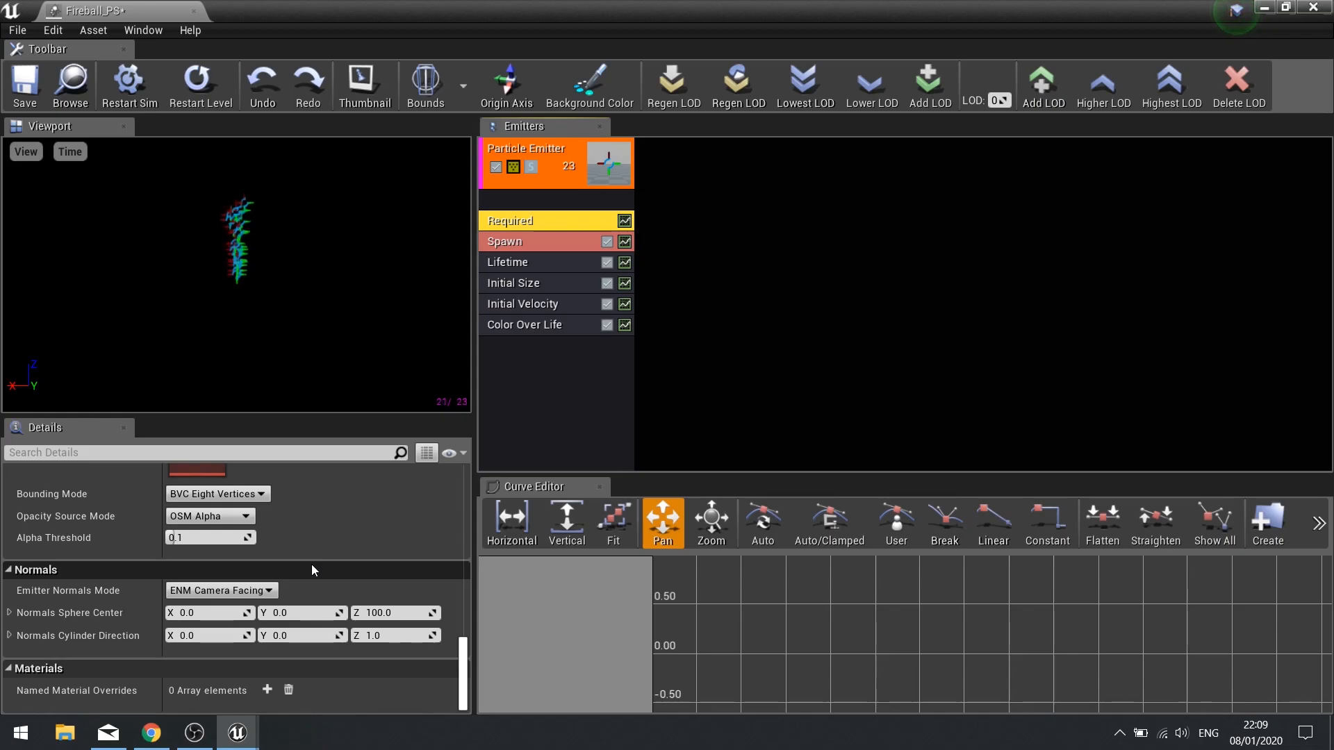
{"action": "scroll", "coordinate": [317, 566], "scroll_direction": "up", "scroll_amount": 10}
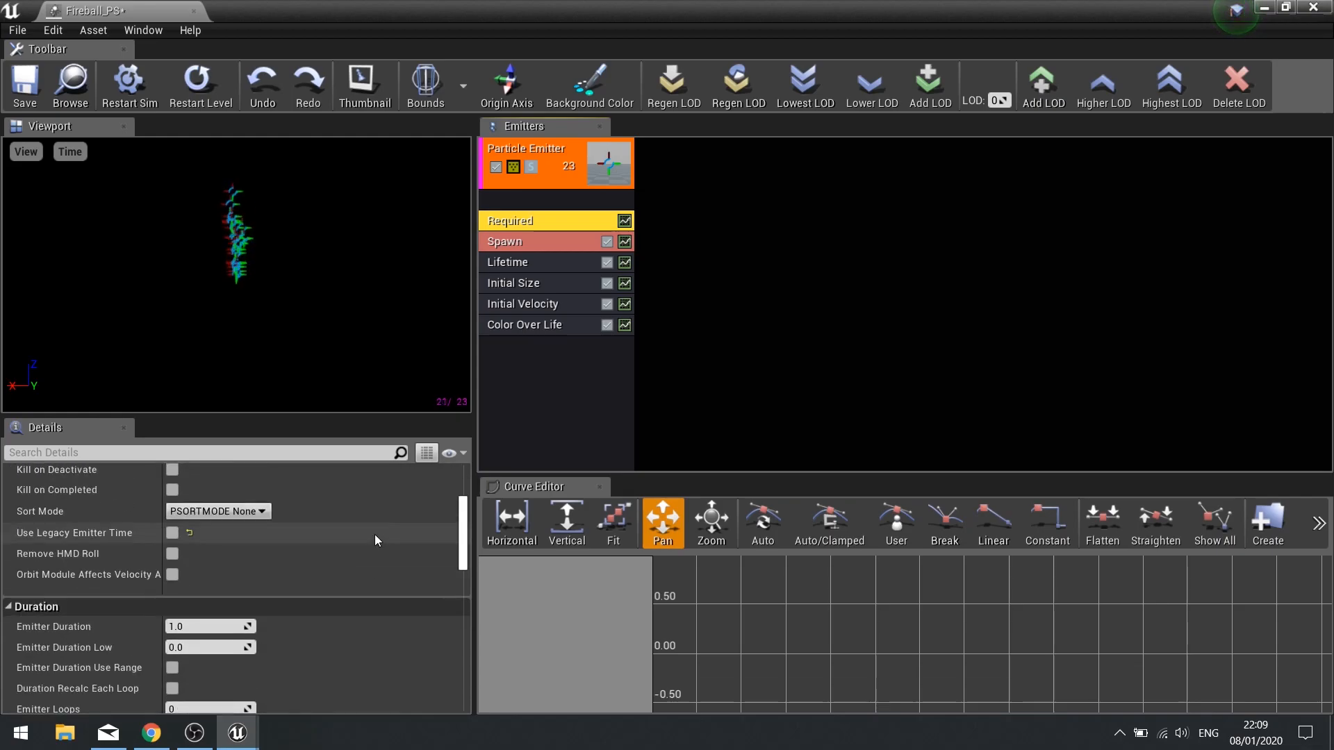
{"action": "scroll", "coordinate": [374, 535], "scroll_direction": "up", "scroll_amount": 5}
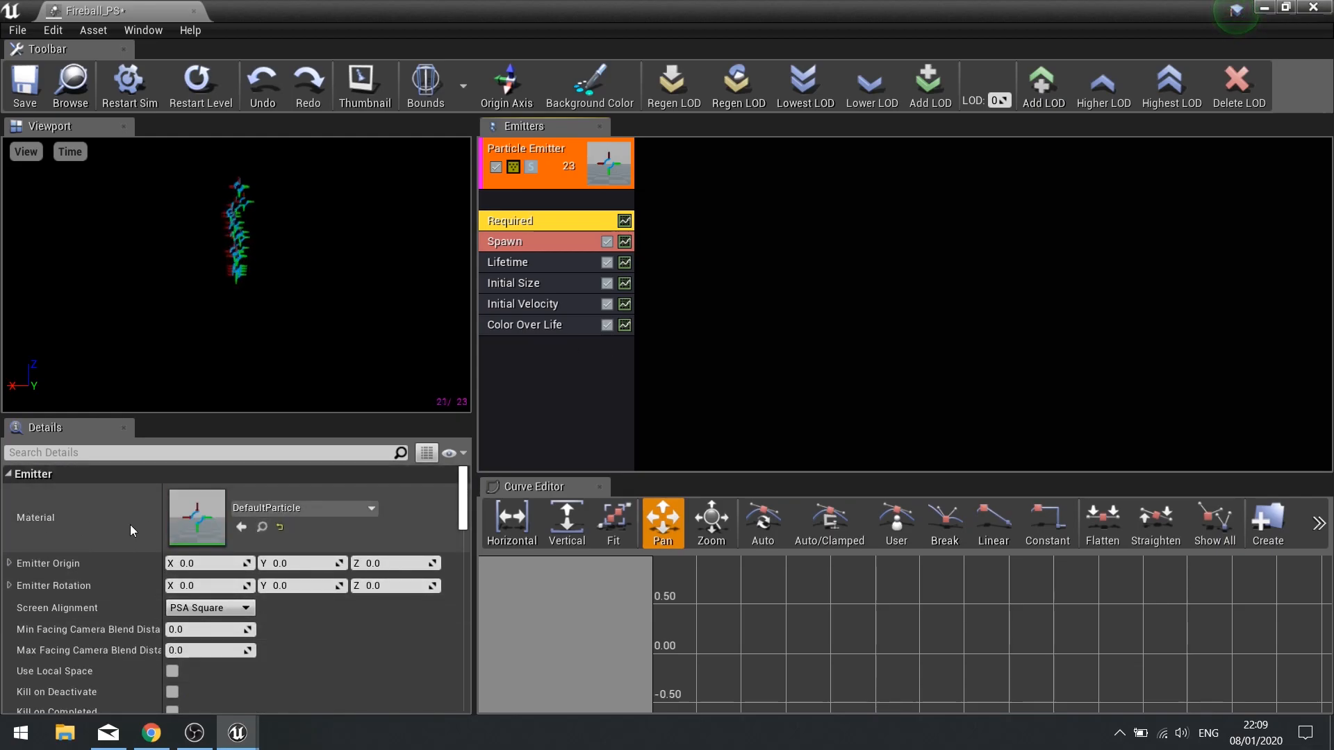
- Review the details of the Spawn, Lifetime, Initial Size, Initial Velocity and Color Over Life modules, finishing on Required
{"action": "left_click", "coordinate": [528, 243]}
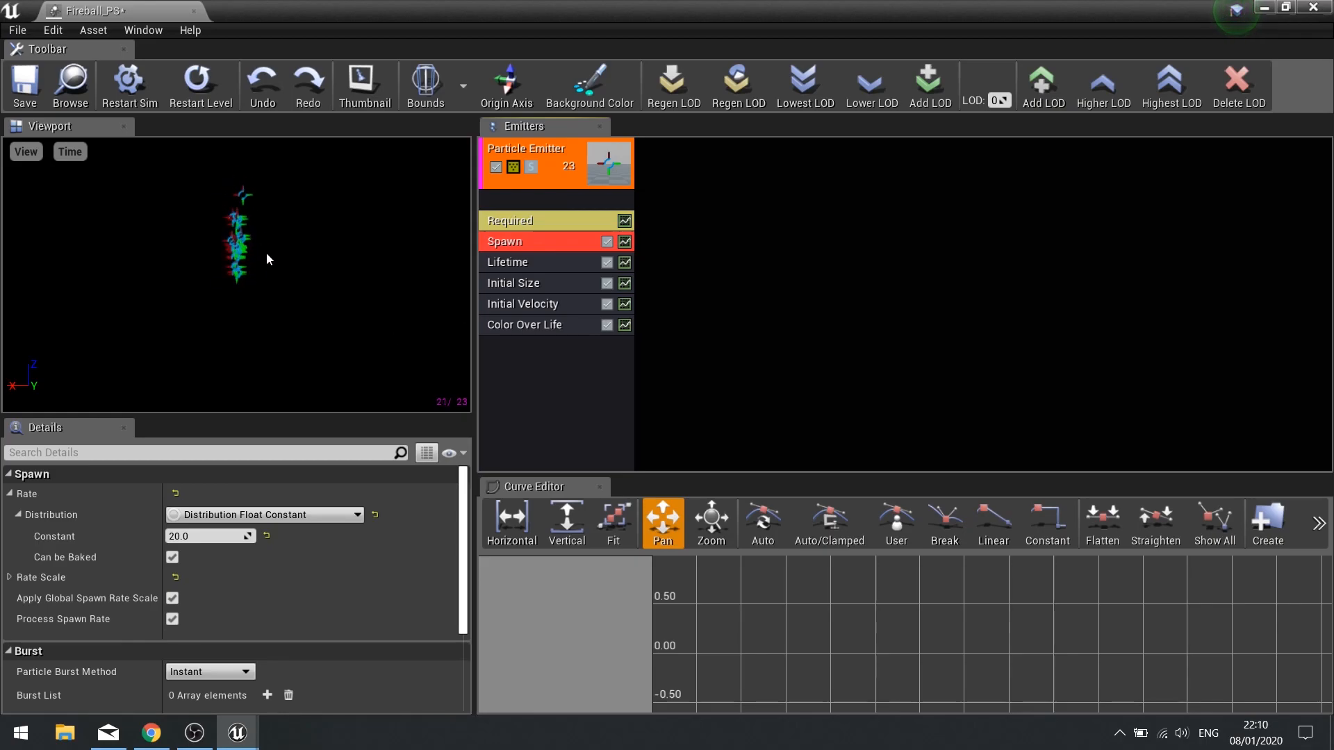
{"action": "left_click", "coordinate": [523, 266]}
{"action": "left_click", "coordinate": [524, 286]}
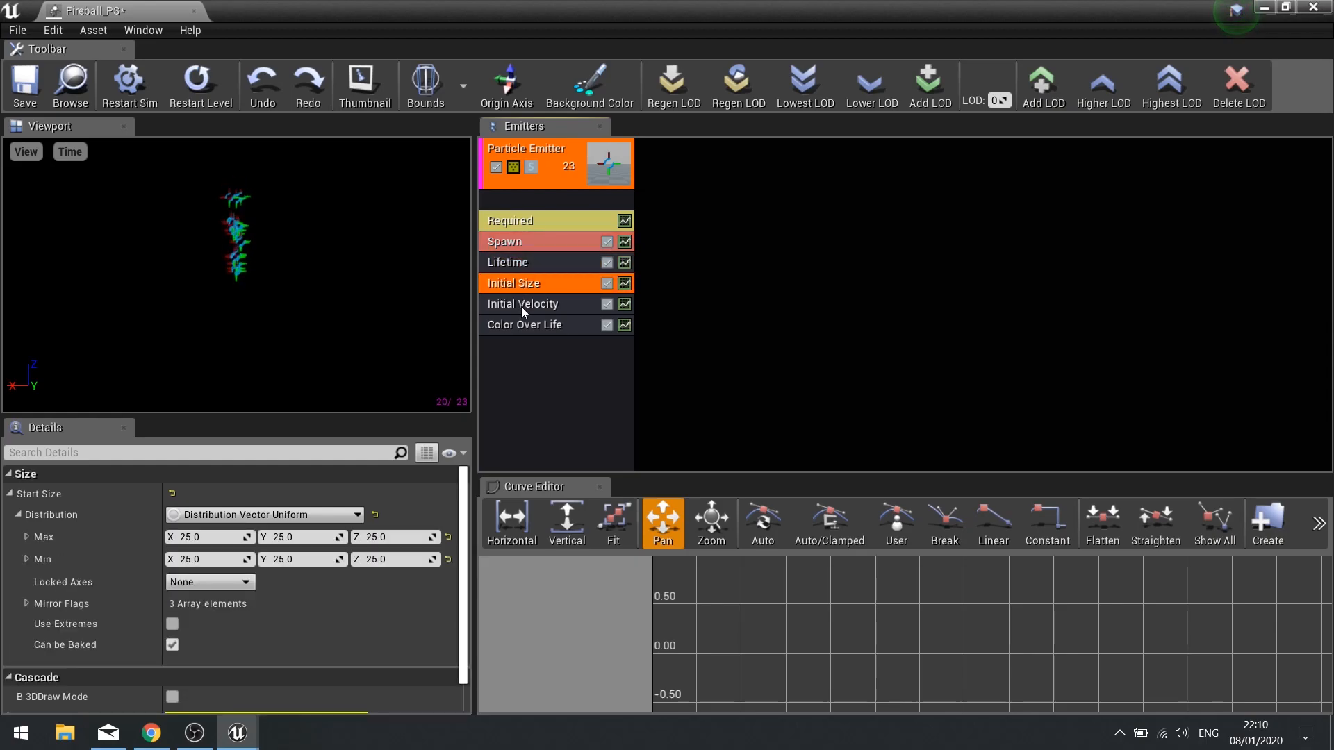
{"action": "left_click", "coordinate": [521, 306]}
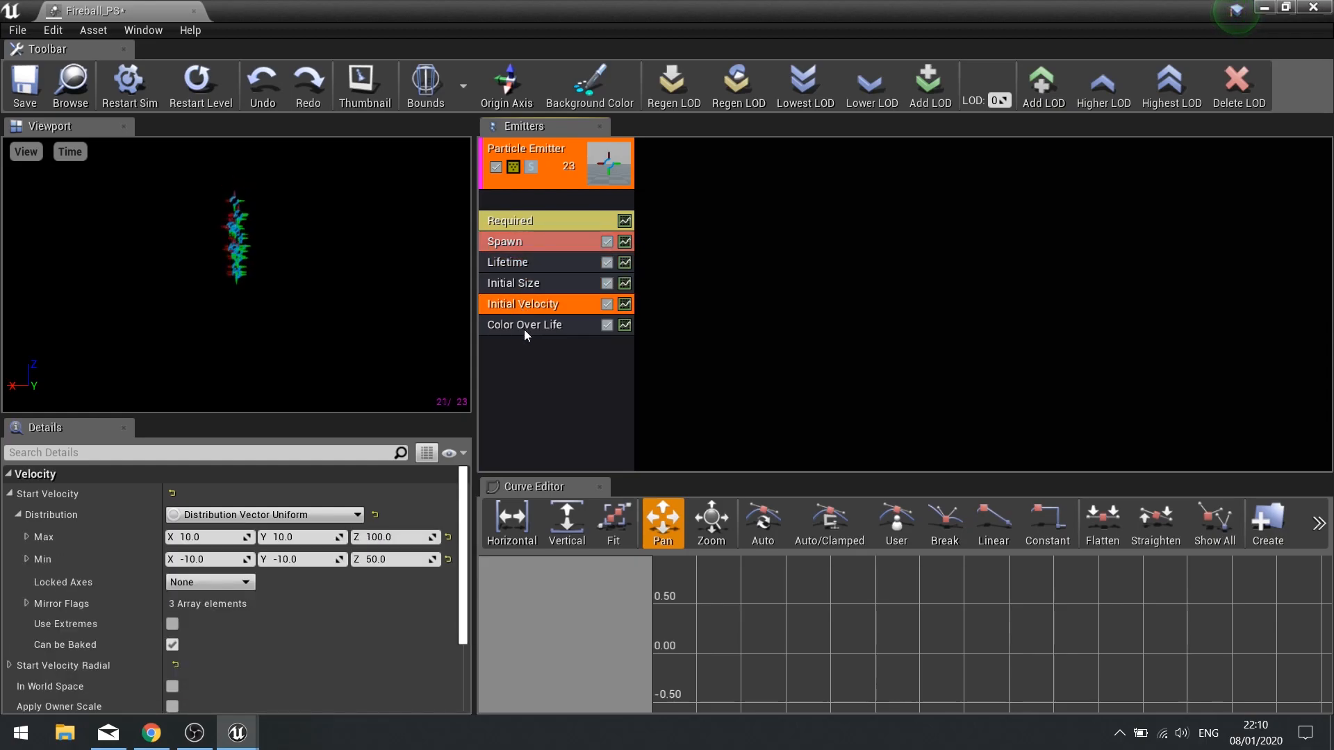
{"action": "left_click", "coordinate": [523, 329]}
{"action": "left_click", "coordinate": [548, 264]}
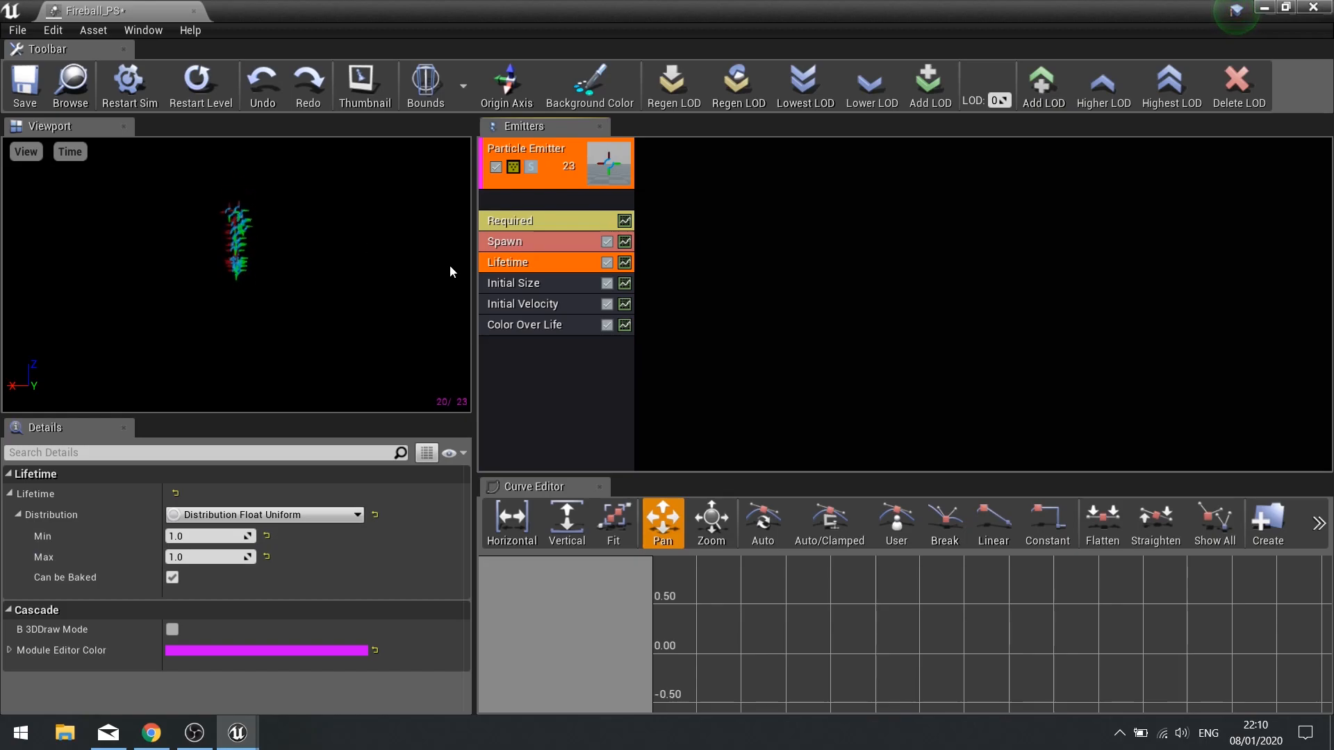
{"action": "left_click", "coordinate": [515, 243]}
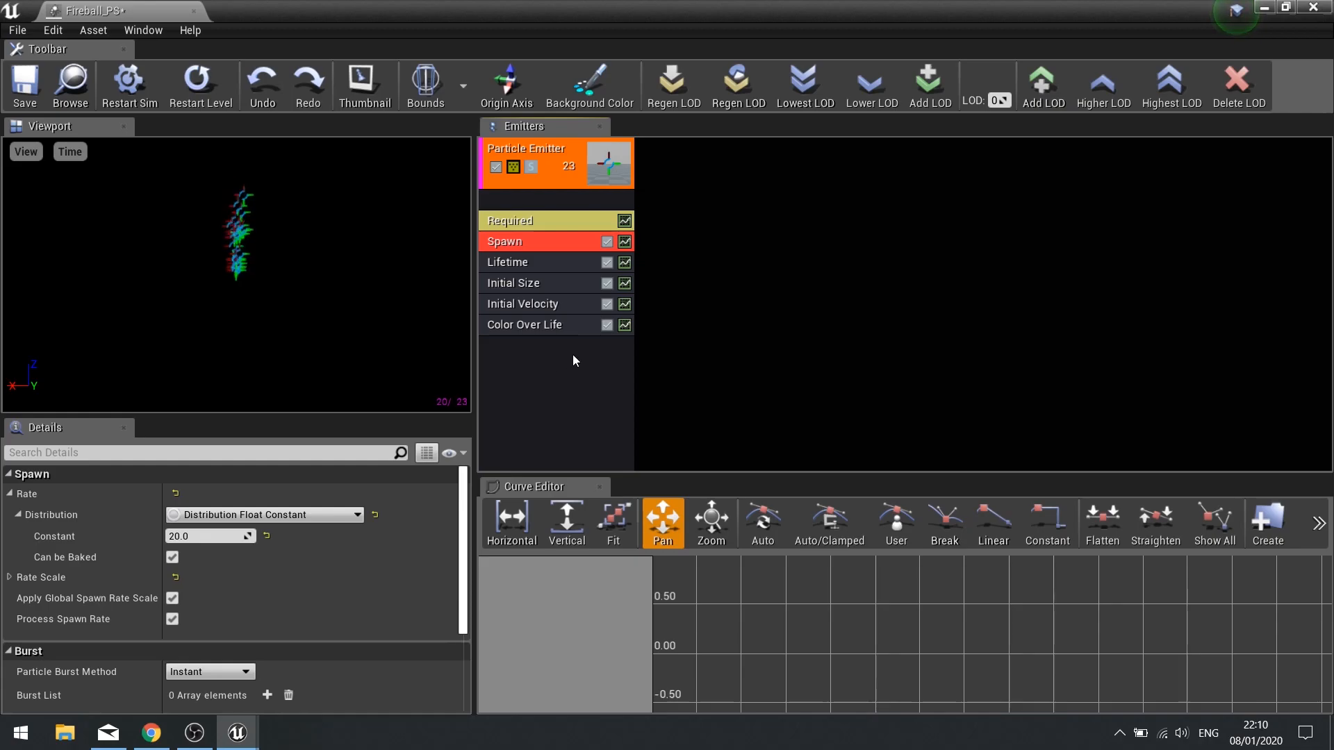
{"action": "left_click", "coordinate": [513, 264]}
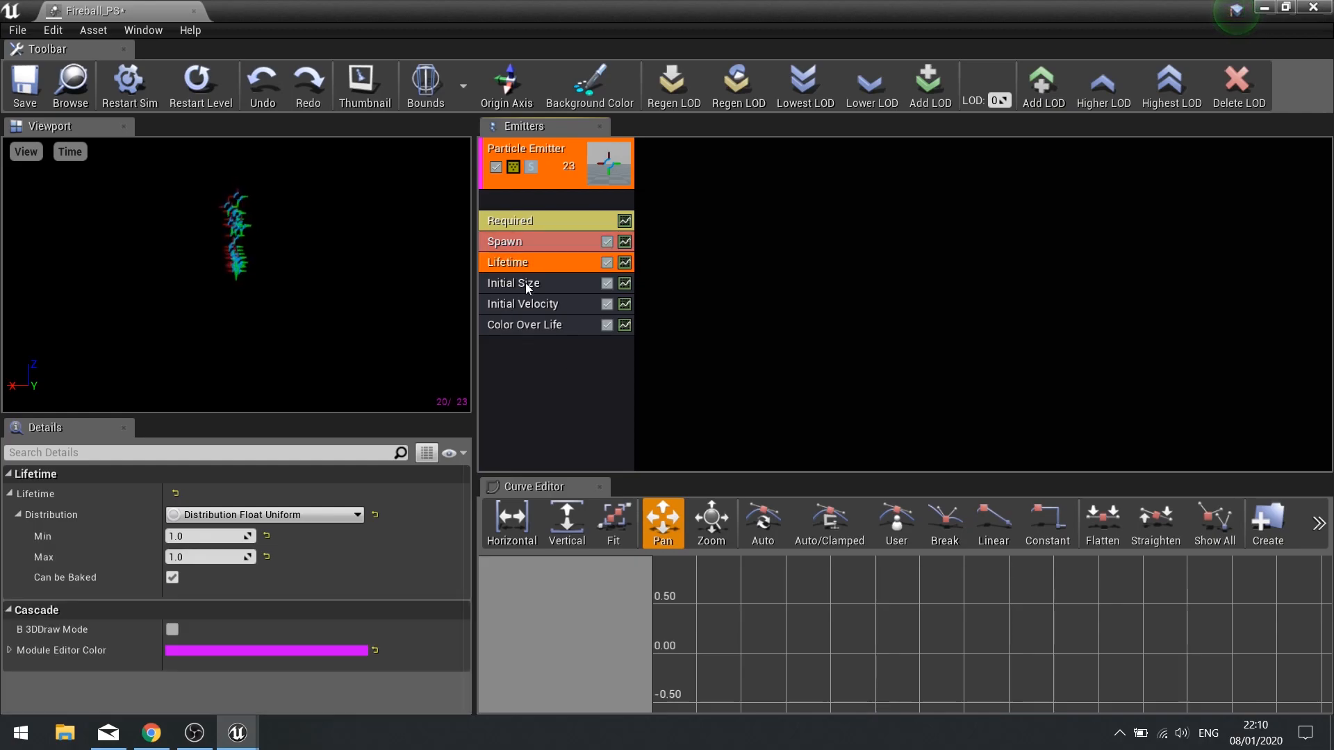
{"action": "left_click", "coordinate": [525, 282]}
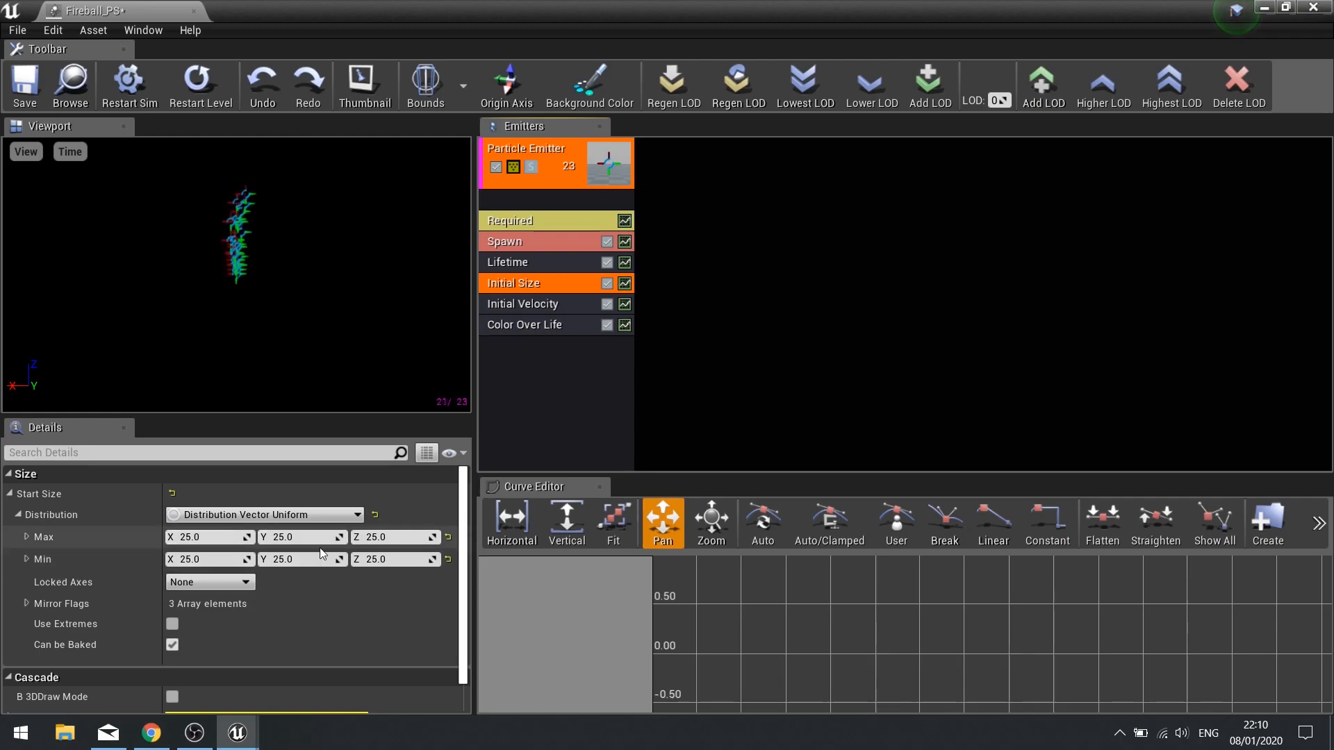
{"action": "left_click", "coordinate": [532, 306]}
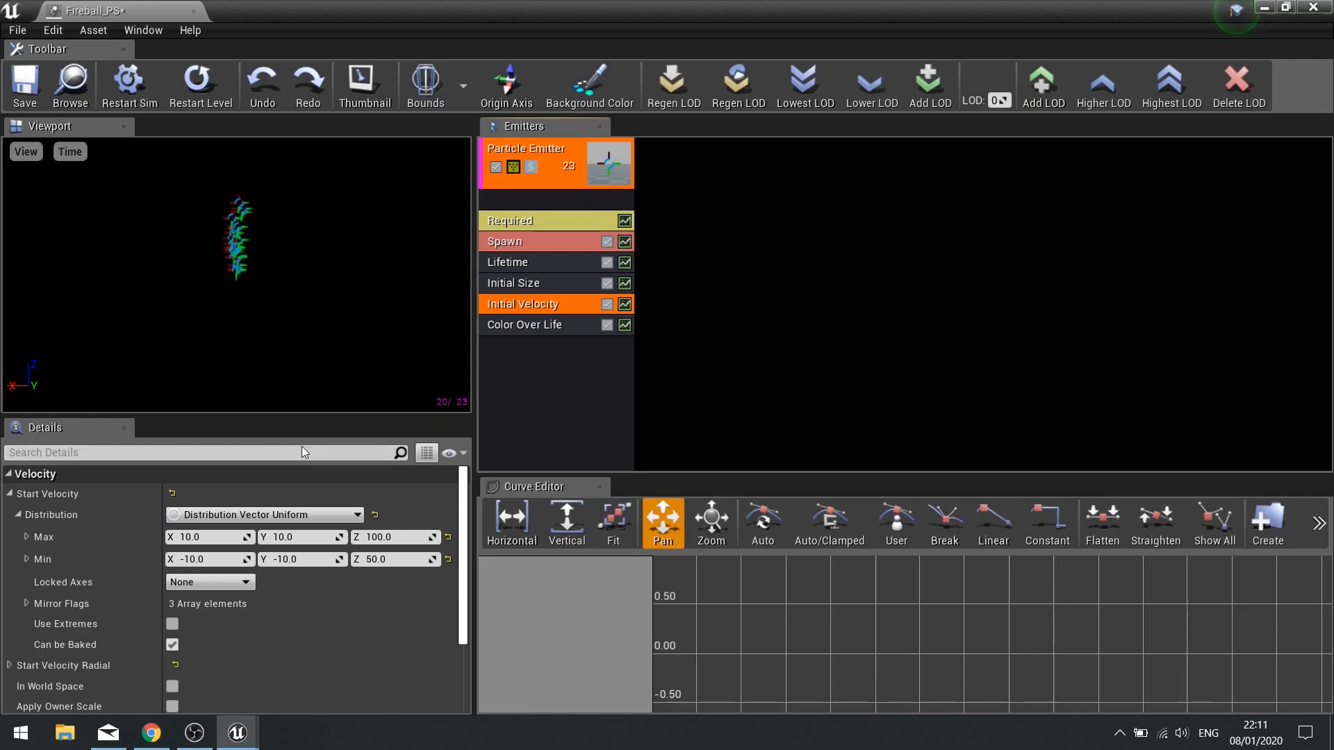
{"action": "left_click", "coordinate": [528, 328]}
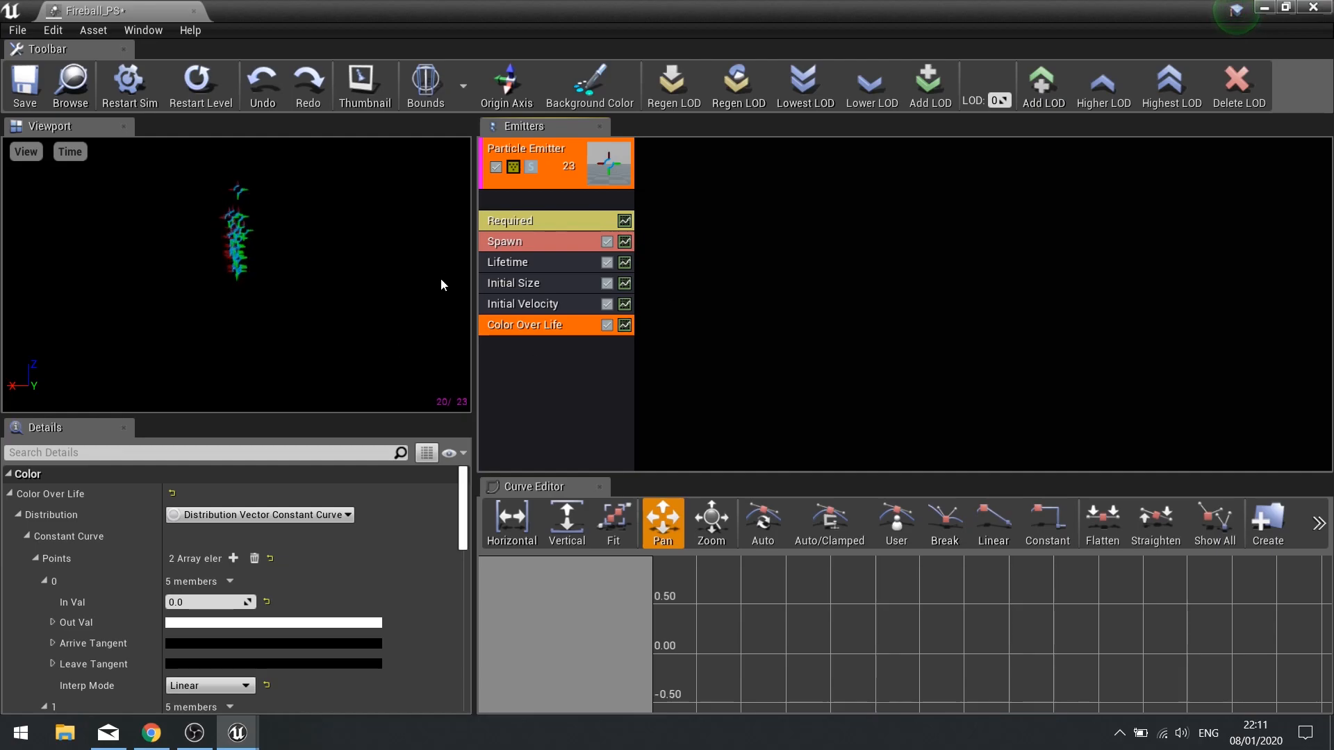
{"action": "left_click", "coordinate": [552, 373]}
{"action": "left_click", "coordinate": [519, 246]}
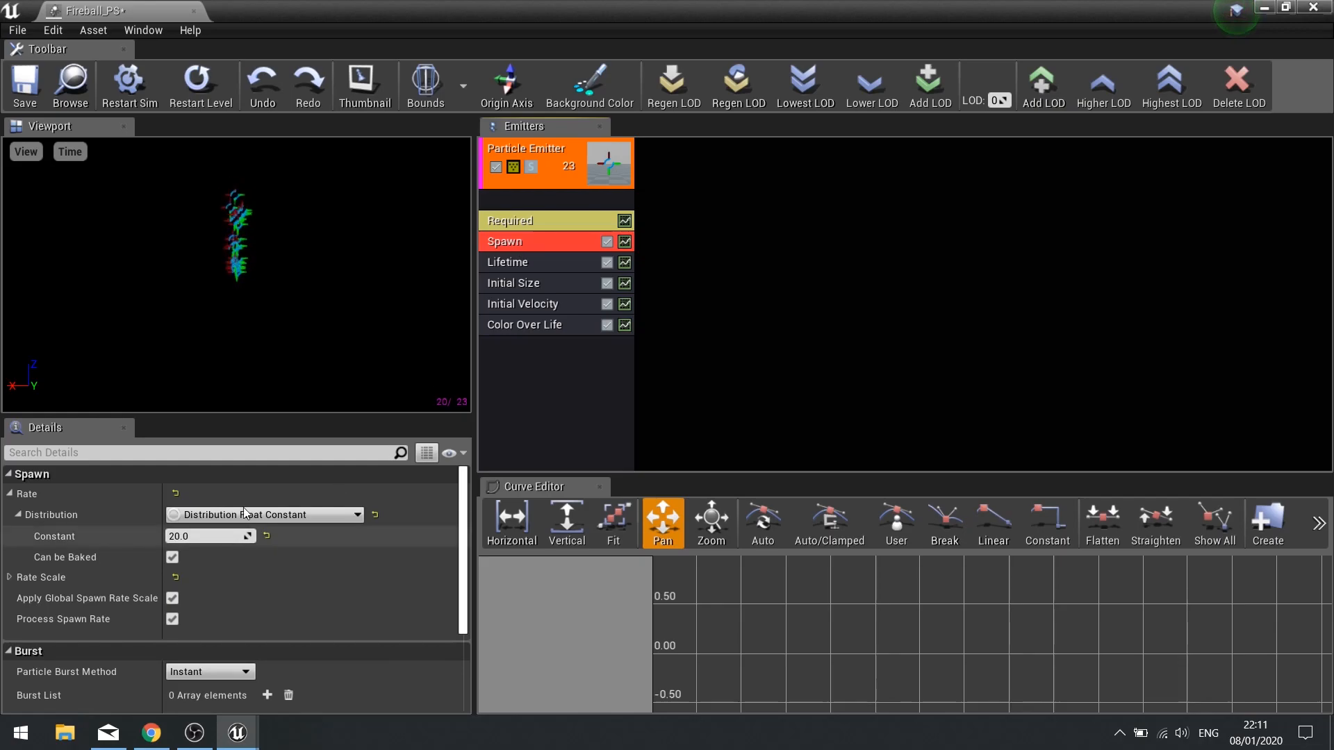
{"action": "left_click", "coordinate": [533, 217]}
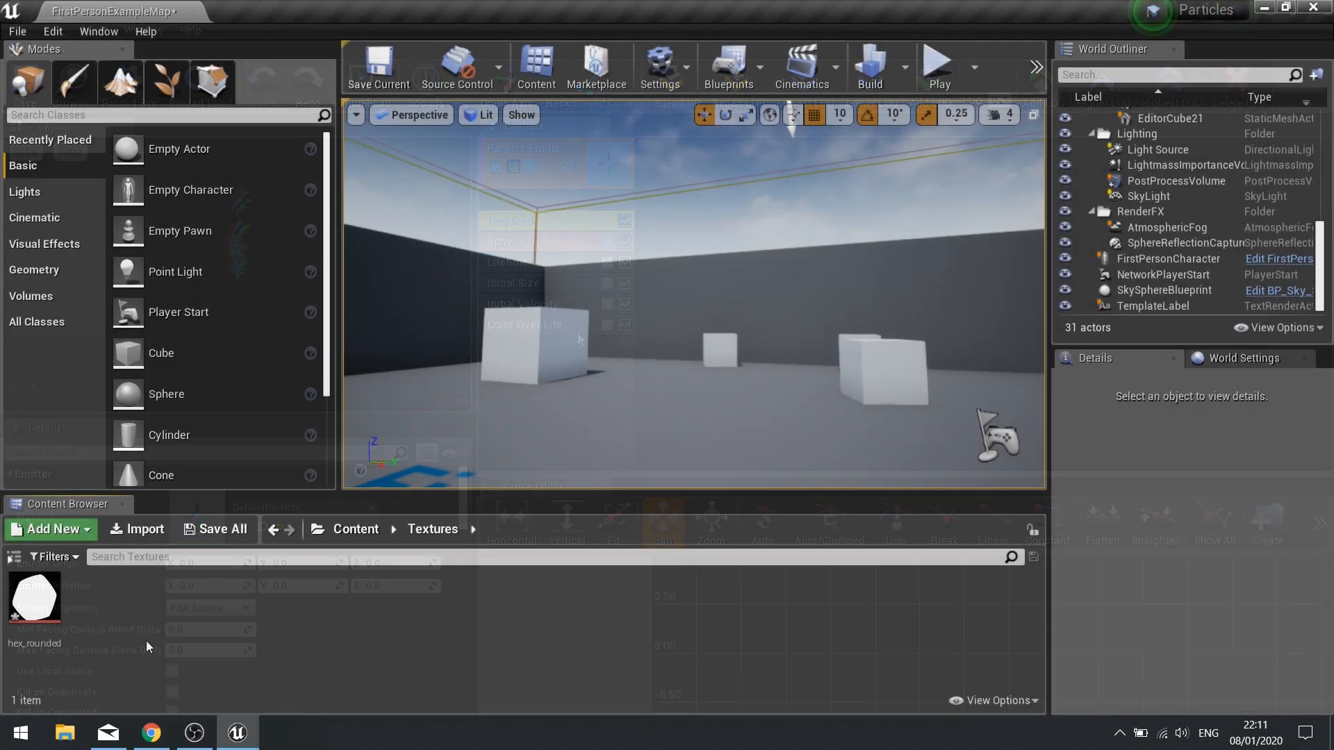
- Create a material from the hex_rounded texture in the Textures folder and open it in the Material Editor
{"action": "mouse_move", "coordinate": [44, 642]}
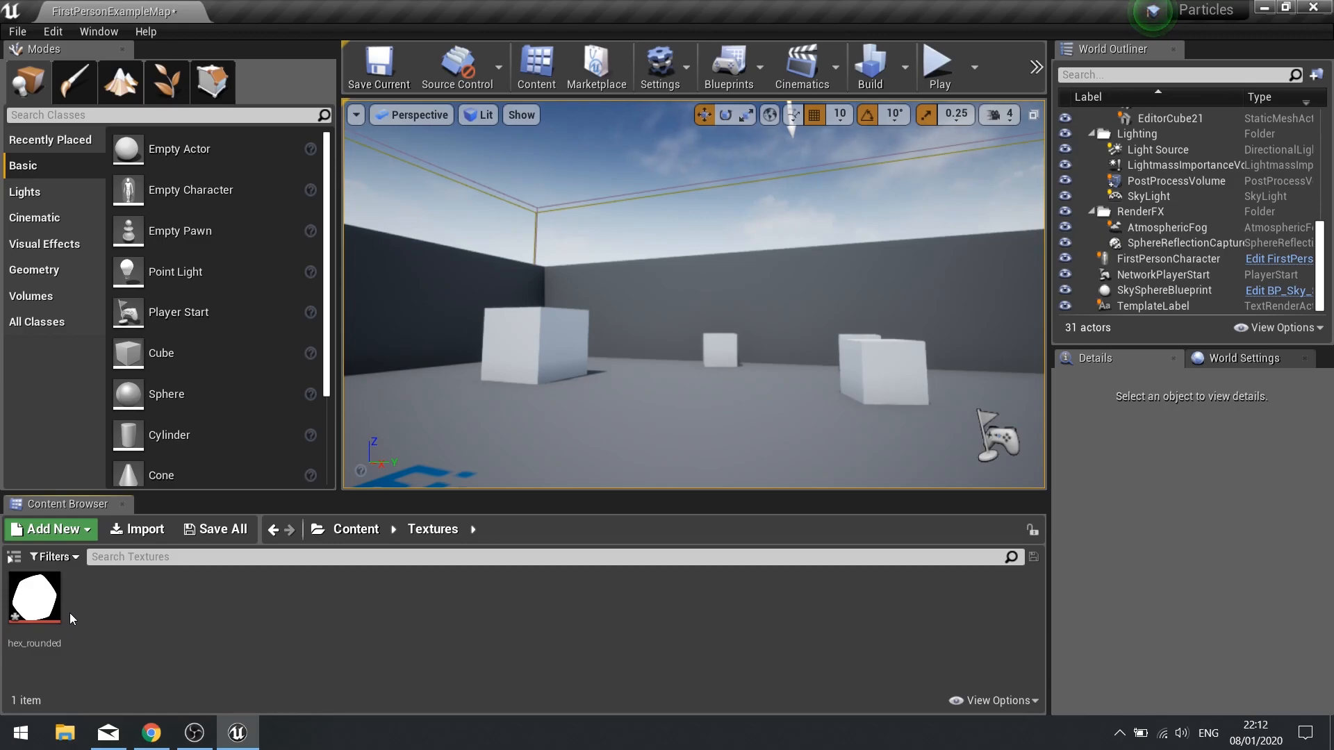
{"action": "right_click", "coordinate": [46, 605]}
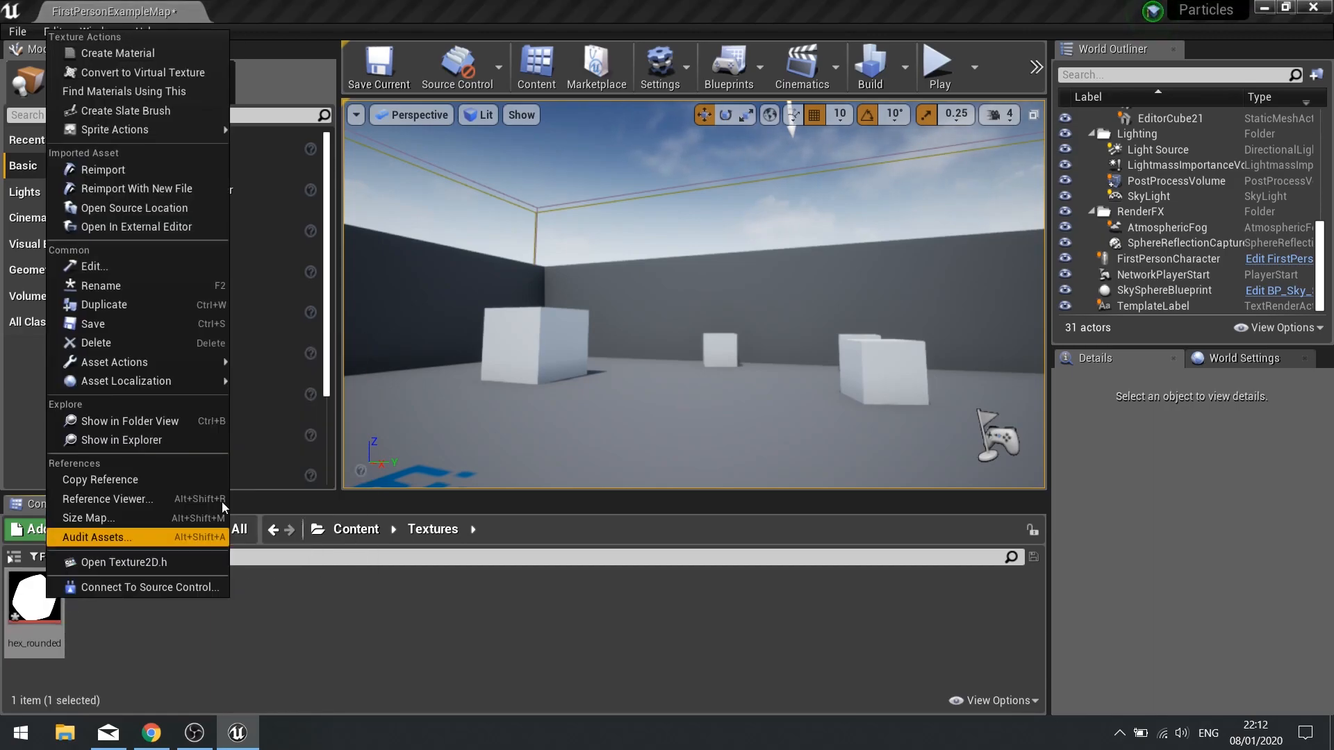
{"action": "left_click", "coordinate": [139, 53]}
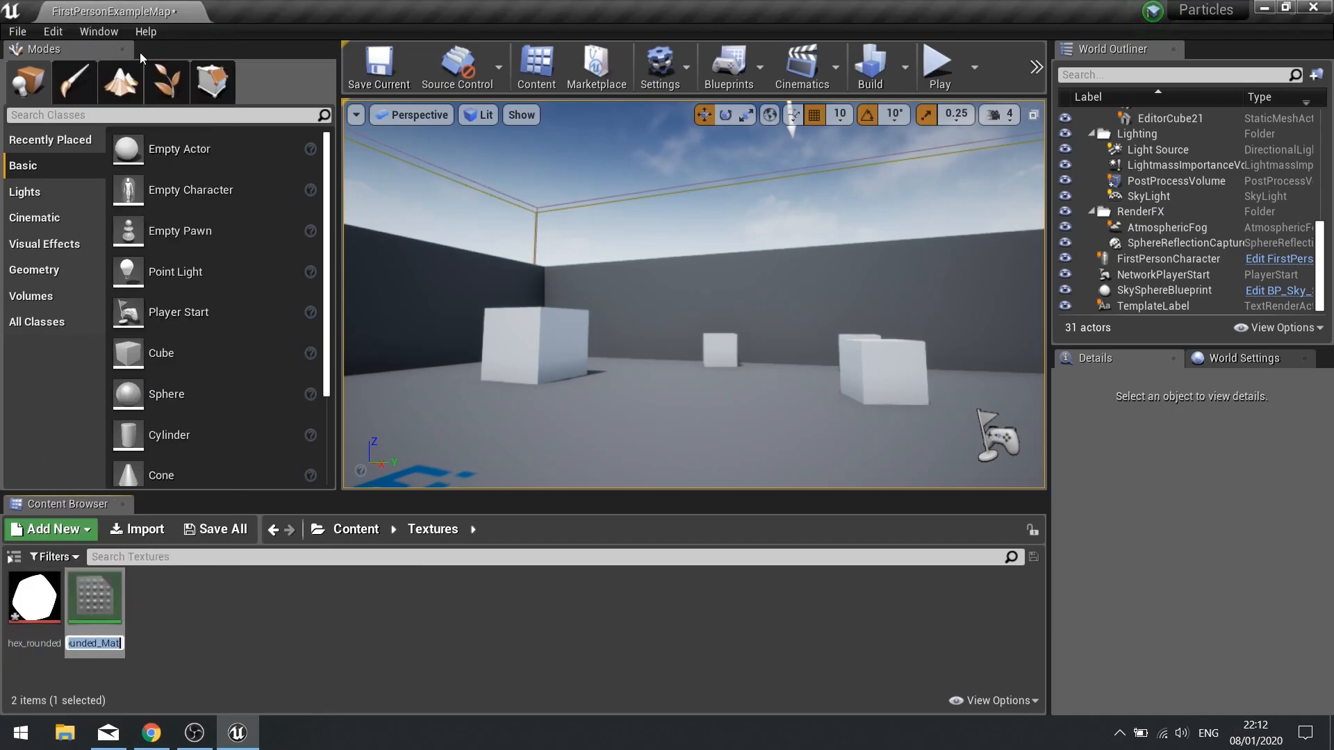
{"action": "double_click", "coordinate": [106, 601]}
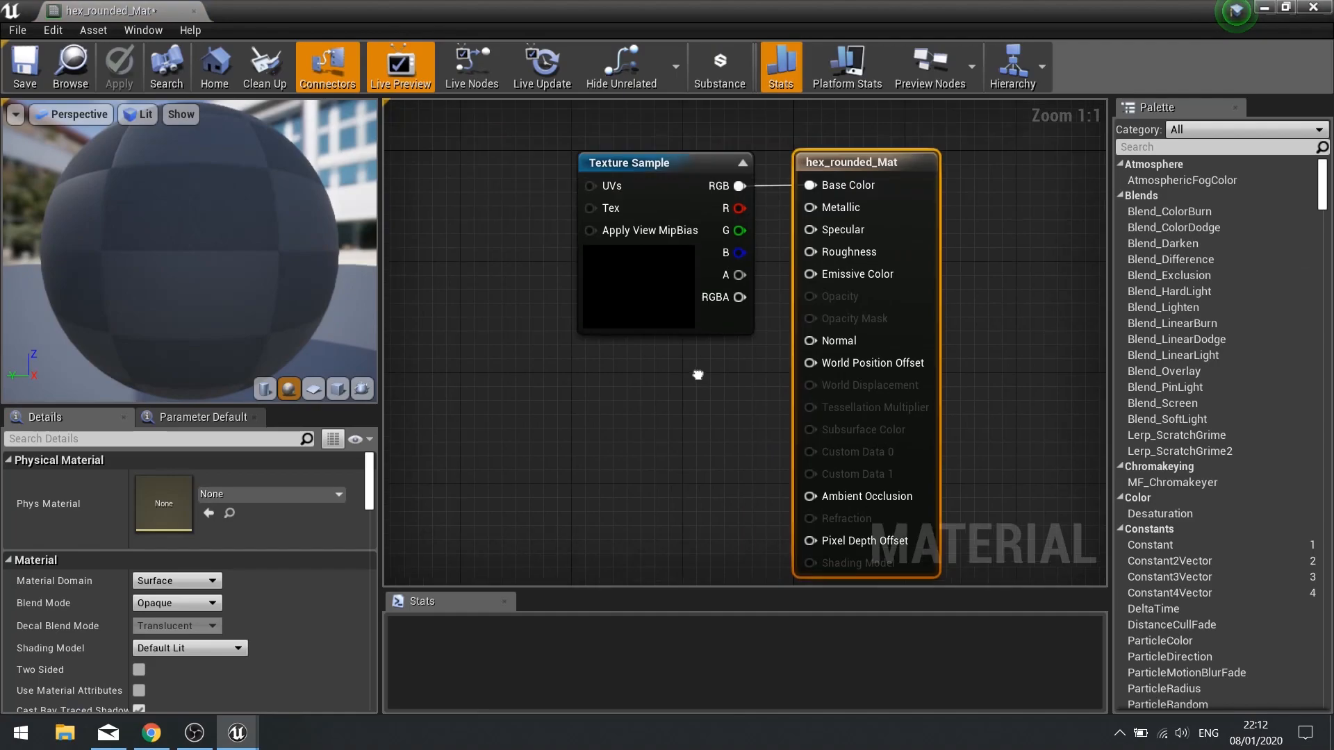
- Move the Texture Sample node well away from the material output node to make room between them
{"action": "left_click", "coordinate": [726, 328]}
{"action": "left_click_drag", "start_coordinate": [727, 328], "coordinate": [435, 439]}
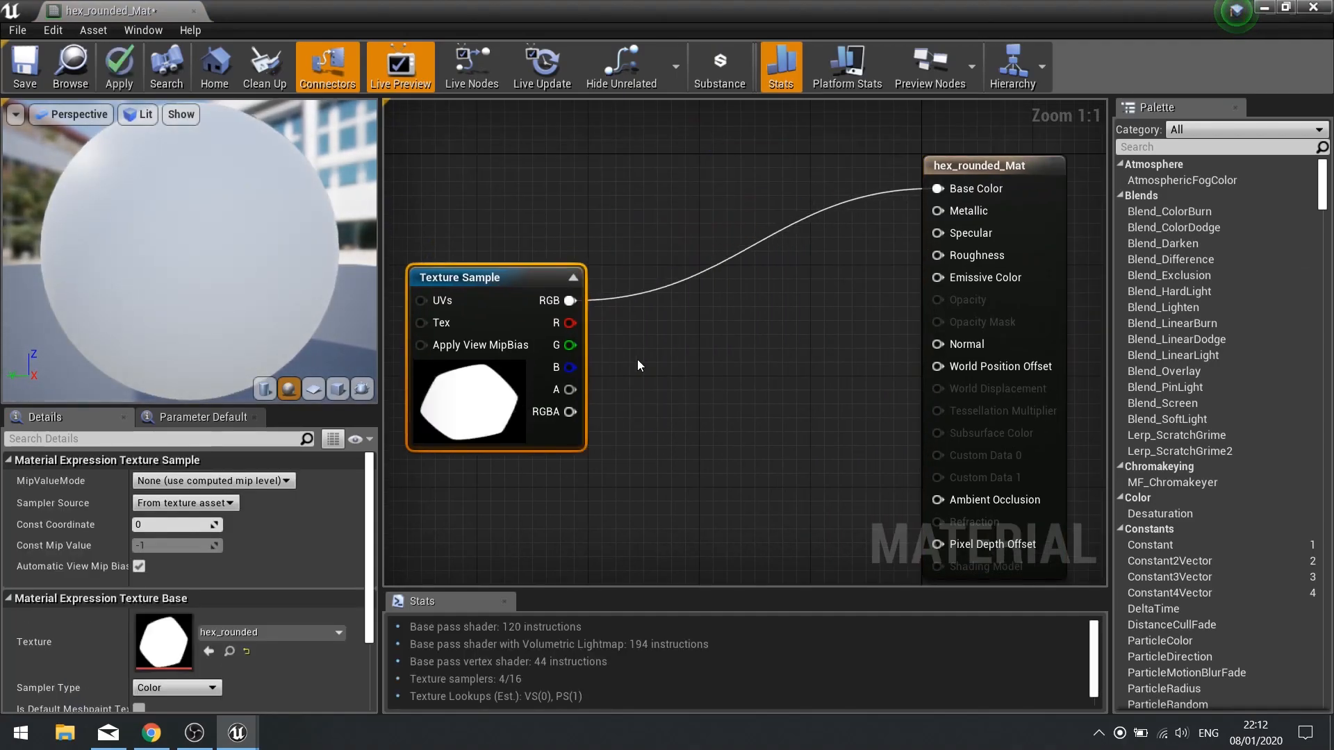
{"action": "right_click_drag", "start_coordinate": [635, 363], "coordinate": [703, 428]}
{"action": "left_click_drag", "start_coordinate": [568, 460], "coordinate": [515, 514]}
{"action": "right_click_drag", "start_coordinate": [600, 346], "coordinate": [796, 220]}
{"action": "left_click_drag", "start_coordinate": [598, 415], "coordinate": [565, 353]}
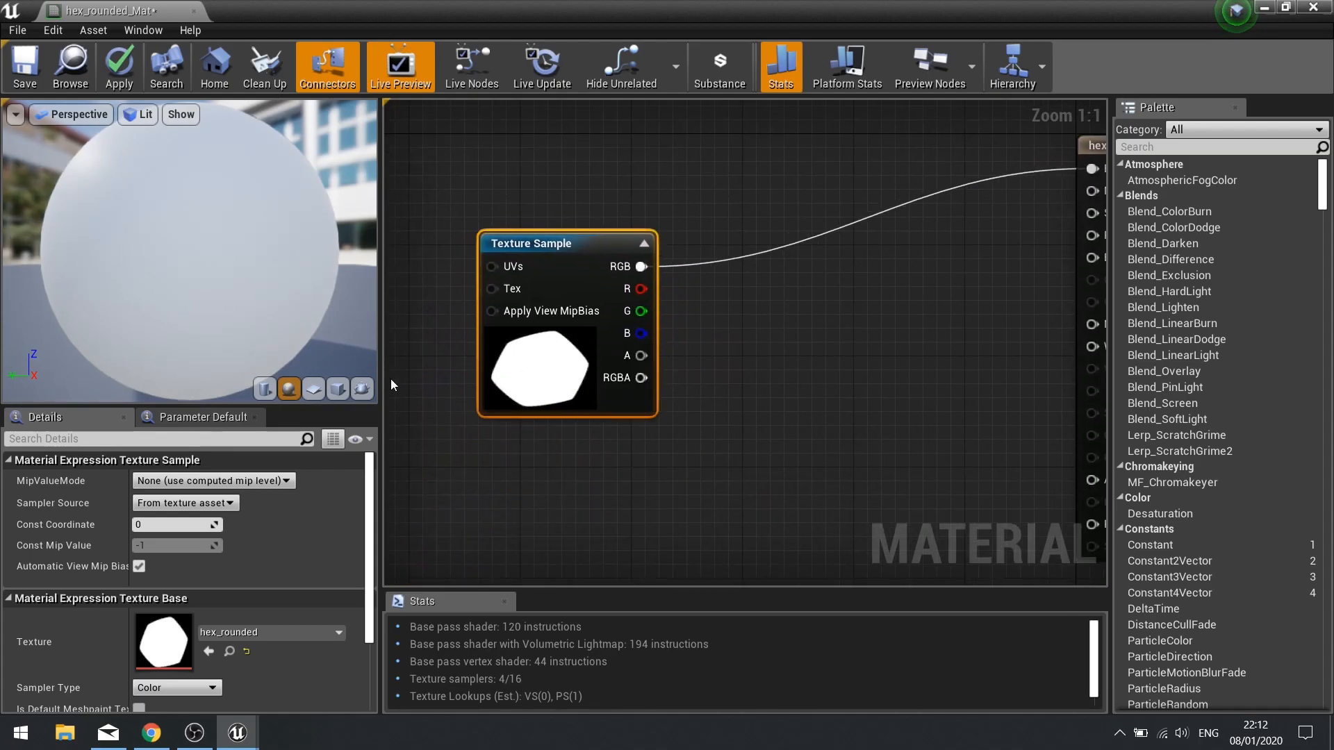
- Show the material preview on a plane and adjust the Texture Sample node's placement in the graph
{"action": "left_click", "coordinate": [313, 388]}
{"action": "mouse_move", "coordinate": [288, 299]}
{"action": "left_mouse_down"}
{"action": "mouse_move", "coordinate": [368, 295]}
{"action": "mouse_move", "coordinate": [288, 299]}
{"action": "left_mouse_up"}
{"action": "right_click_drag", "start_coordinate": [617, 445], "coordinate": [504, 488]}
{"action": "left_click_drag", "start_coordinate": [470, 410], "coordinate": [497, 381]}
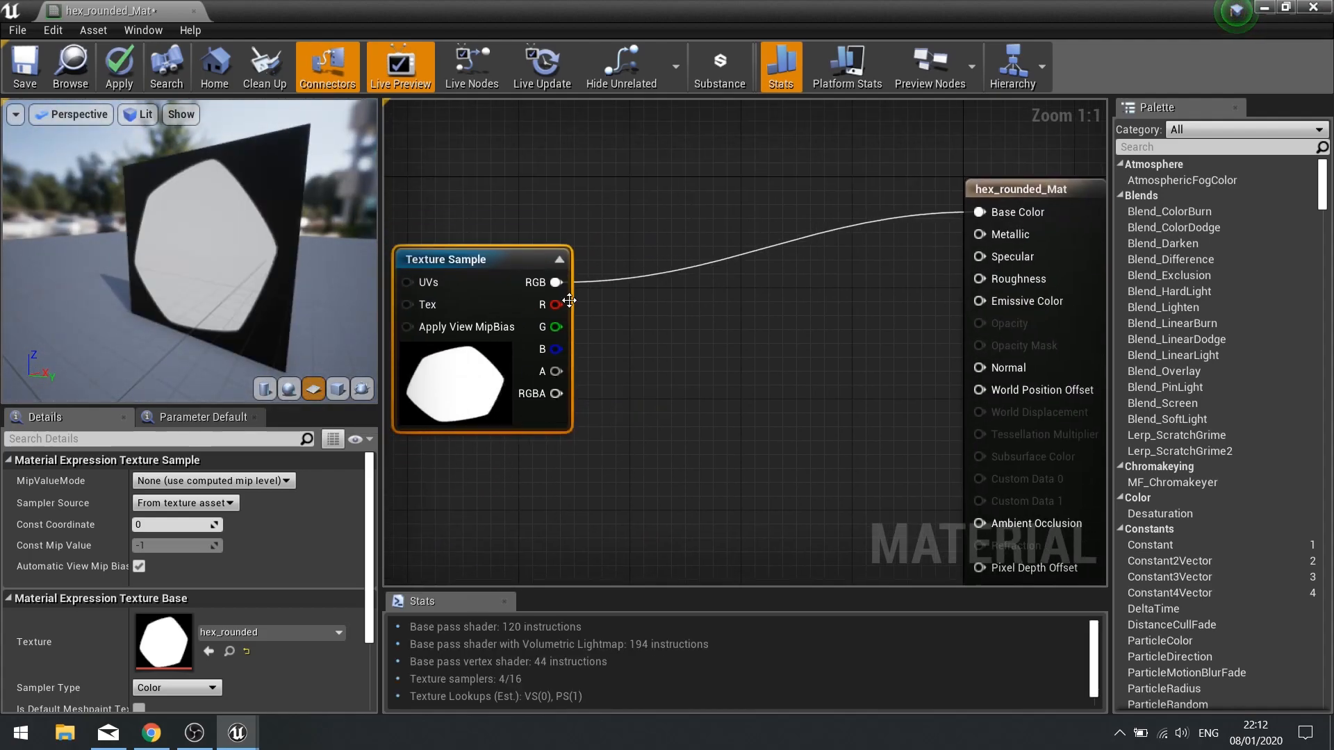
{"action": "right_click_drag", "start_coordinate": [599, 338], "coordinate": [666, 320]}
{"action": "left_click_drag", "start_coordinate": [546, 355], "coordinate": [499, 325]}
{"action": "right_click_drag", "start_coordinate": [726, 367], "coordinate": [549, 396]}
- Set the material's Blend Mode to Masked and connect the Texture Sample's RGB output to Opacity Mask
{"action": "left_click", "coordinate": [952, 203]}
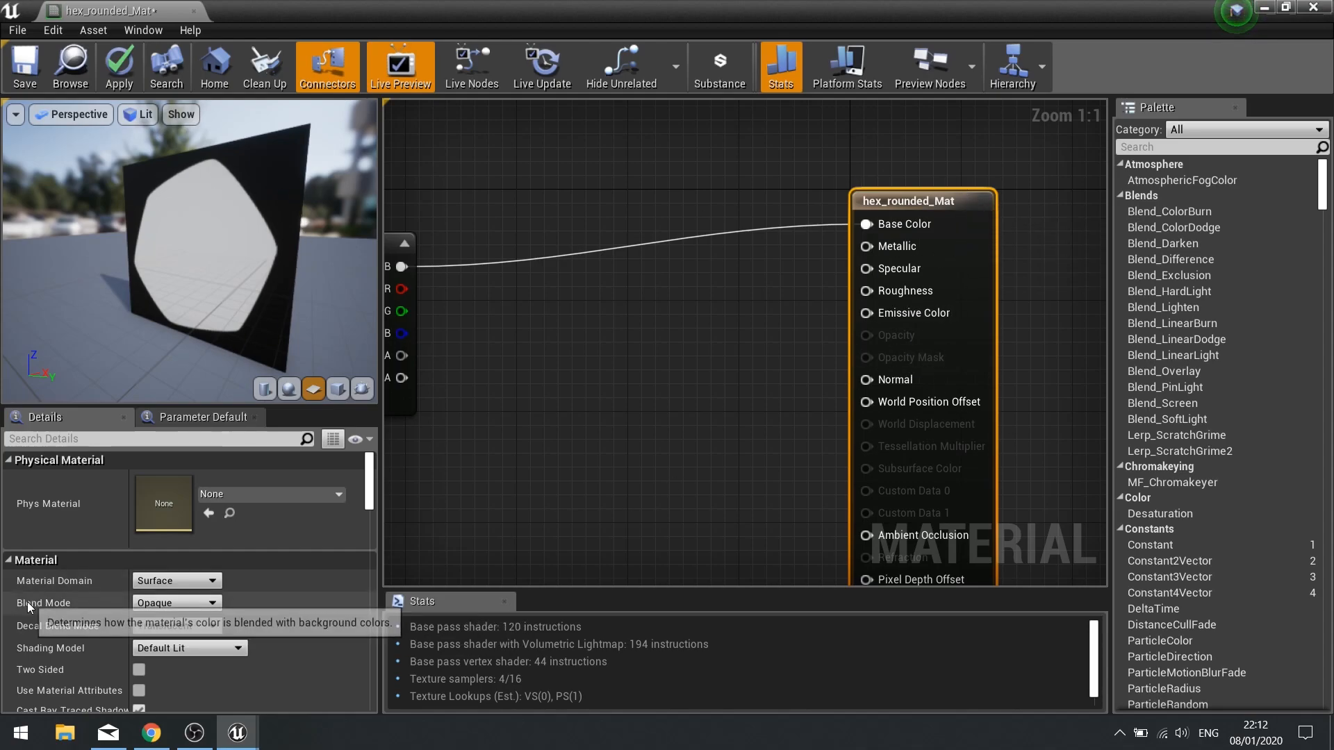
{"action": "left_click", "coordinate": [181, 610]}
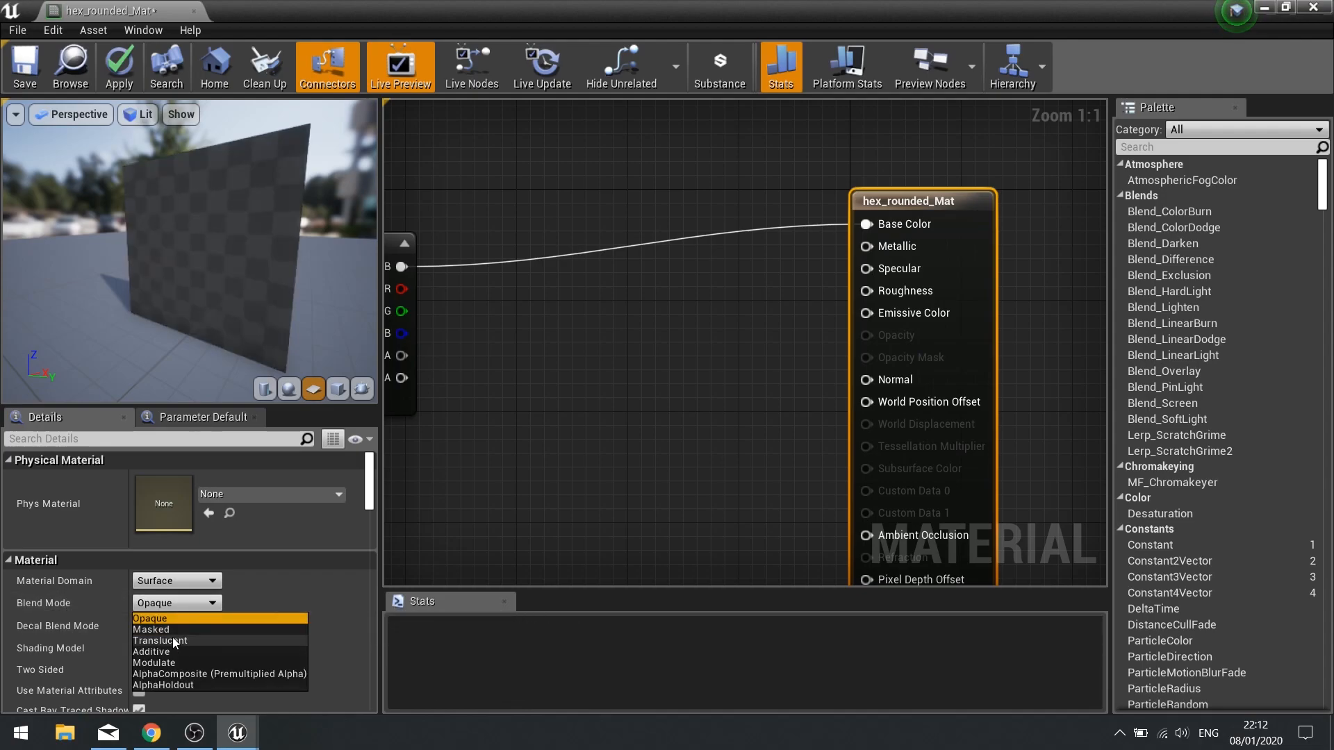
{"action": "left_click", "coordinate": [170, 635]}
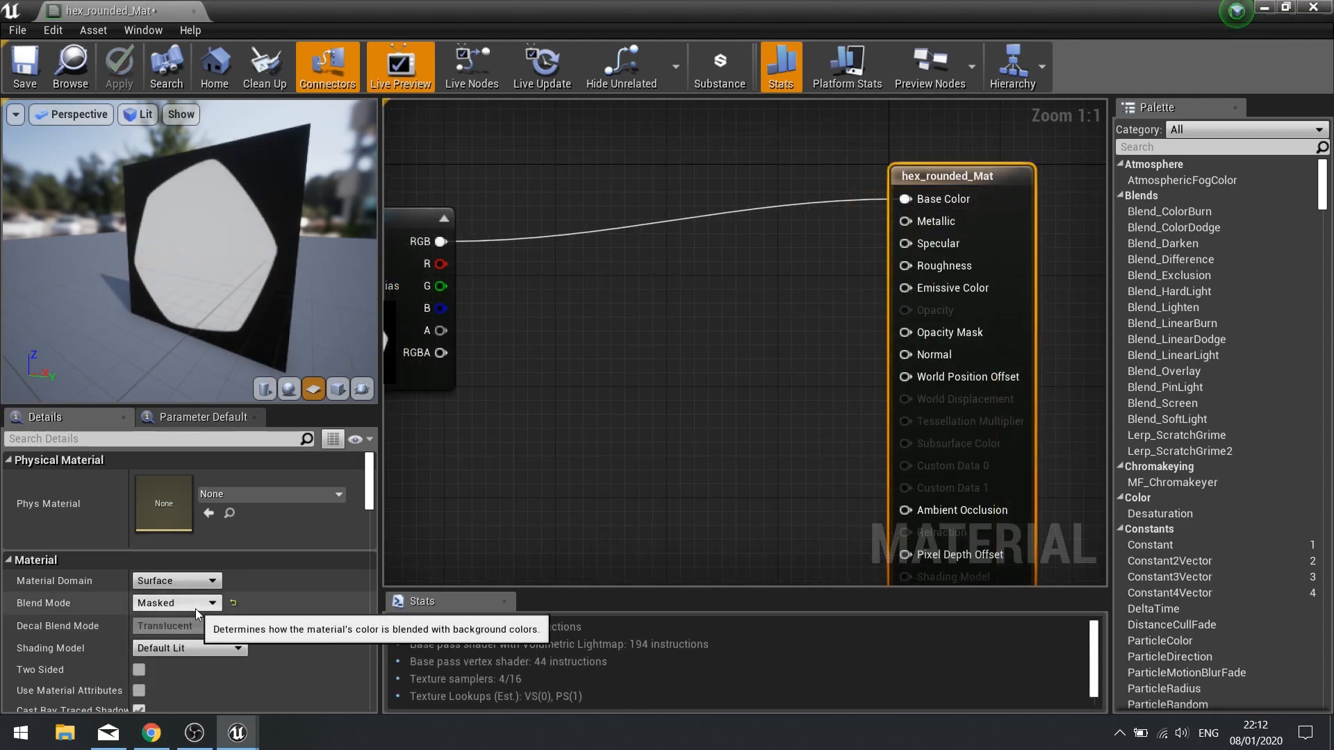
{"action": "left_click_drag", "start_coordinate": [439, 242], "coordinate": [905, 332]}
{"action": "right_click_drag", "start_coordinate": [593, 397], "coordinate": [925, 401]}
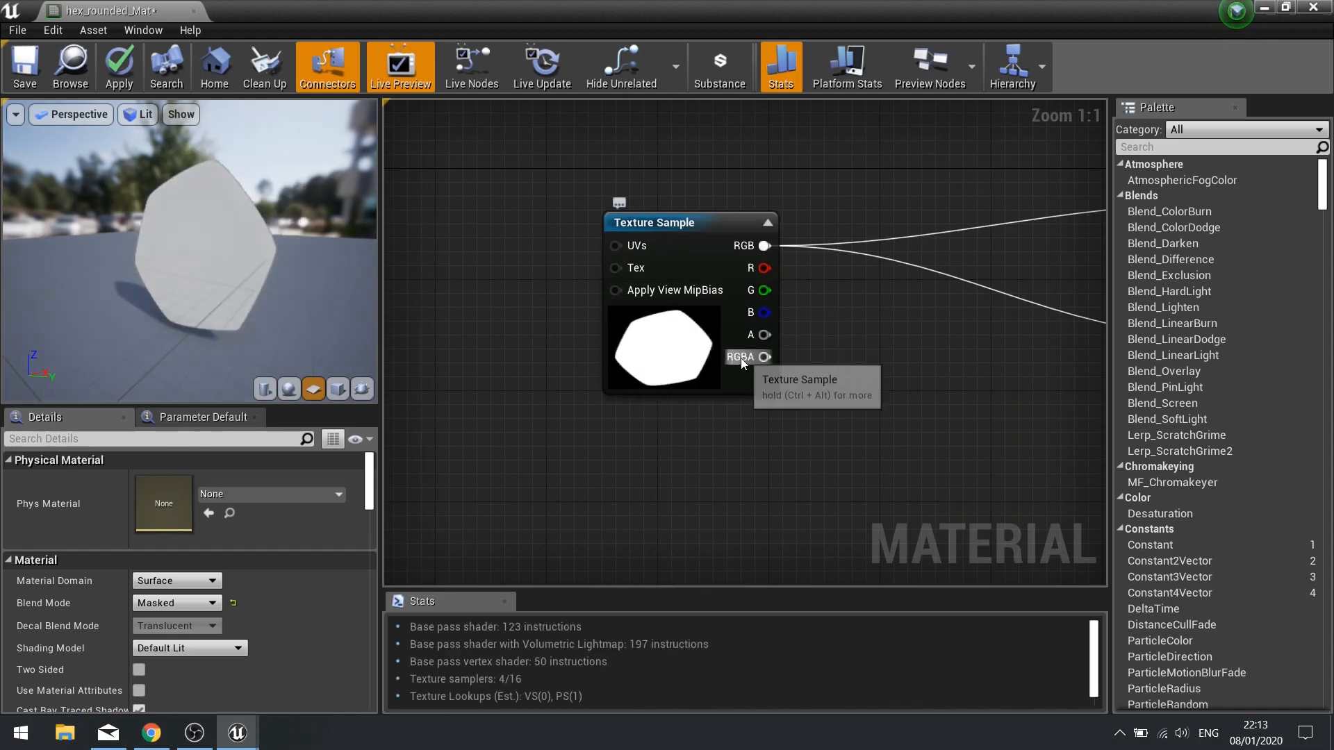
{"action": "right_click_drag", "start_coordinate": [797, 404], "coordinate": [576, 414]}
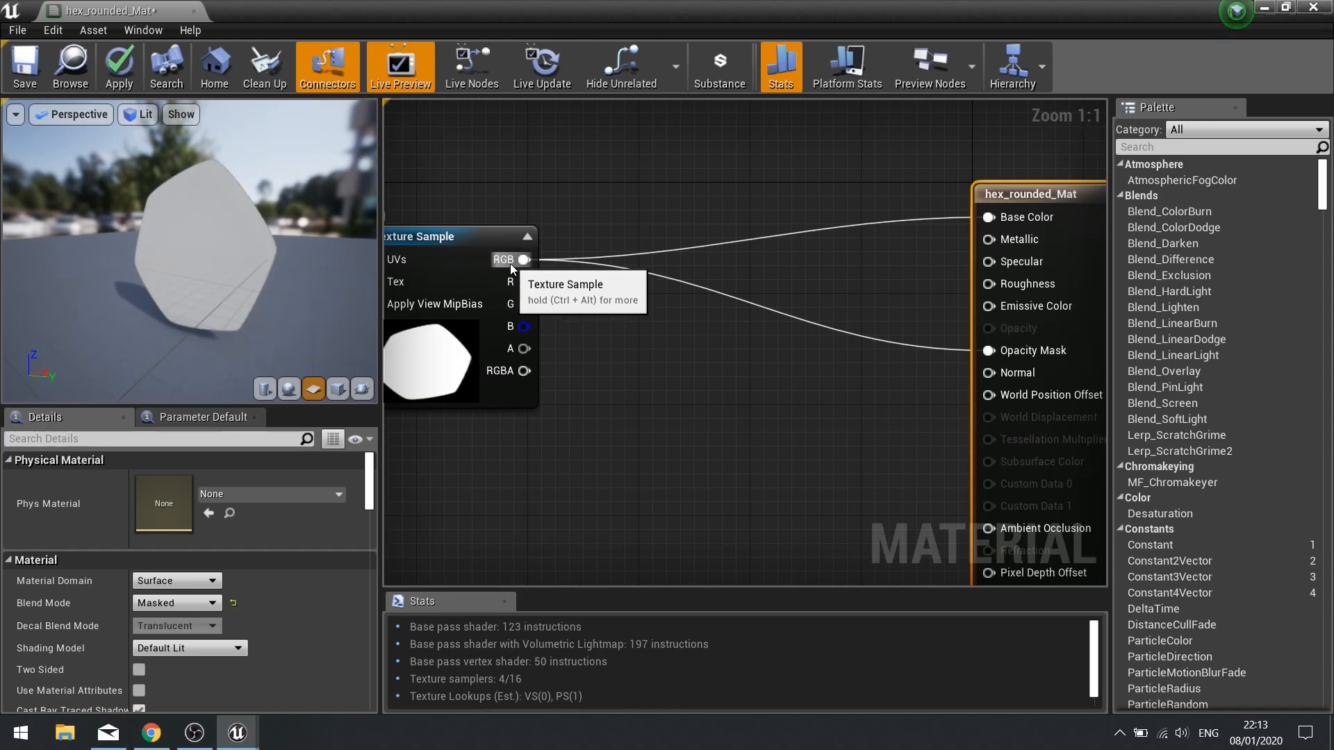
{"action": "right_click_drag", "start_coordinate": [715, 421], "coordinate": [609, 372]}
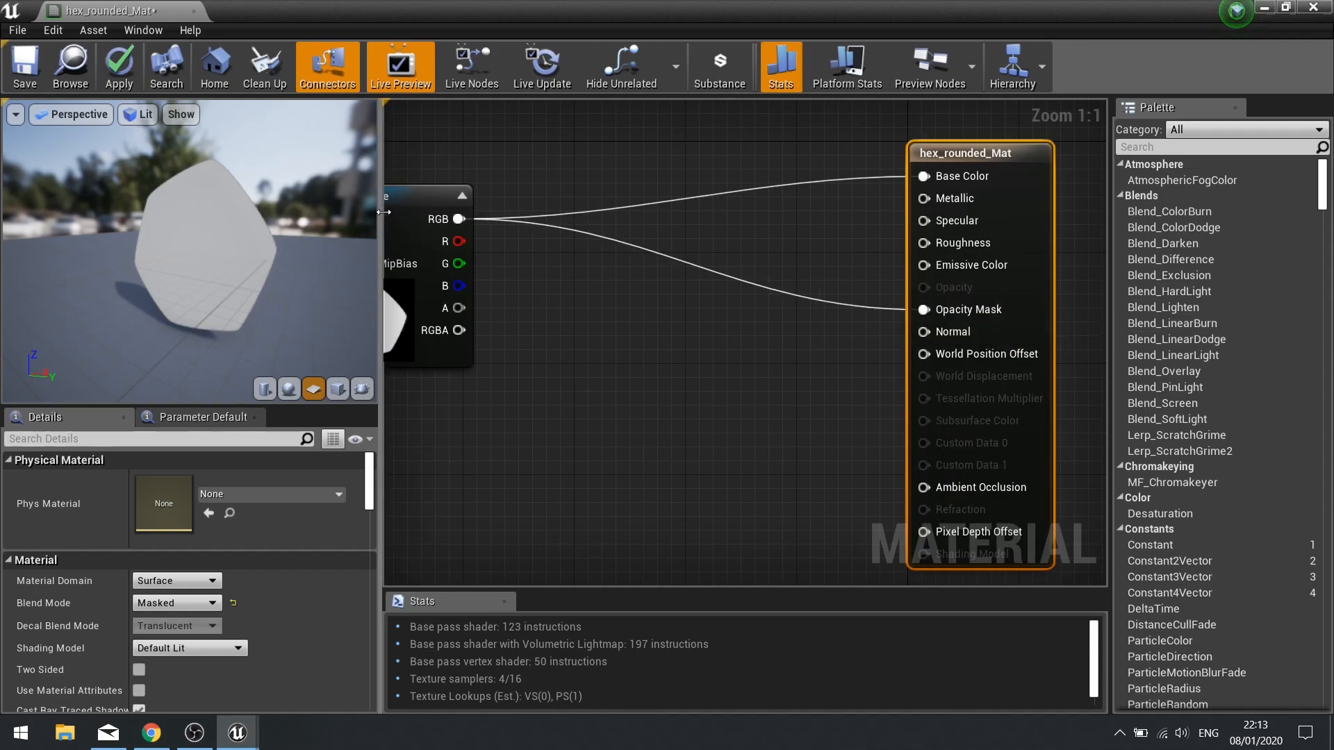
- Rotate the plane preview slightly and make the material Two Sided
{"action": "right_click_drag", "start_coordinate": [585, 371], "coordinate": [665, 358]}
{"action": "mouse_move", "coordinate": [143, 262]}
{"action": "left_mouse_down"}
{"action": "mouse_move", "coordinate": [208, 268]}
{"action": "mouse_move", "coordinate": [149, 278]}
{"action": "mouse_move", "coordinate": [174, 285]}
{"action": "mouse_move", "coordinate": [128, 268]}
{"action": "left_mouse_up"}
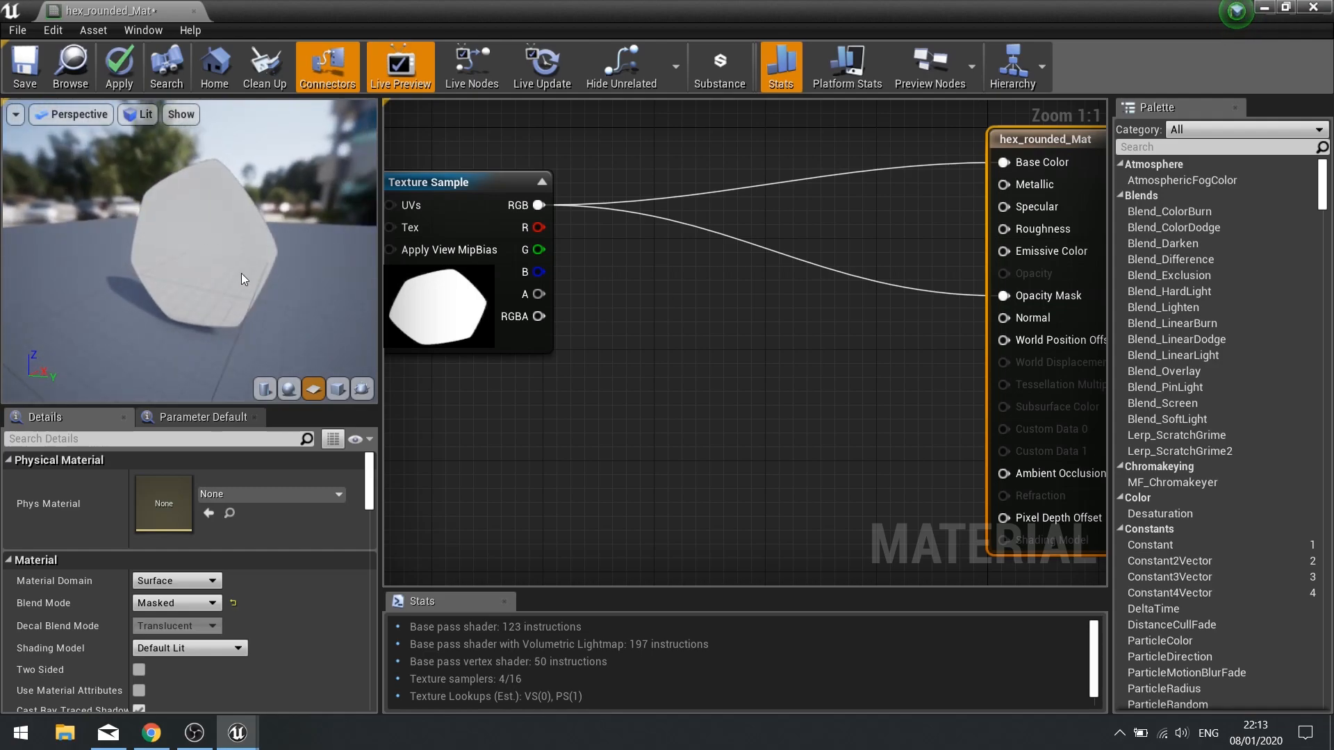
{"action": "left_click", "coordinate": [139, 670]}
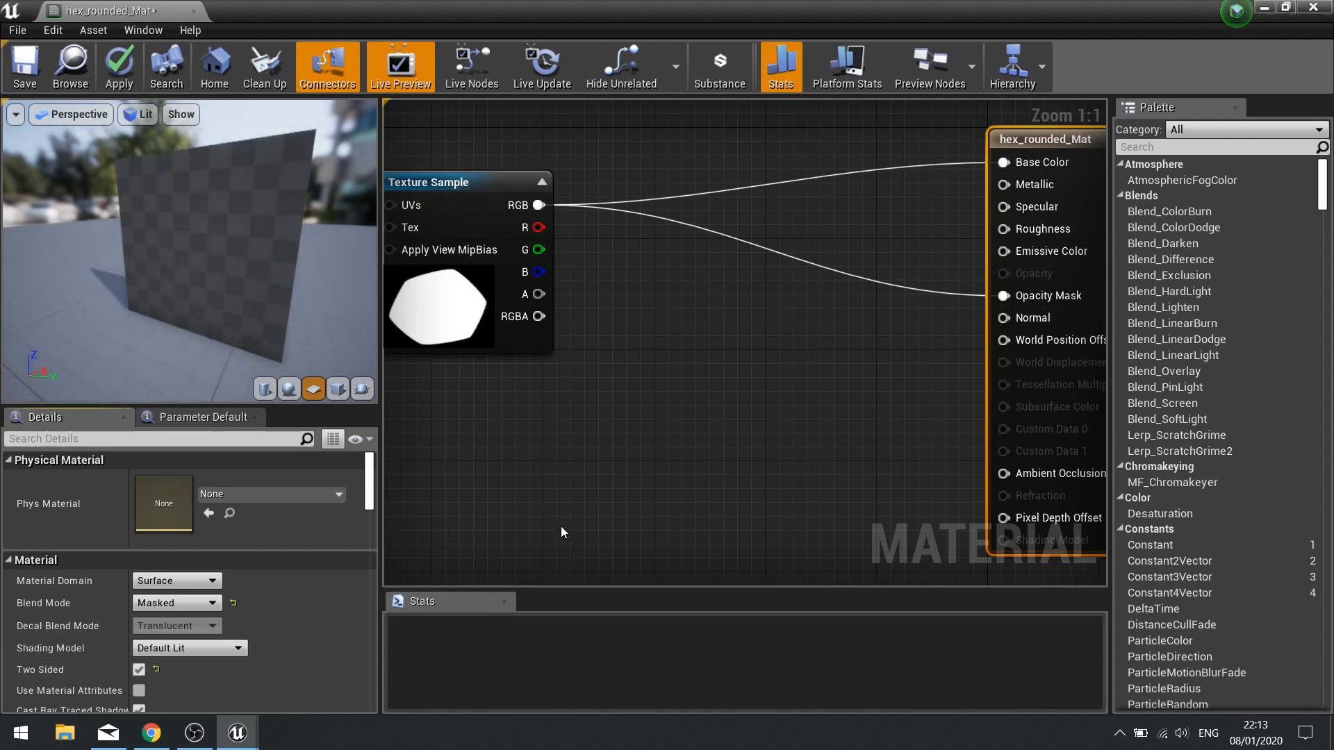
{"action": "right_click_drag", "start_coordinate": [544, 506], "coordinate": [620, 451]}
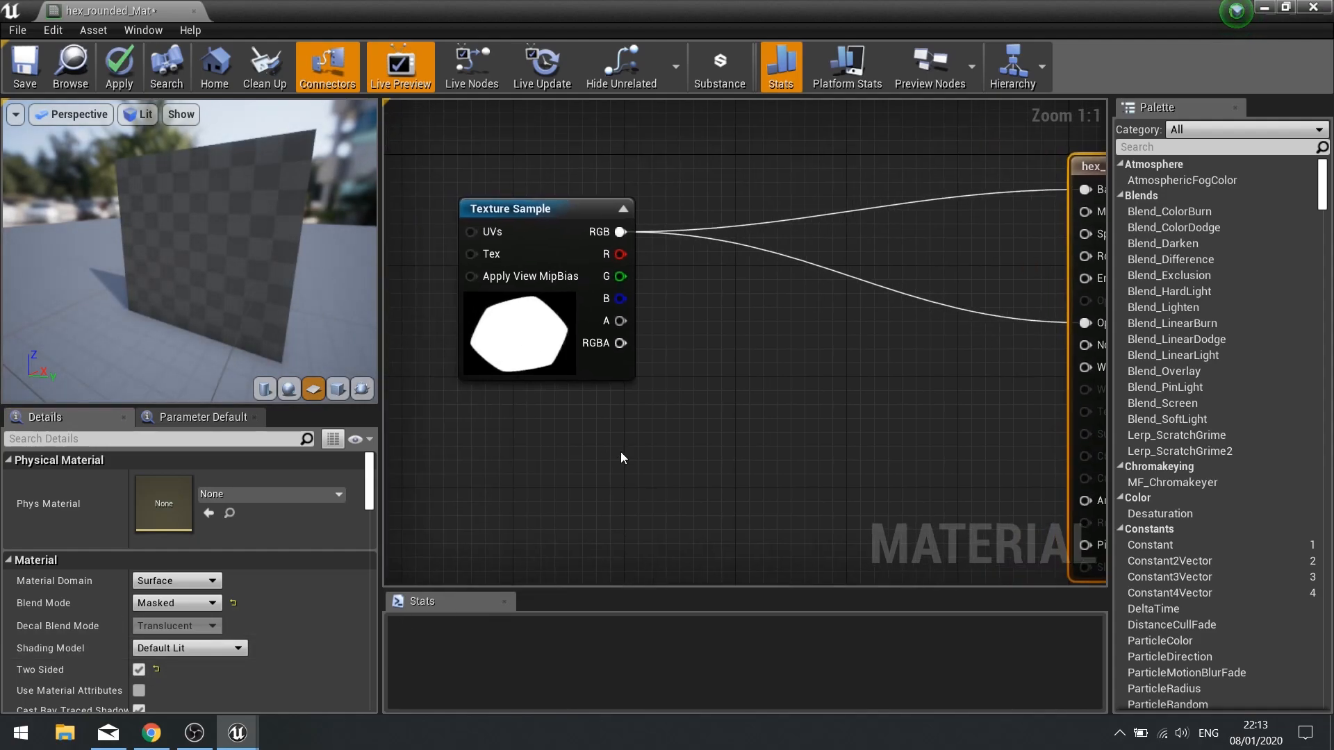
{"action": "right_click_drag", "start_coordinate": [756, 352], "coordinate": [720, 449]}
{"action": "right_click_drag", "start_coordinate": [706, 358], "coordinate": [664, 316]}
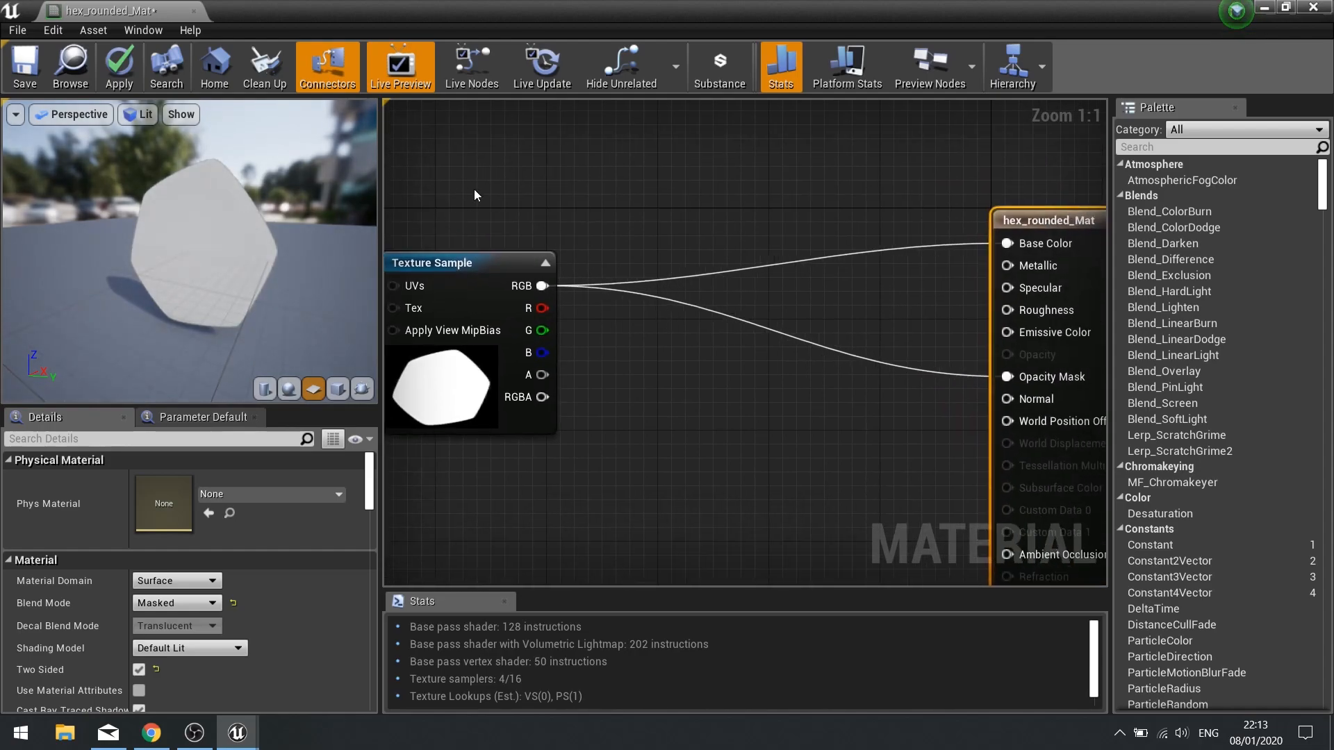
- Move the Texture Sample node down and add a ParticleColor node above it
{"action": "left_click_drag", "start_coordinate": [480, 272], "coordinate": [471, 369]}
{"action": "right_click", "coordinate": [489, 205]}
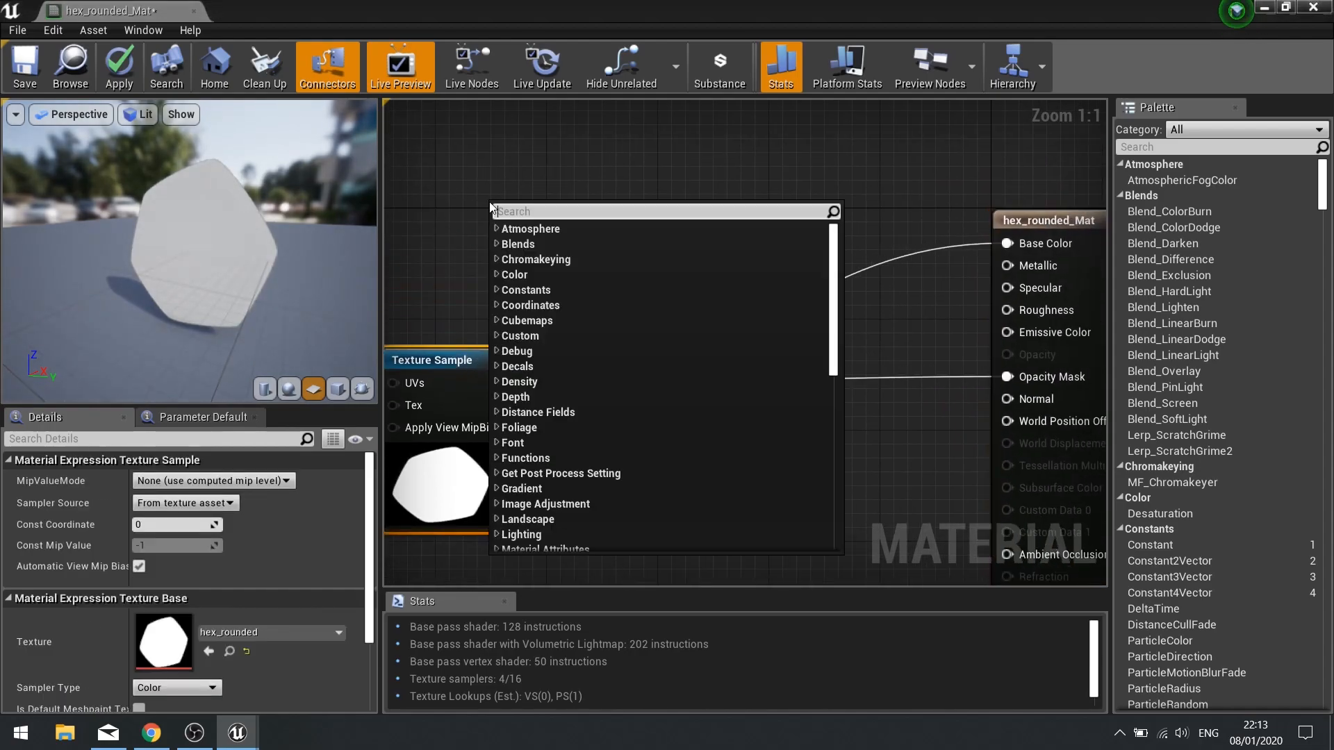
{"action": "type", "text": "particle"}
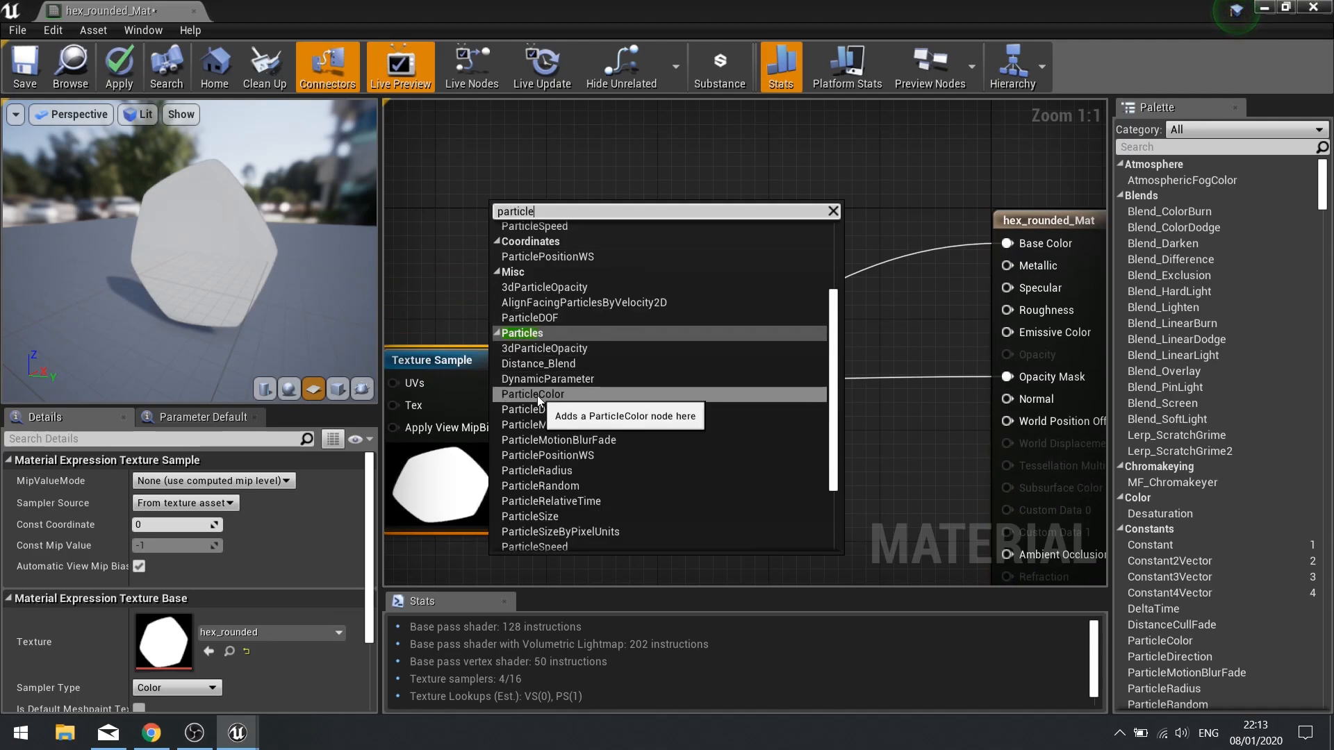
{"action": "left_click", "coordinate": [536, 395]}
{"action": "left_click_drag", "start_coordinate": [545, 309], "coordinate": [503, 275]}
{"action": "left_click_drag", "start_coordinate": [434, 149], "coordinate": [627, 337]}
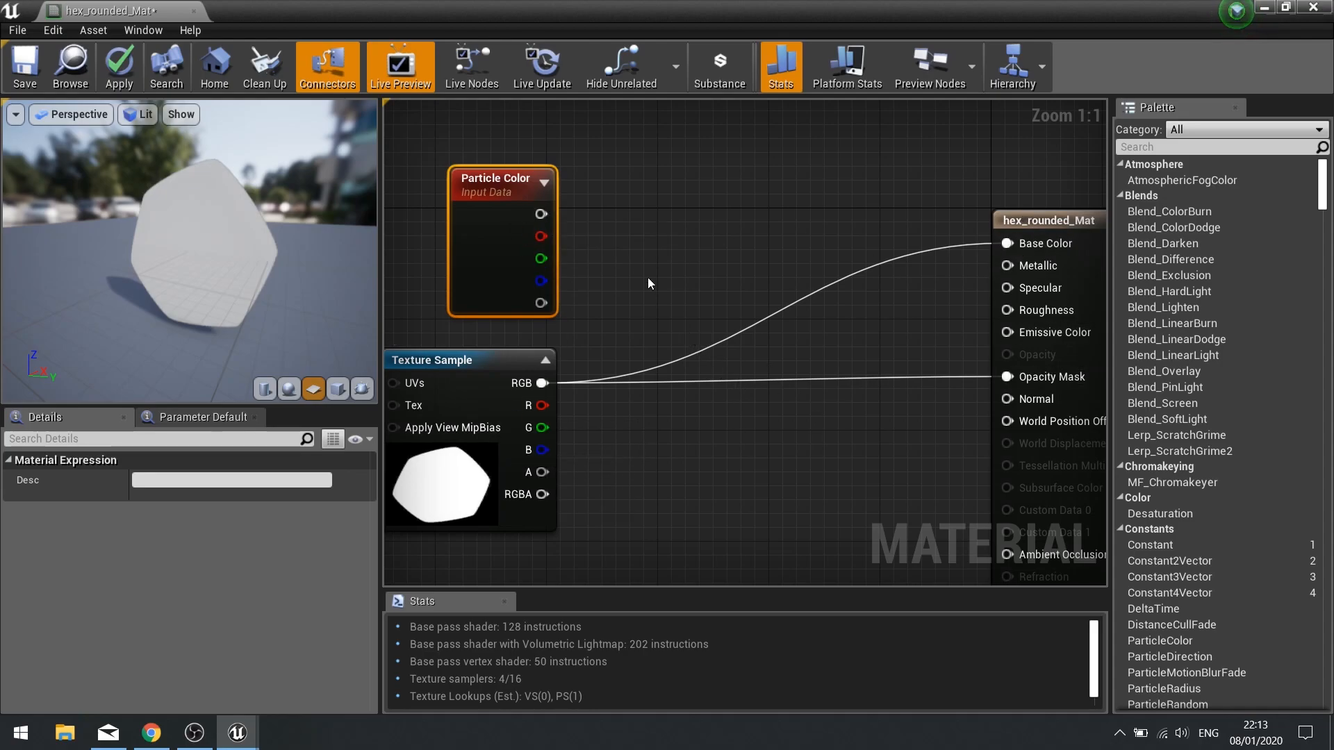
- Multiply the Particle Color output by the Texture Sample's RGB and feed the result into Base Color
{"action": "left_click_drag", "start_coordinate": [541, 213], "coordinate": [708, 337]}
{"action": "type", "text": "mult"}
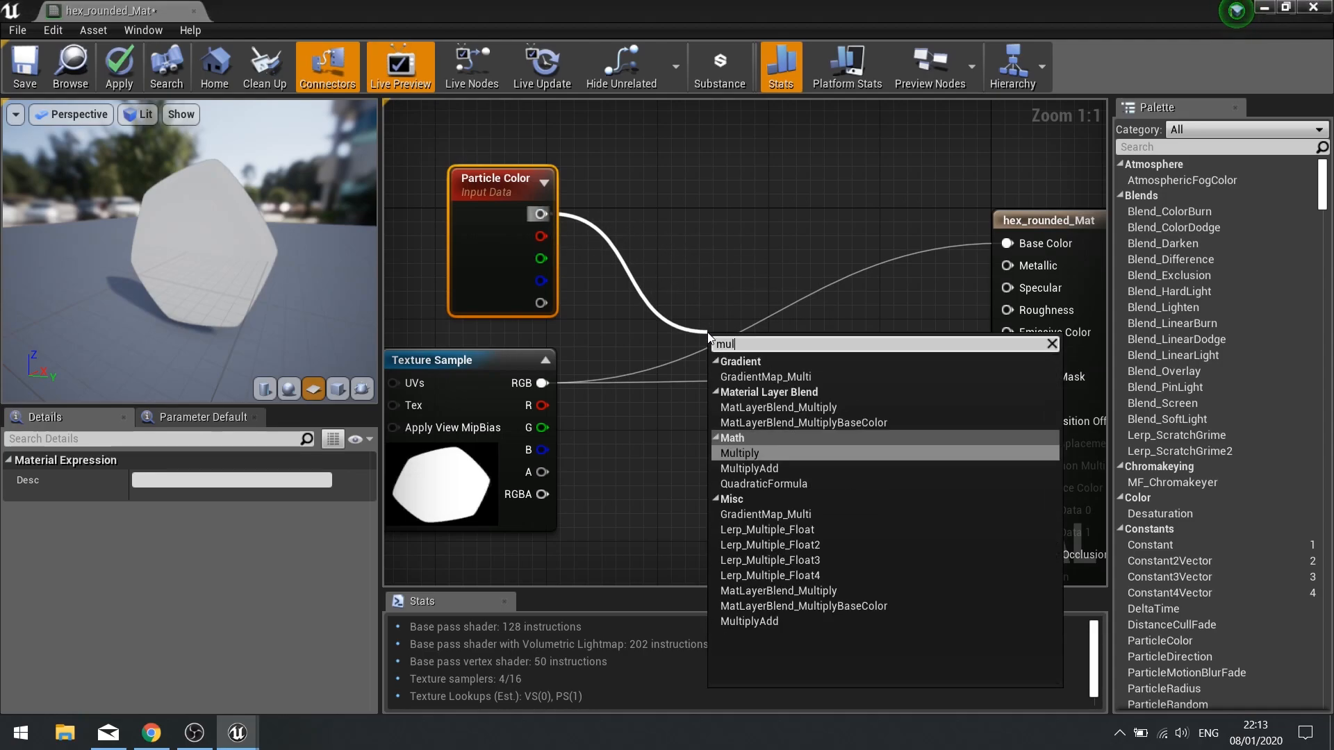
{"action": "key", "text": "Return"}
{"action": "left_click_drag", "start_coordinate": [541, 383], "coordinate": [1007, 243]}
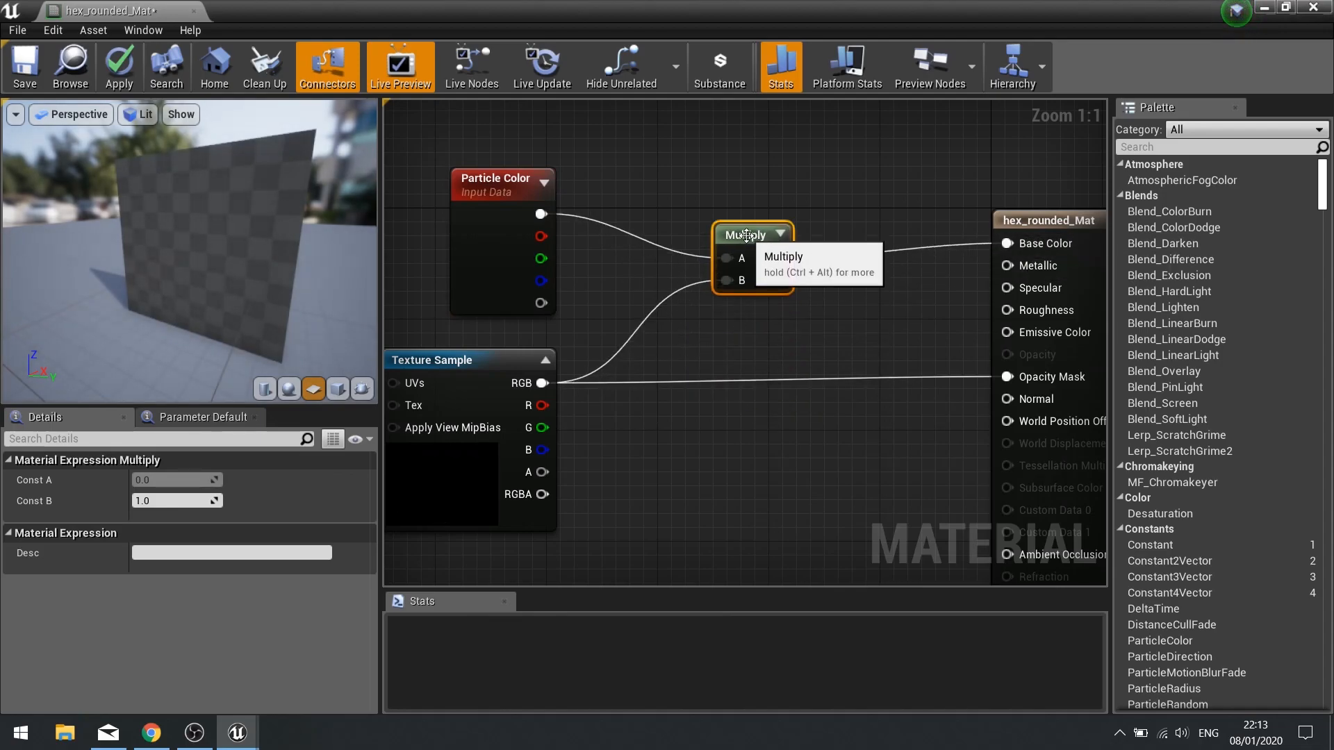
{"action": "right_click_drag", "start_coordinate": [885, 354], "coordinate": [875, 316]}
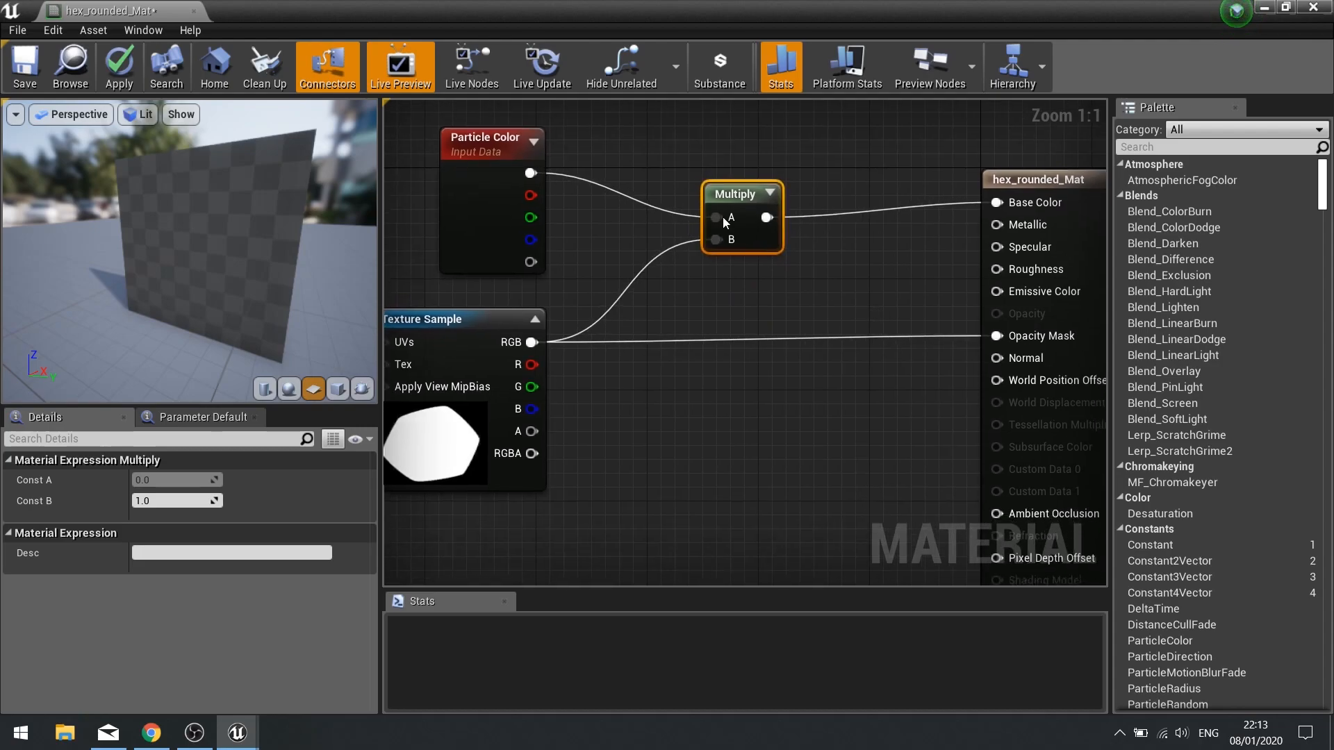
{"action": "left_click_drag", "start_coordinate": [723, 193], "coordinate": [722, 179]}
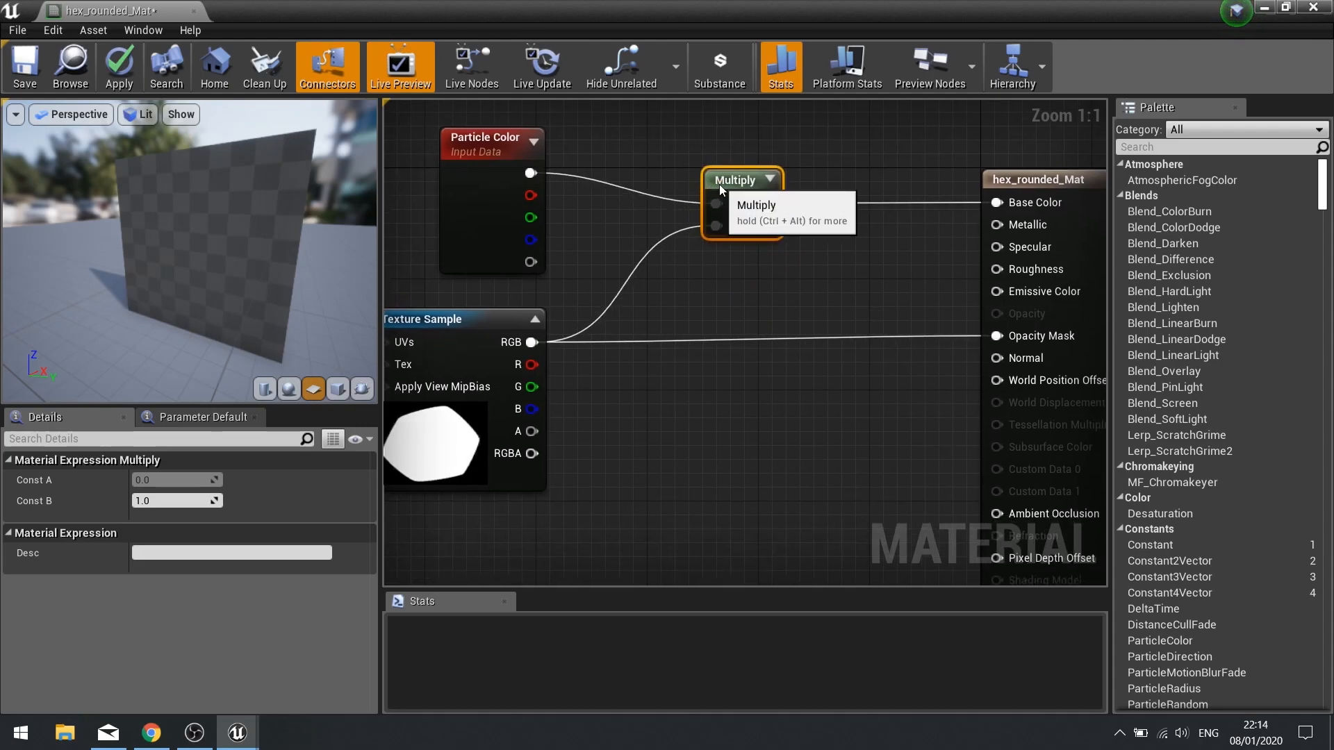
- Apply the changes to the hex_rounded_Mat material and save it
{"action": "left_click", "coordinate": [121, 82]}
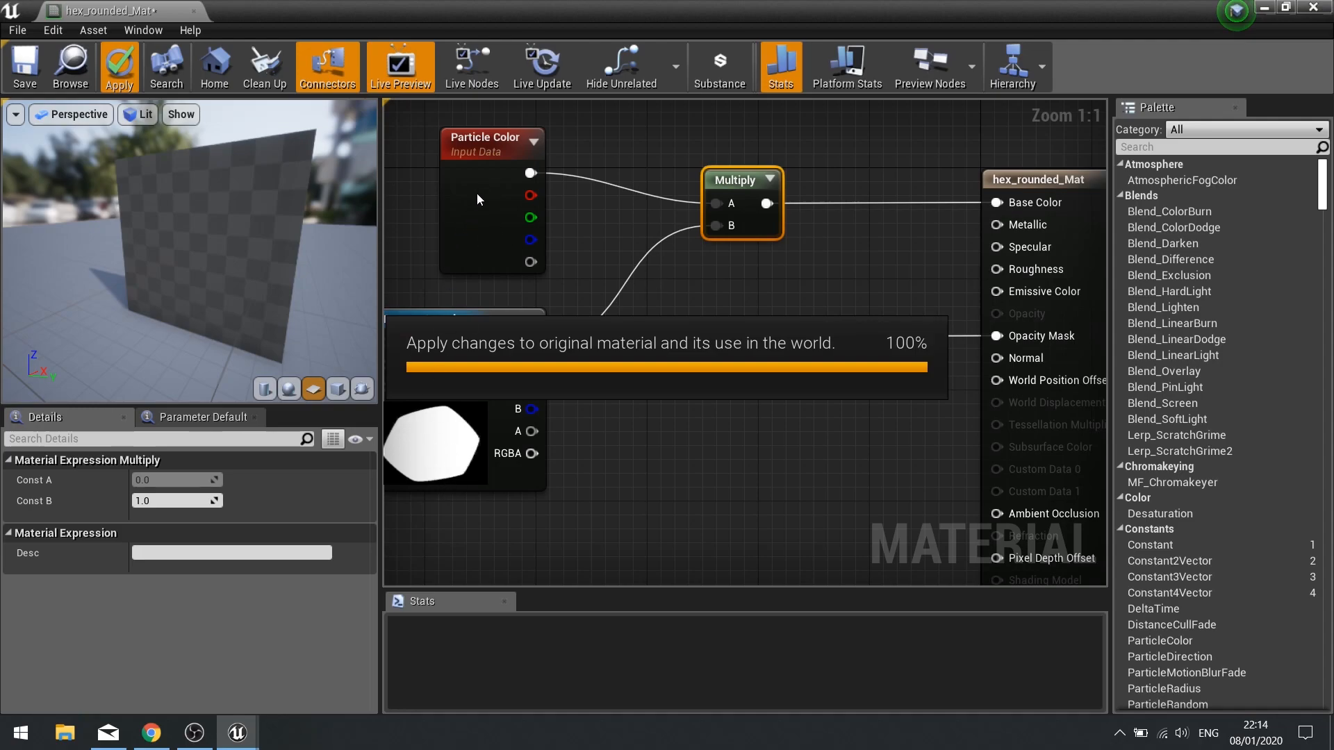
{"action": "left_click", "coordinate": [510, 241]}
{"action": "left_click", "coordinate": [427, 446]}
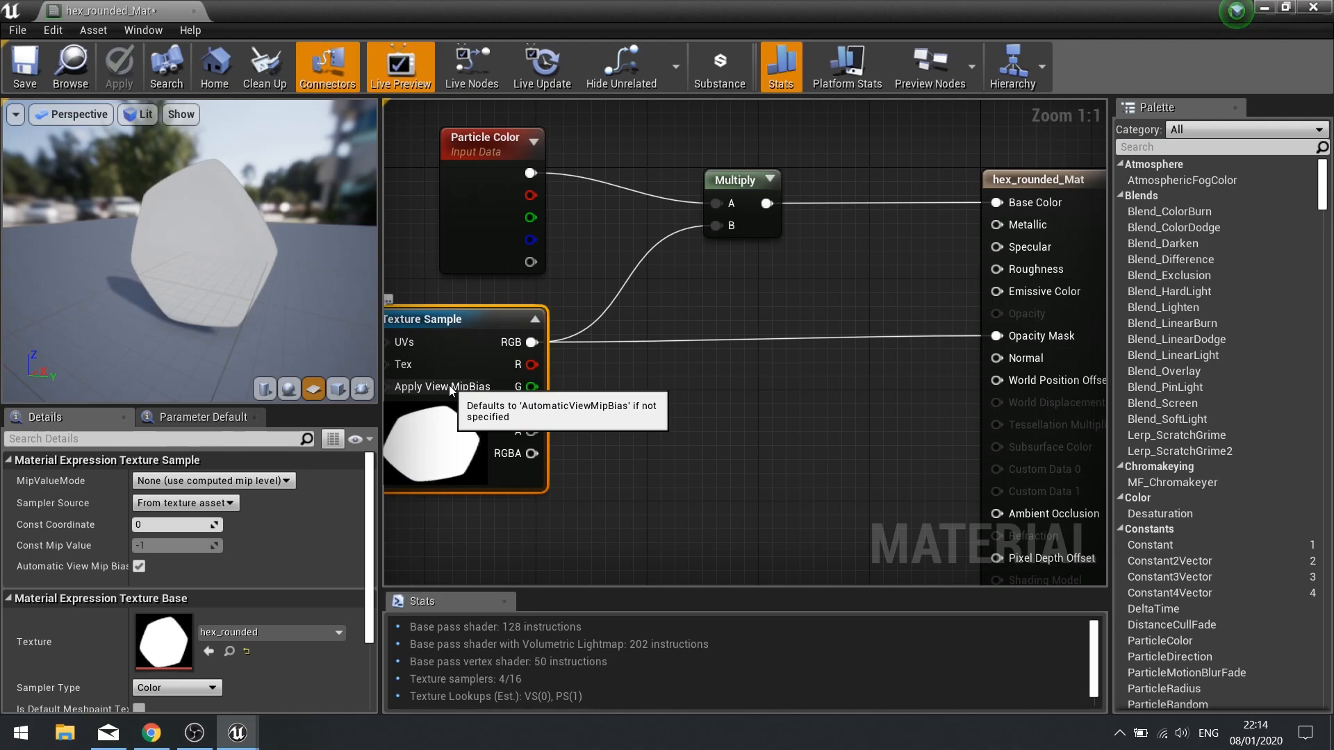
{"action": "key", "text": "ctrl+s"}
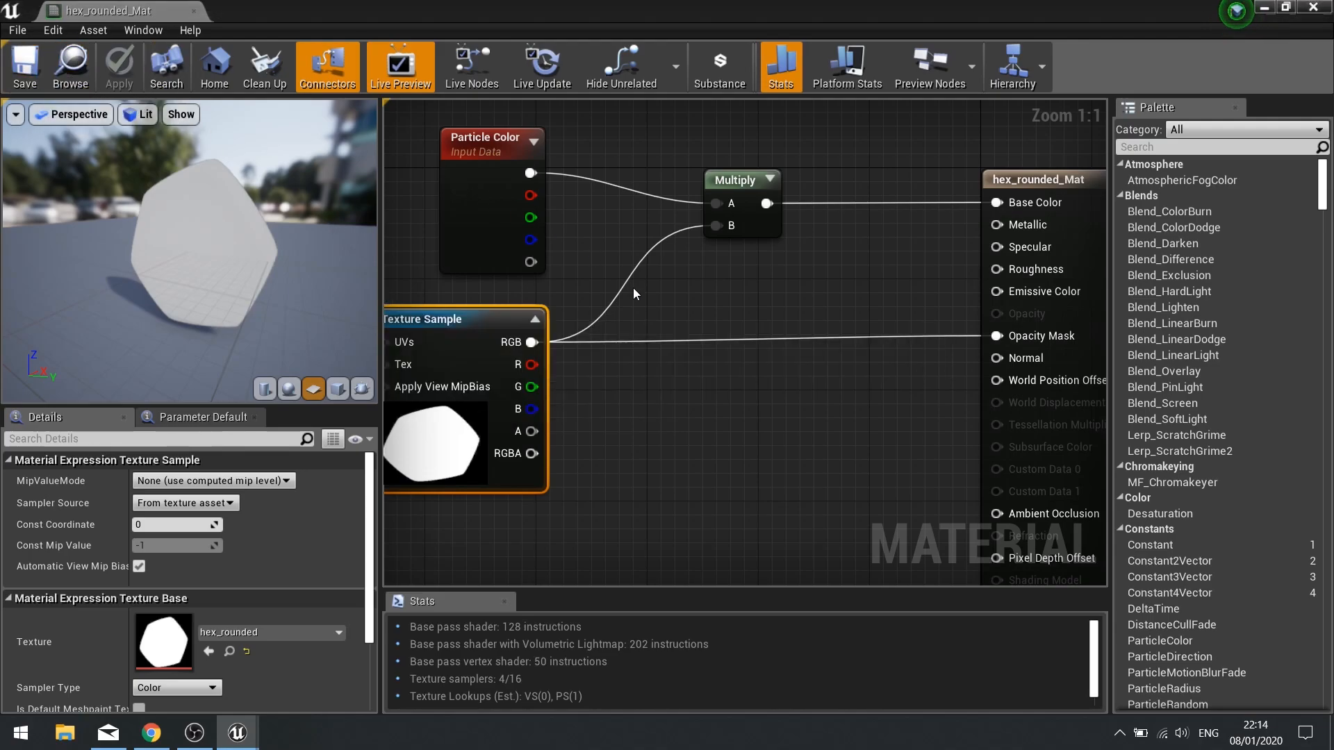
- Close the Material Editor and open the Fireball_PS particle system from the Cascade folder
{"action": "left_click", "coordinate": [1313, 7]}
{"action": "left_click", "coordinate": [354, 621]}
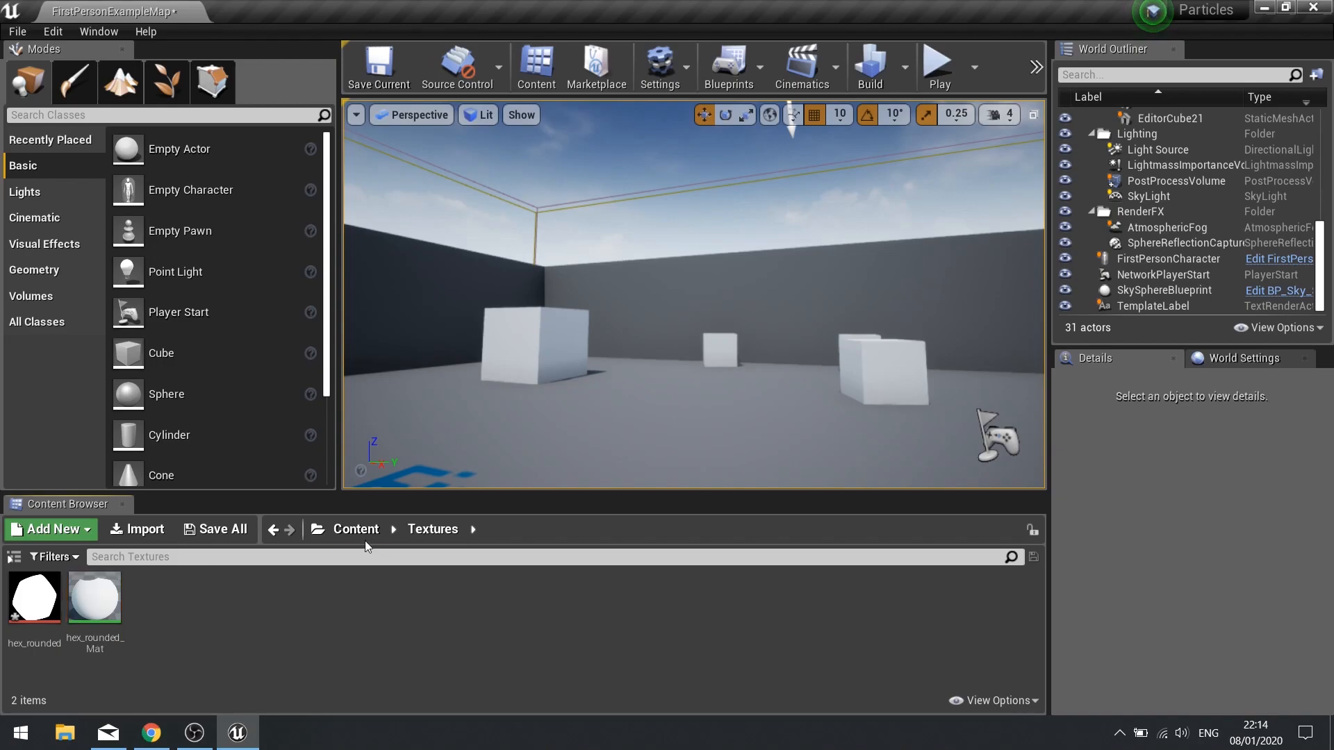
{"action": "left_click", "coordinate": [358, 531]}
{"action": "double_click", "coordinate": [35, 596]}
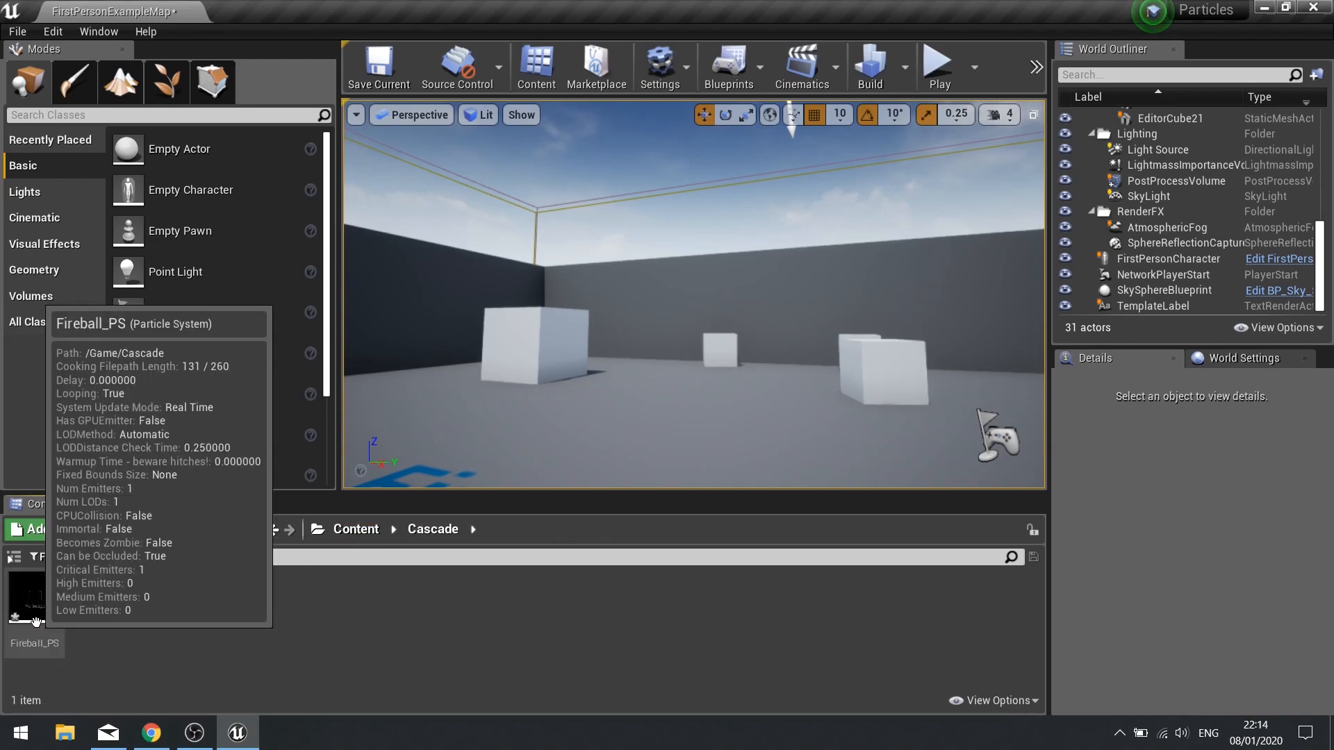
{"action": "double_click", "coordinate": [35, 597]}
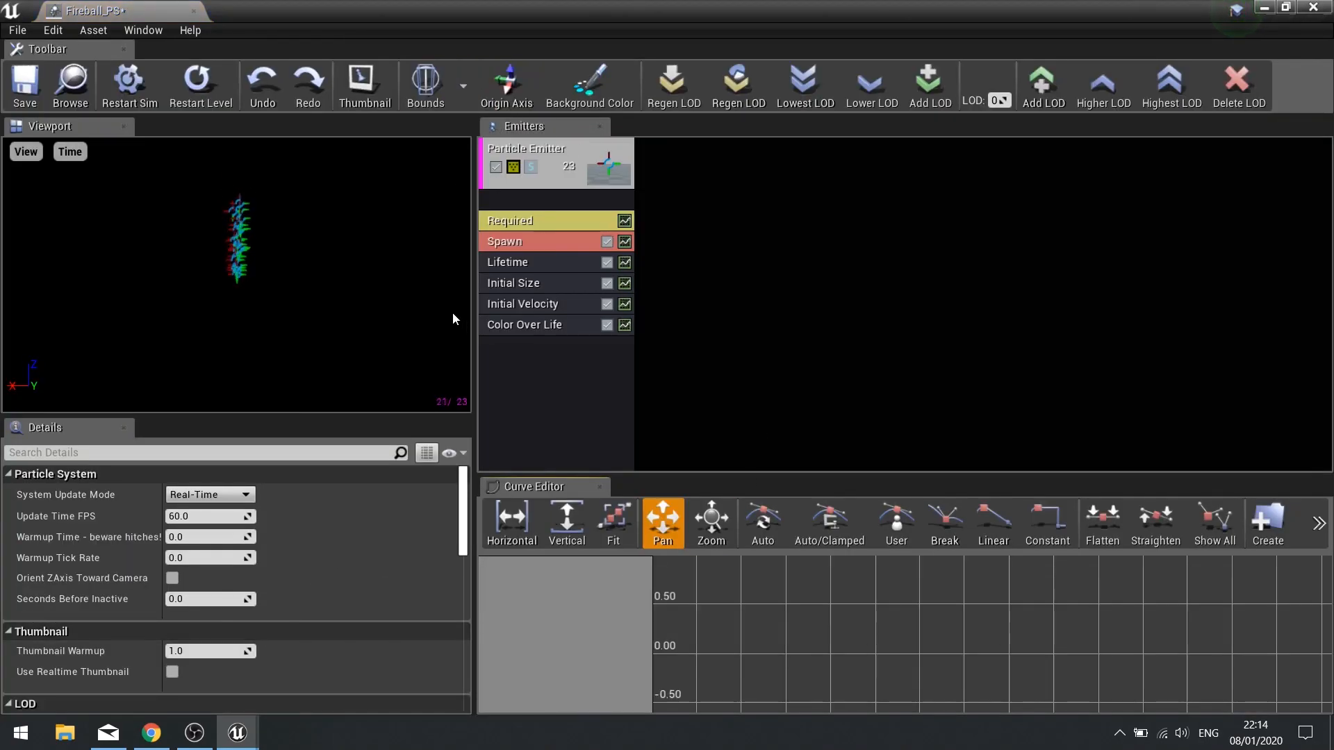
- Assign hex_rounded_Mat as the emitter material in the Required module and view the particles from other angles
{"action": "left_click", "coordinate": [517, 222]}
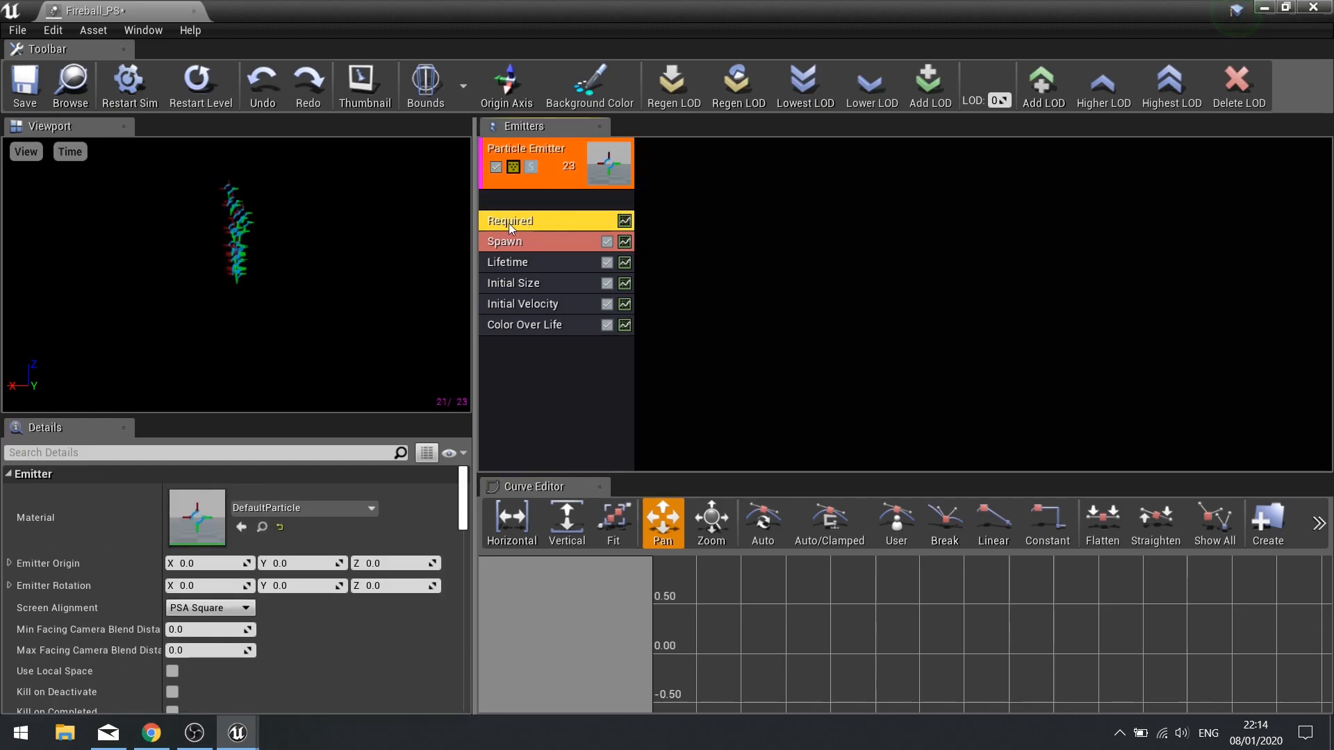
{"action": "left_click", "coordinate": [310, 509]}
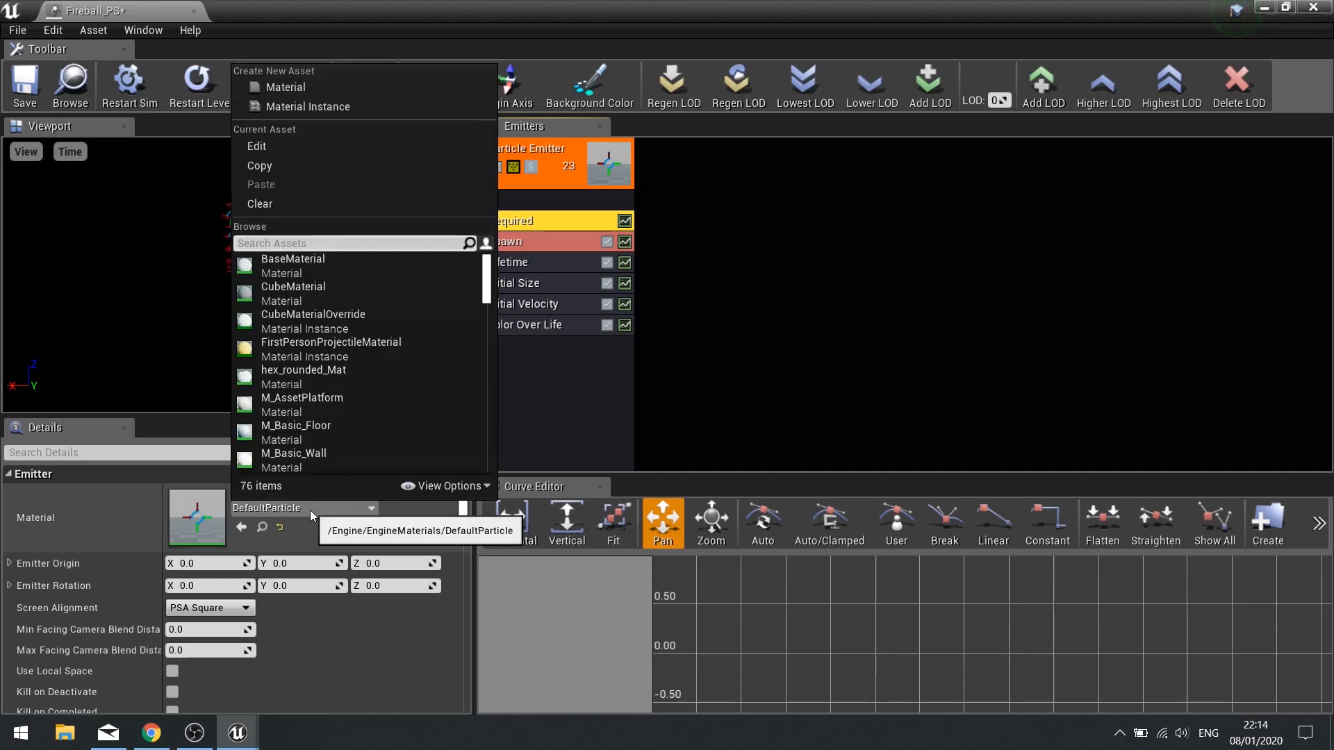
{"action": "type", "text": "hex"}
{"action": "left_click", "coordinate": [312, 263]}
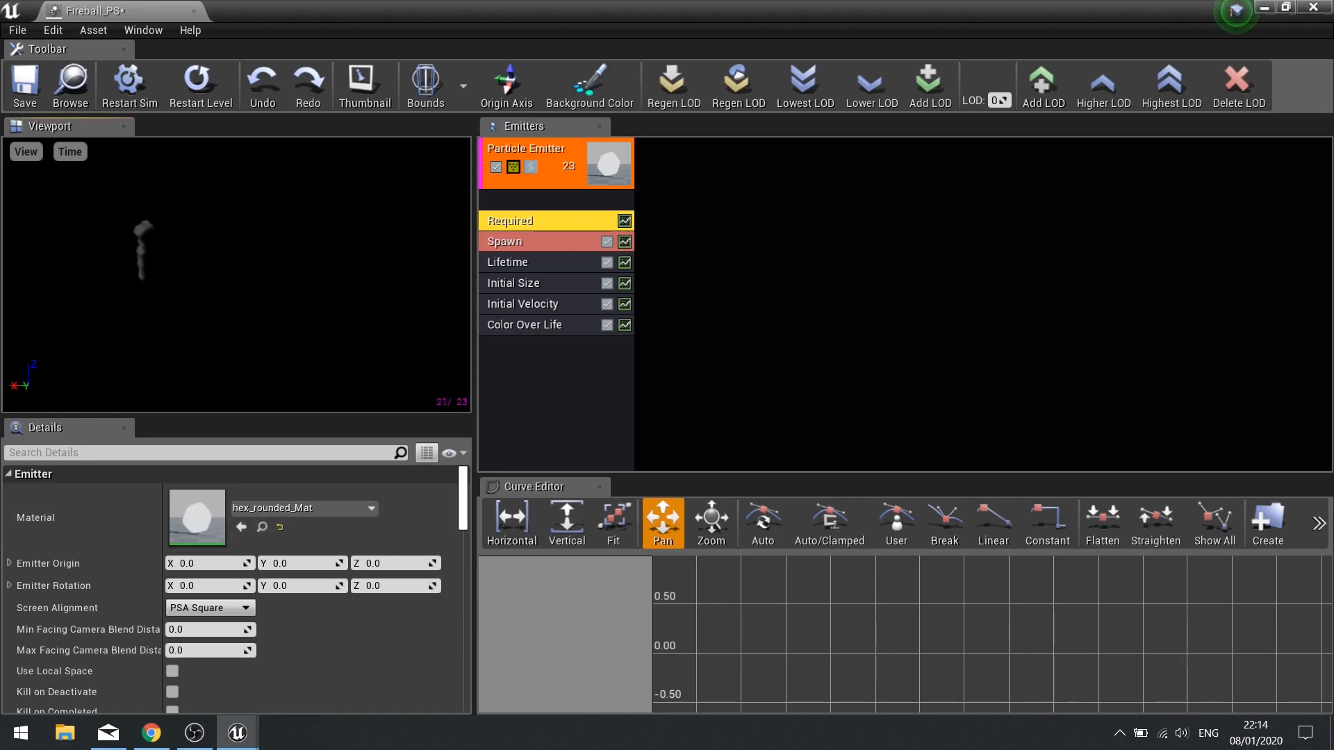
{"action": "left_click_drag", "start_coordinate": [278, 271], "coordinate": [236, 256]}
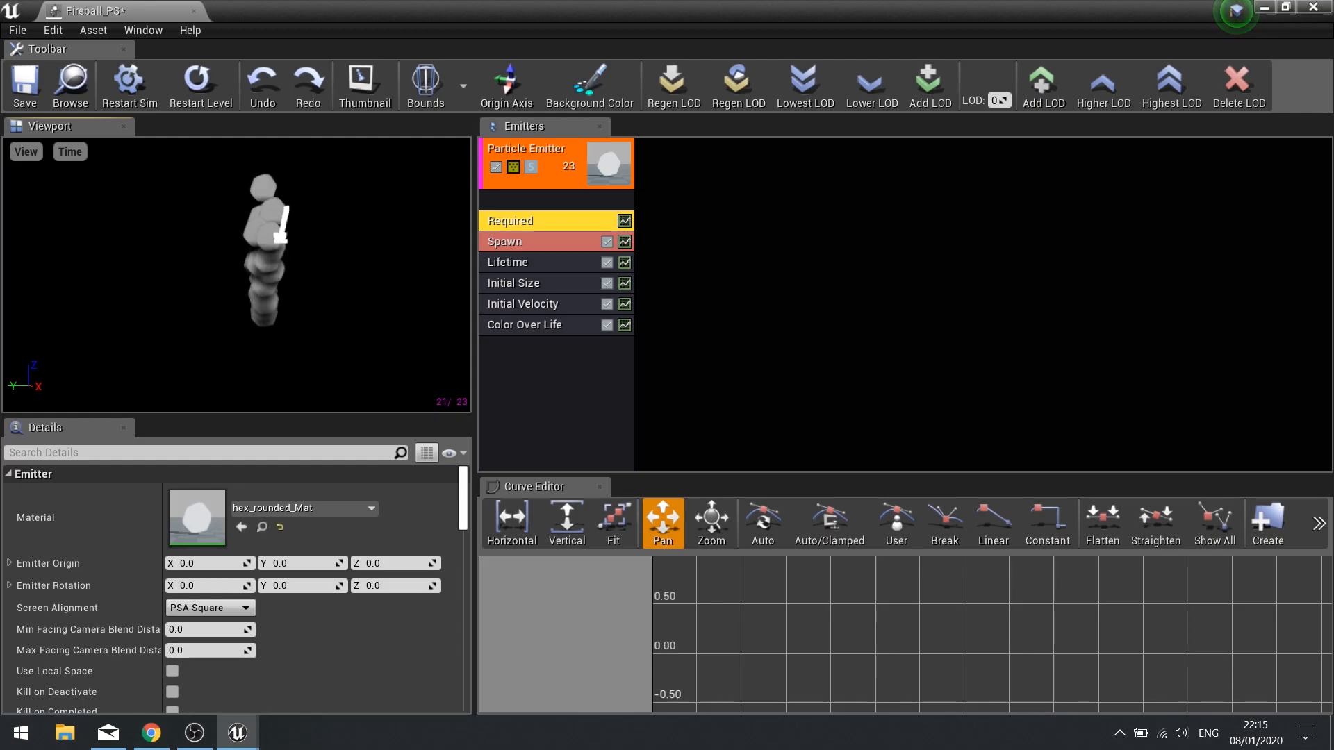
{"action": "left_click_drag", "start_coordinate": [340, 309], "coordinate": [318, 272]}
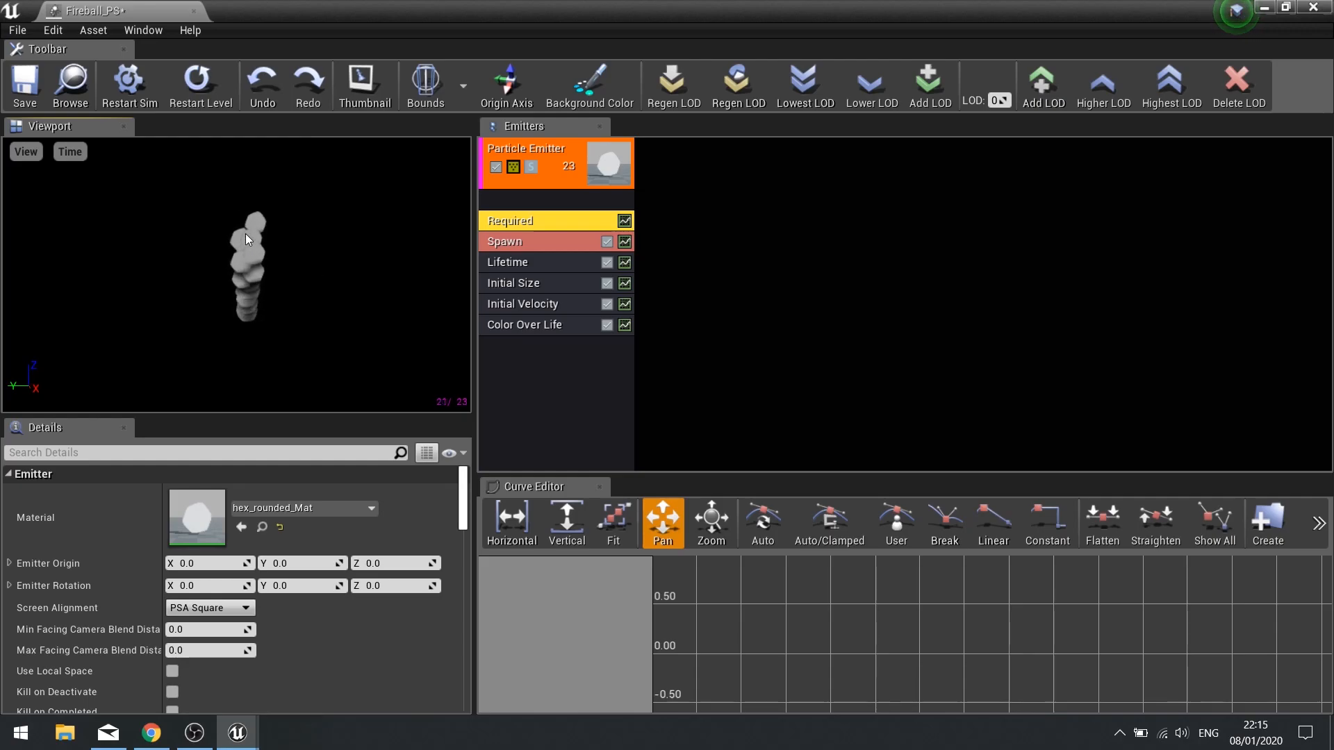
- Set the Initial Velocity module's Start Velocity to a Max Z of 10 and a Min Z of -5
{"action": "left_click", "coordinate": [555, 304]}
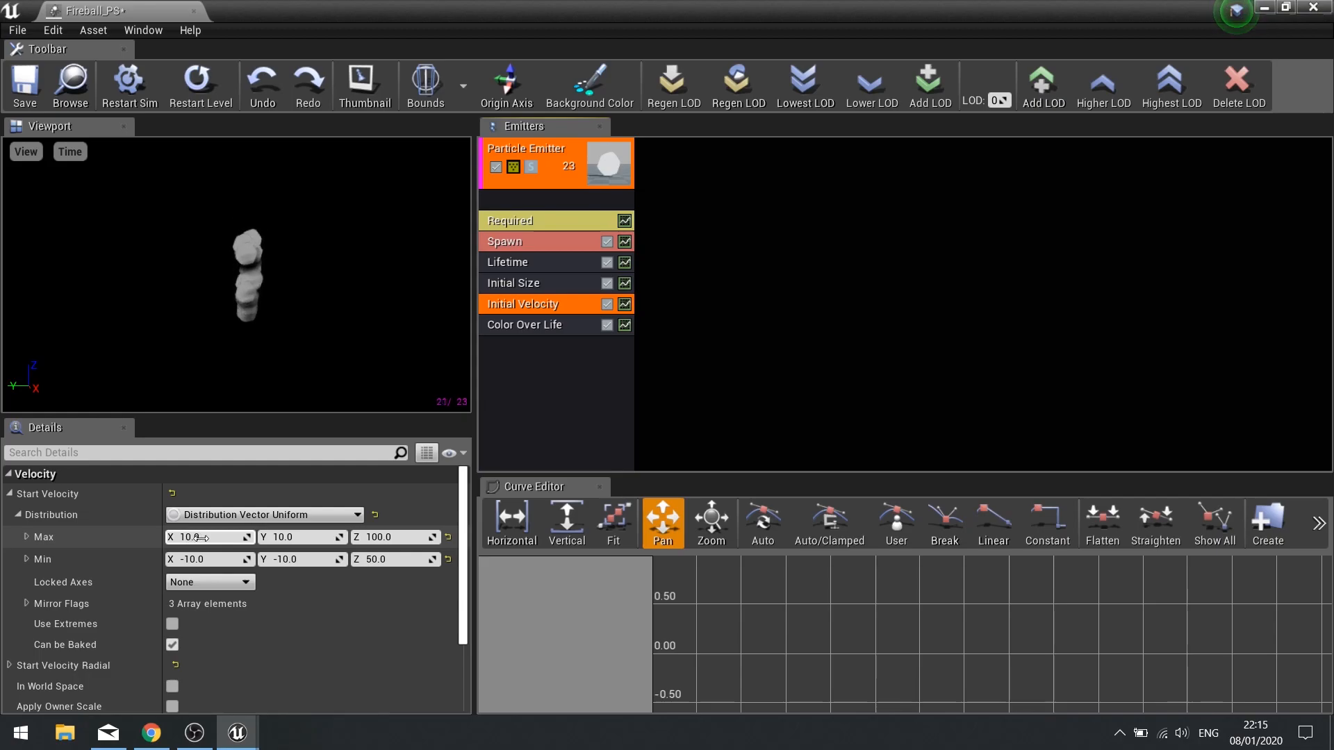
{"action": "left_click", "coordinate": [394, 538]}
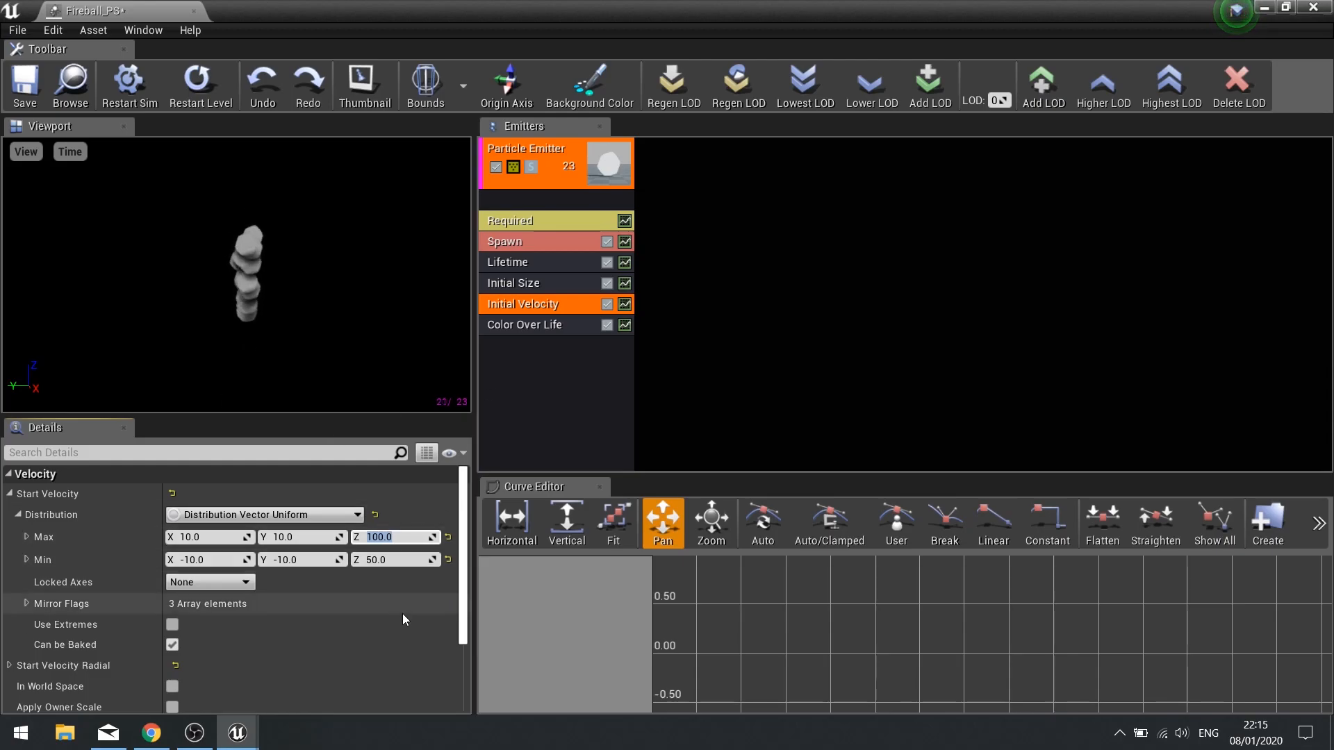
{"action": "type", "text": "10"}
{"action": "key", "text": "Tab"}
{"action": "type", "text": "-5"}
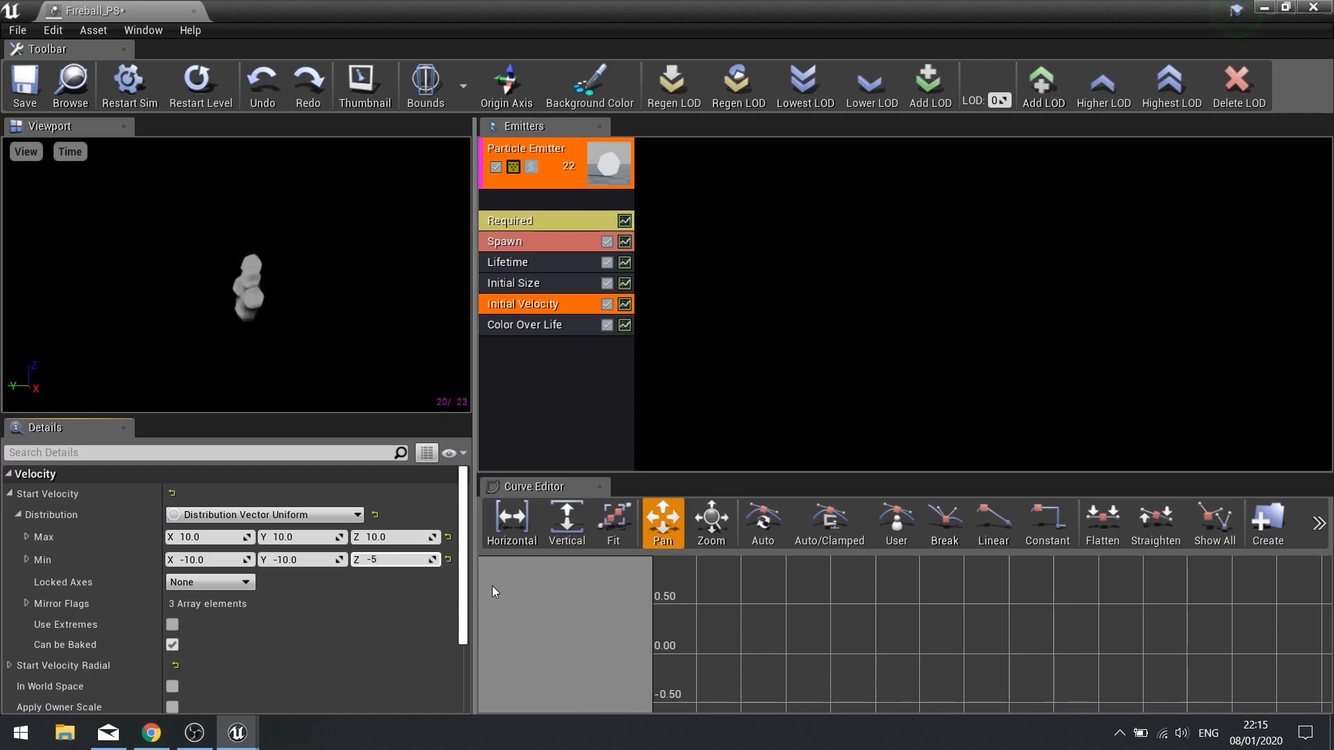
{"action": "key", "text": "Return"}
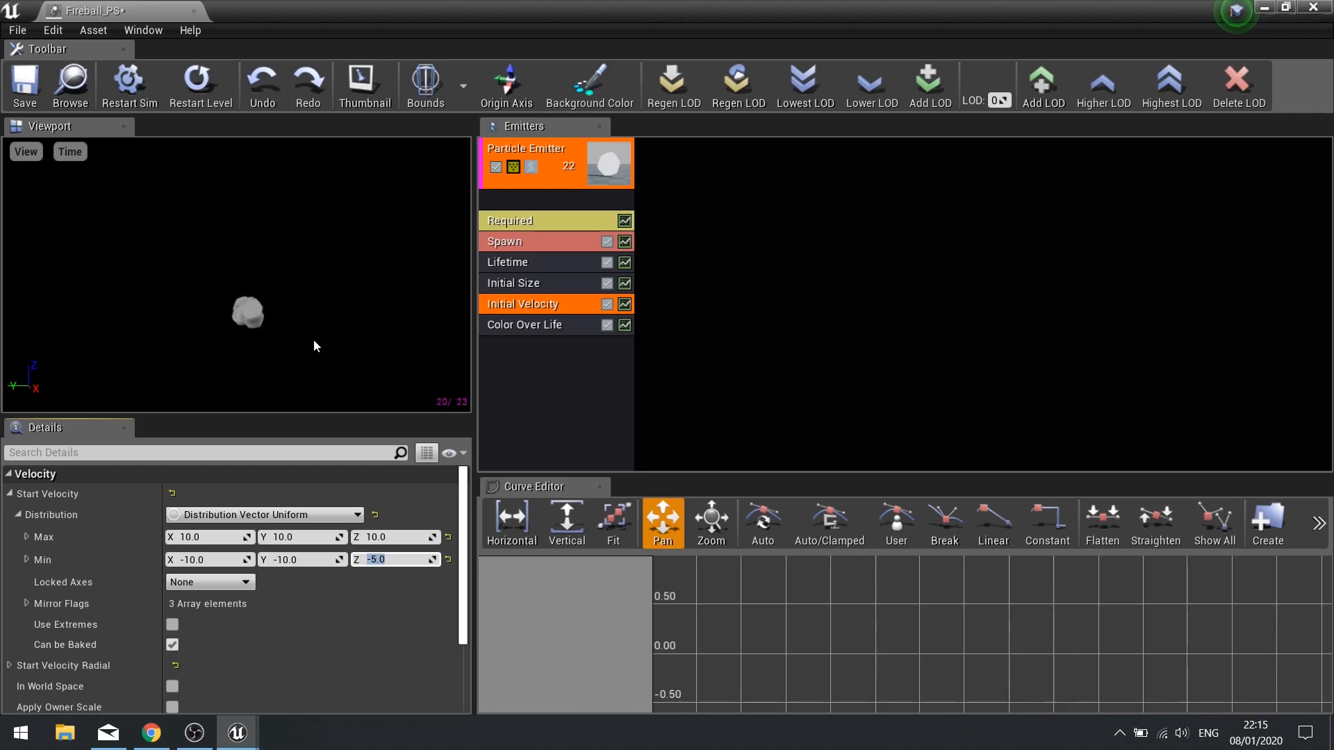
{"action": "left_click", "coordinate": [265, 328]}
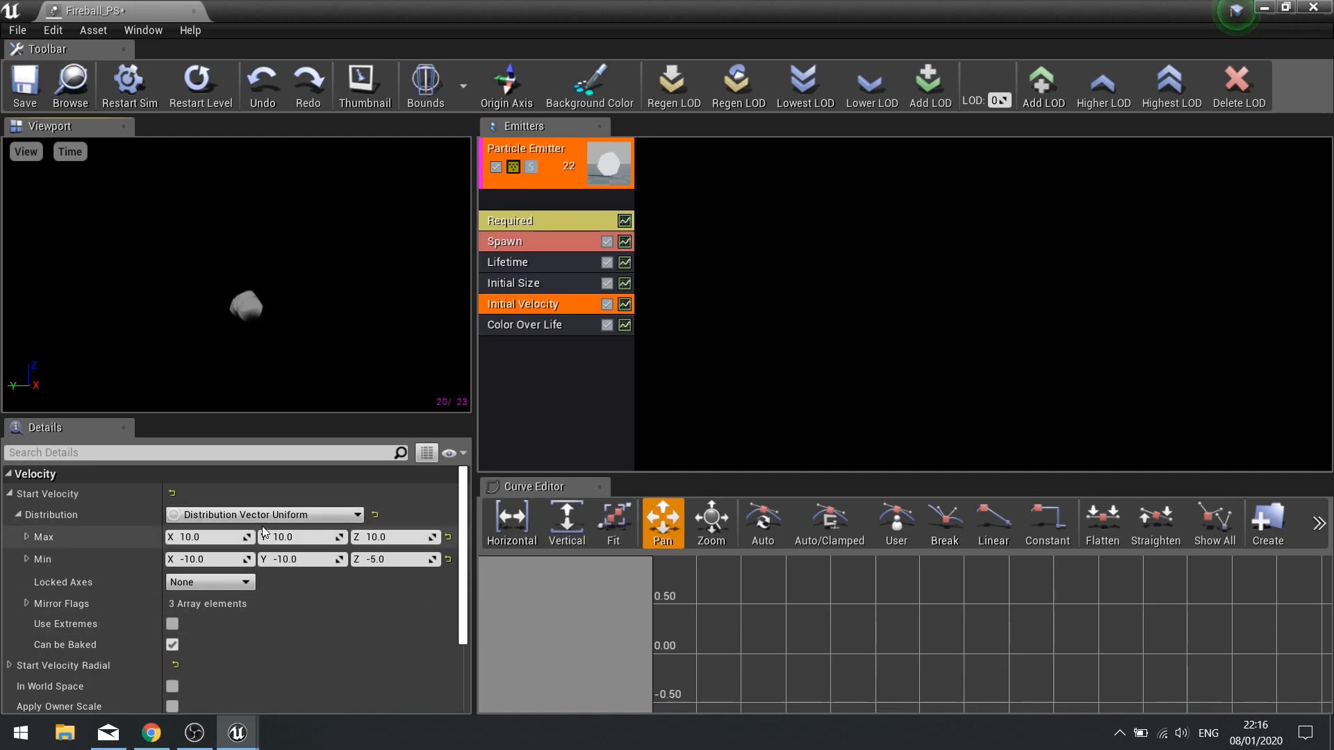
{"action": "left_click", "coordinate": [327, 517]}
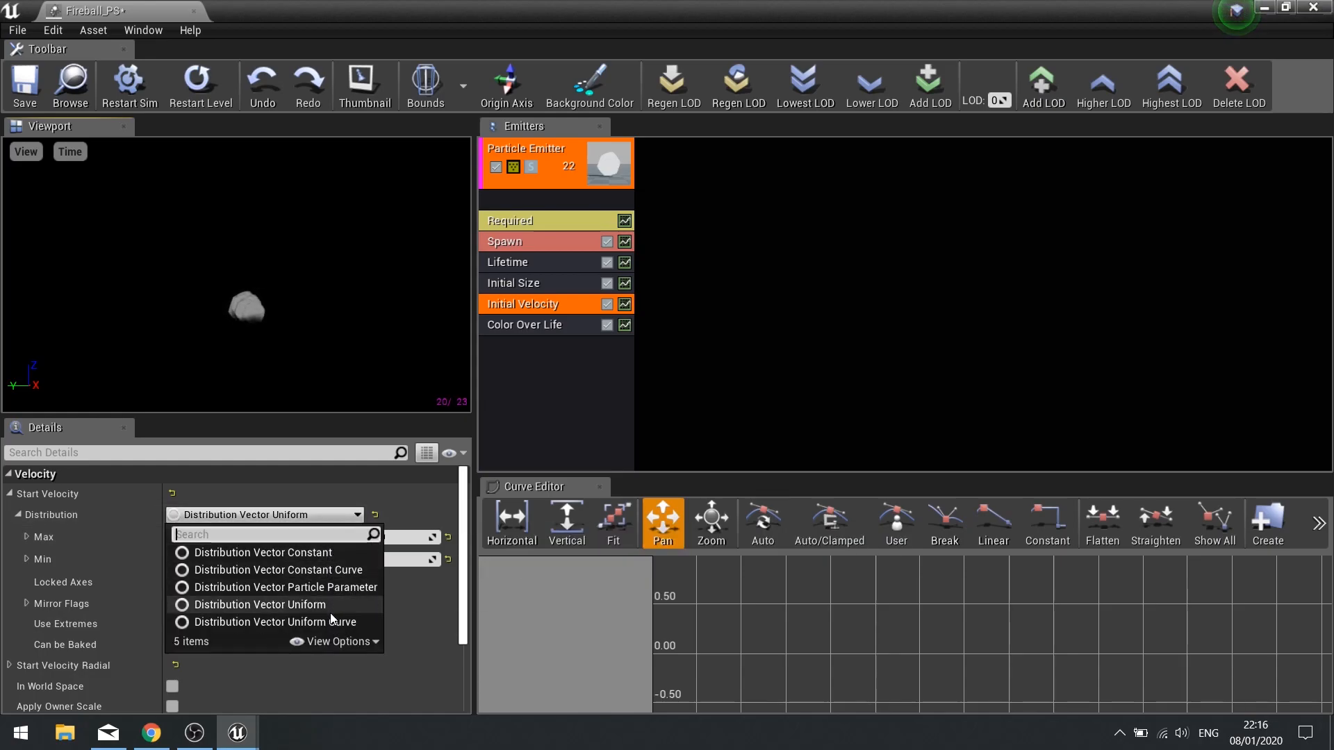
{"action": "left_click", "coordinate": [298, 513]}
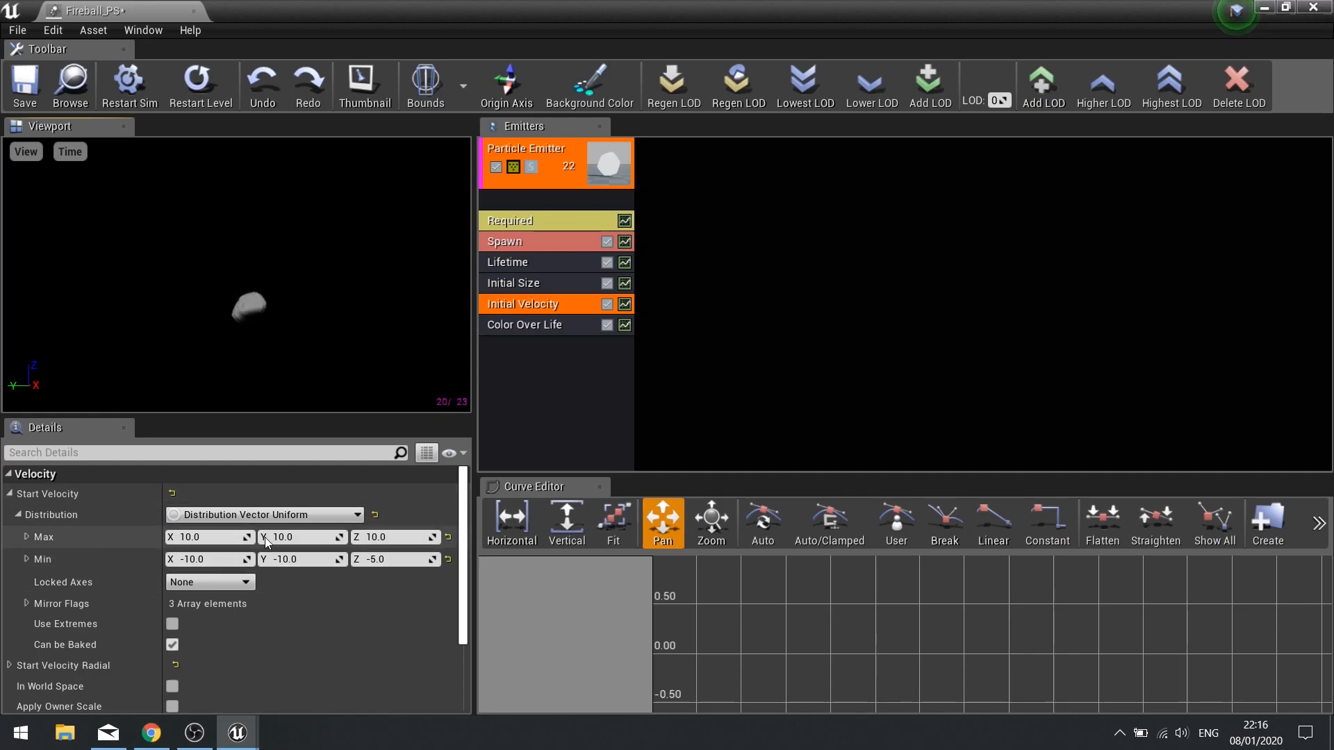
{"action": "left_click", "coordinate": [278, 516]}
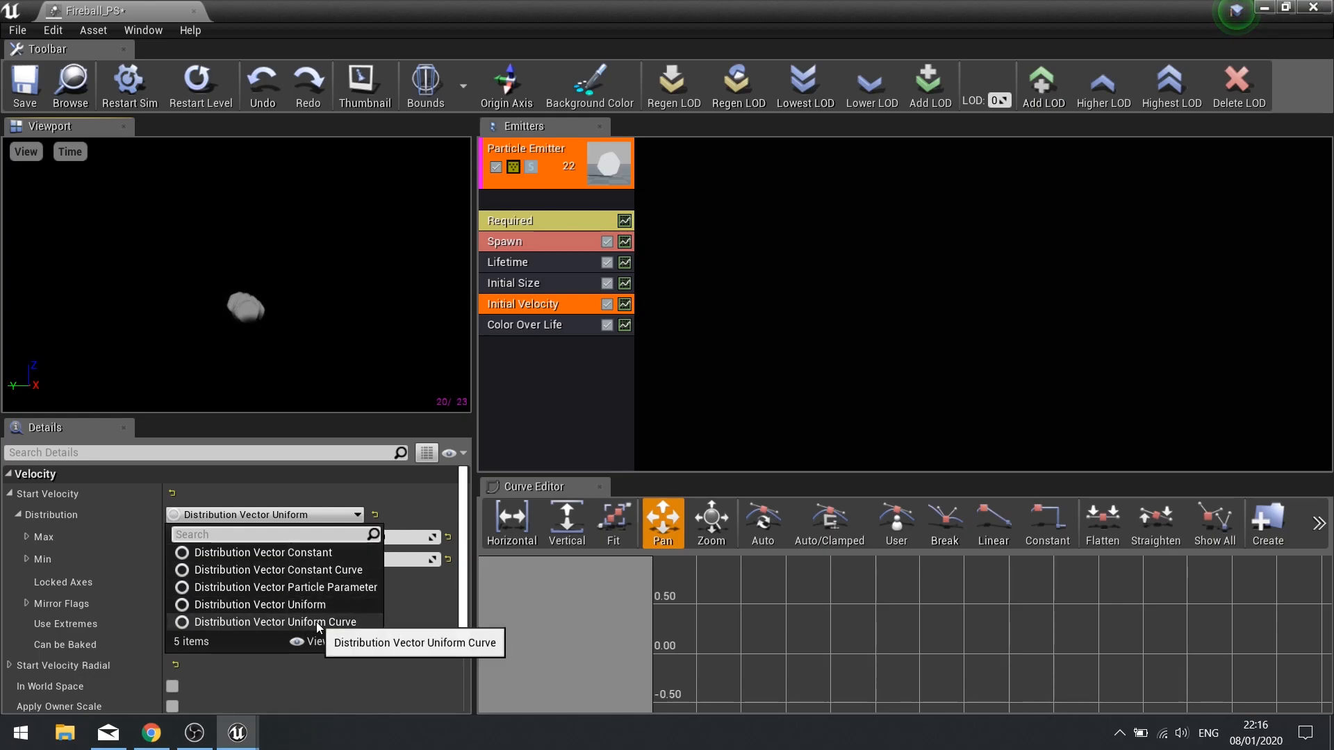
{"action": "left_click", "coordinate": [351, 517]}
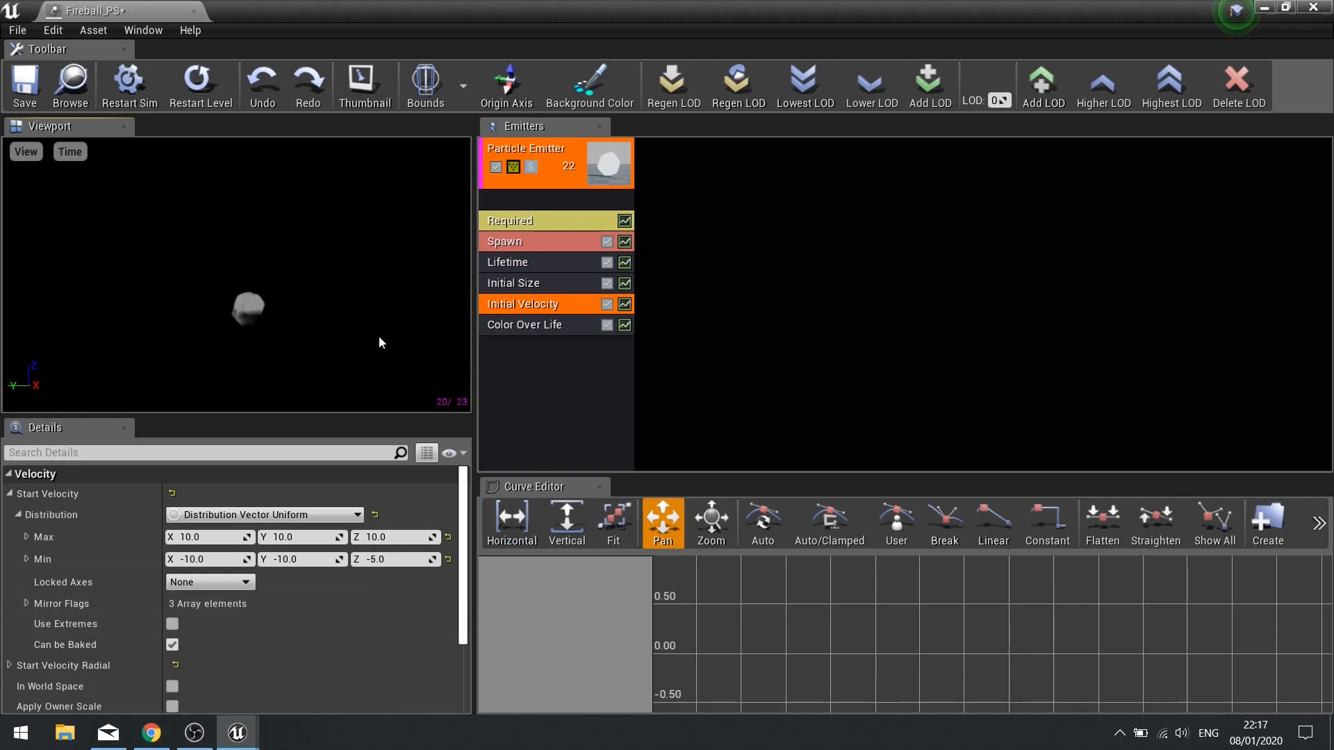
- In the Color Over Life module, set the Out Val of point 0 to orange, hex sRGB FFB400FF
{"action": "left_click", "coordinate": [542, 328]}
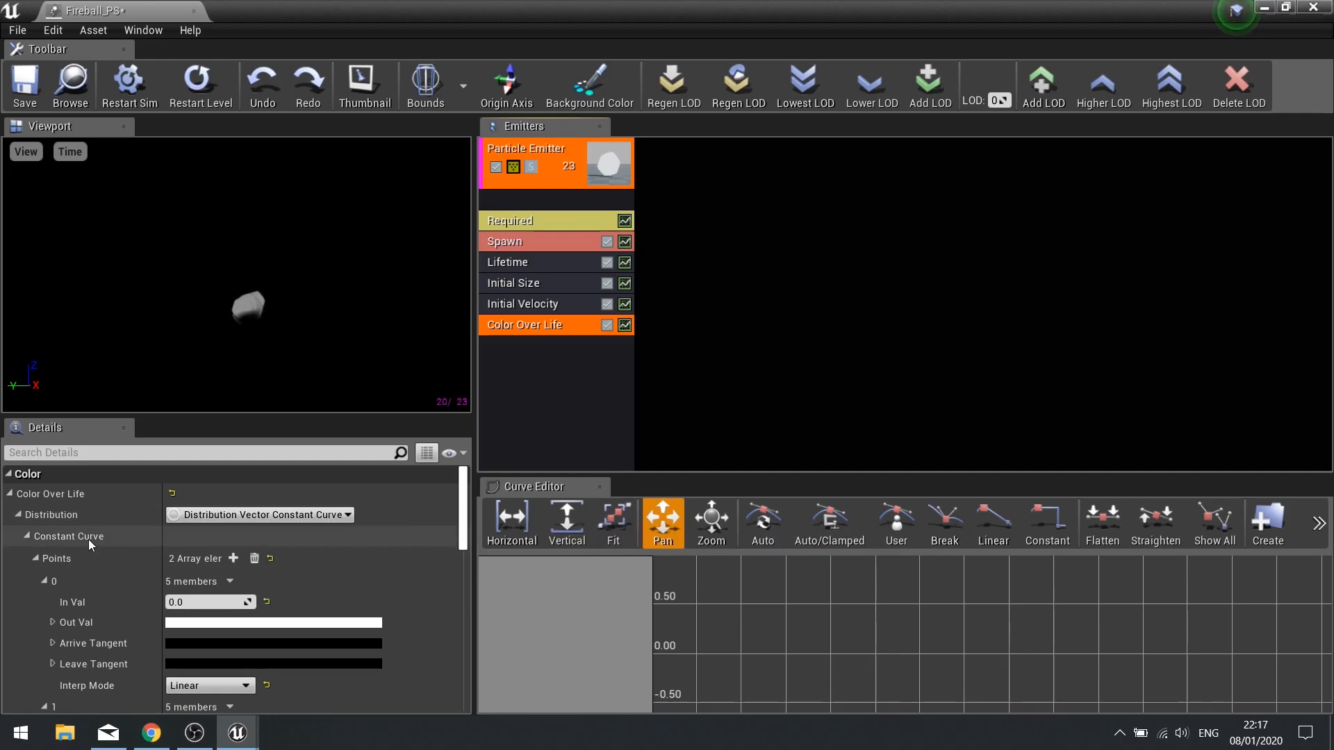
{"action": "scroll", "coordinate": [272, 559], "scroll_direction": "down", "scroll_amount": 3}
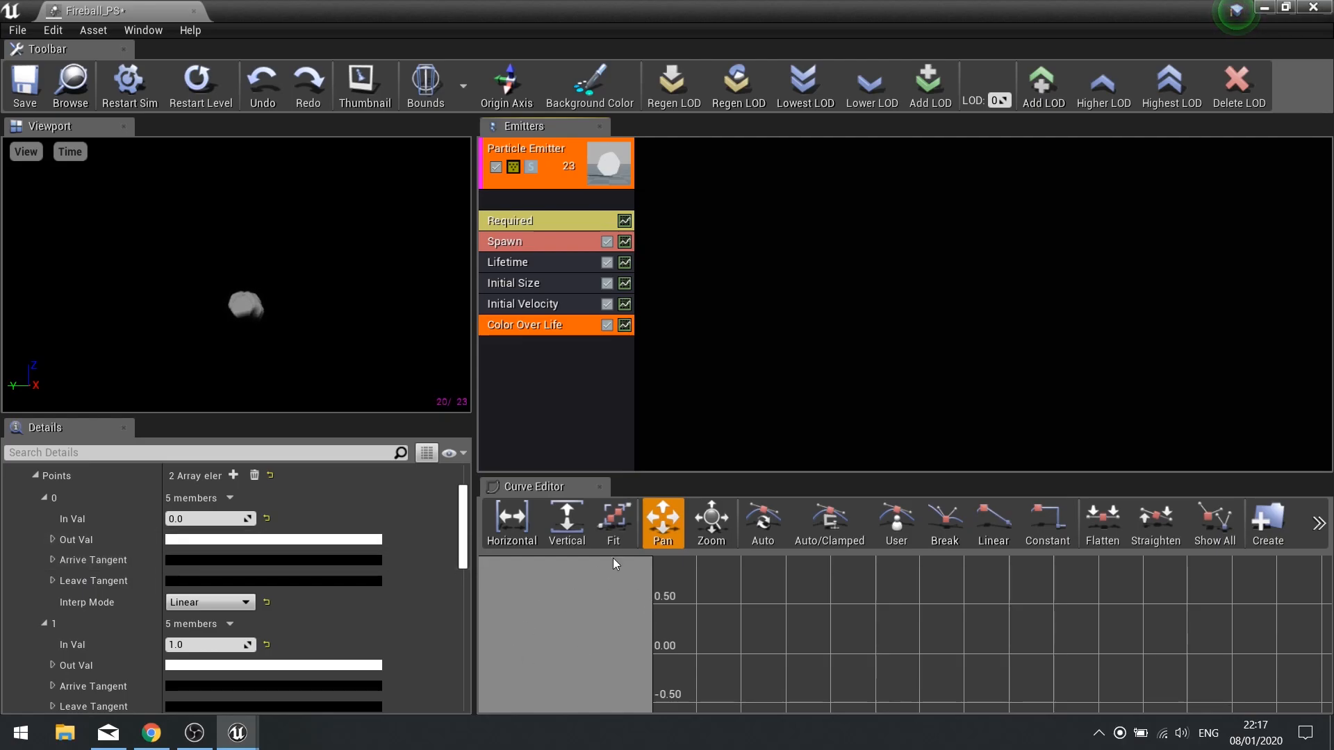
{"action": "scroll", "coordinate": [296, 578], "scroll_direction": "up", "scroll_amount": 3}
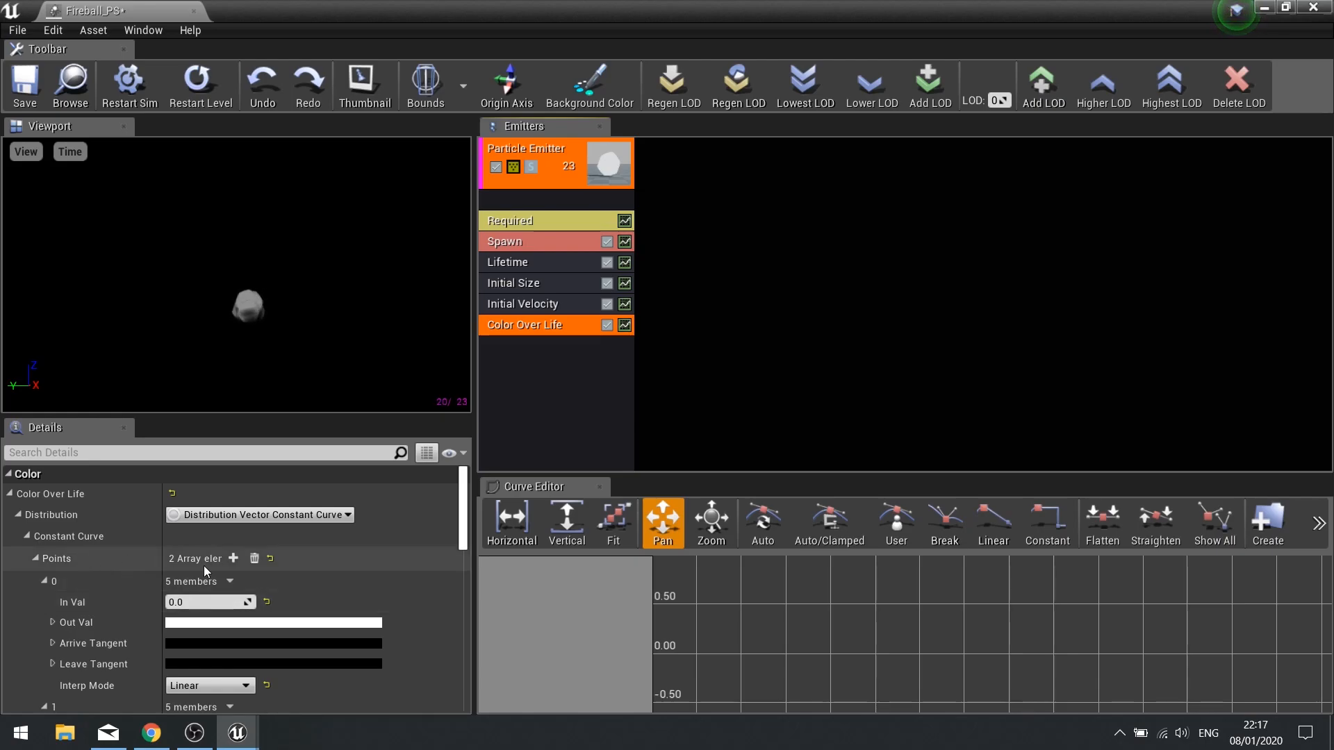
{"action": "scroll", "coordinate": [101, 596], "scroll_direction": "down", "scroll_amount": 2}
{"action": "scroll", "coordinate": [98, 595], "scroll_direction": "down", "scroll_amount": 2}
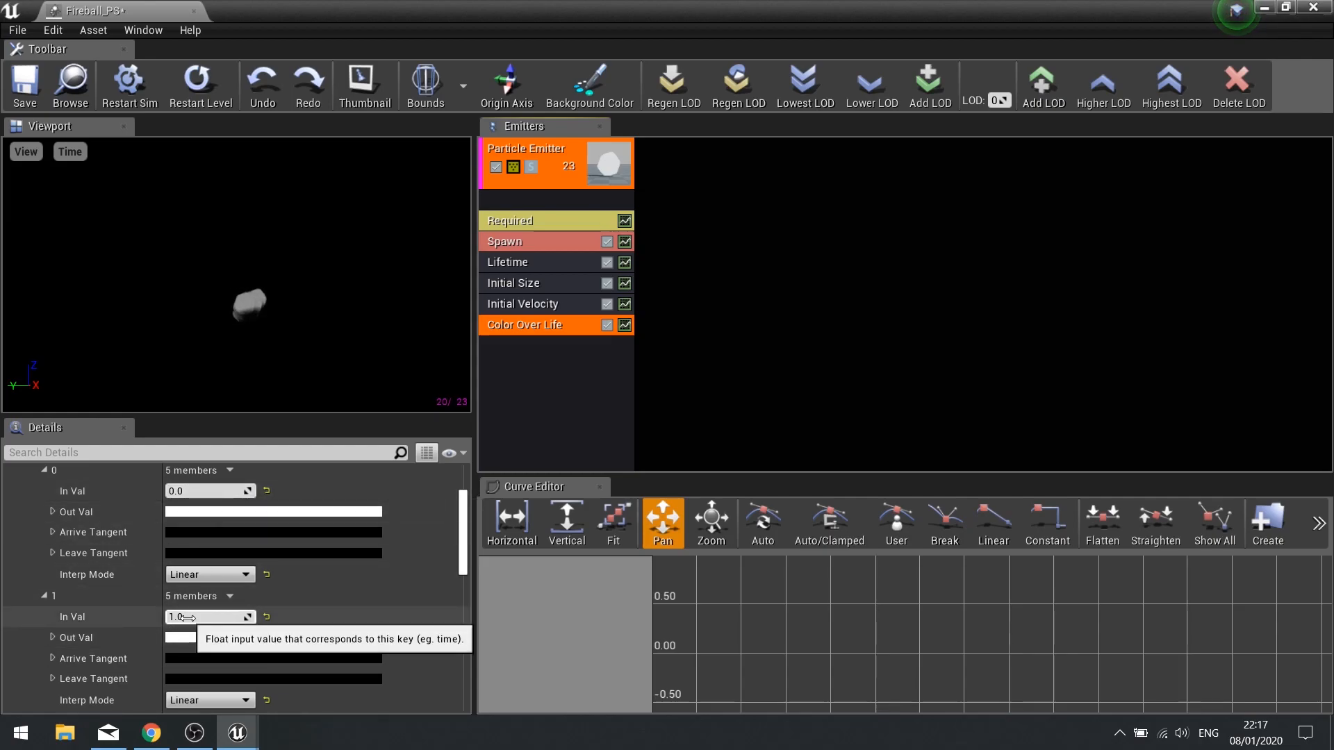
{"action": "left_click", "coordinate": [197, 512]}
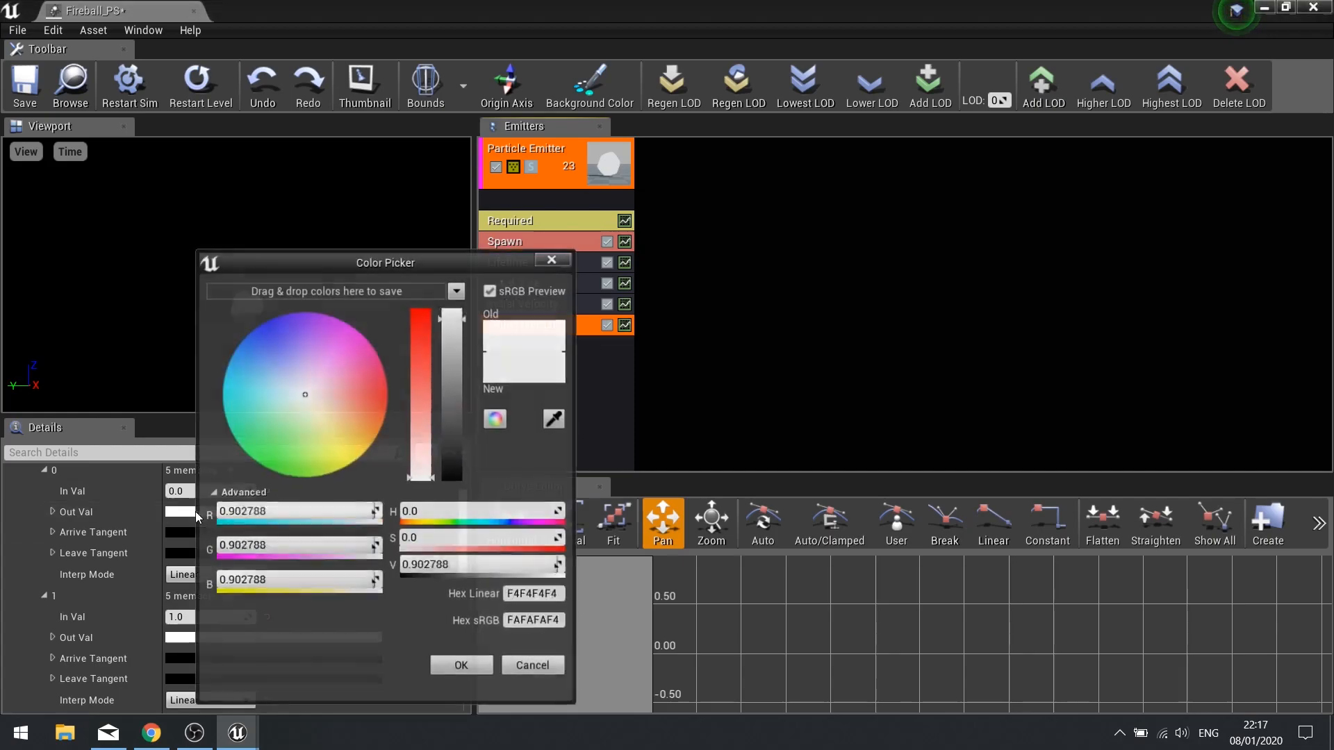
{"action": "left_click_drag", "start_coordinate": [340, 415], "coordinate": [381, 435]}
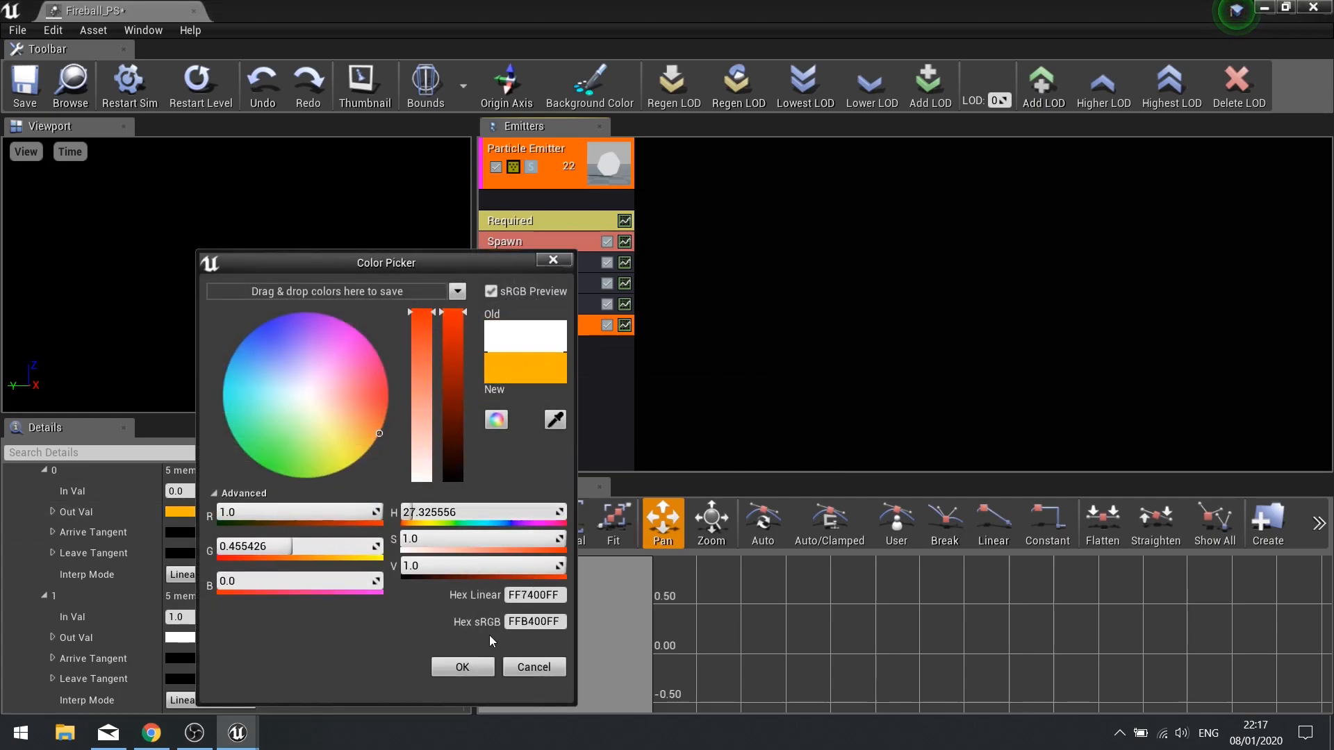
{"action": "left_click", "coordinate": [461, 667]}
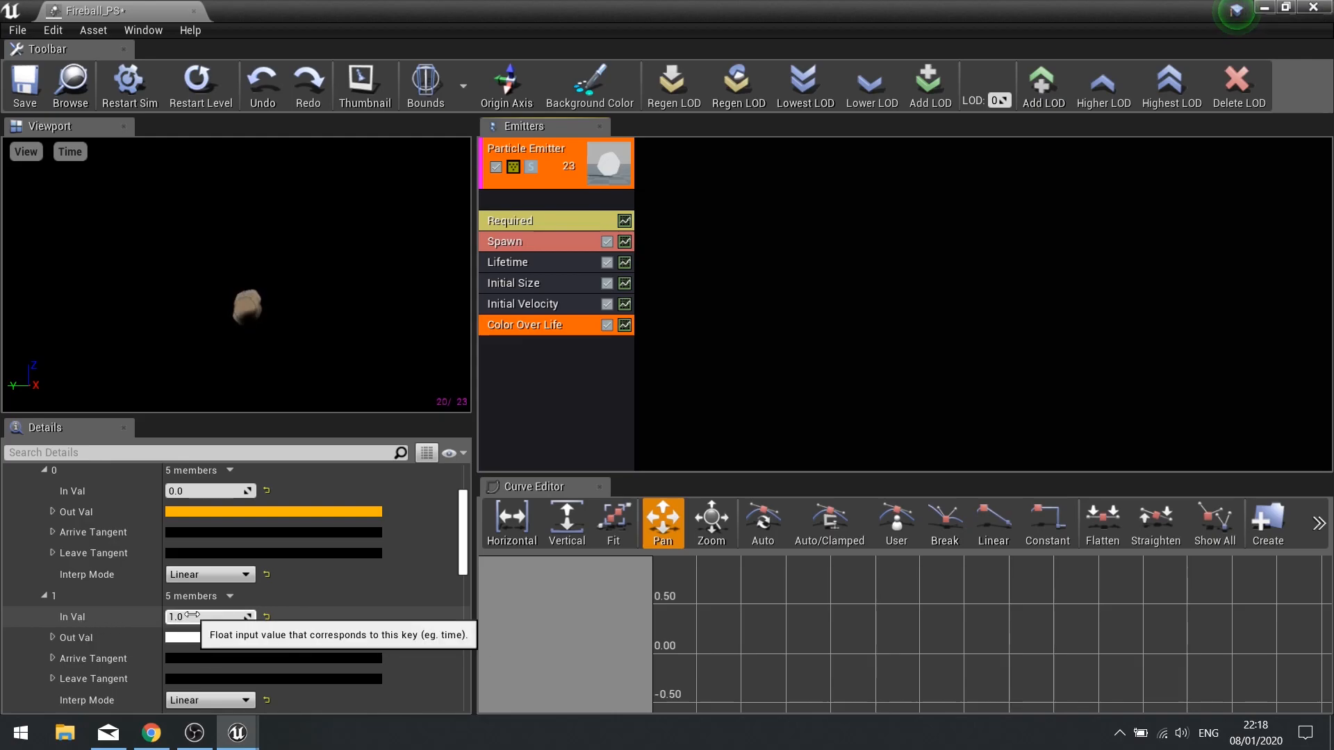
- Set point 1 of Color Over Life to pure red, FF0000FF, with an In Val of 0.6
{"action": "left_click", "coordinate": [194, 640]}
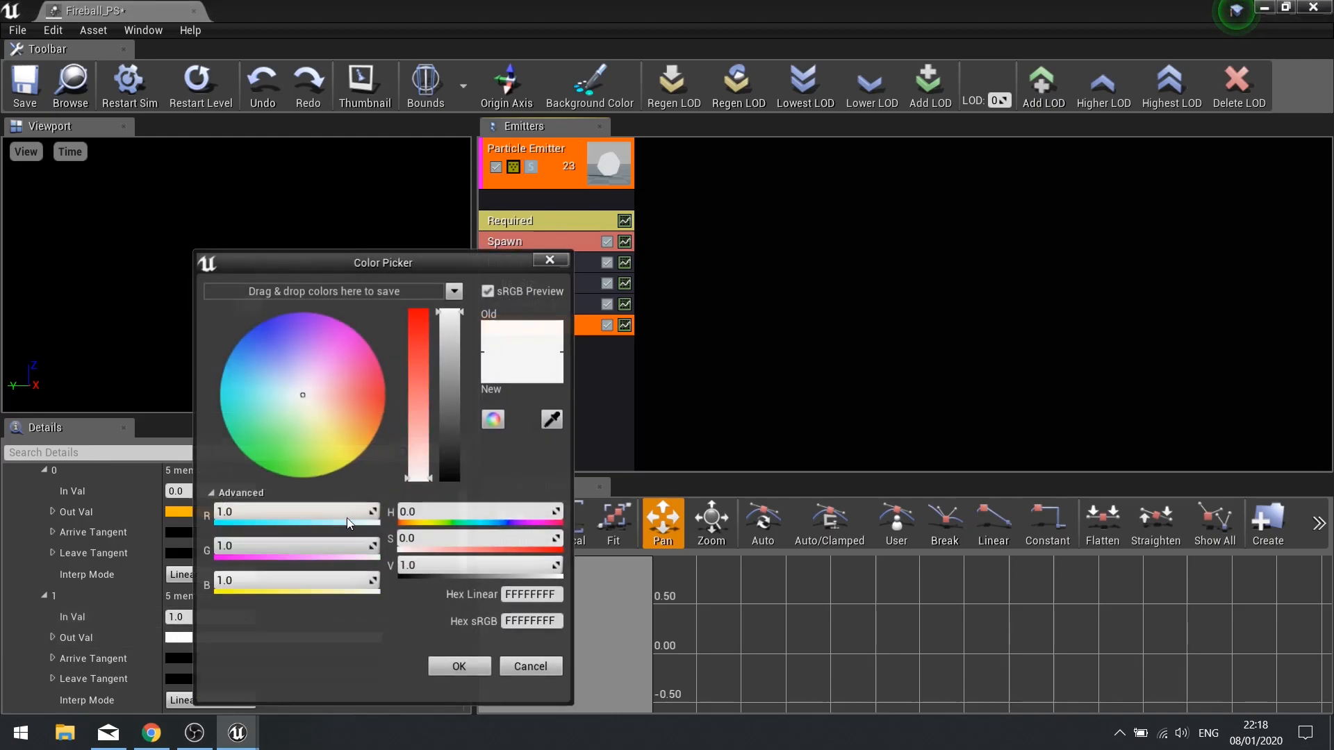
{"action": "left_click_drag", "start_coordinate": [416, 397], "coordinate": [426, 274]}
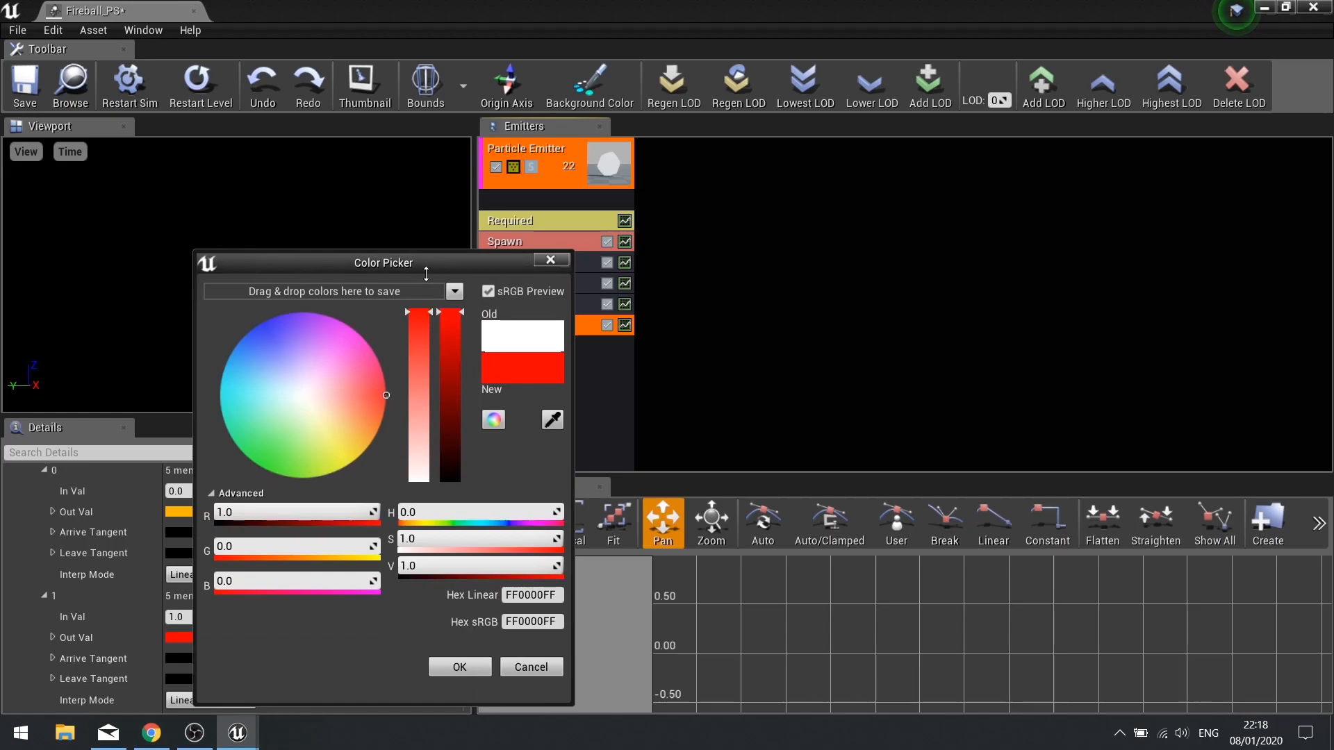
{"action": "left_click", "coordinate": [460, 667]}
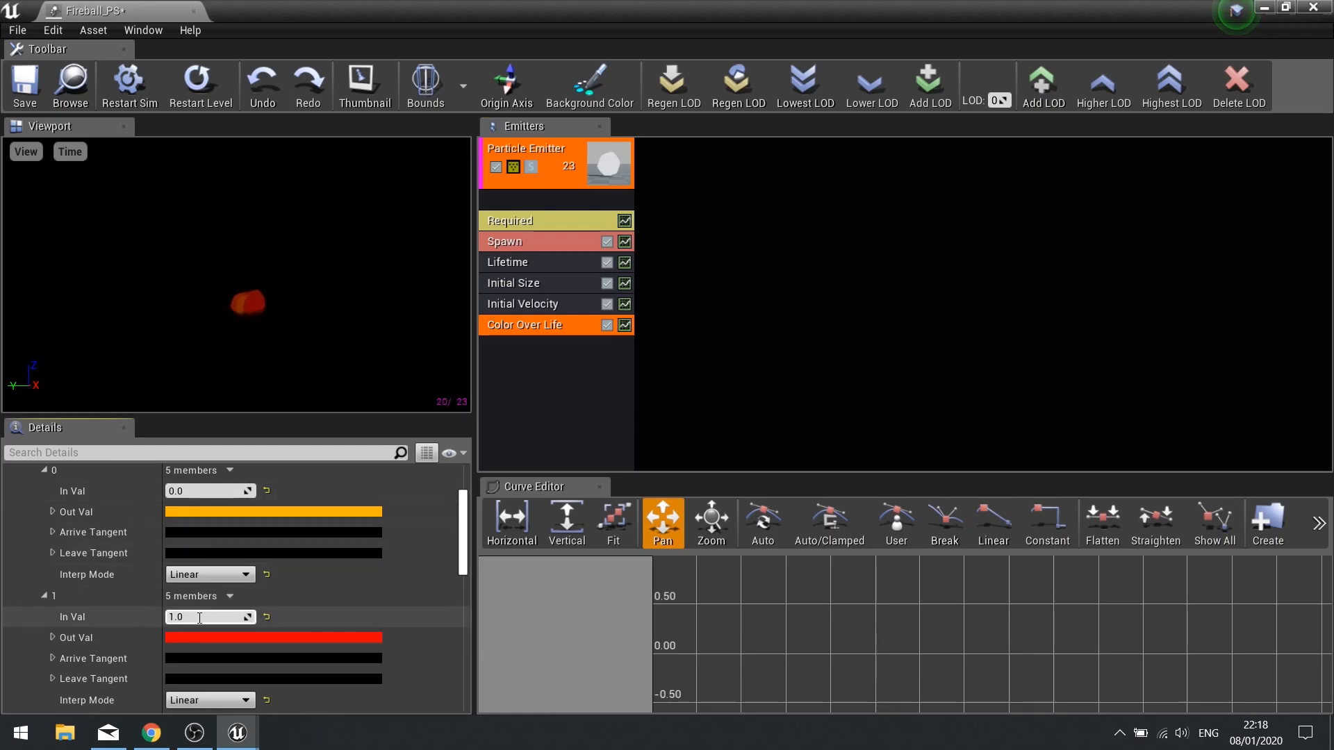
{"action": "type", "text": "0.6"}
- Add a Size By Life module to the particle emitter
{"action": "left_click", "coordinate": [519, 410]}
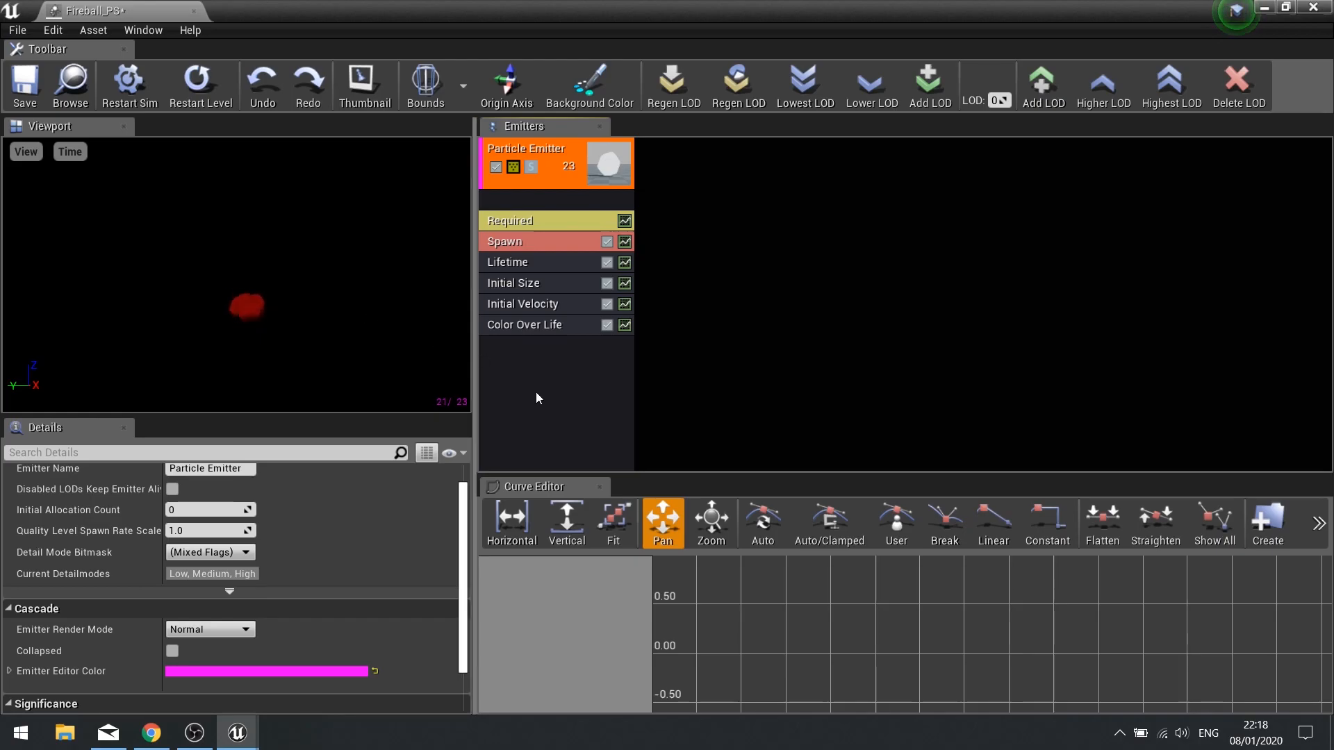
{"action": "right_click", "coordinate": [536, 369]}
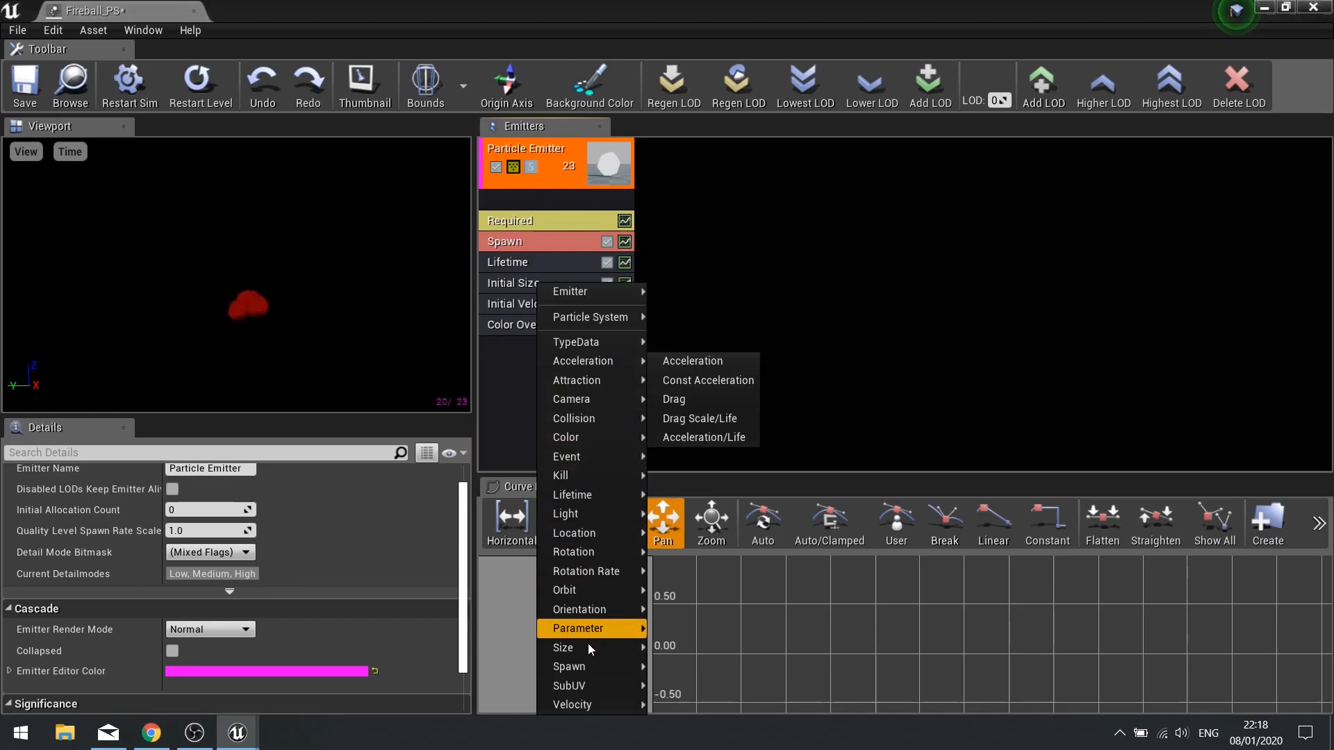
{"action": "mouse_move", "coordinate": [588, 649]}
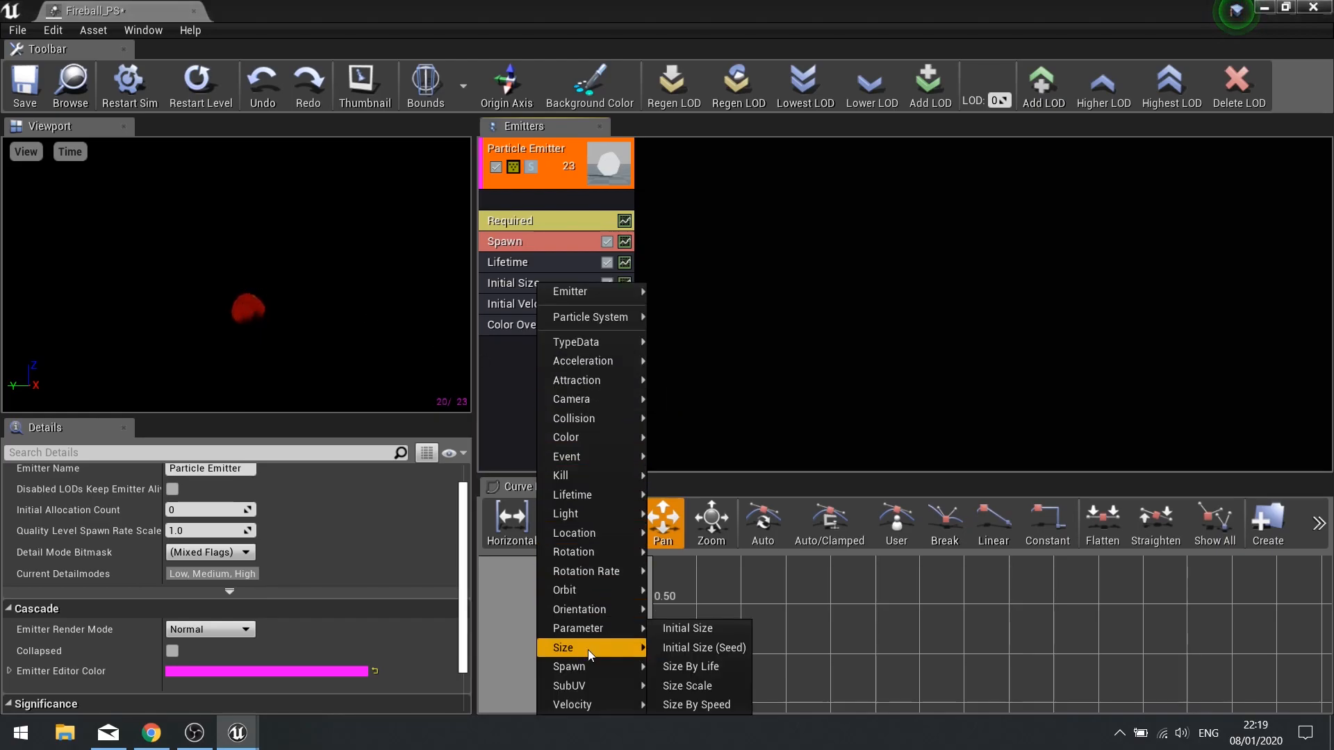
{"action": "left_click", "coordinate": [702, 674]}
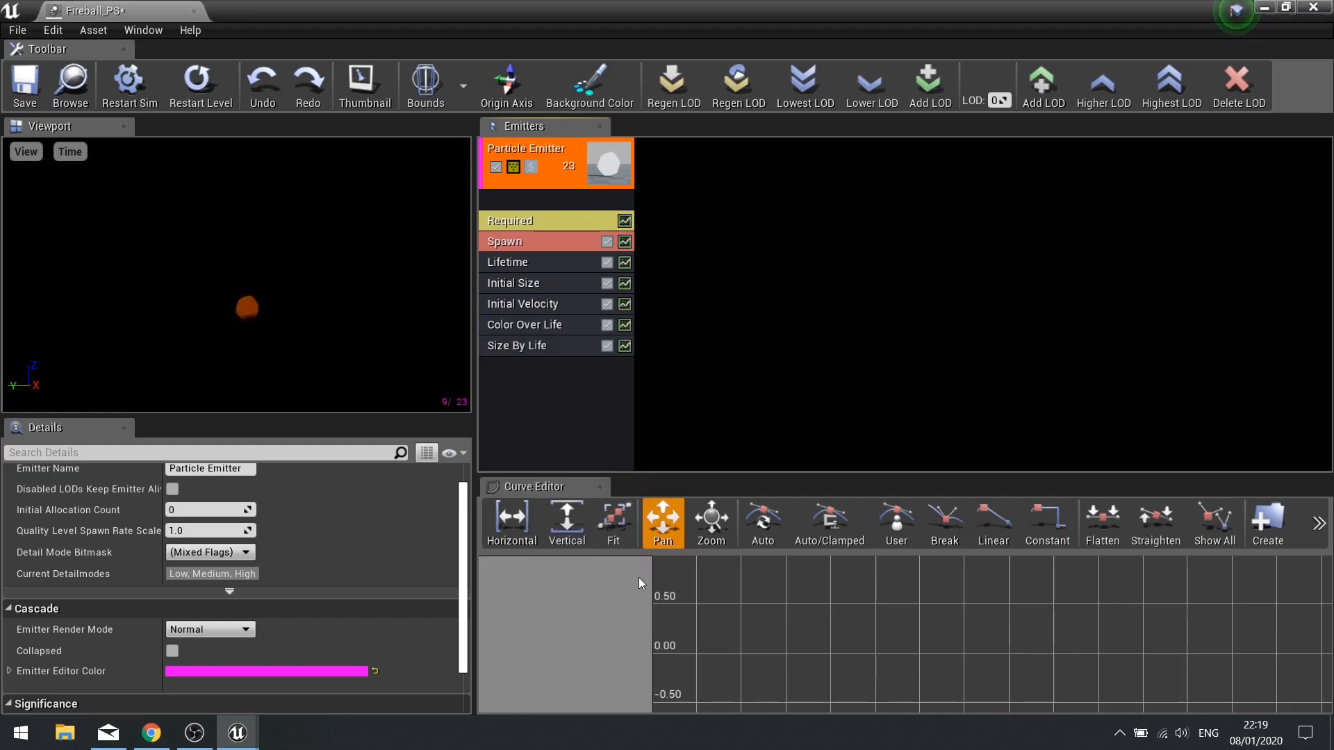
- In the Size By Life module, set the Out Val of point 1 to 0 in X, Y and Z
{"action": "left_click", "coordinate": [522, 346]}
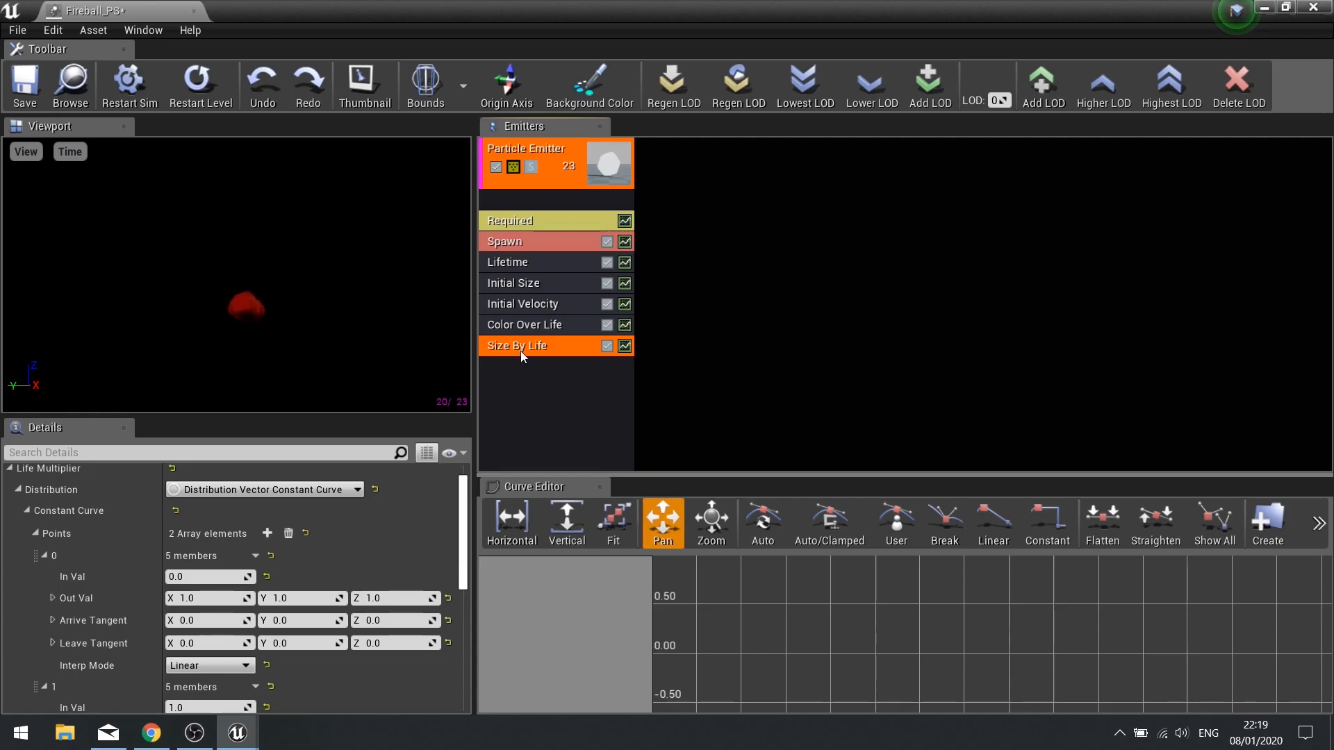
{"action": "scroll", "coordinate": [394, 498], "scroll_direction": "up", "scroll_amount": 1}
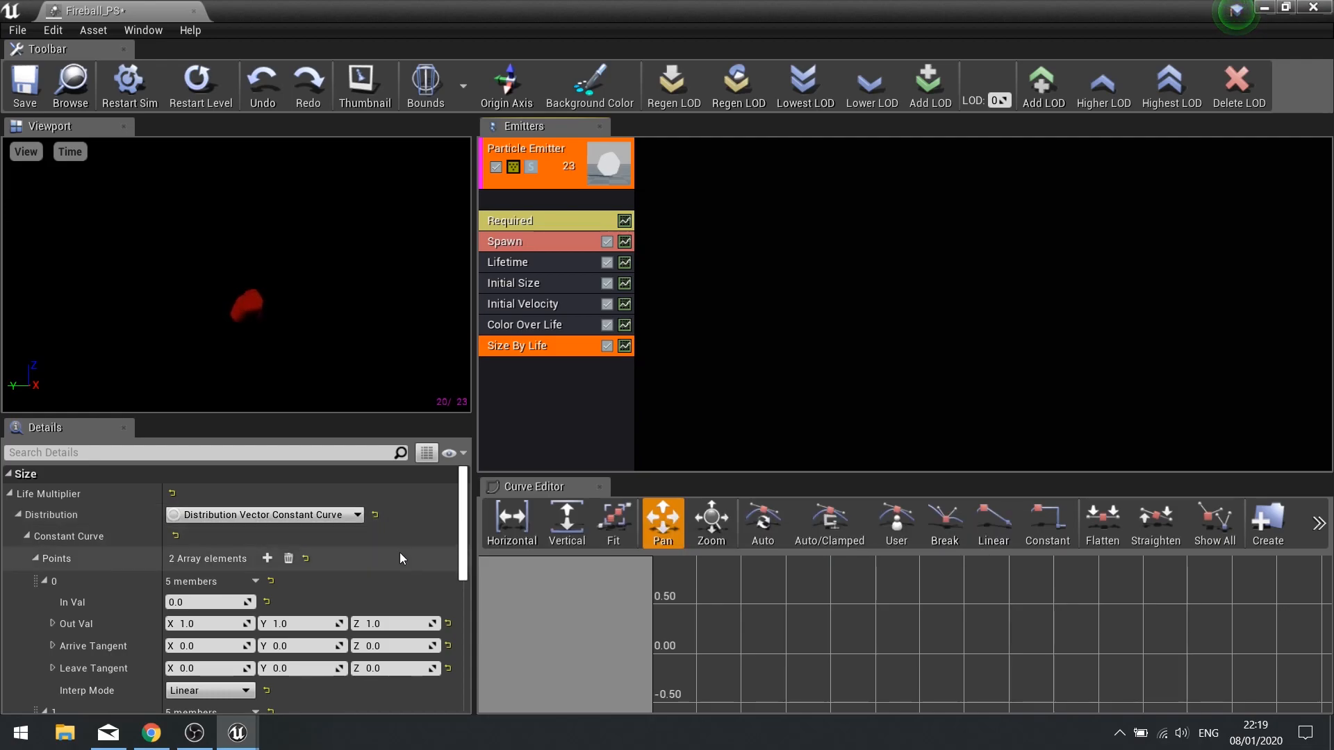
{"action": "scroll", "coordinate": [399, 558], "scroll_direction": "down", "scroll_amount": 3}
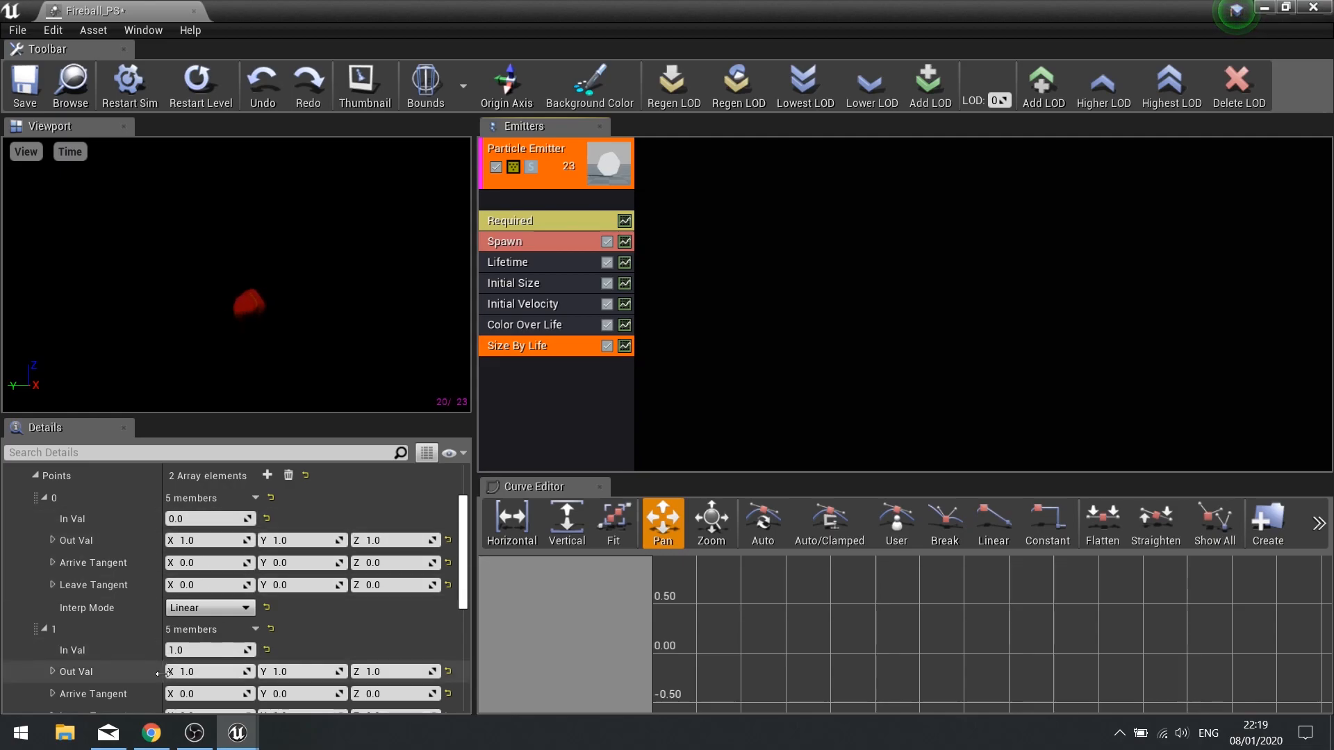
{"action": "scroll", "coordinate": [152, 645], "scroll_direction": "up", "scroll_amount": 3}
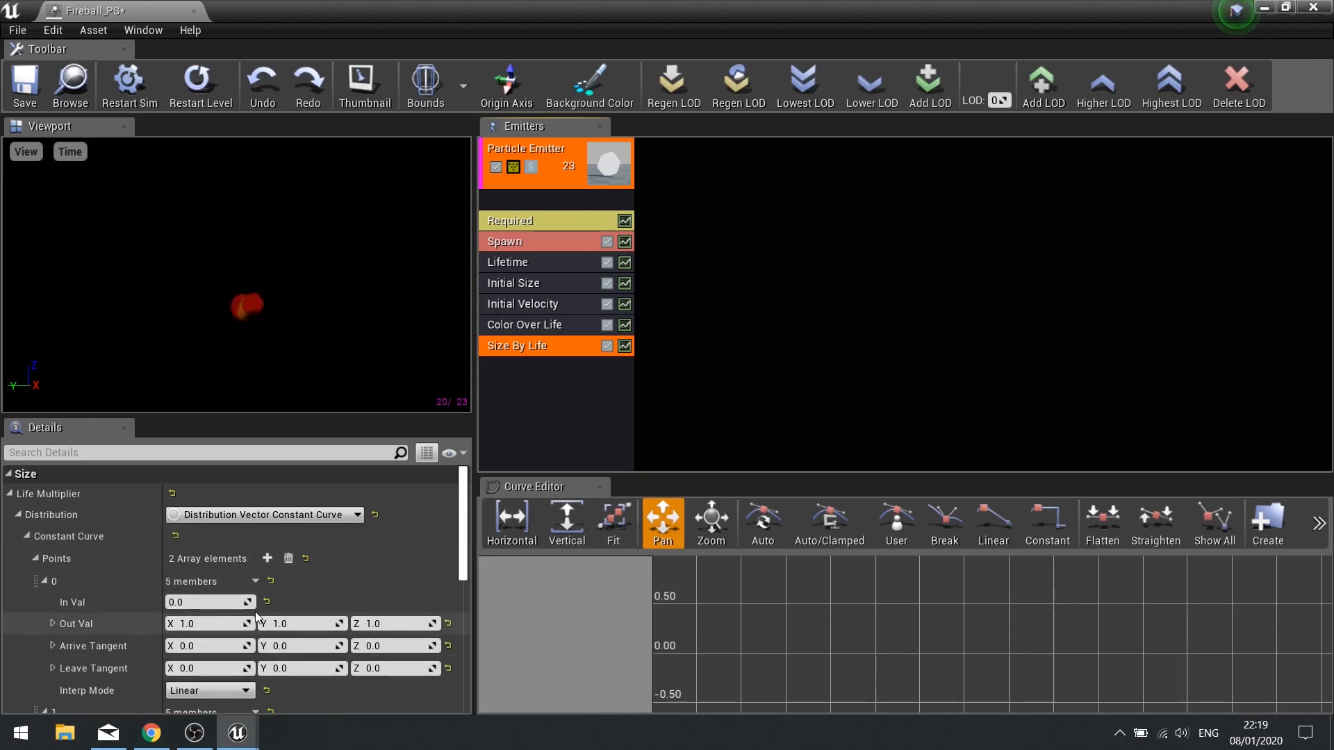
{"action": "scroll", "coordinate": [310, 607], "scroll_direction": "down", "scroll_amount": 2}
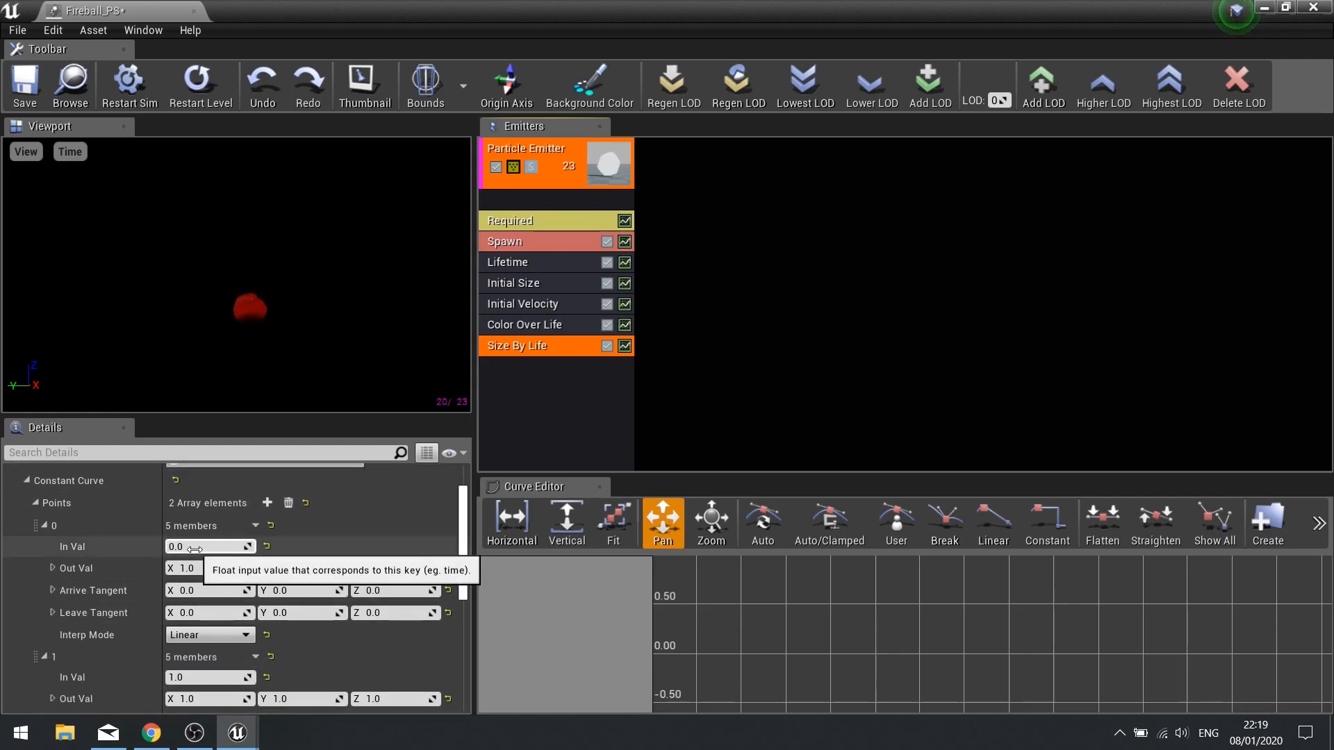
{"action": "left_click", "coordinate": [206, 568]}
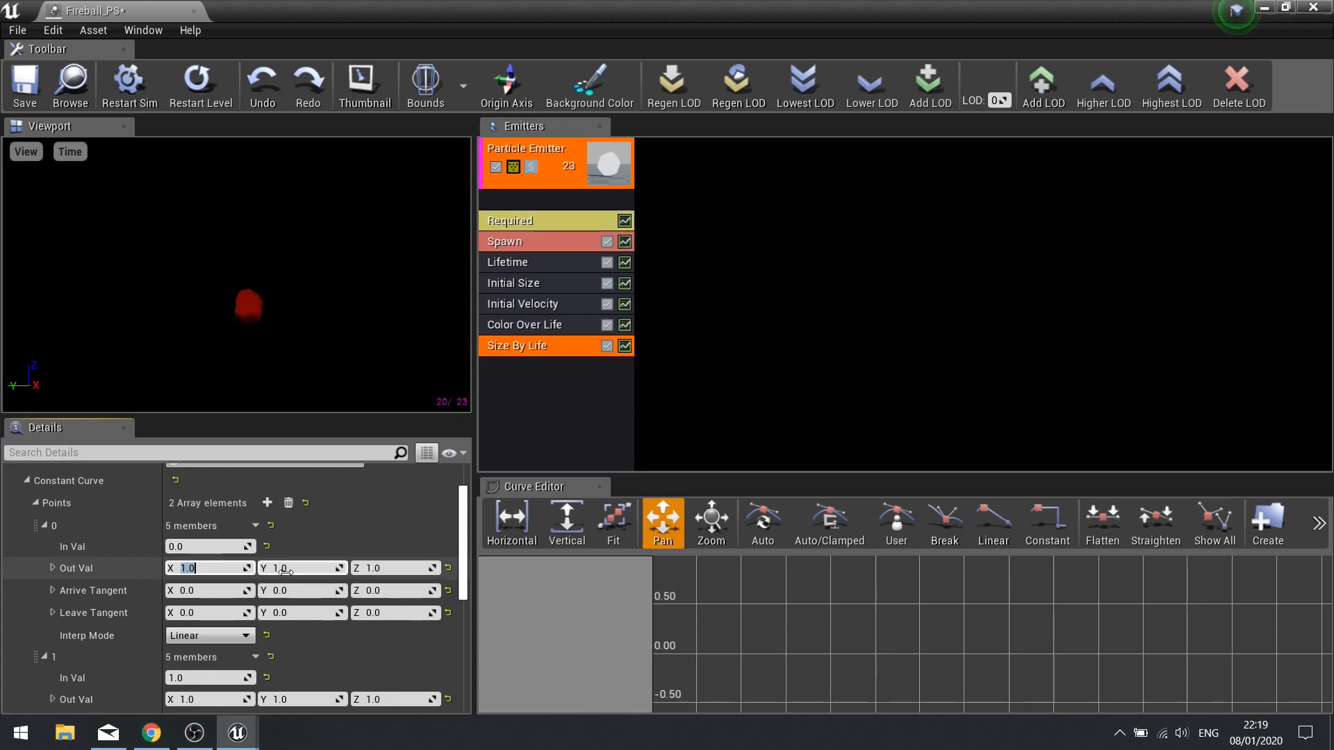
{"action": "scroll", "coordinate": [264, 576], "scroll_direction": "down", "scroll_amount": 2}
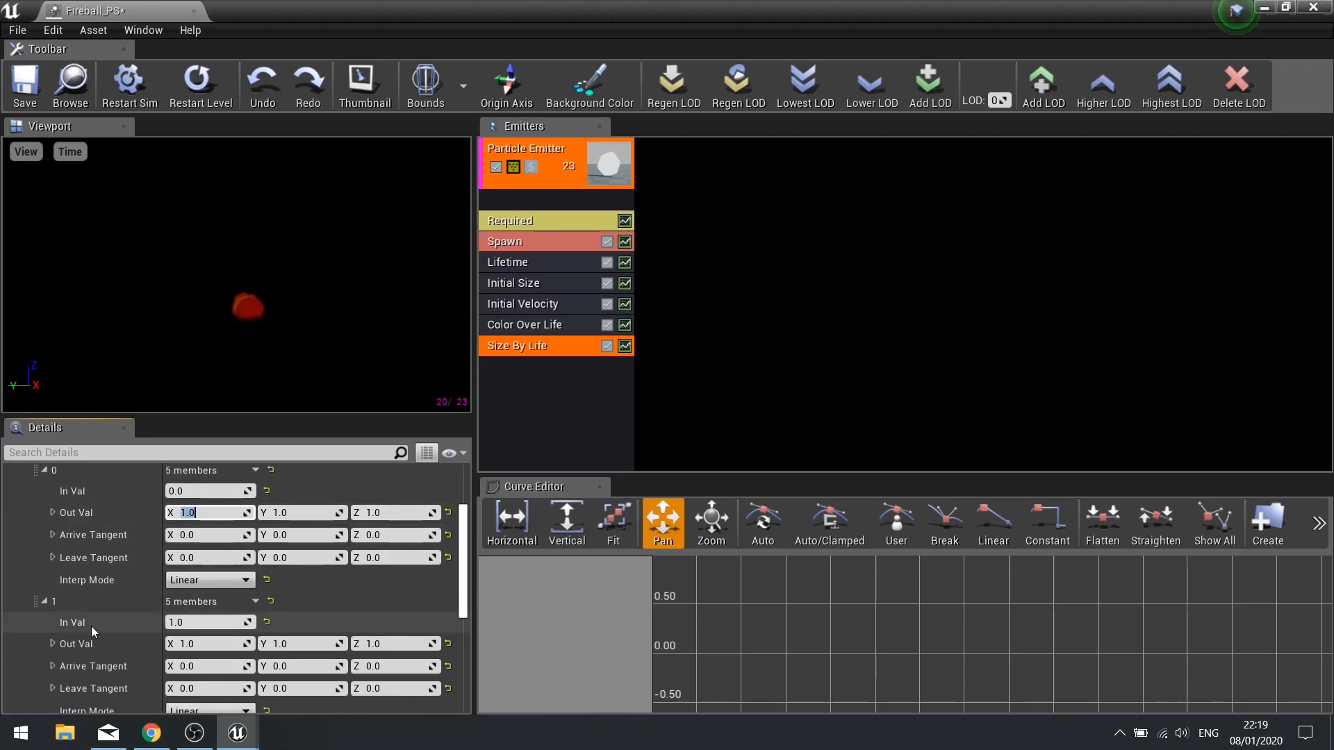
{"action": "left_click", "coordinate": [228, 643]}
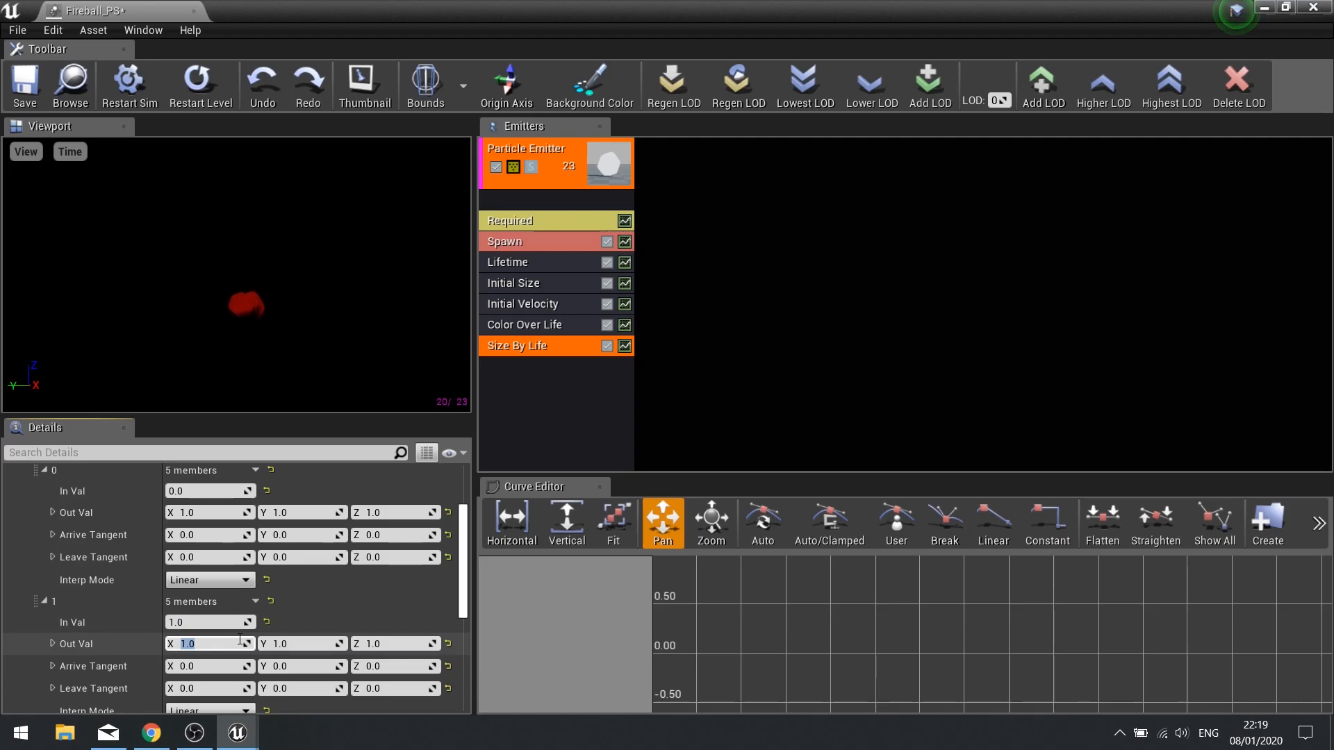
{"action": "type", "text": "0"}
{"action": "key", "text": "Tab"}
{"action": "type", "text": "0"}
{"action": "key", "text": "Tab"}
{"action": "type", "text": "0"}
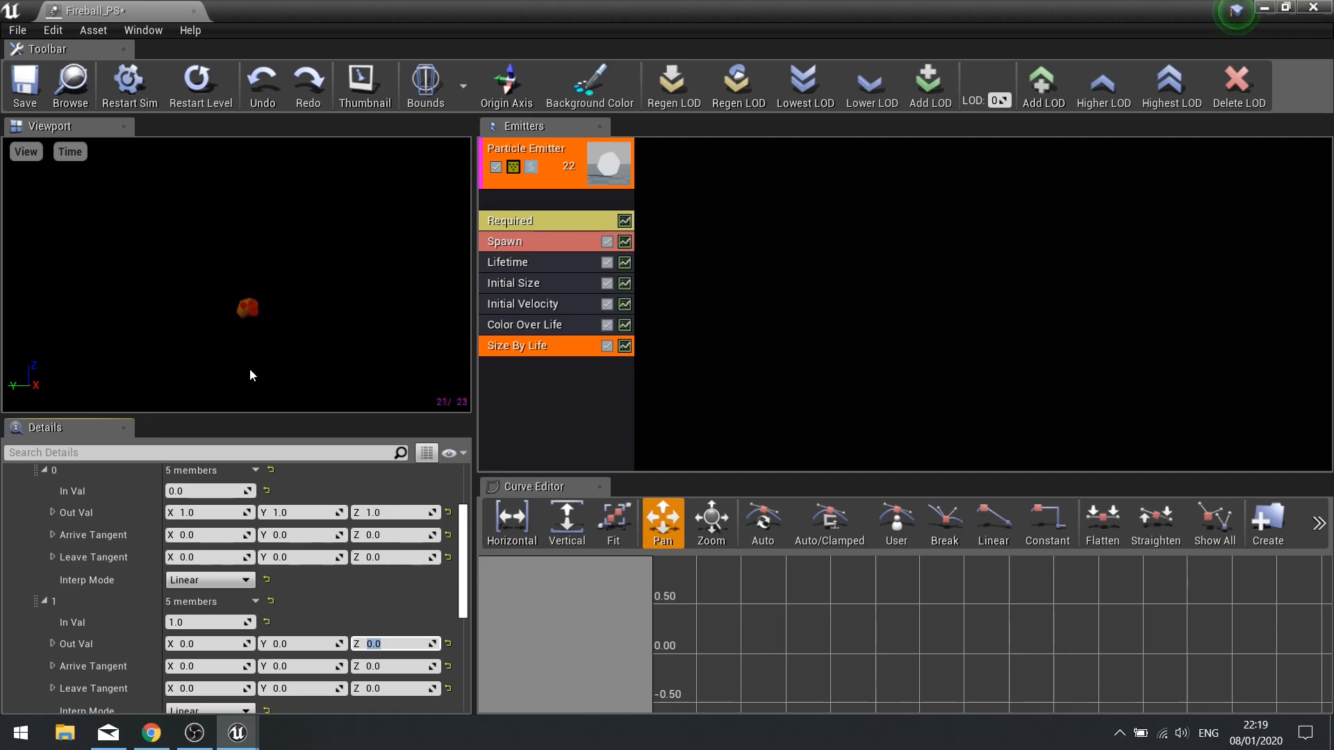
- Add a Light module to the particle emitter
{"action": "right_click", "coordinate": [547, 385]}
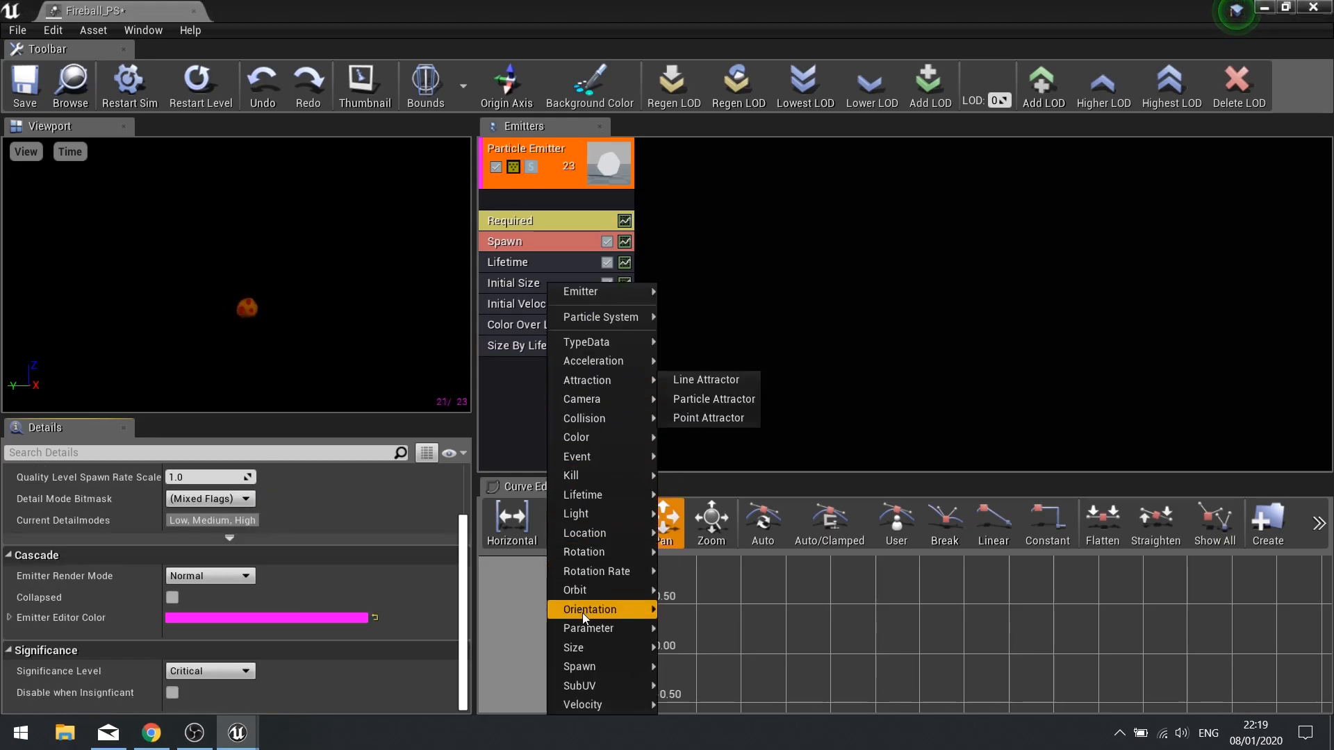
{"action": "mouse_move", "coordinate": [597, 514]}
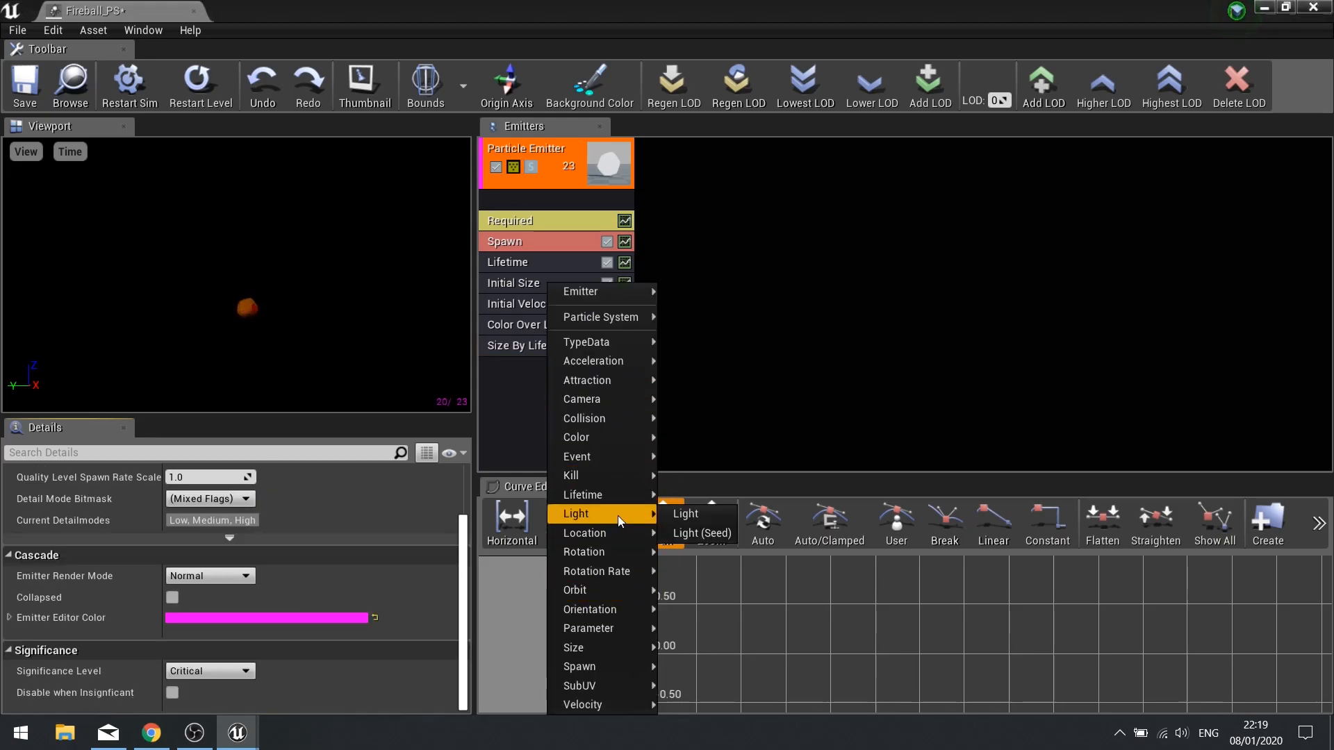
{"action": "left_click", "coordinate": [685, 514]}
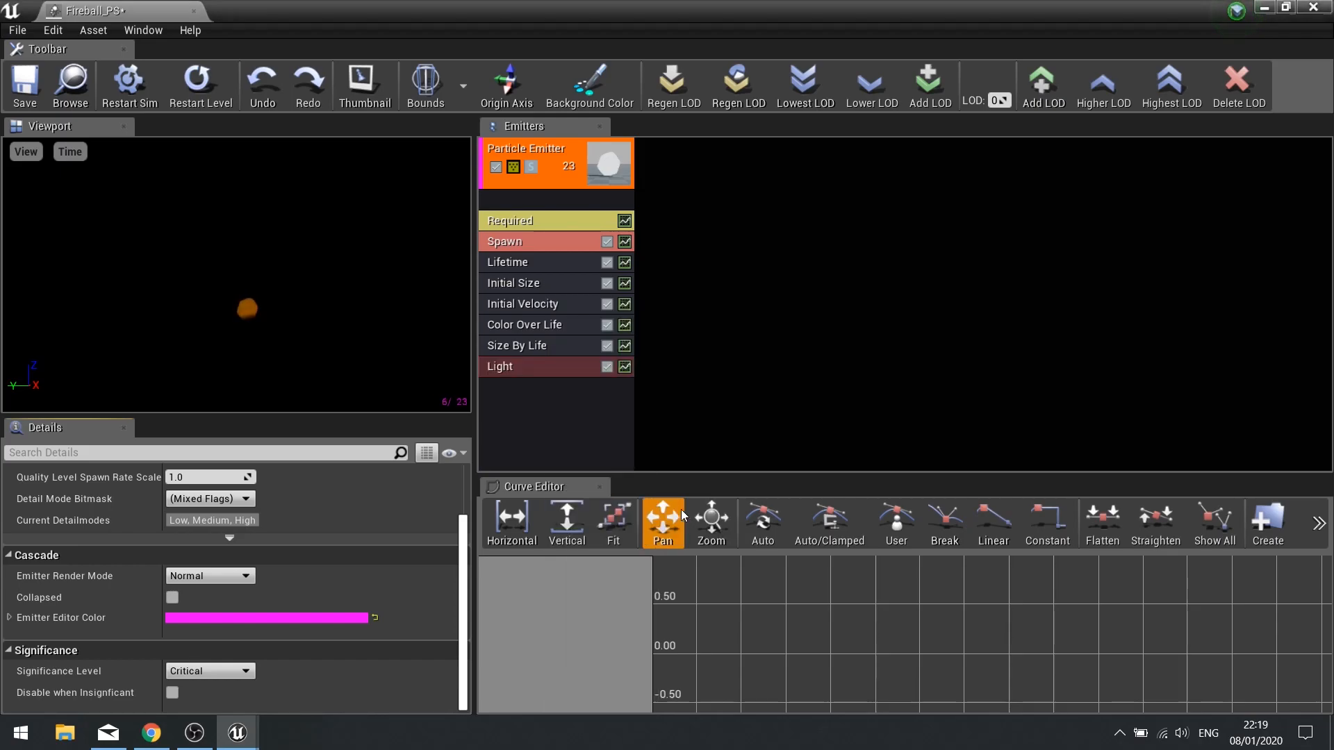
- Turn off Use Inverse Squared Falloff in the Light module
{"action": "left_click", "coordinate": [526, 366]}
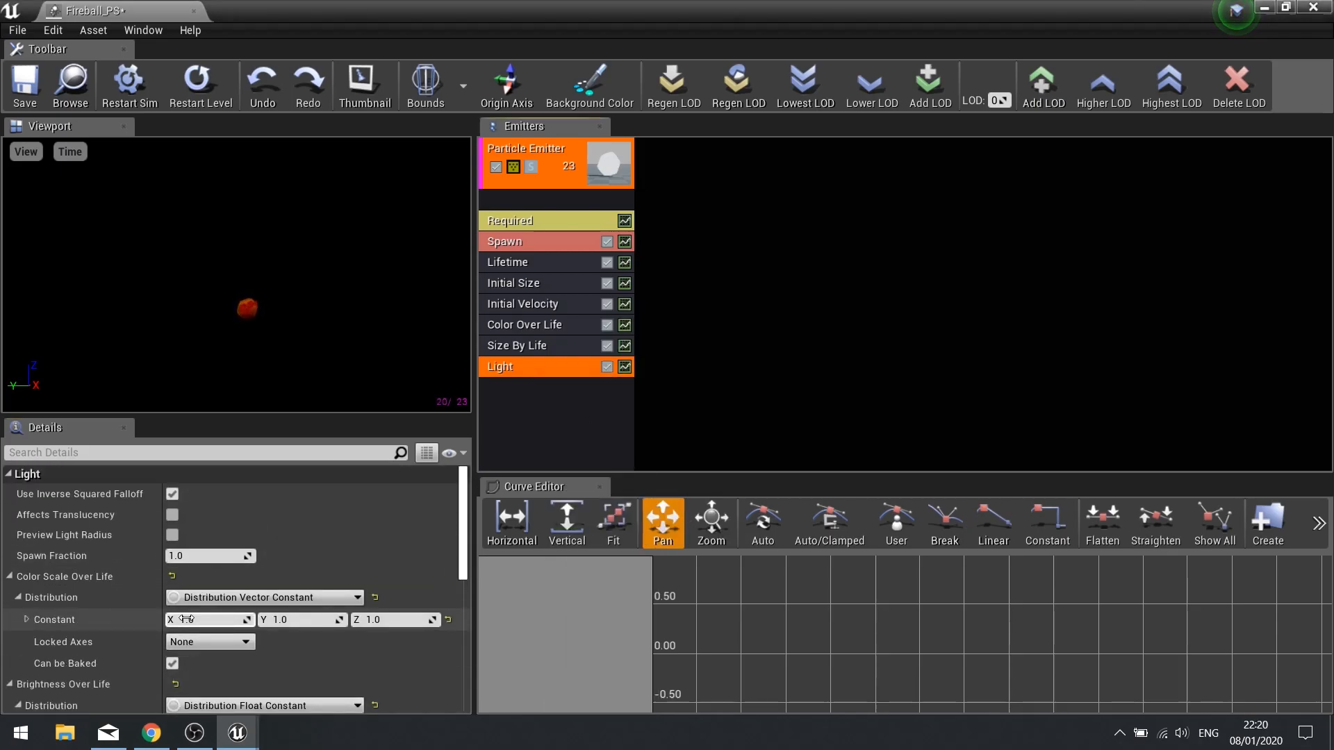
{"action": "scroll", "coordinate": [173, 533], "scroll_direction": "down", "scroll_amount": 5}
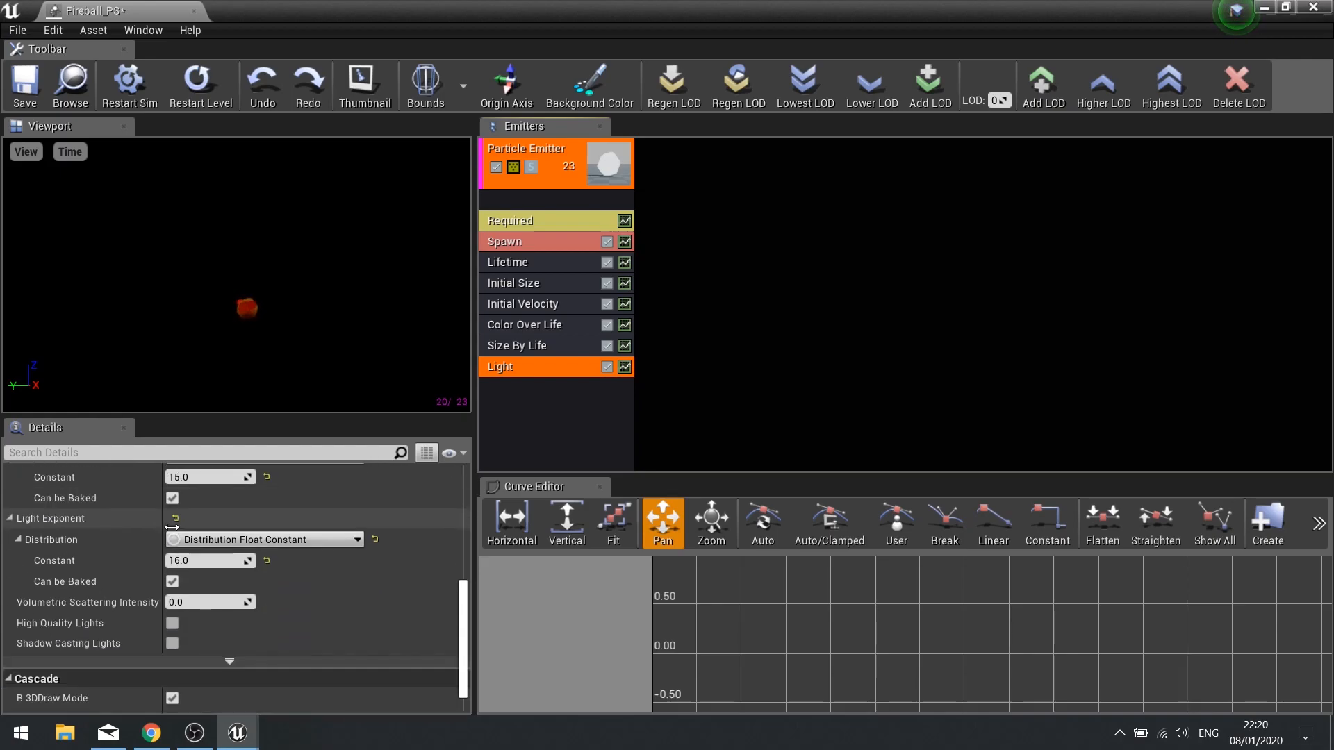
{"action": "scroll", "coordinate": [172, 528], "scroll_direction": "up", "scroll_amount": 5}
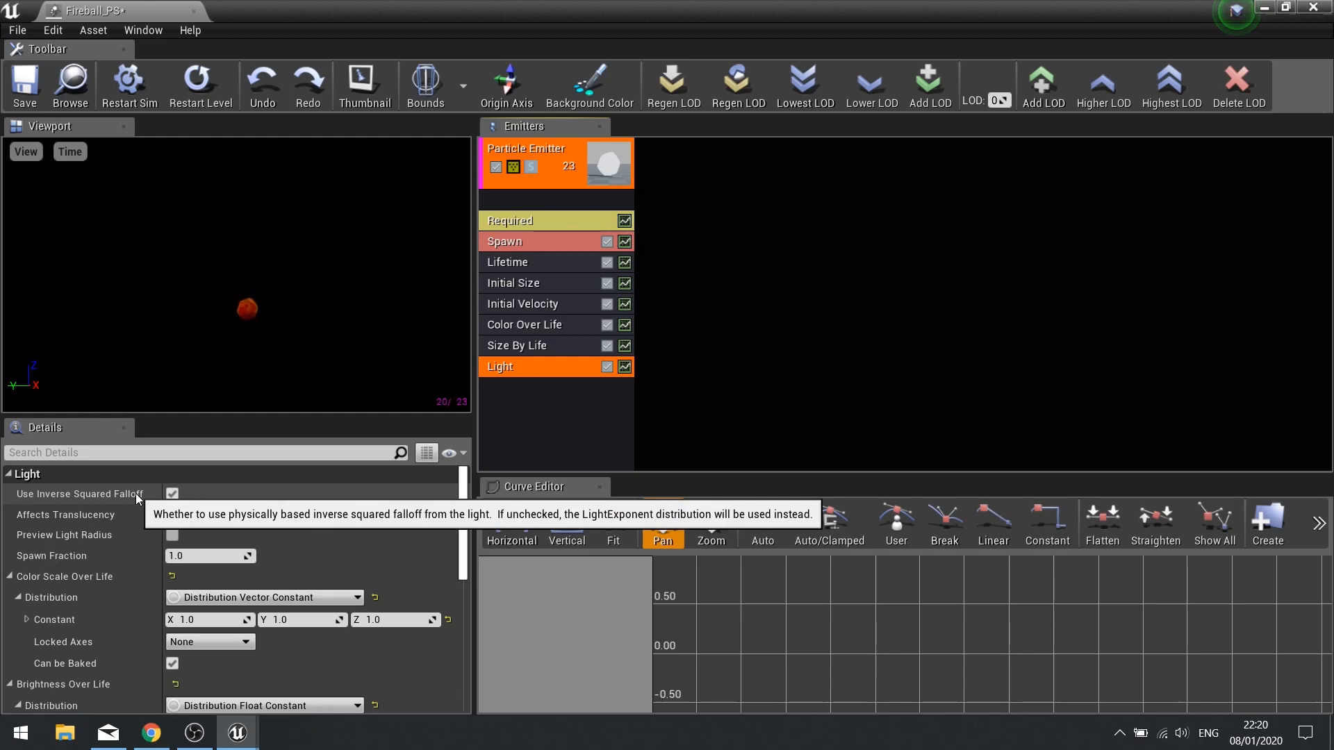
{"action": "left_click", "coordinate": [173, 493]}
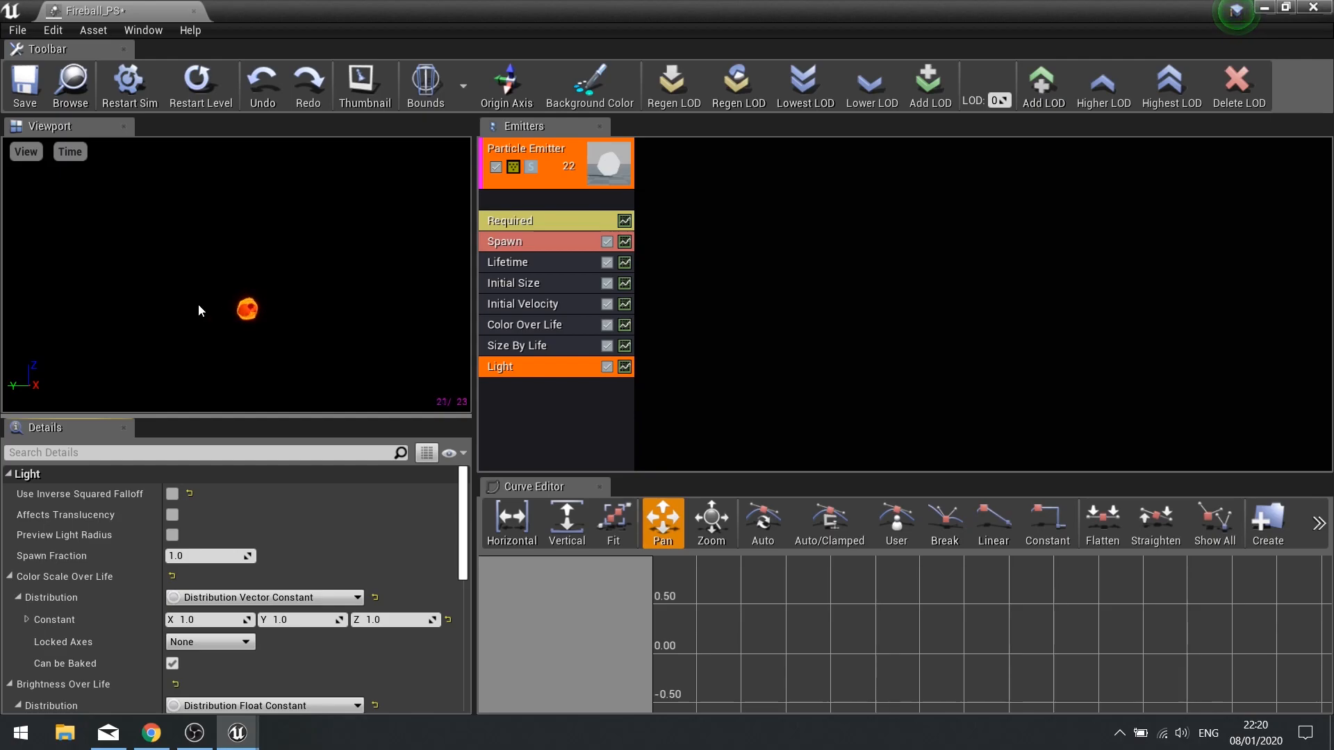
- Save the Fireball_PS particle system and place an instance of it in the level
{"action": "left_click", "coordinate": [23, 84]}
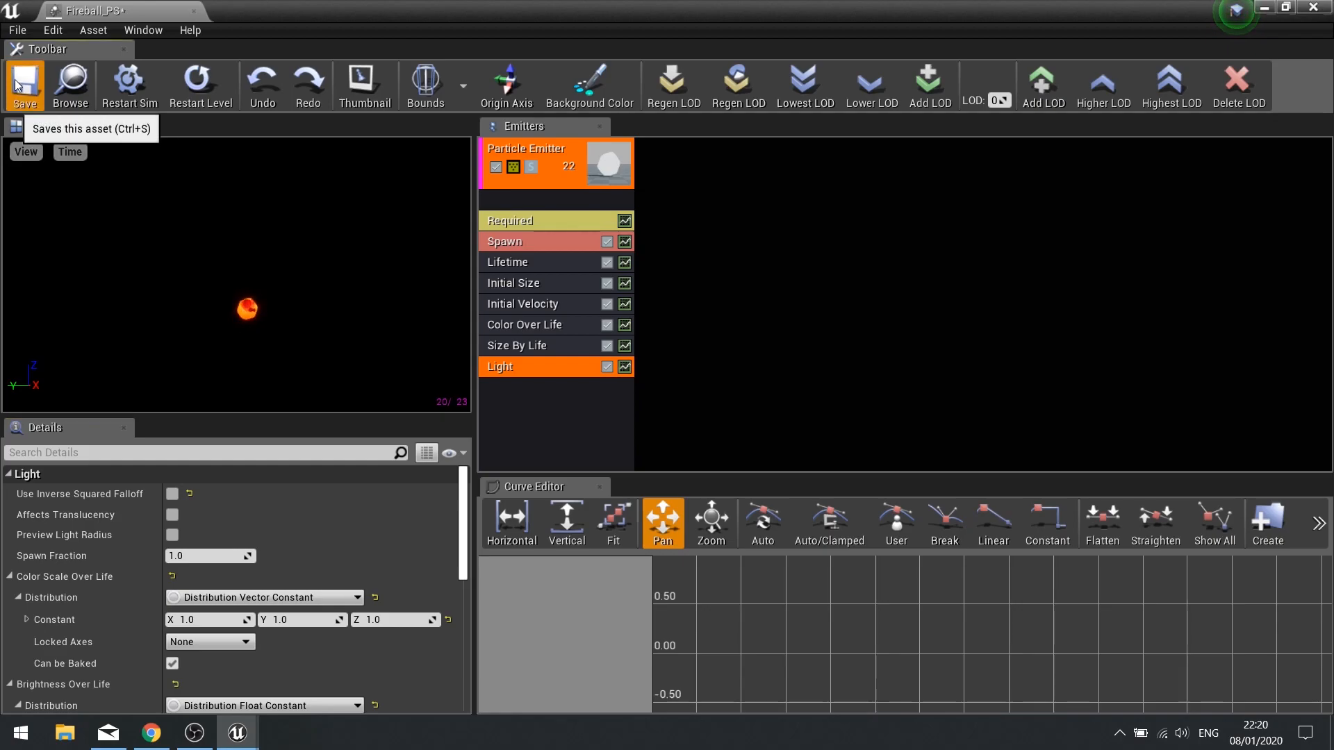
{"action": "left_click", "coordinate": [1312, 7]}
{"action": "left_click_drag", "start_coordinate": [67, 594], "coordinate": [604, 464]}
{"action": "right_click_drag", "start_coordinate": [604, 464], "coordinate": [695, 549]}
{"action": "mouse_move", "coordinate": [623, 330]}
{"action": "right_mouse_down"}
{"action": "mouse_move", "coordinate": [615, 314]}
{"action": "mouse_move", "coordinate": [628, 310]}
{"action": "right_mouse_up"}
- Set the emitter's Initial Size Max and Min to 50 in X, Y and Z, and save the particle system
{"action": "double_click", "coordinate": [45, 613]}
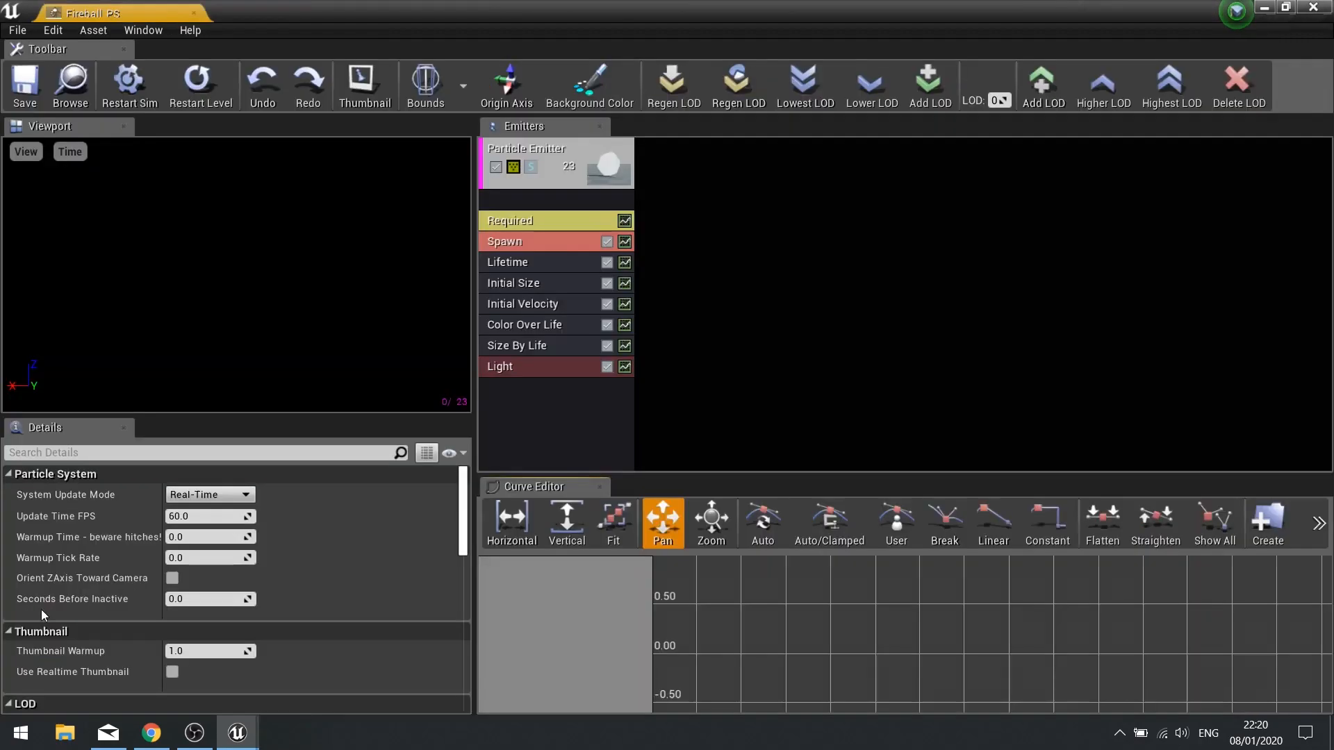
{"action": "left_click", "coordinate": [532, 283]}
{"action": "left_click", "coordinate": [208, 537]}
{"action": "type", "text": "50"}
{"action": "key", "text": "Tab"}
{"action": "type", "text": "50"}
{"action": "key", "text": "Tab"}
{"action": "type", "text": "50"}
{"action": "key", "text": "Tab"}
{"action": "type", "text": "50"}
{"action": "key", "text": "Tab"}
{"action": "type", "text": "50"}
{"action": "key", "text": "Tab"}
{"action": "type", "text": "50"}
{"action": "key", "text": "Return"}
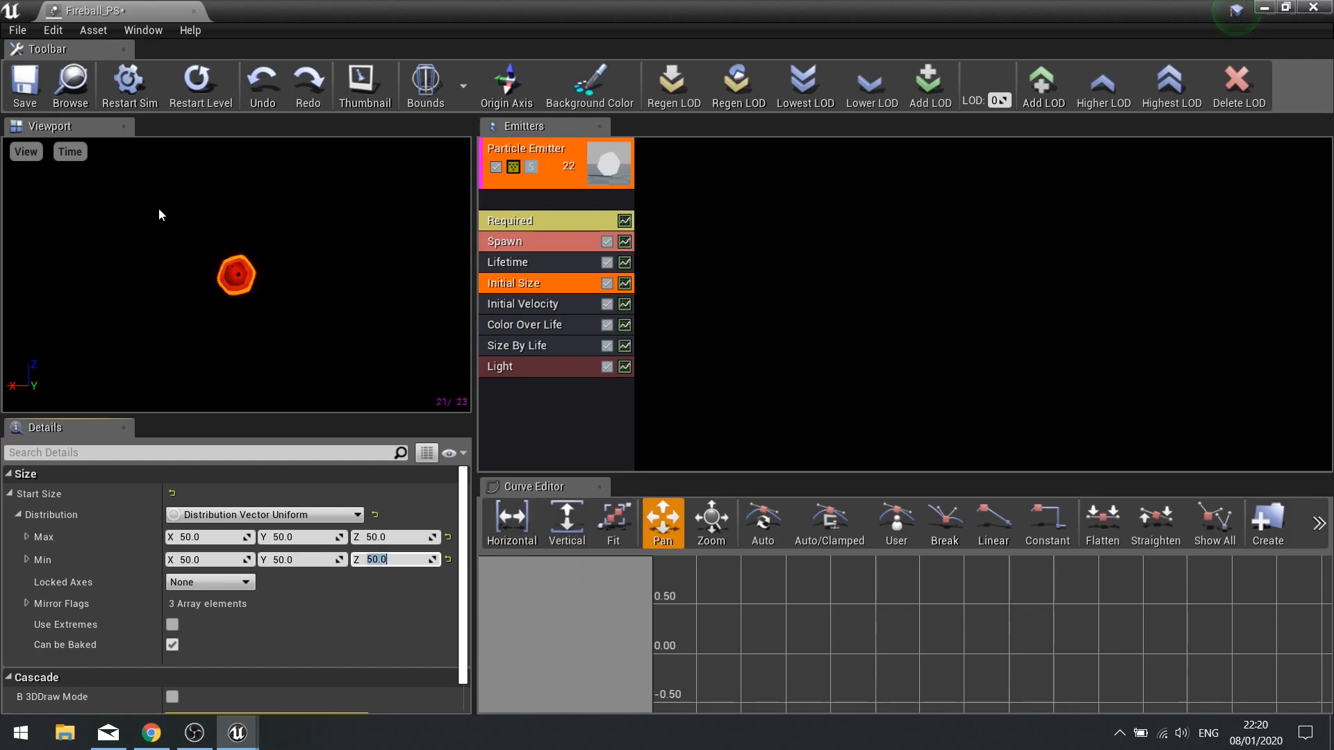
{"action": "left_click", "coordinate": [37, 100]}
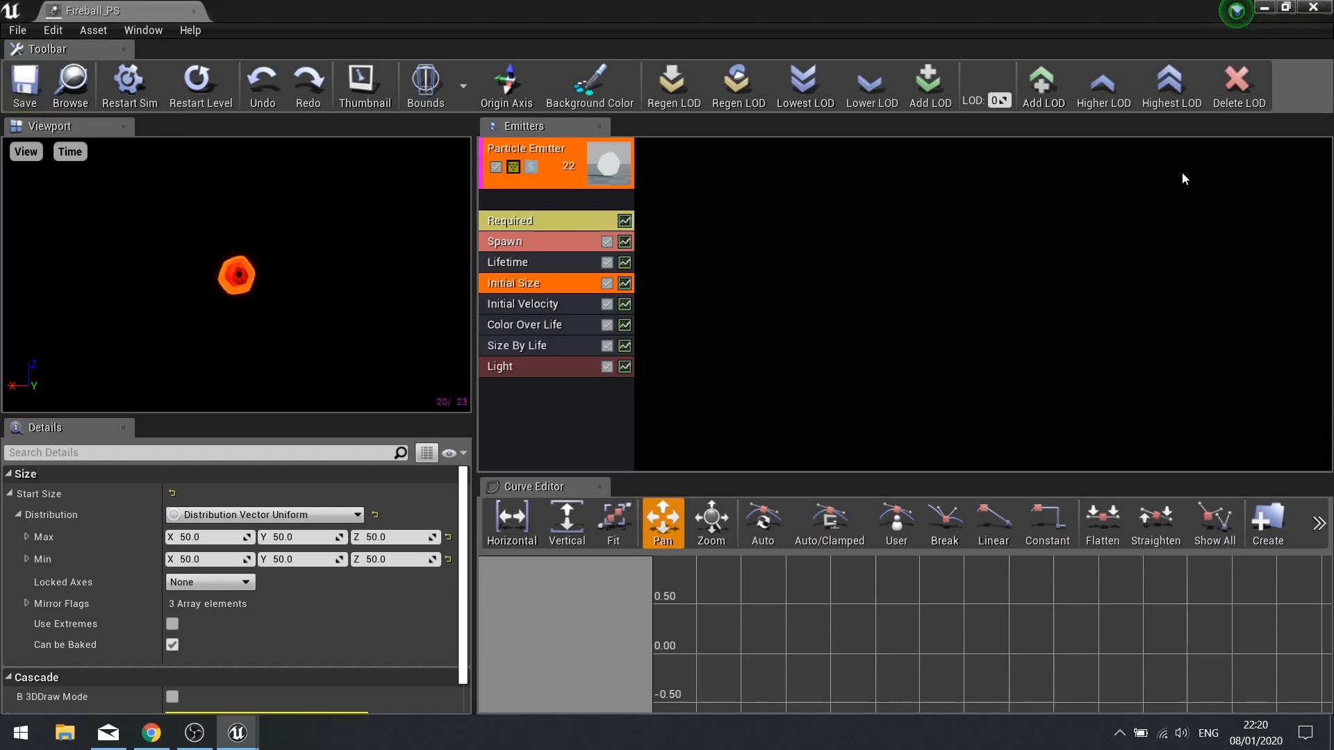
- Check the fireball in the level, set its Initial Size Max and Min to 75 in X, Y and Z, and save
{"action": "left_click", "coordinate": [1263, 9]}
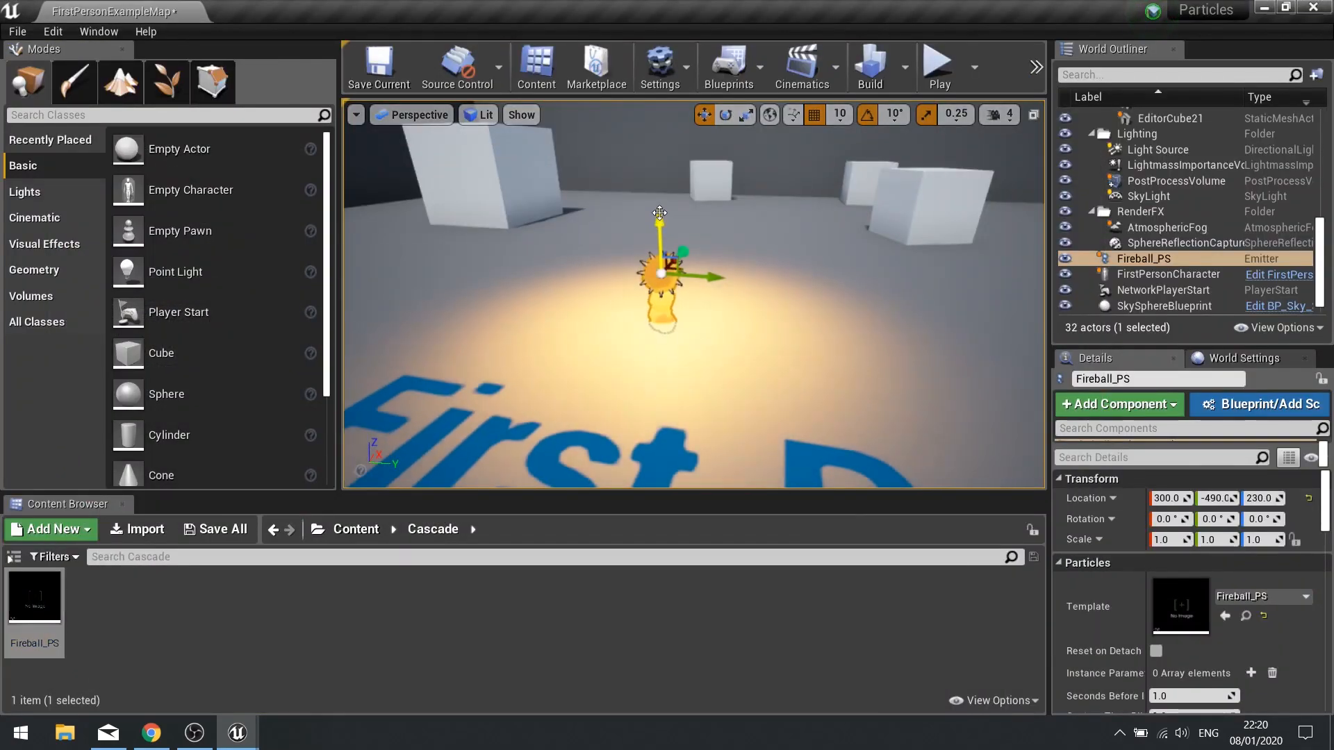
{"action": "key", "text": "w"}
{"action": "right_click_drag", "start_coordinate": [765, 330], "coordinate": [750, 282]}
{"action": "key", "text": "s"}
{"action": "key", "text": "w"}
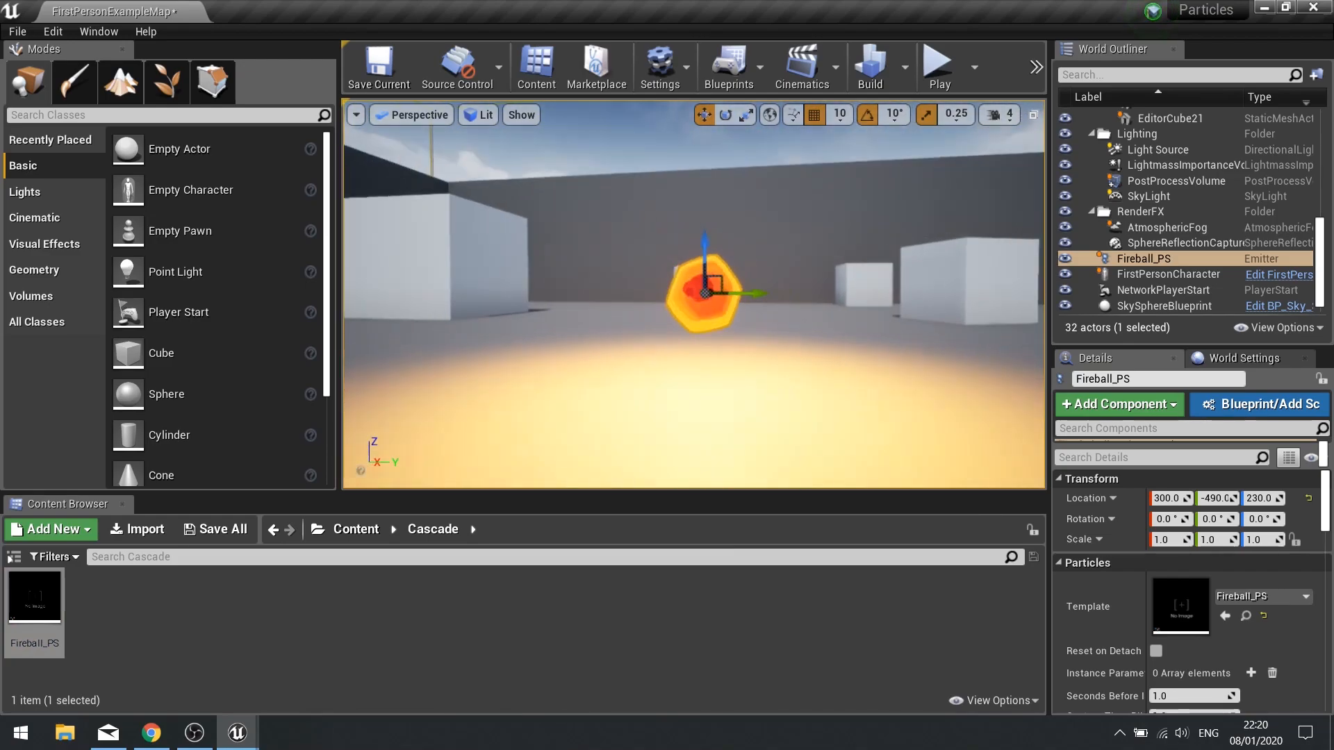
{"action": "double_click", "coordinate": [36, 603]}
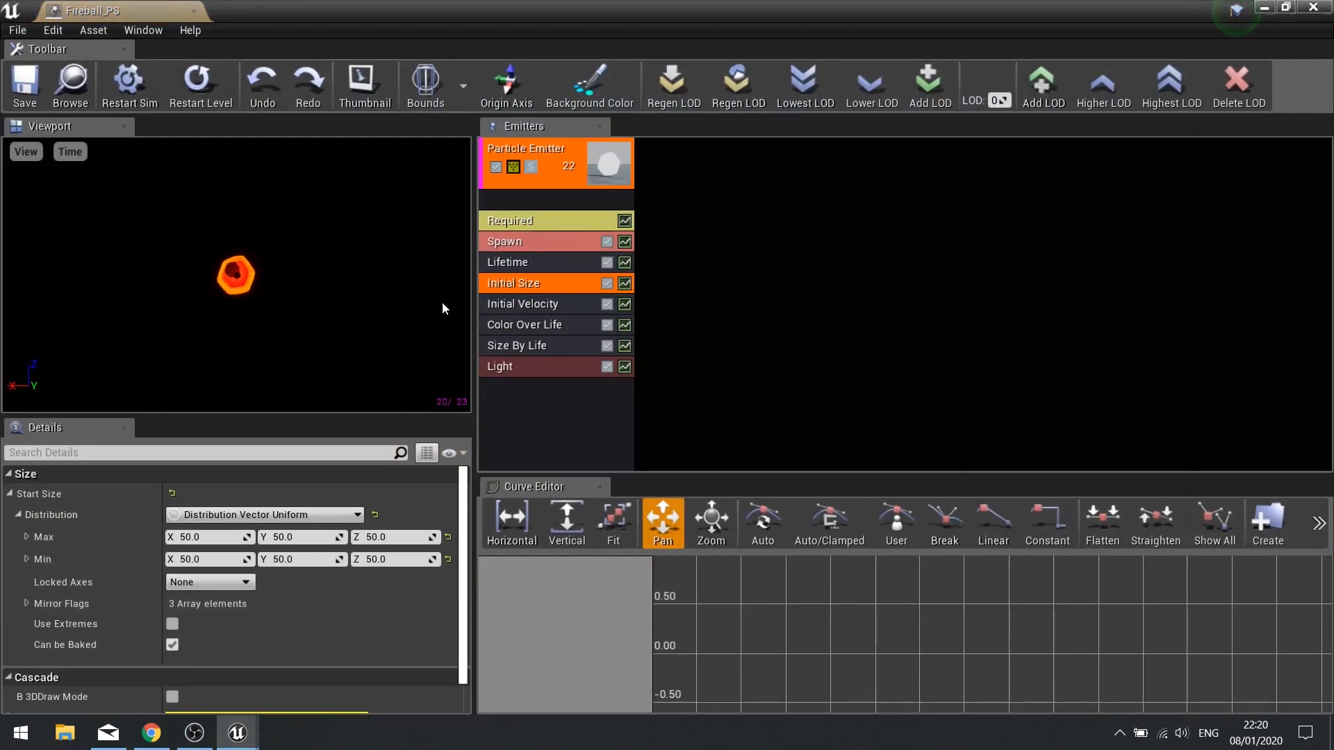
{"action": "left_click", "coordinate": [224, 535]}
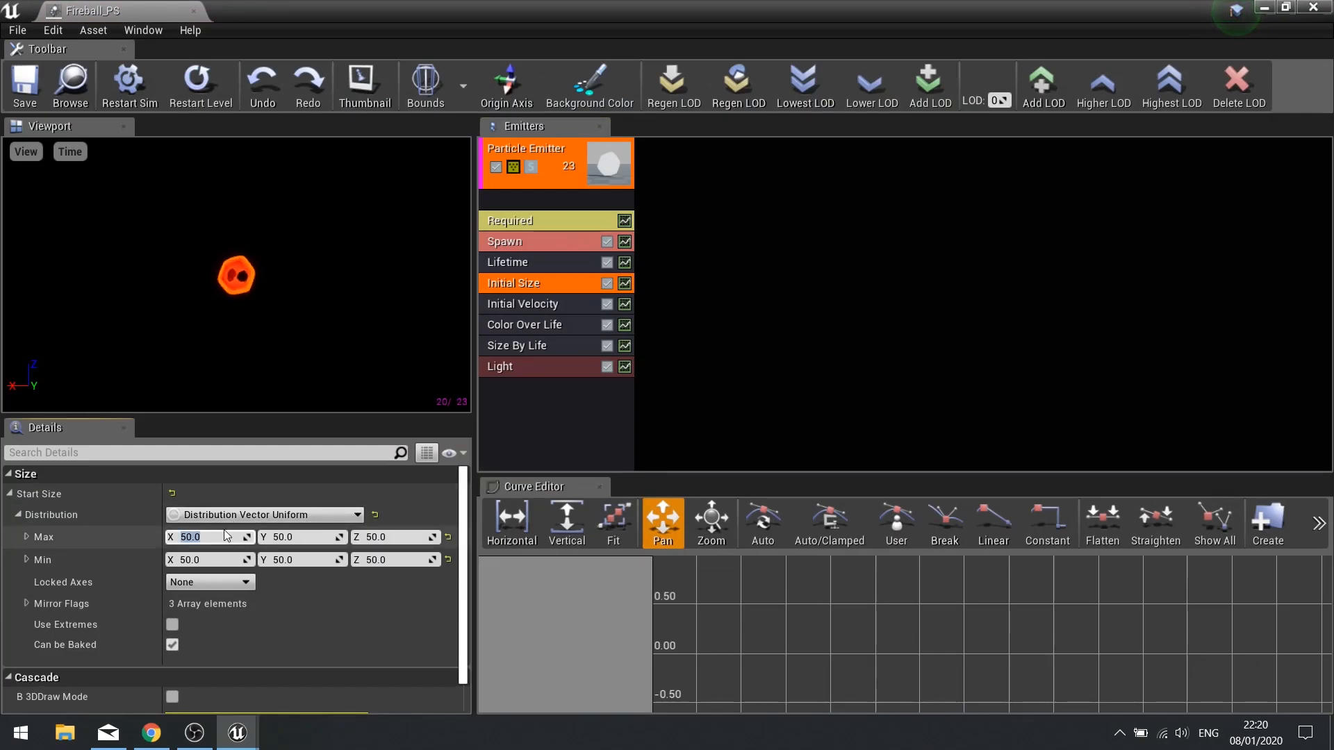
{"action": "type", "text": "75"}
{"action": "key", "text": "Tab"}
{"action": "type", "text": "75"}
{"action": "key", "text": "Tab"}
{"action": "type", "text": "75"}
{"action": "key", "text": "Tab"}
{"action": "type", "text": "75"}
{"action": "key", "text": "Tab"}
{"action": "type", "text": "75"}
{"action": "key", "text": "Tab"}
{"action": "type", "text": "75"}
{"action": "key", "text": "Return"}
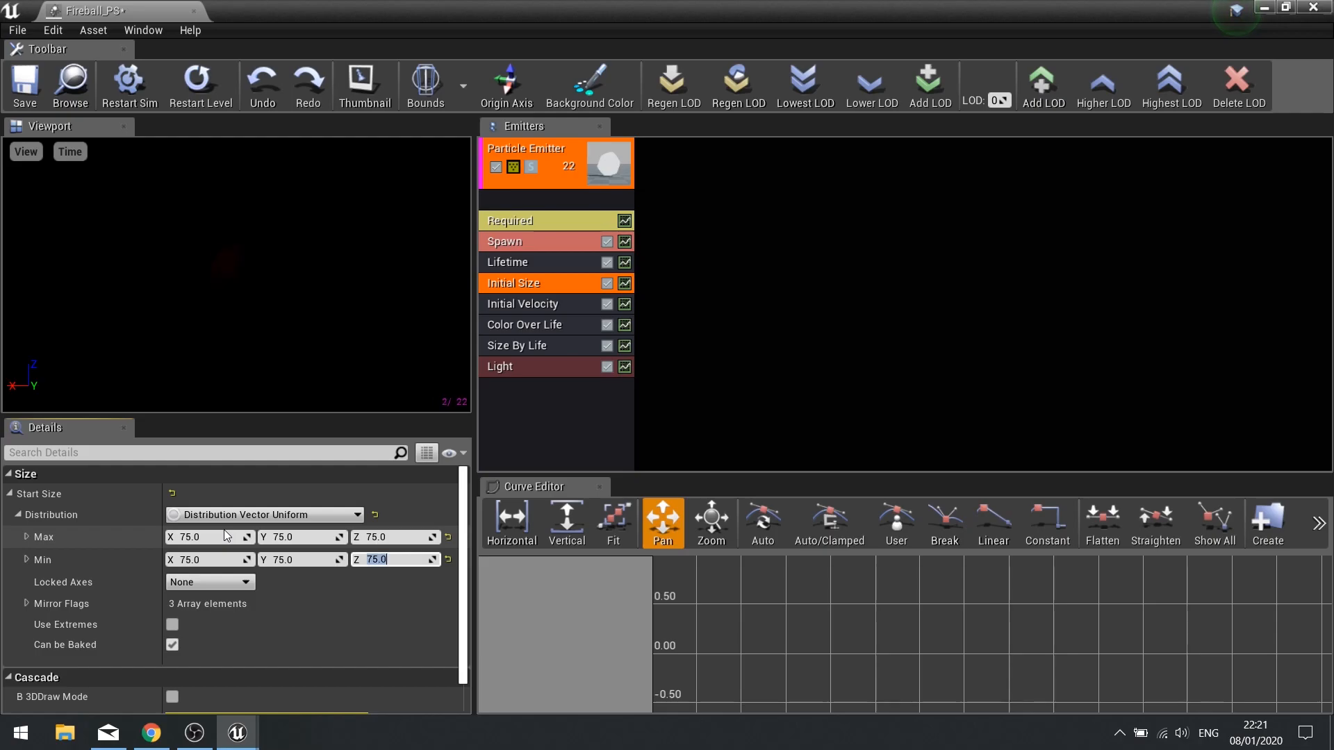
{"action": "key", "text": "ctrl+s"}
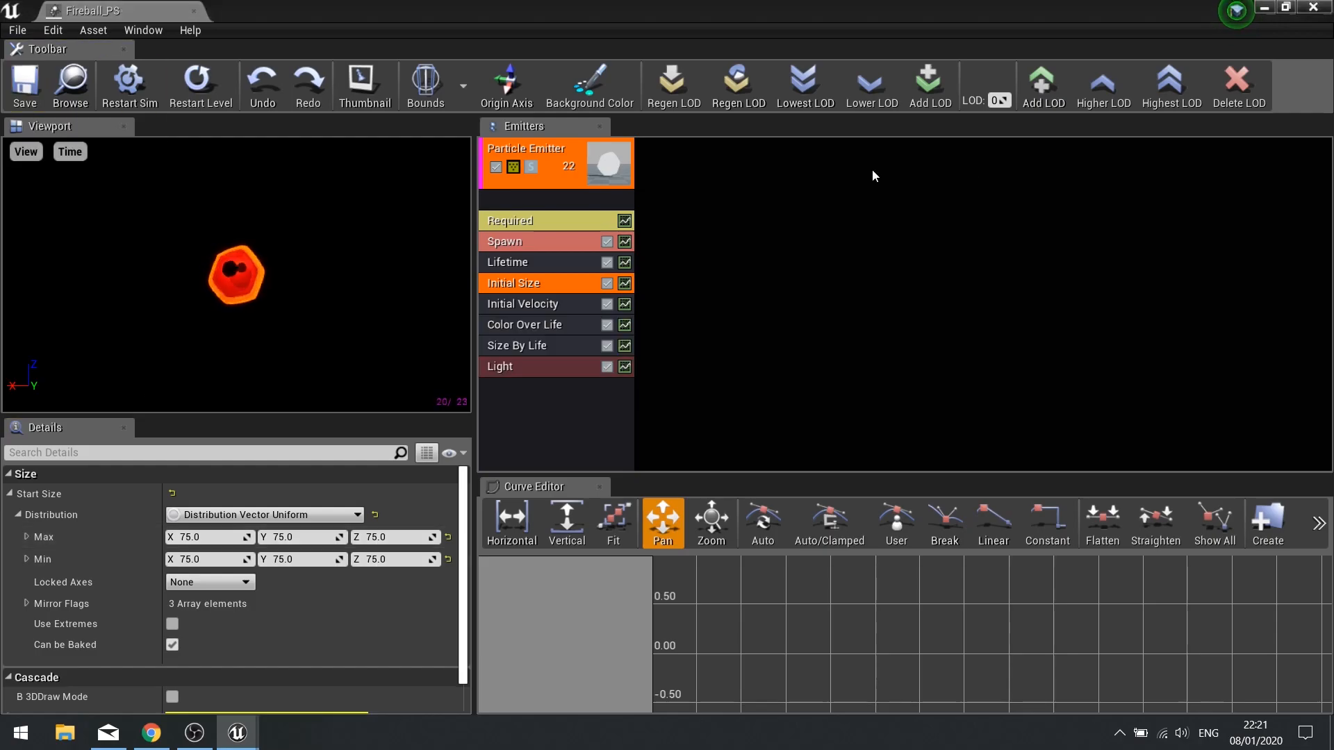
- Move the Fireball_PS actor in the level to location 300, -520, 280 and view its light on the floor
{"action": "left_click", "coordinate": [1312, 7]}
{"action": "right_click_drag", "start_coordinate": [608, 347], "coordinate": [608, 347]}
{"action": "left_click_drag", "start_coordinate": [678, 313], "coordinate": [642, 326]}
{"action": "left_click_drag", "start_coordinate": [465, 327], "coordinate": [801, 358]}
{"action": "mouse_move", "coordinate": [804, 361]}
{"action": "right_mouse_down"}
{"action": "mouse_move", "coordinate": [792, 365]}
{"action": "mouse_move", "coordinate": [803, 335]}
{"action": "right_mouse_up"}
{"action": "left_click_drag", "start_coordinate": [660, 381], "coordinate": [545, 438]}
{"action": "right_click_drag", "start_coordinate": [545, 438], "coordinate": [549, 434]}
{"action": "mouse_move", "coordinate": [607, 342]}
{"action": "right_mouse_down"}
{"action": "mouse_move", "coordinate": [583, 410]}
{"action": "mouse_move", "coordinate": [646, 388]}
{"action": "mouse_move", "coordinate": [607, 342]}
{"action": "right_mouse_up"}
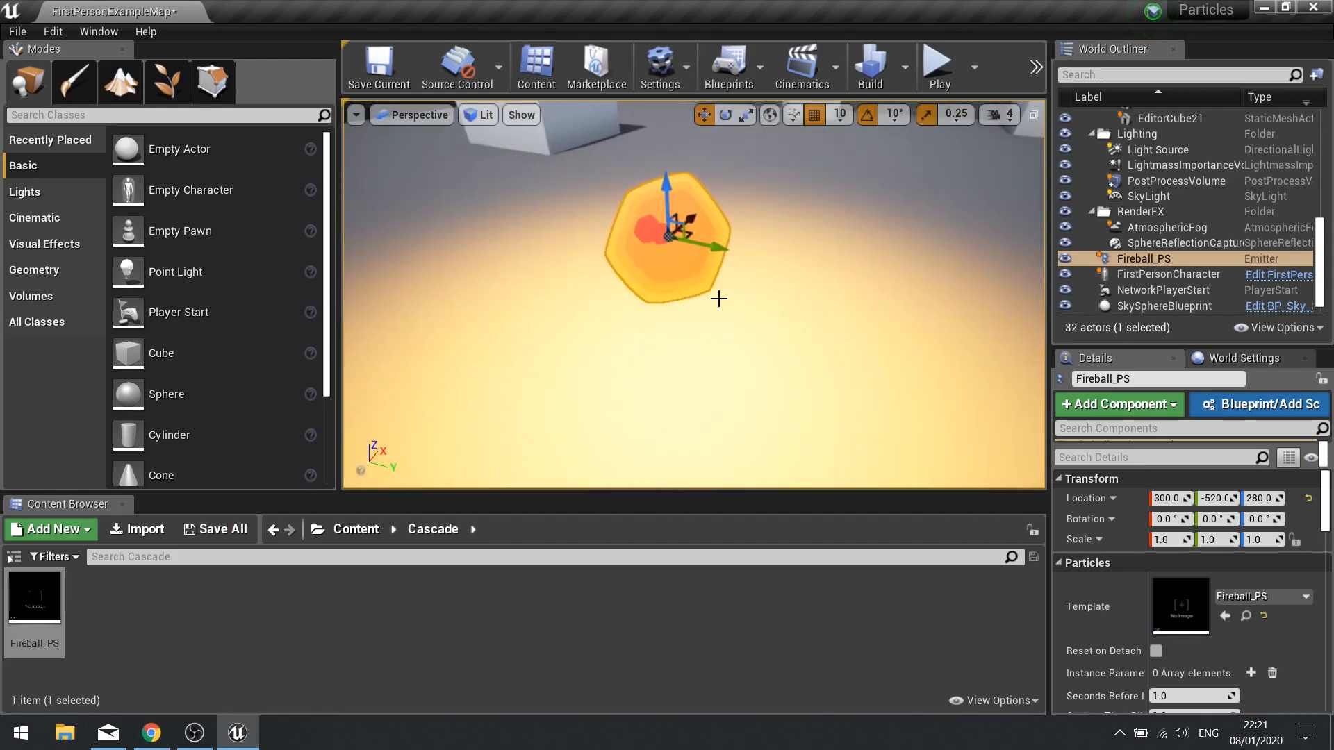
- Duplicate the particle emitter in Fireball_PS
{"action": "double_click", "coordinate": [35, 597]}
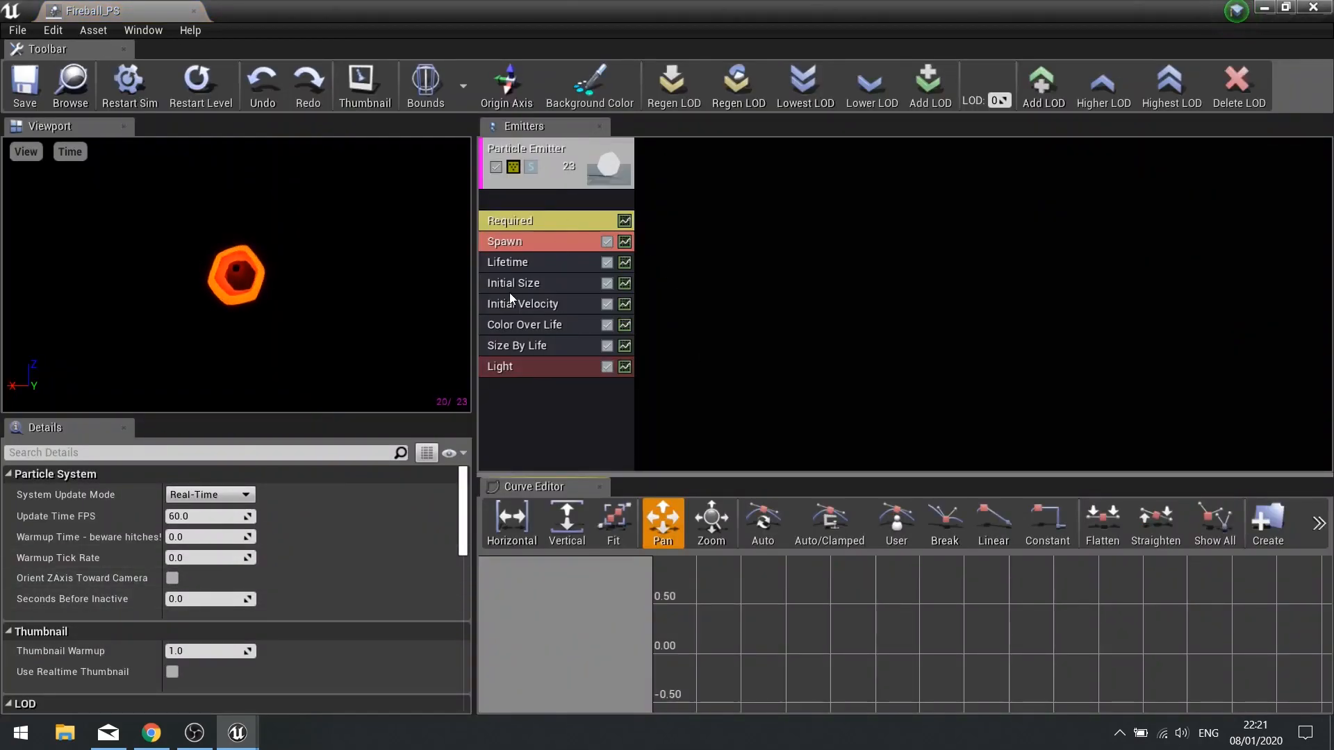
{"action": "right_click", "coordinate": [562, 179]}
{"action": "mouse_move", "coordinate": [589, 188]}
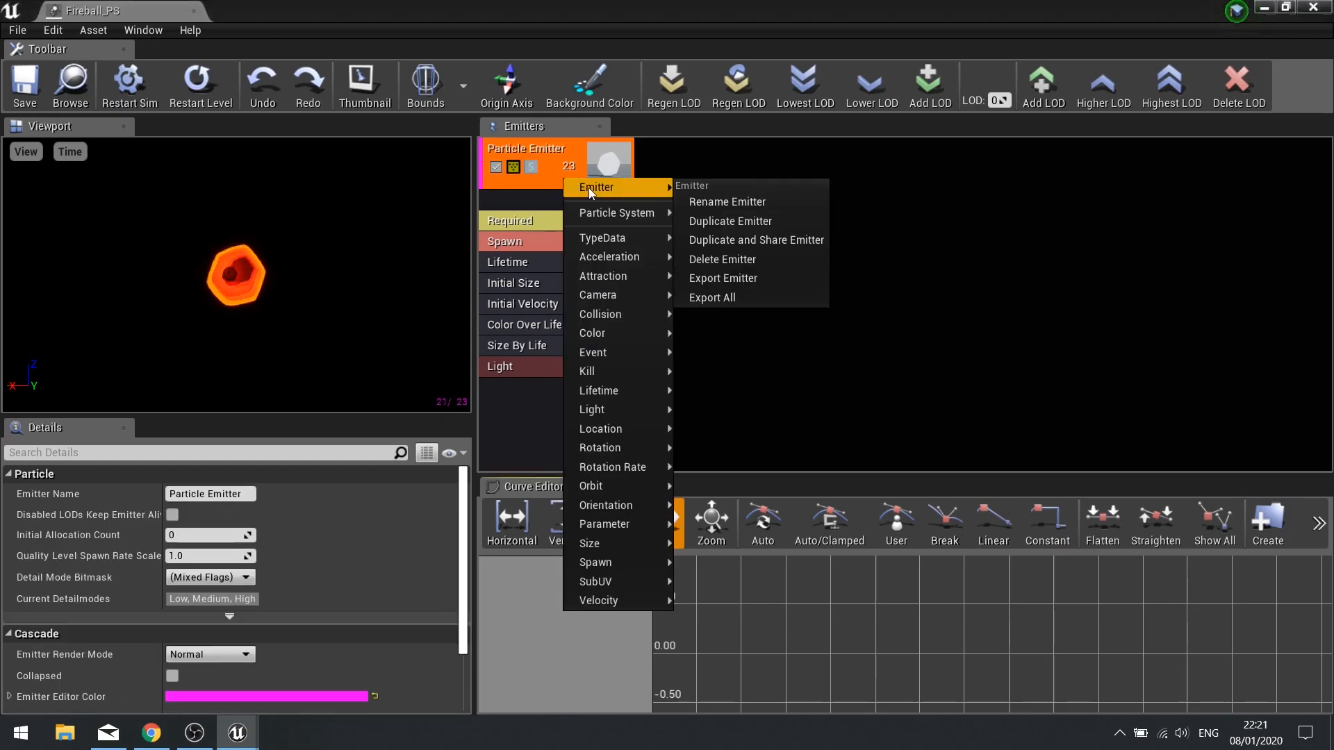
{"action": "left_click", "coordinate": [740, 220]}
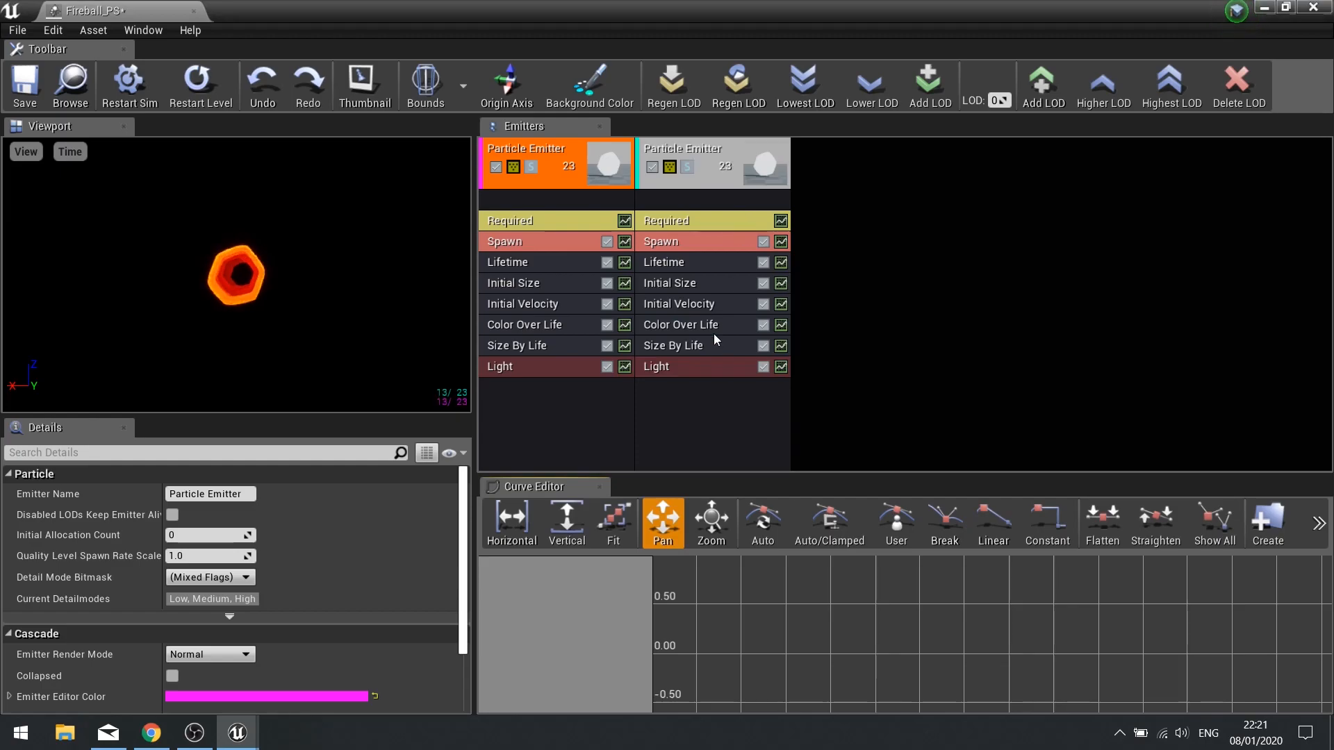
- Set the duplicated emitter's Initial Size to Max 25 and Min 10 in X, Y and Z, and save
{"action": "left_click", "coordinate": [682, 281]}
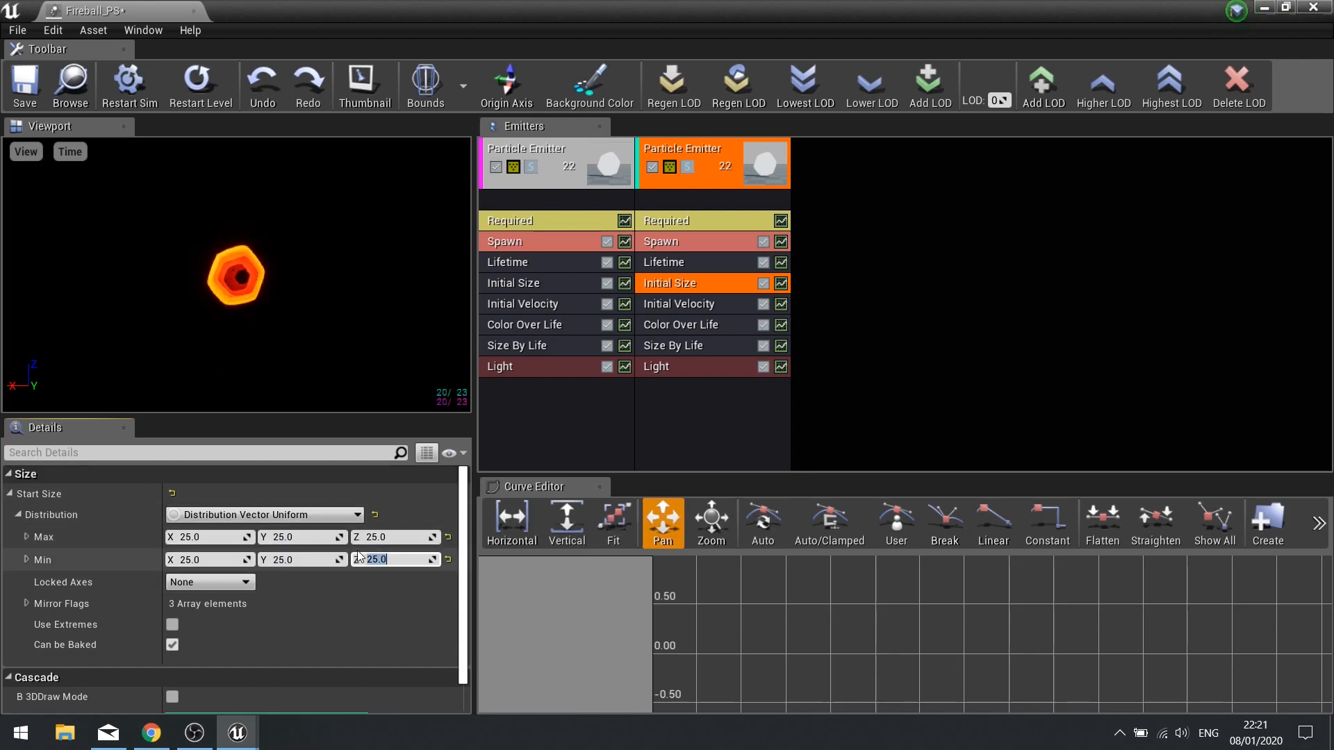
{"action": "left_click", "coordinate": [208, 560]}
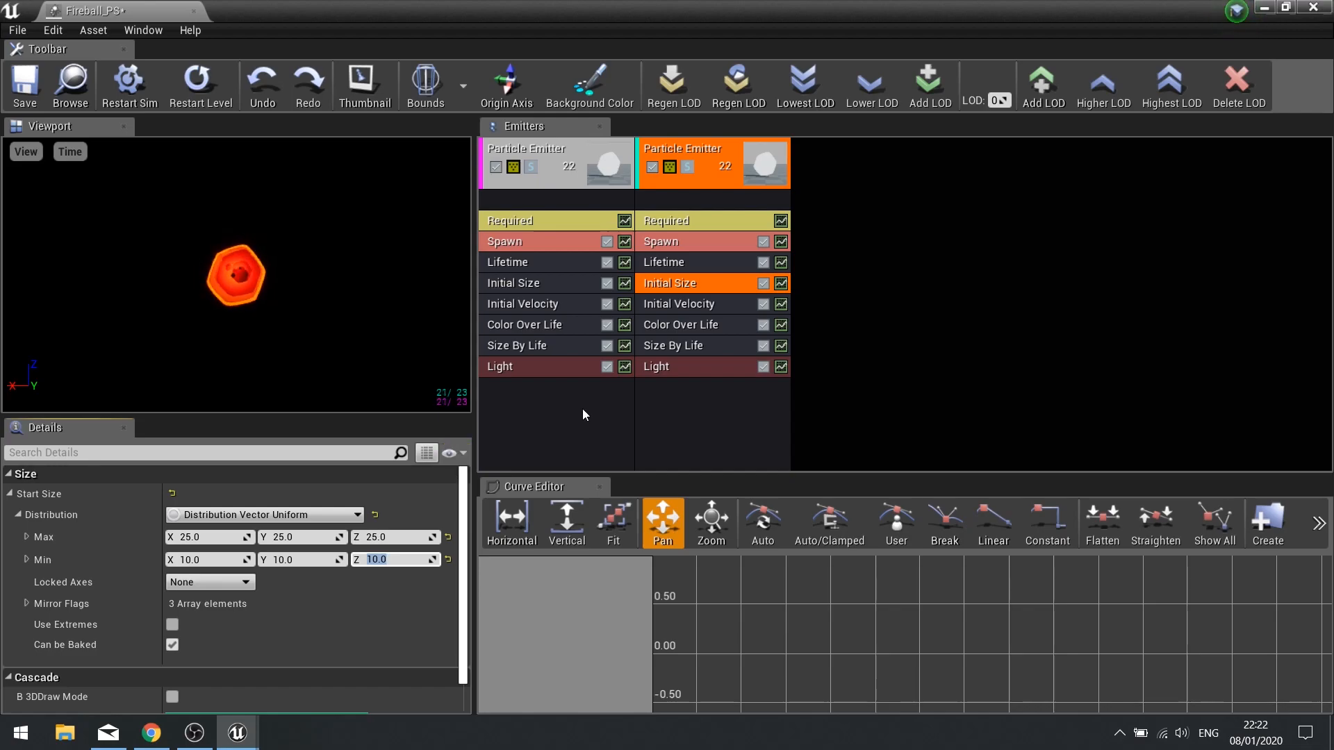
{"action": "left_click", "coordinate": [26, 90]}
- Move the Fireball_PS actor in the level along Y to -230
{"action": "left_click", "coordinate": [1312, 7]}
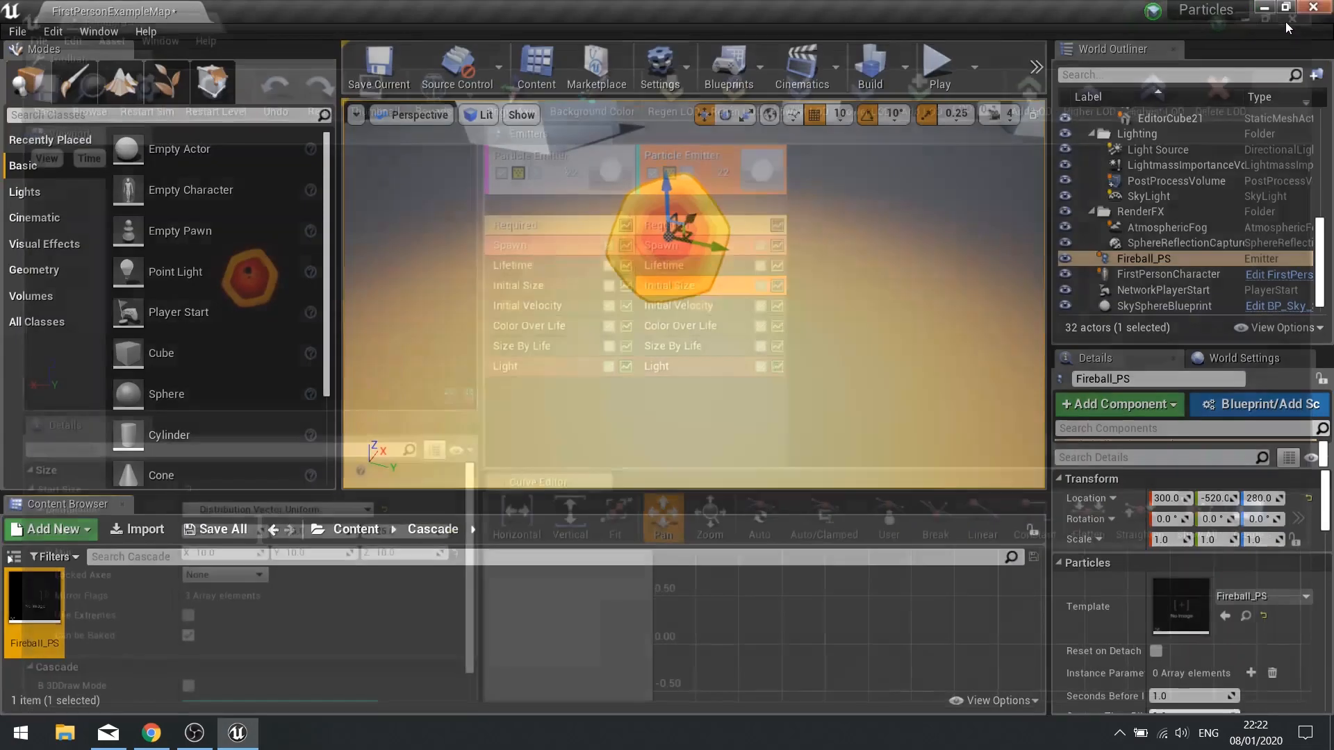
{"action": "mouse_move", "coordinate": [663, 330]}
{"action": "right_mouse_down"}
{"action": "mouse_move", "coordinate": [636, 336]}
{"action": "mouse_move", "coordinate": [663, 330]}
{"action": "right_mouse_up"}
{"action": "left_click_drag", "start_coordinate": [615, 303], "coordinate": [913, 306]}
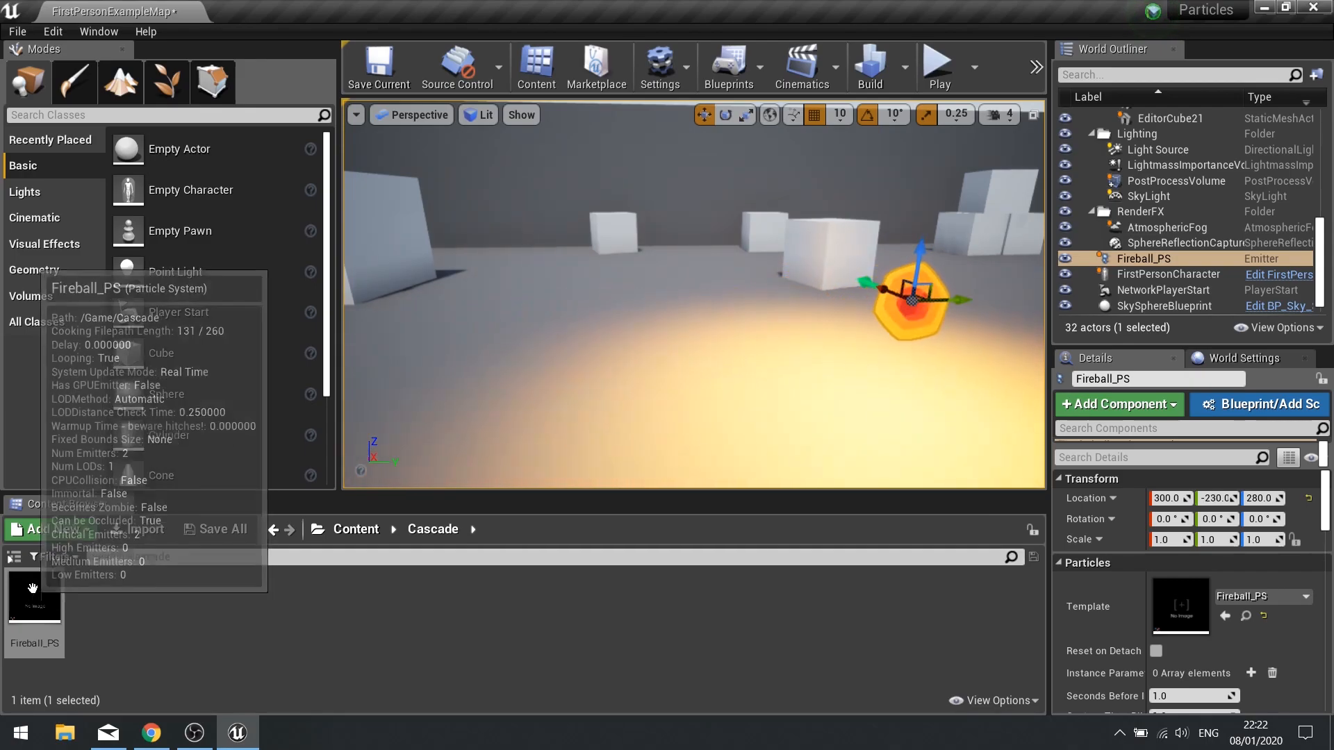
- Set the duplicated emitter's Initial Velocity to Max 15, 15, 15 and Min -15, -15, -10, and save the particle system
{"action": "double_click", "coordinate": [34, 596]}
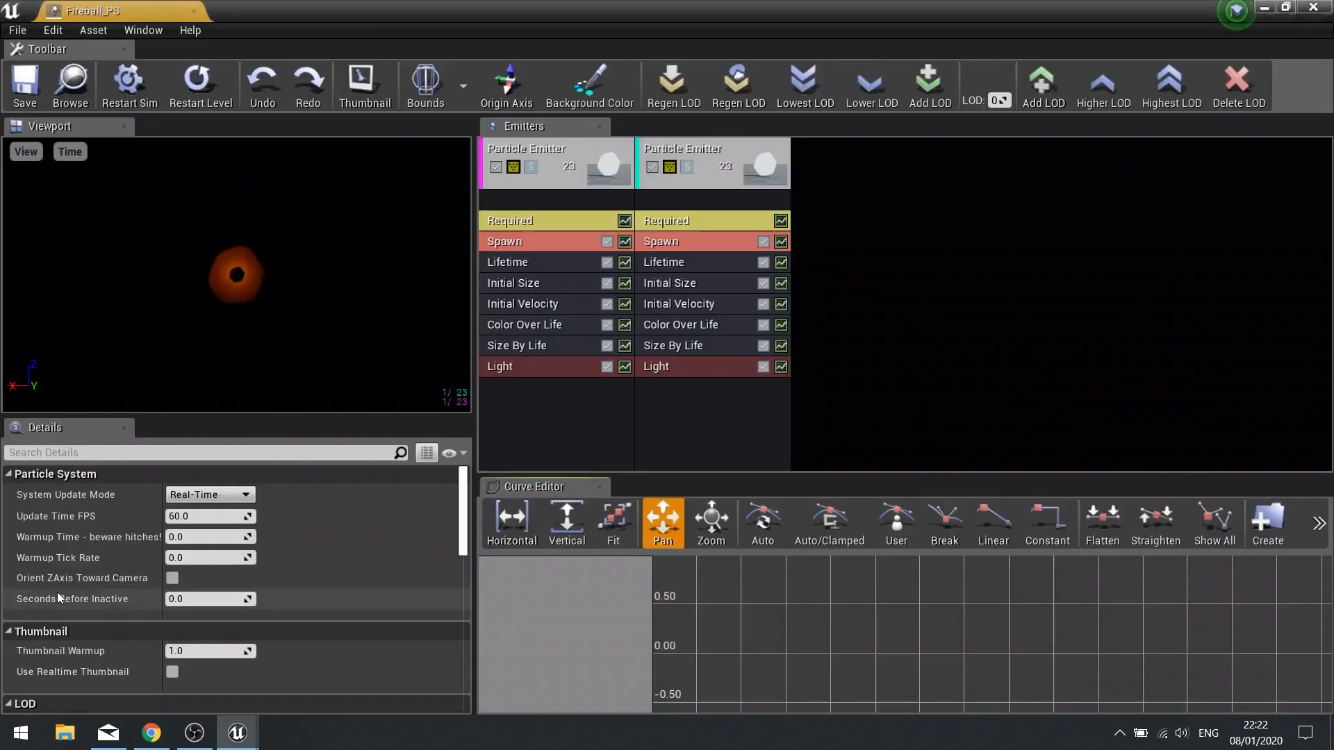
{"action": "left_click", "coordinate": [666, 304]}
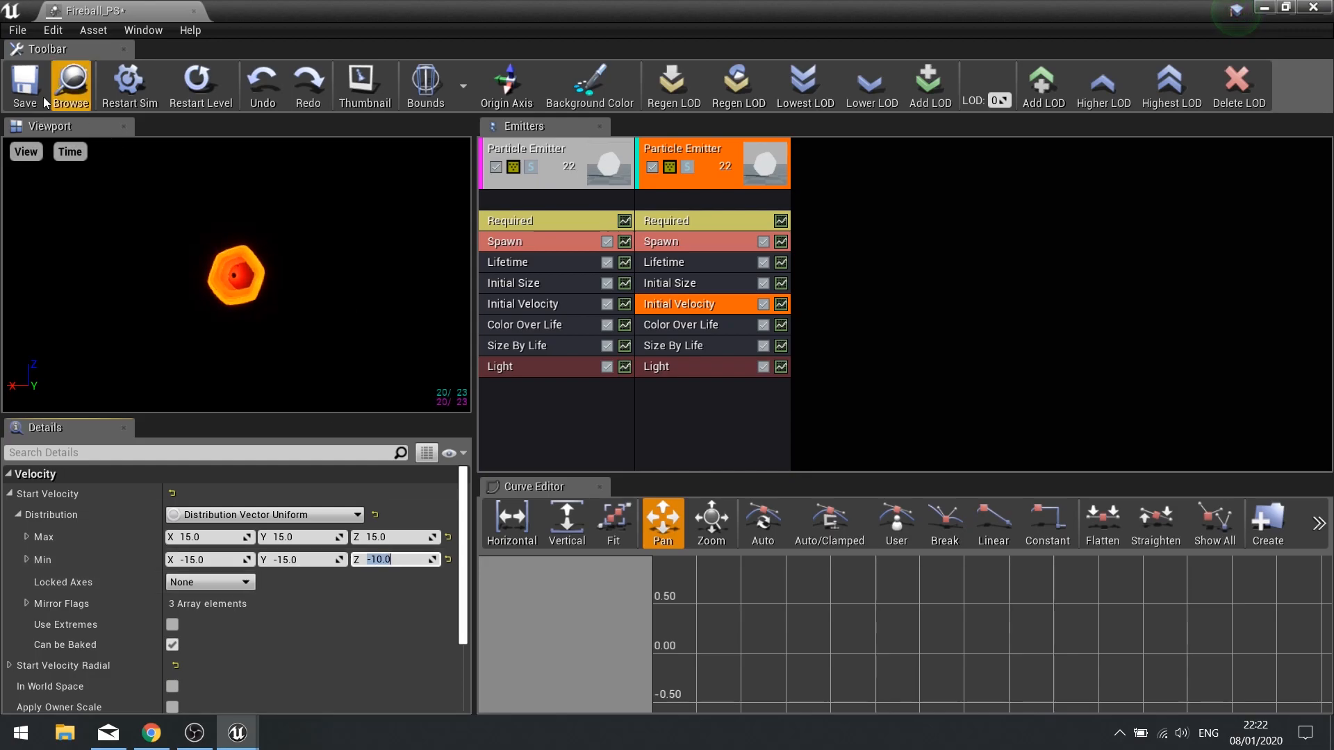
{"action": "left_click", "coordinate": [25, 83]}
- Move the Fireball_PS actor in the level along Y to -460 and view it up close
{"action": "left_click", "coordinate": [1312, 9]}
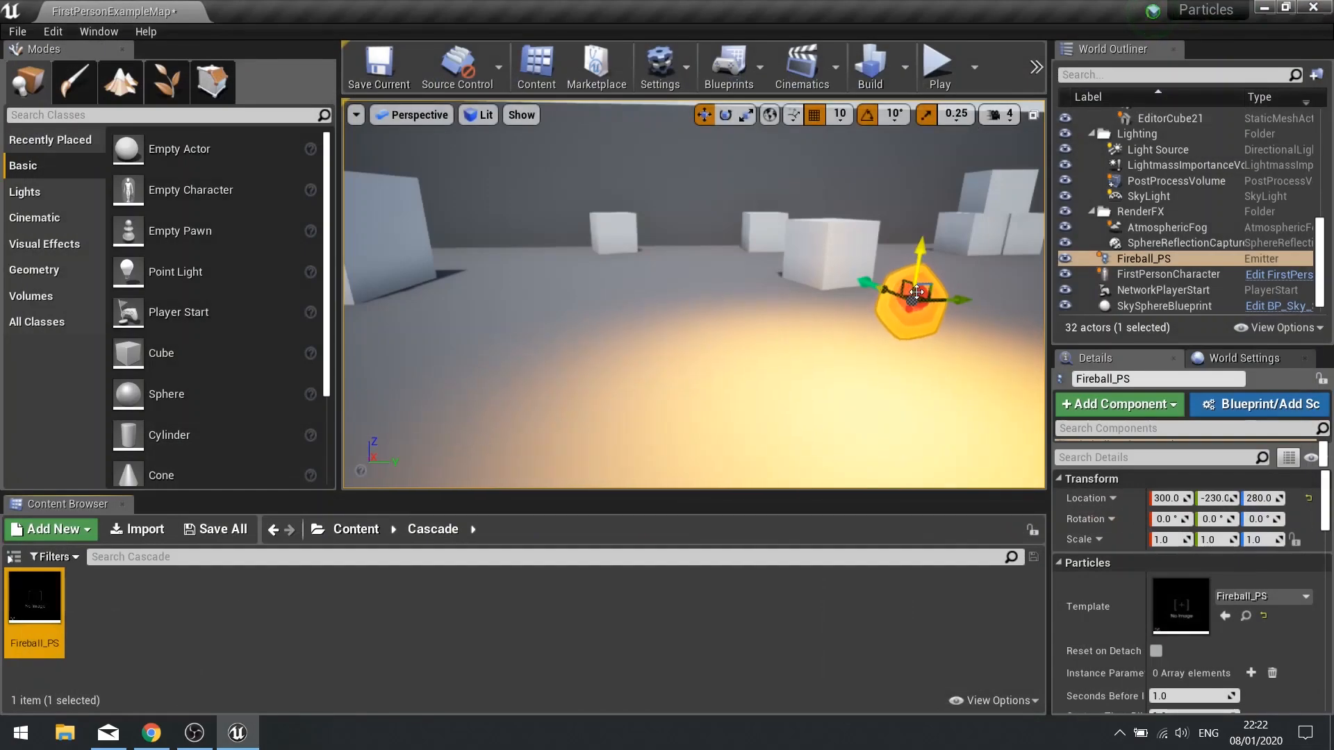
{"action": "left_click_drag", "start_coordinate": [779, 308], "coordinate": [513, 347]}
{"action": "key", "text": "w"}
{"action": "right_click_drag", "start_coordinate": [512, 348], "coordinate": [368, 334]}
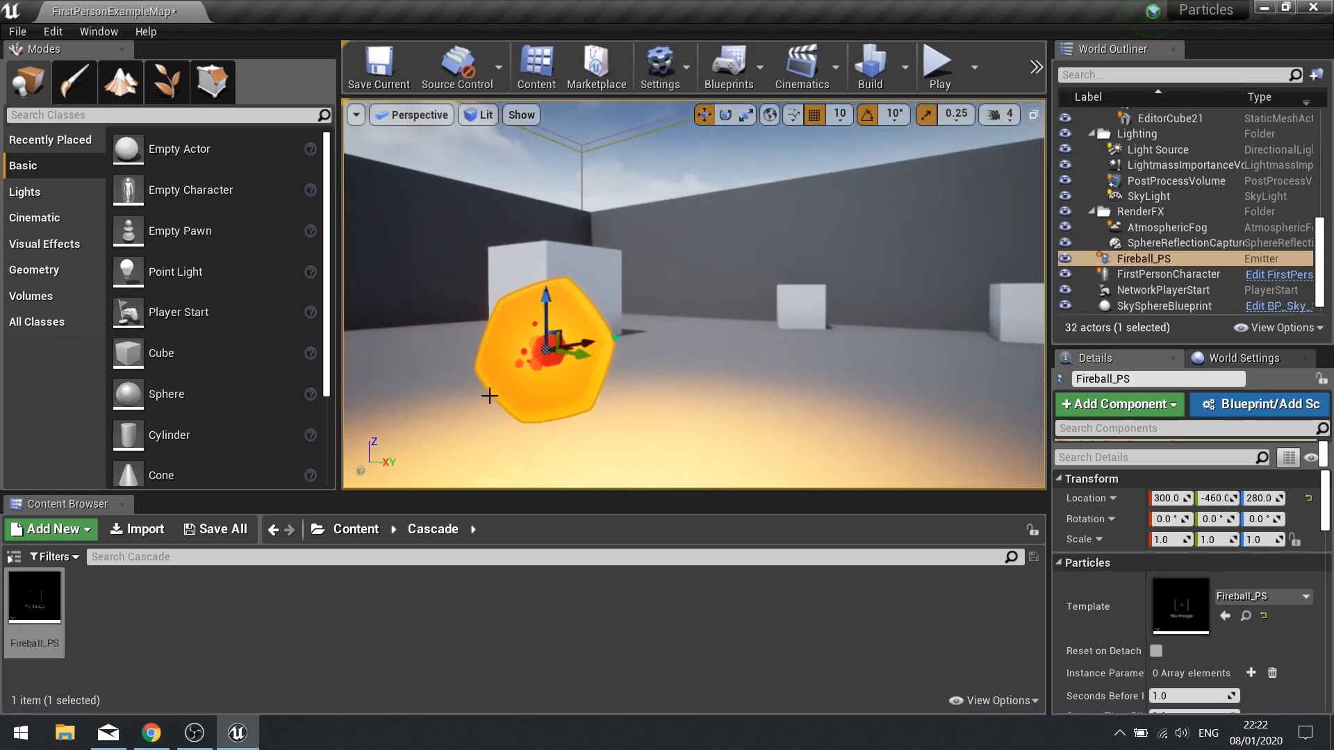
- In the duplicated emitter's Size By Life module, set the Out Val of point 0 to 2 in X, Y and Z, and save
{"action": "double_click", "coordinate": [36, 589]}
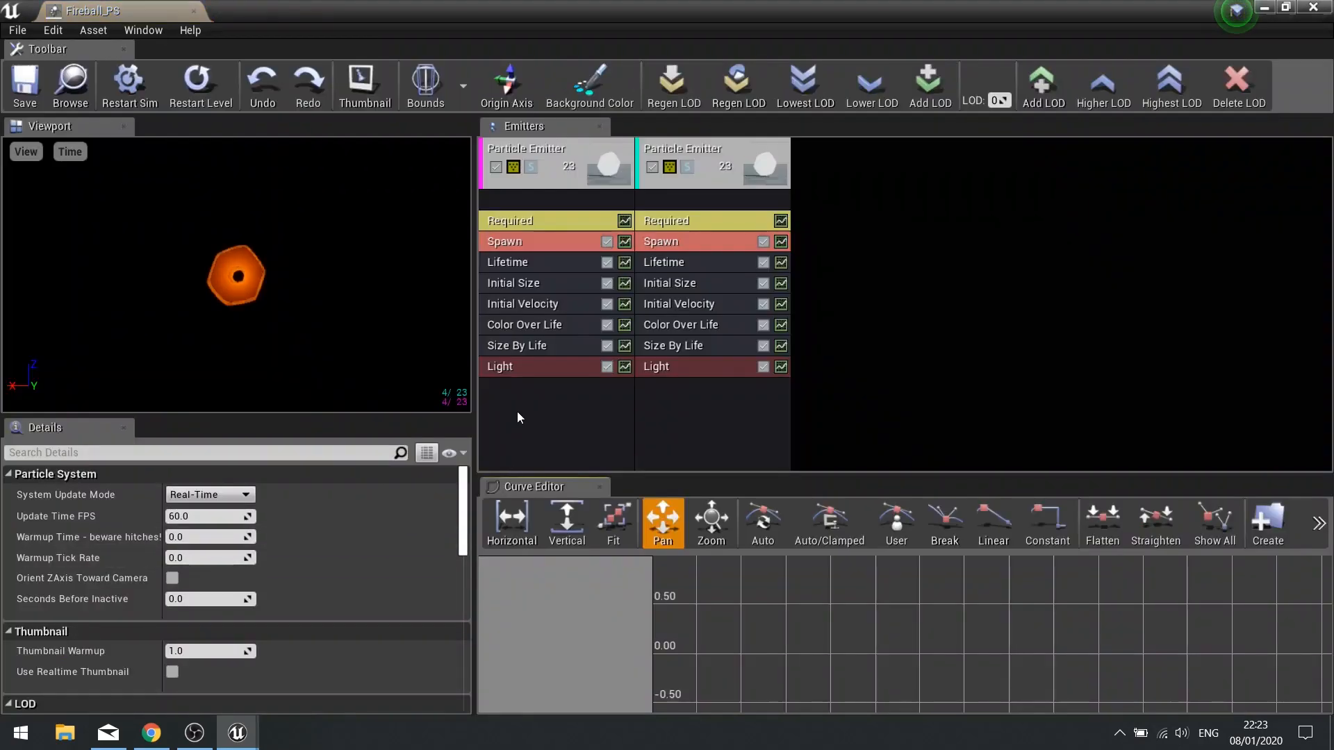
{"action": "left_click", "coordinate": [681, 281]}
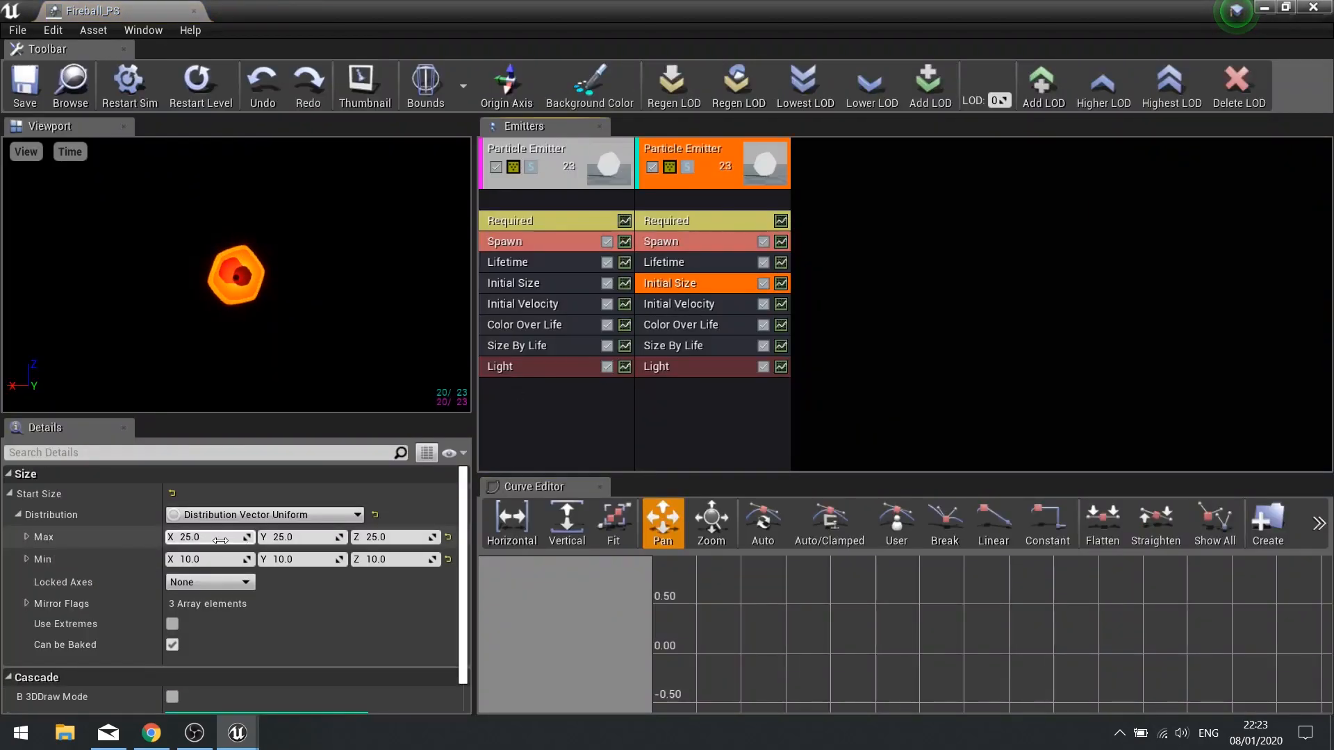
{"action": "left_click", "coordinate": [684, 344]}
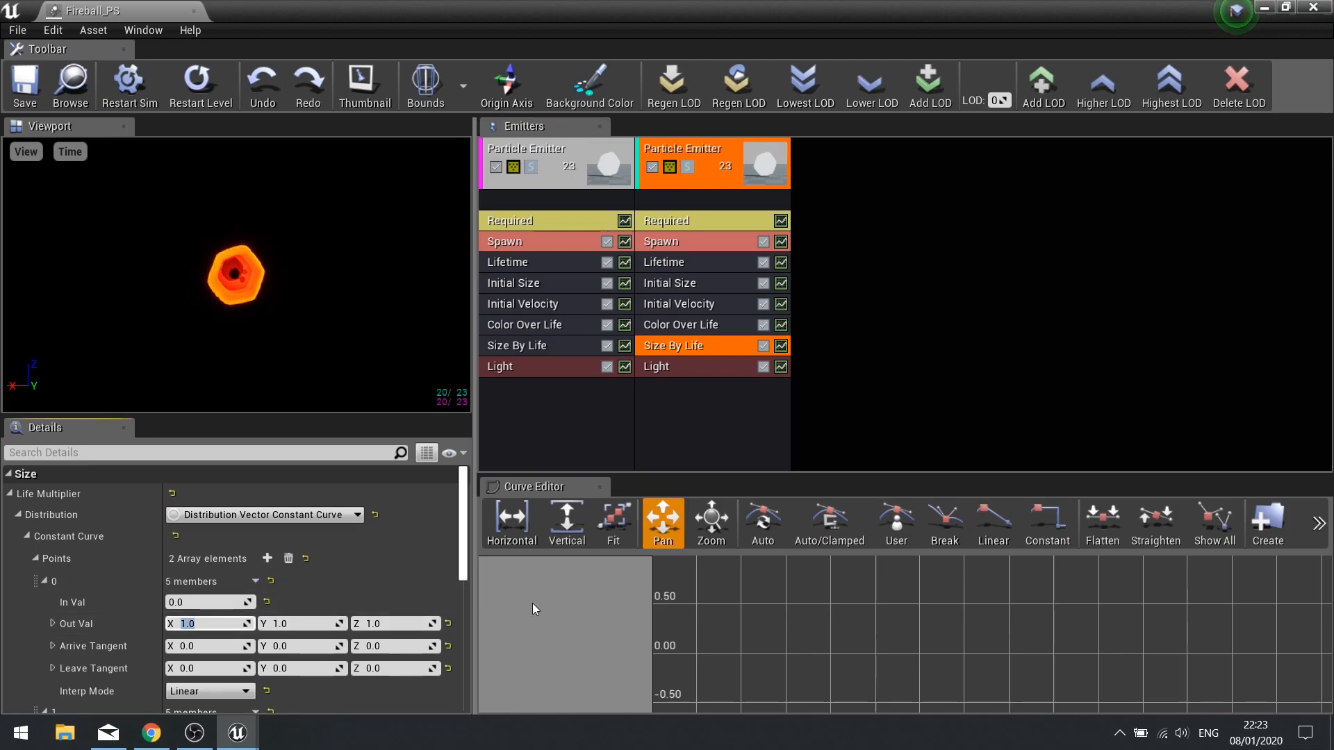
{"action": "type", "text": "2"}
{"action": "key", "text": "Tab"}
{"action": "type", "text": "2"}
{"action": "key", "text": "Tab"}
{"action": "type", "text": "2"}
{"action": "key", "text": "Return"}
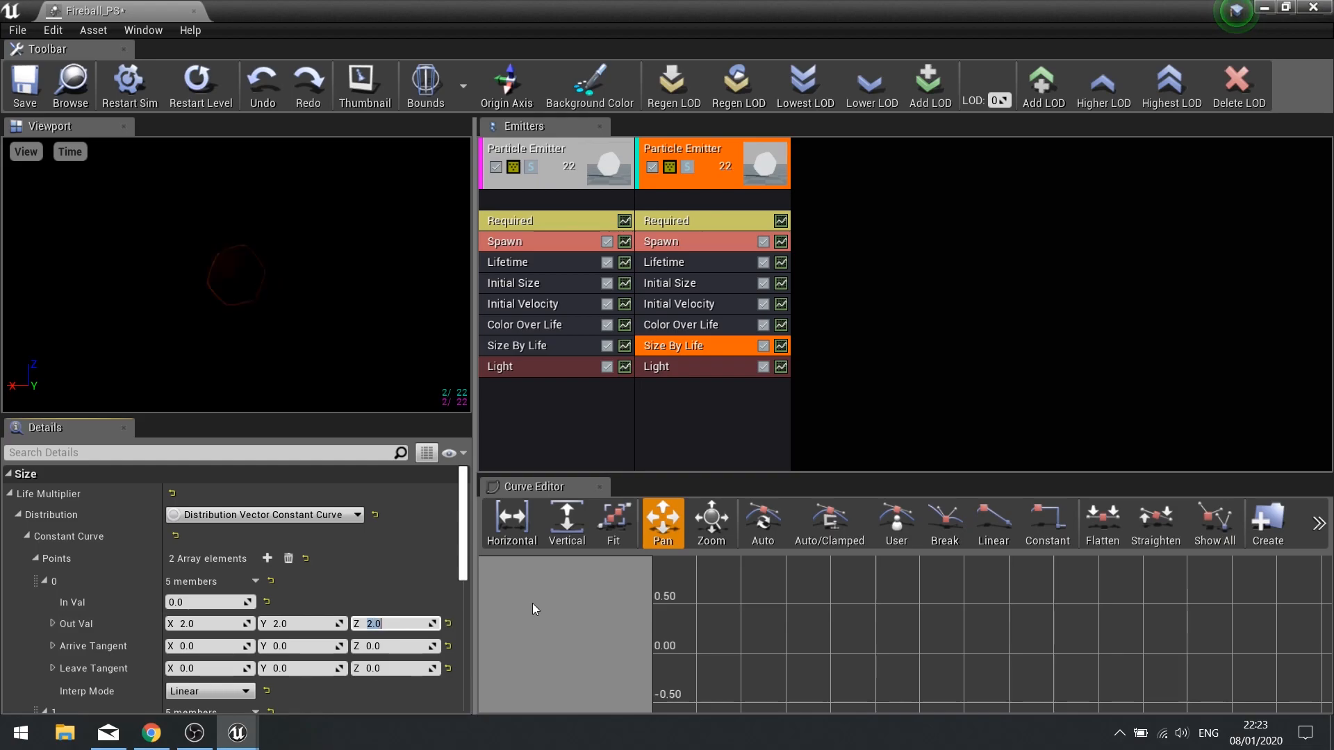
{"action": "left_click", "coordinate": [27, 87]}
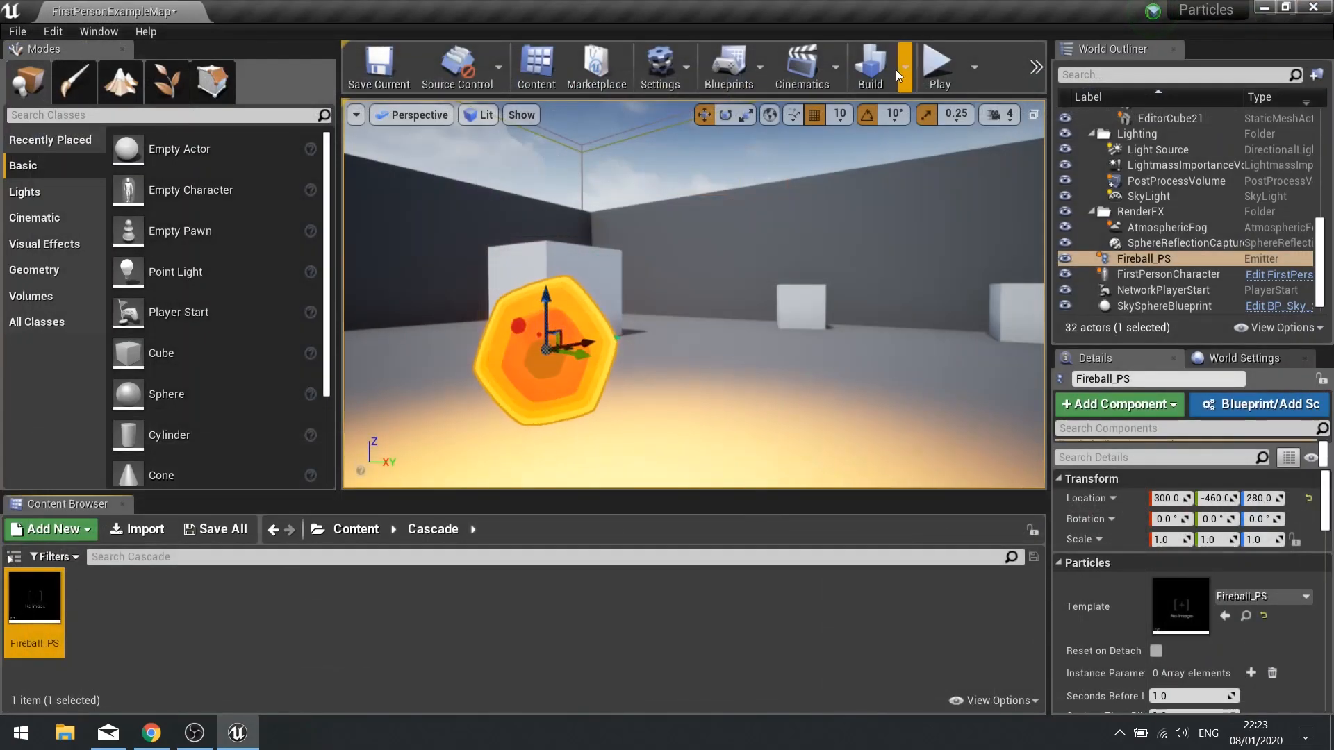
- Move the Fireball_PS actor in the level along Y to -600
{"action": "right_click_drag", "start_coordinate": [631, 355], "coordinate": [659, 372]}
{"action": "left_click_drag", "start_coordinate": [702, 366], "coordinate": [590, 384]}
- Change the constant spawn rate of the duplicated emitter in Fireball_PS and save the particle system
{"action": "left_click", "coordinate": [38, 606]}
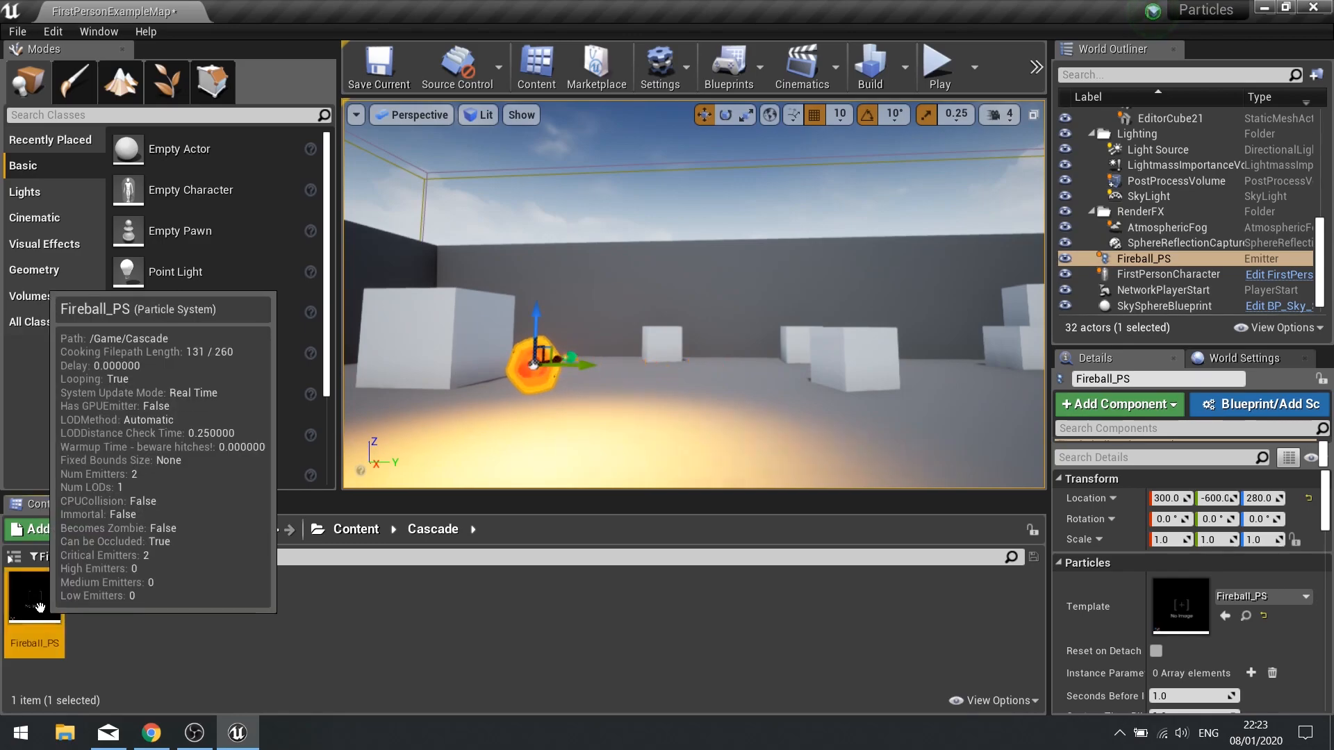
{"action": "double_click", "coordinate": [38, 606]}
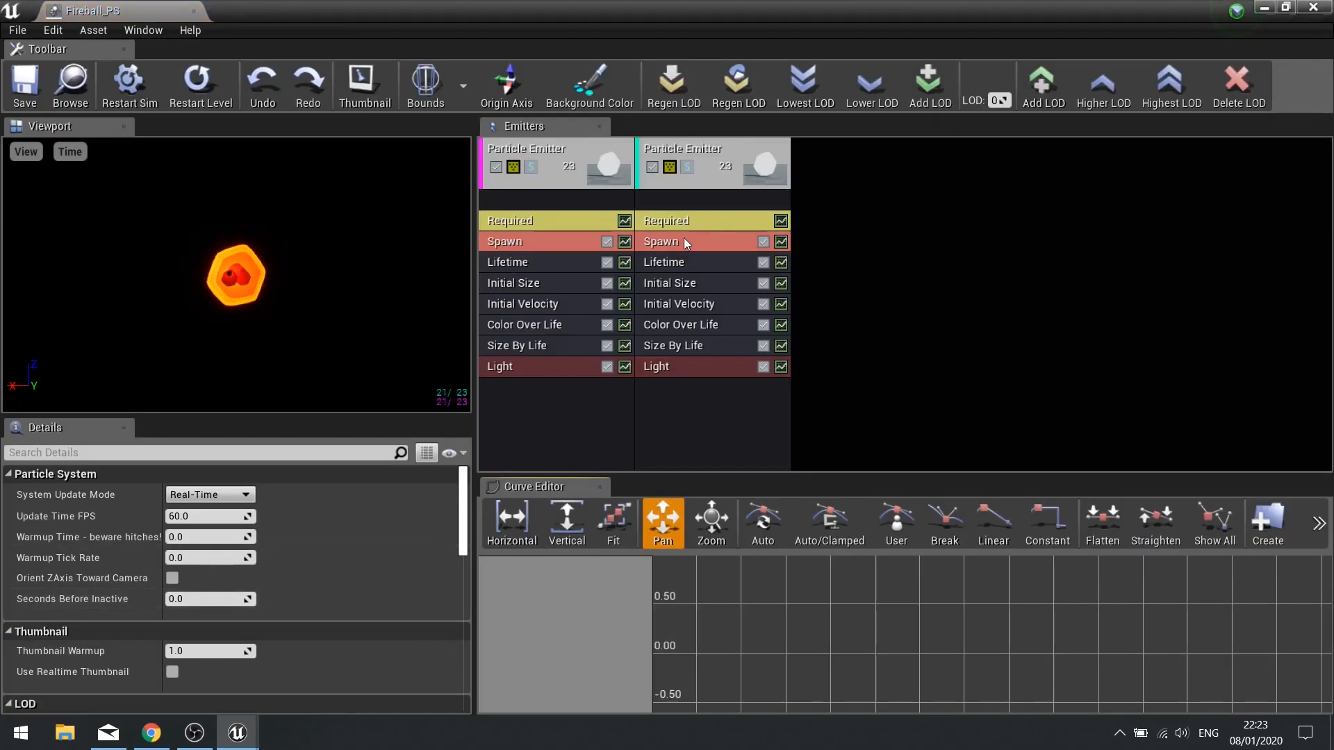
{"action": "left_click", "coordinate": [682, 240]}
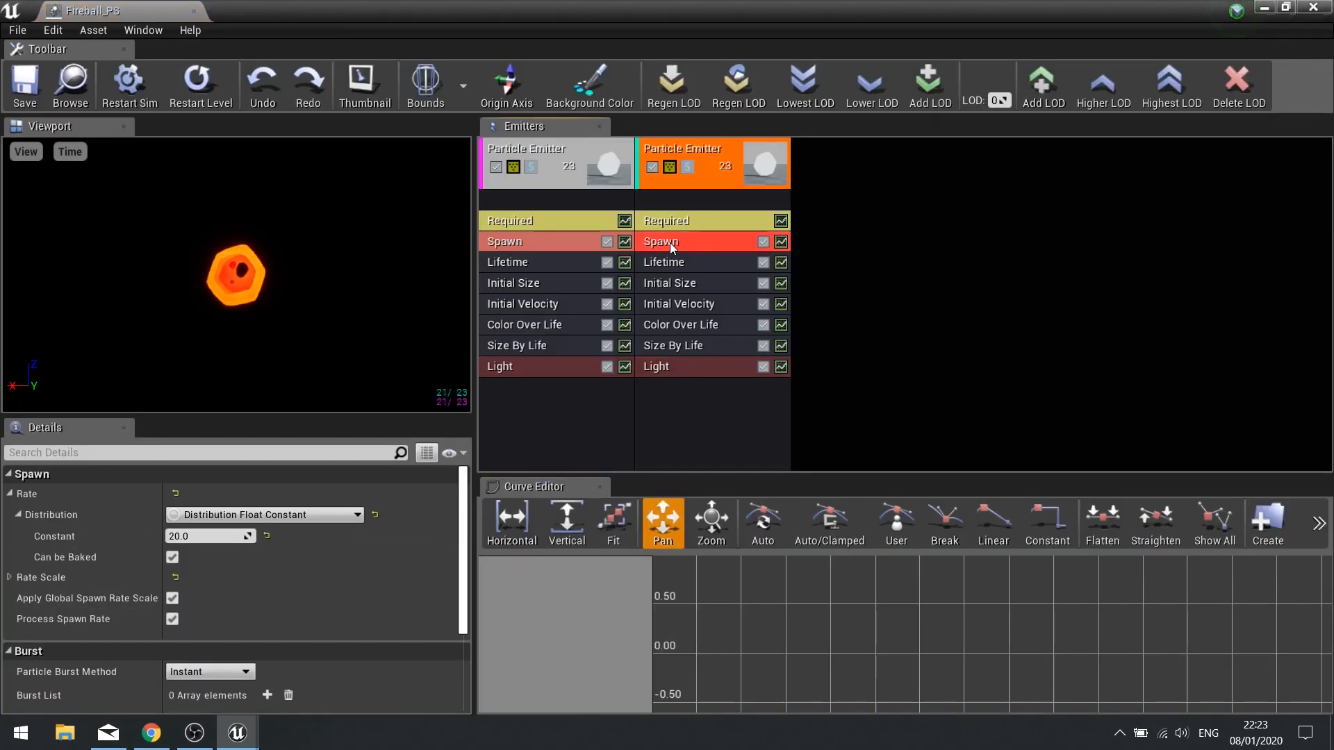
{"action": "left_click", "coordinate": [208, 536]}
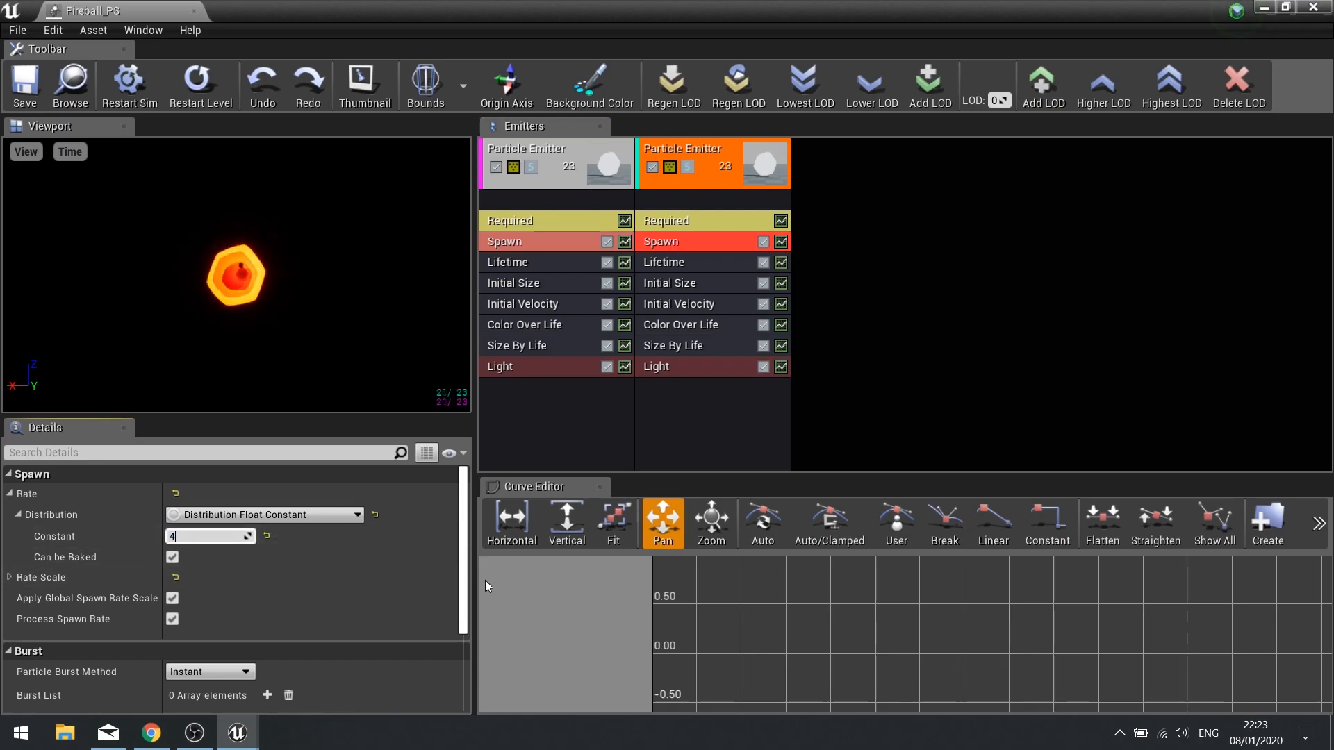
{"action": "left_click", "coordinate": [25, 82]}
- Return to the level, move the Fireball_PS actor along Y back to -460 and view it from several angles
{"action": "left_click", "coordinate": [1313, 8]}
{"action": "right_click_drag", "start_coordinate": [795, 262], "coordinate": [771, 262]}
{"action": "key", "text": "w"}
{"action": "right_click_drag", "start_coordinate": [677, 347], "coordinate": [676, 378]}
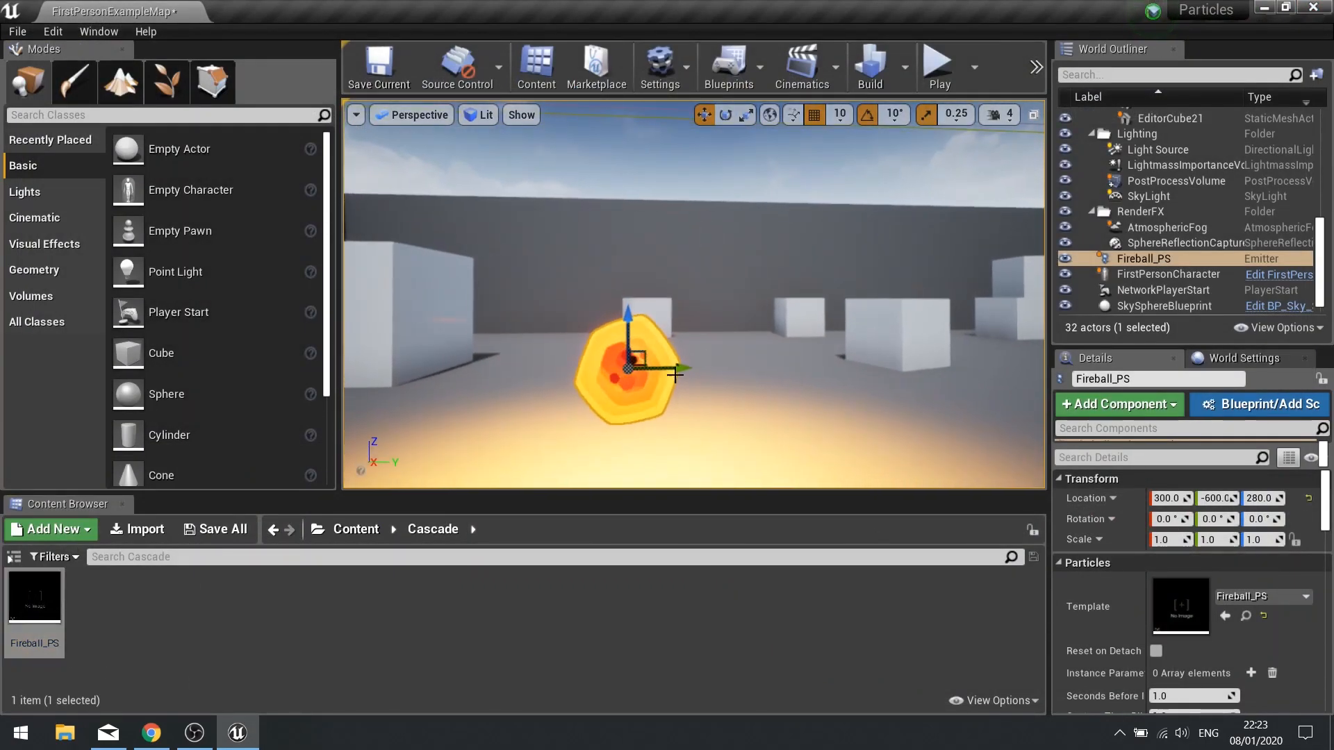
{"action": "left_click_drag", "start_coordinate": [674, 369], "coordinate": [893, 447]}
{"action": "key", "text": "s"}
{"action": "right_click_drag", "start_coordinate": [893, 447], "coordinate": [562, 351]}
{"action": "key", "text": "d"}
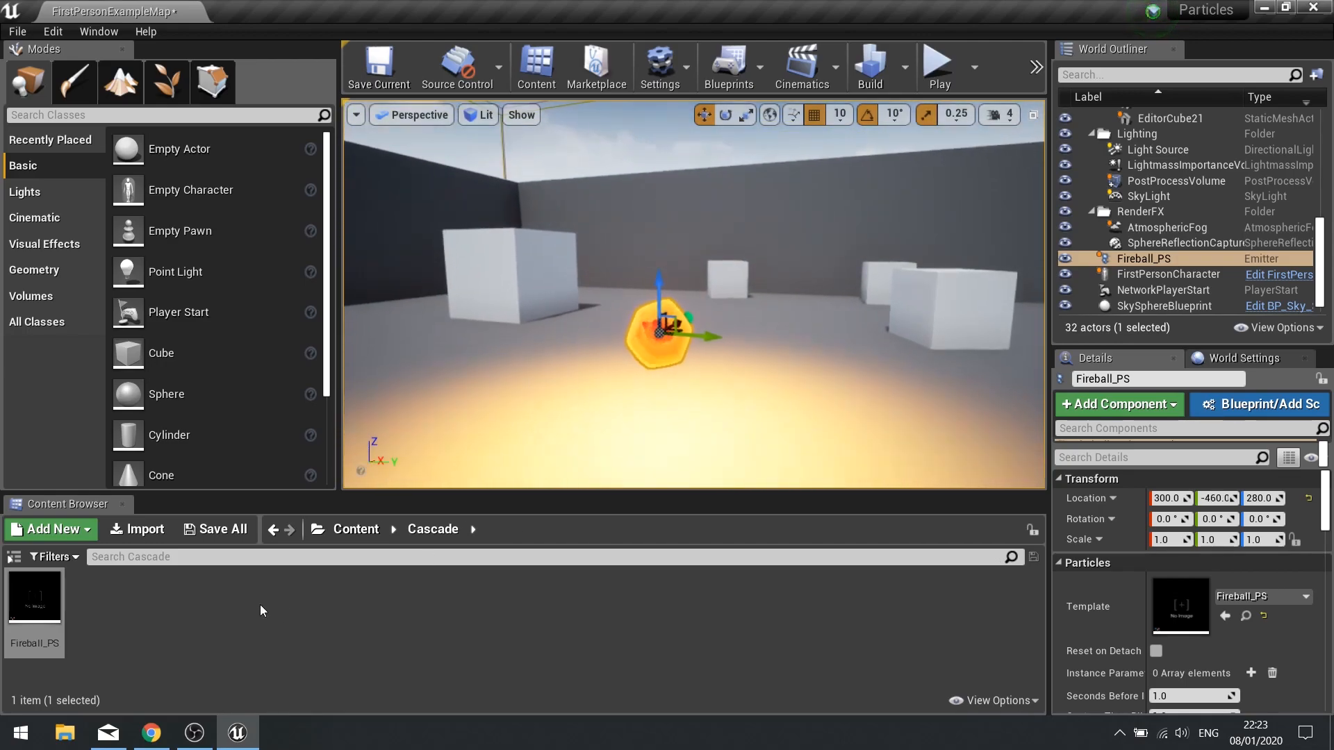
{"action": "right_click_drag", "start_coordinate": [651, 336], "coordinate": [725, 364]}
{"action": "key", "text": "a"}
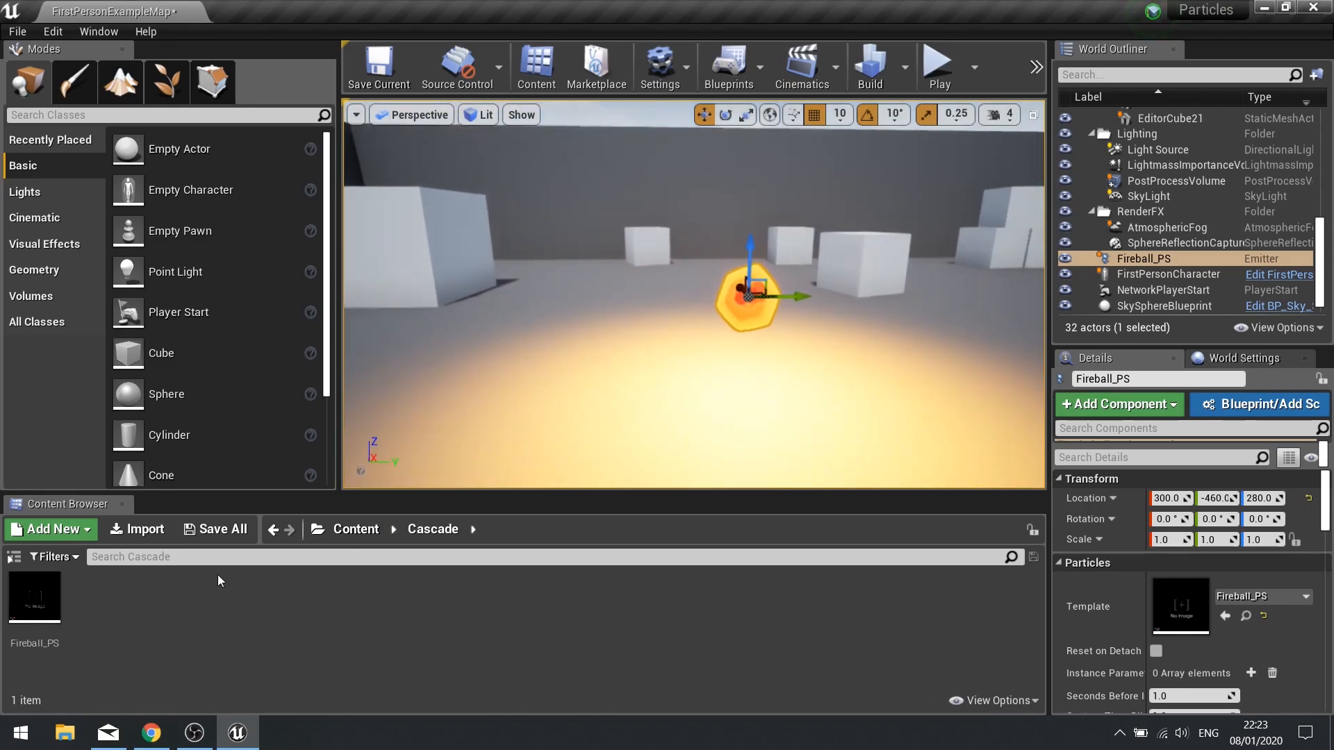
- Create a Blueprint class with Actor as its parent in the Cascade folder and name it Fireball
{"action": "right_click", "coordinate": [131, 610]}
{"action": "left_click", "coordinate": [230, 239]}
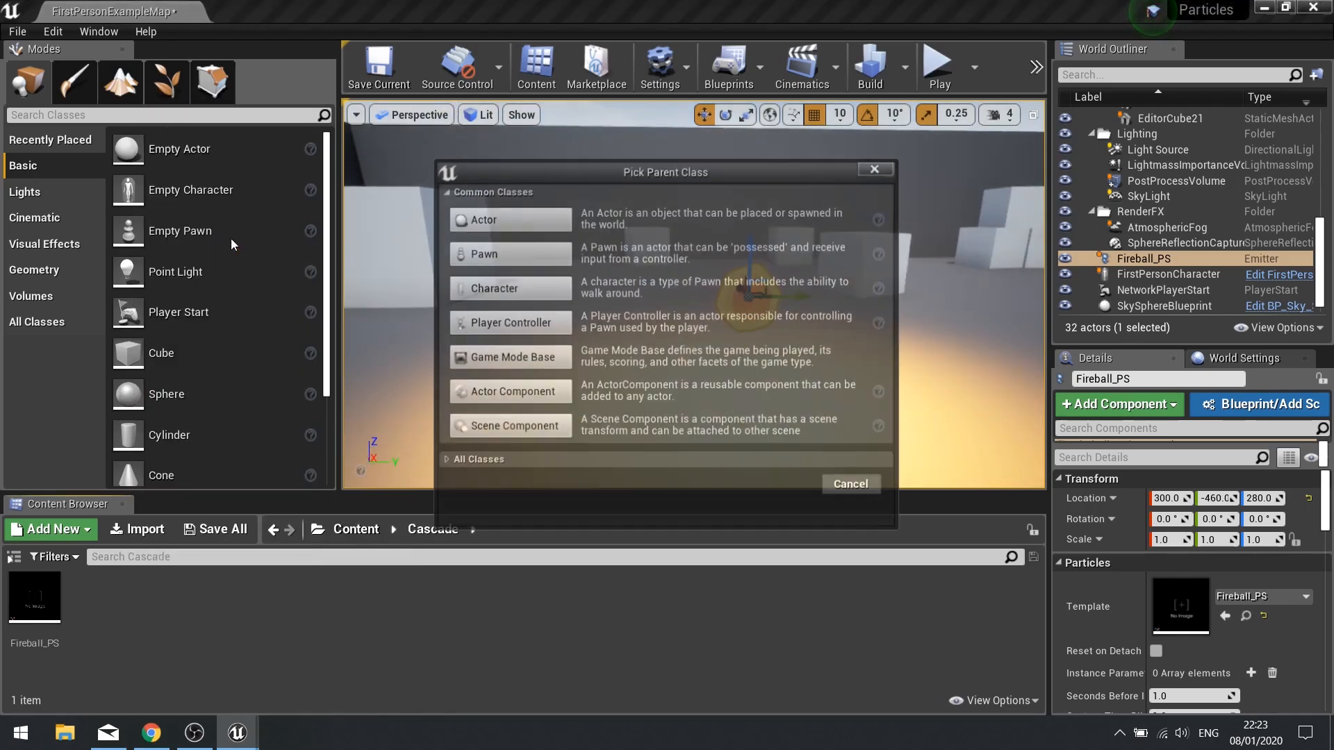
{"action": "left_click", "coordinate": [508, 224]}
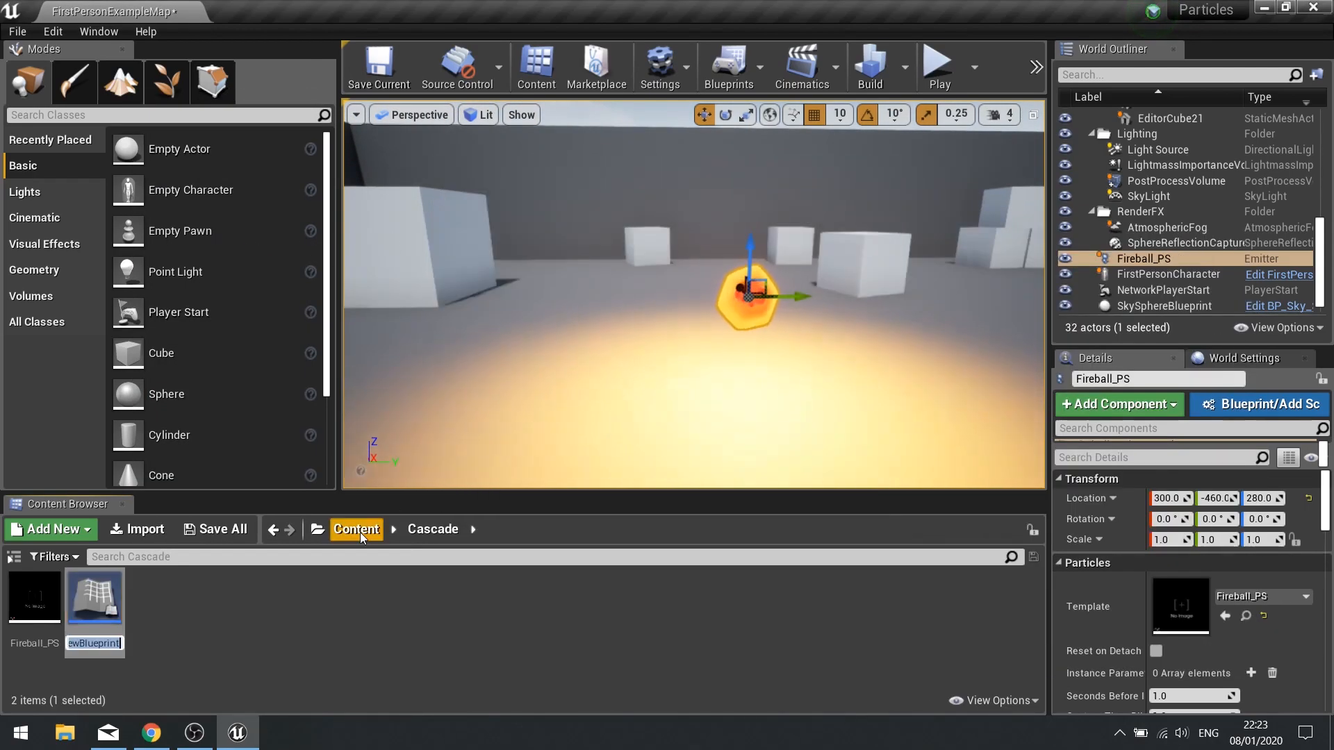
{"action": "key", "text": "Return"}
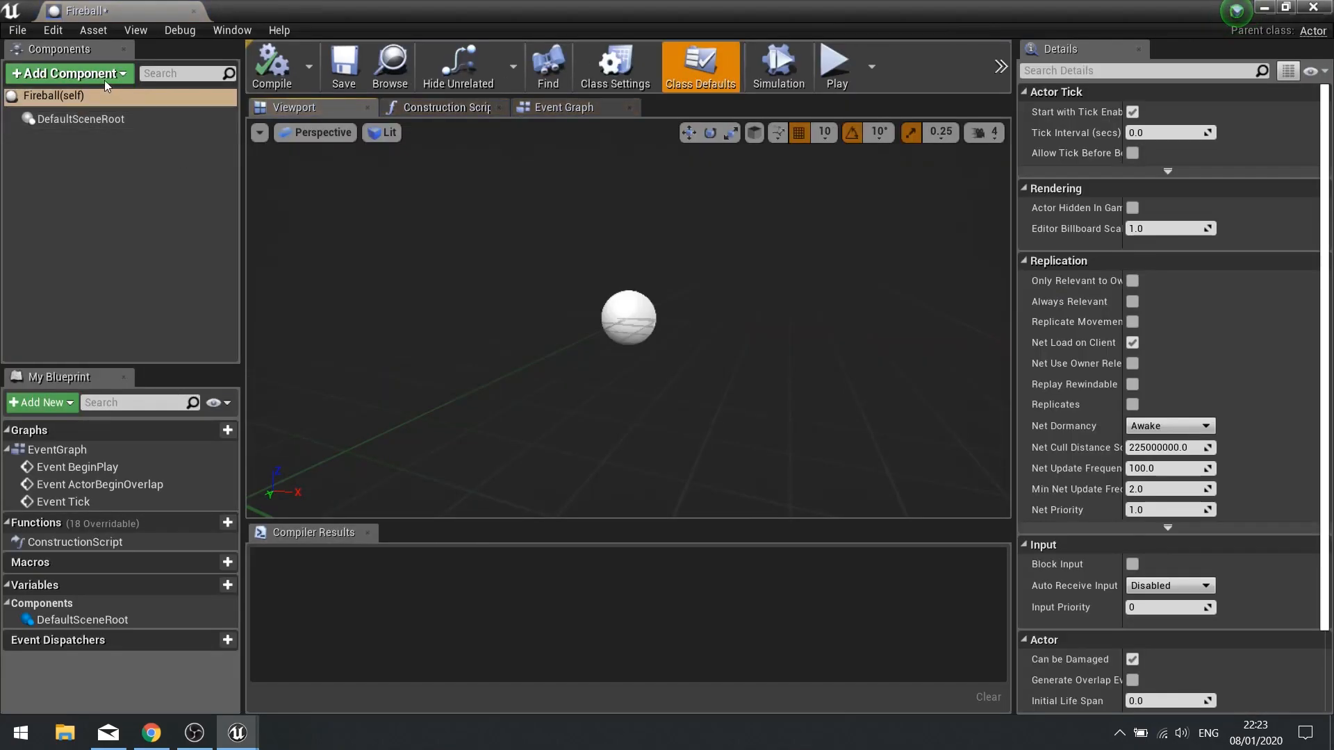
- Add a Particle System component to the Fireball Blueprint and assign Fireball_PS as its template
{"action": "left_click", "coordinate": [103, 76]}
{"action": "type", "text": "partic"}
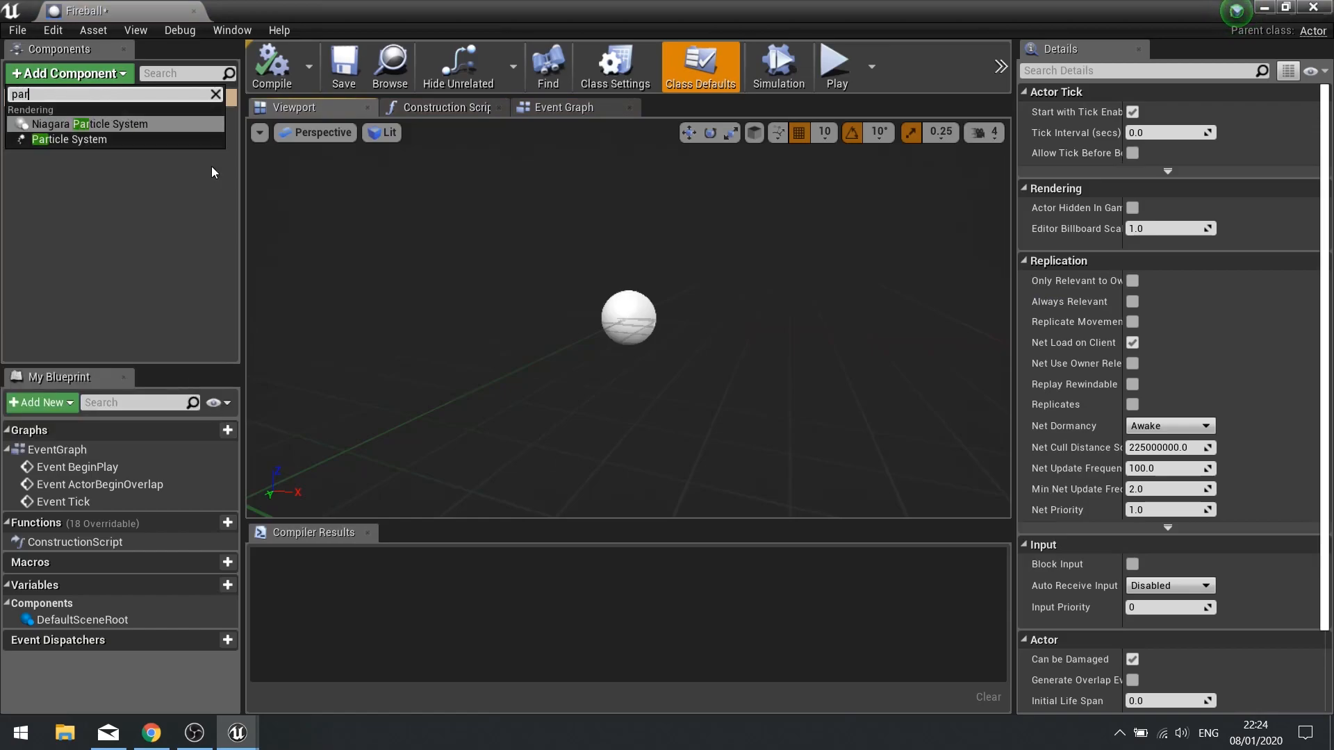
{"action": "left_click", "coordinate": [97, 139]}
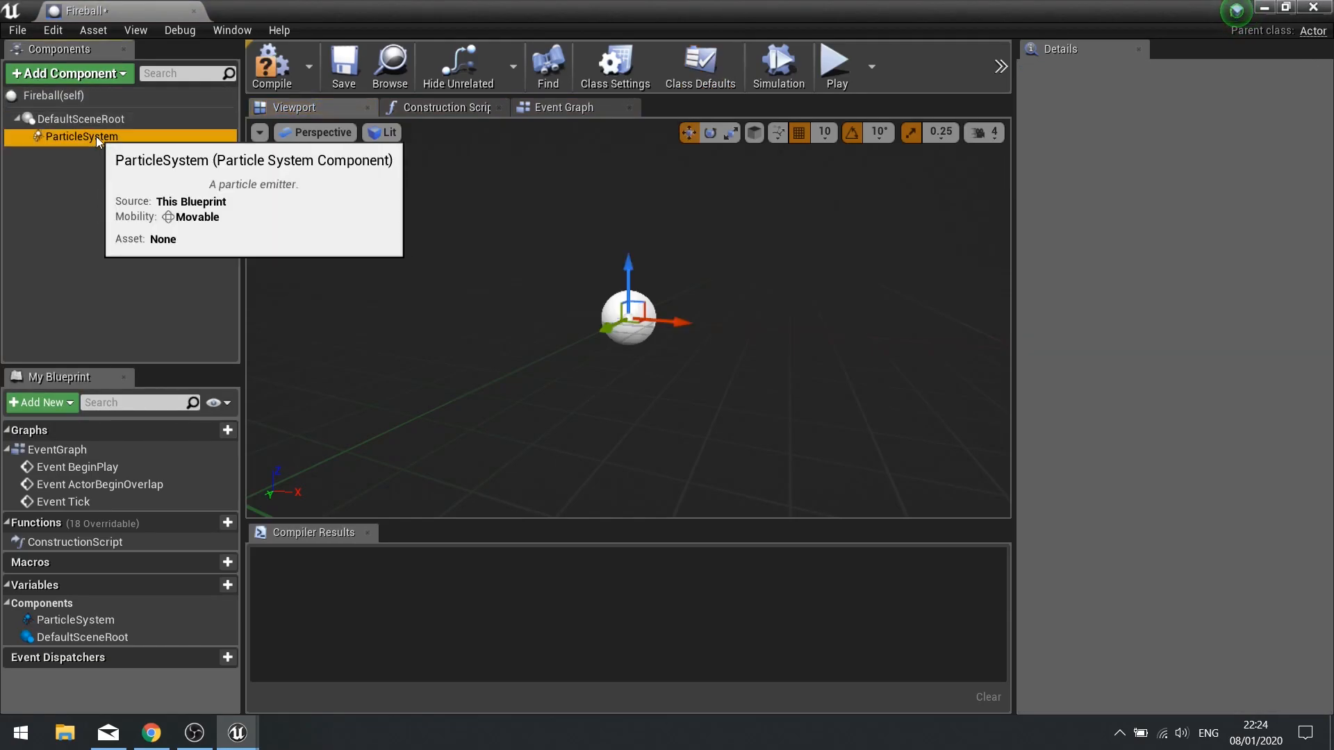
{"action": "left_click", "coordinate": [96, 136]}
{"action": "left_click", "coordinate": [1248, 381]}
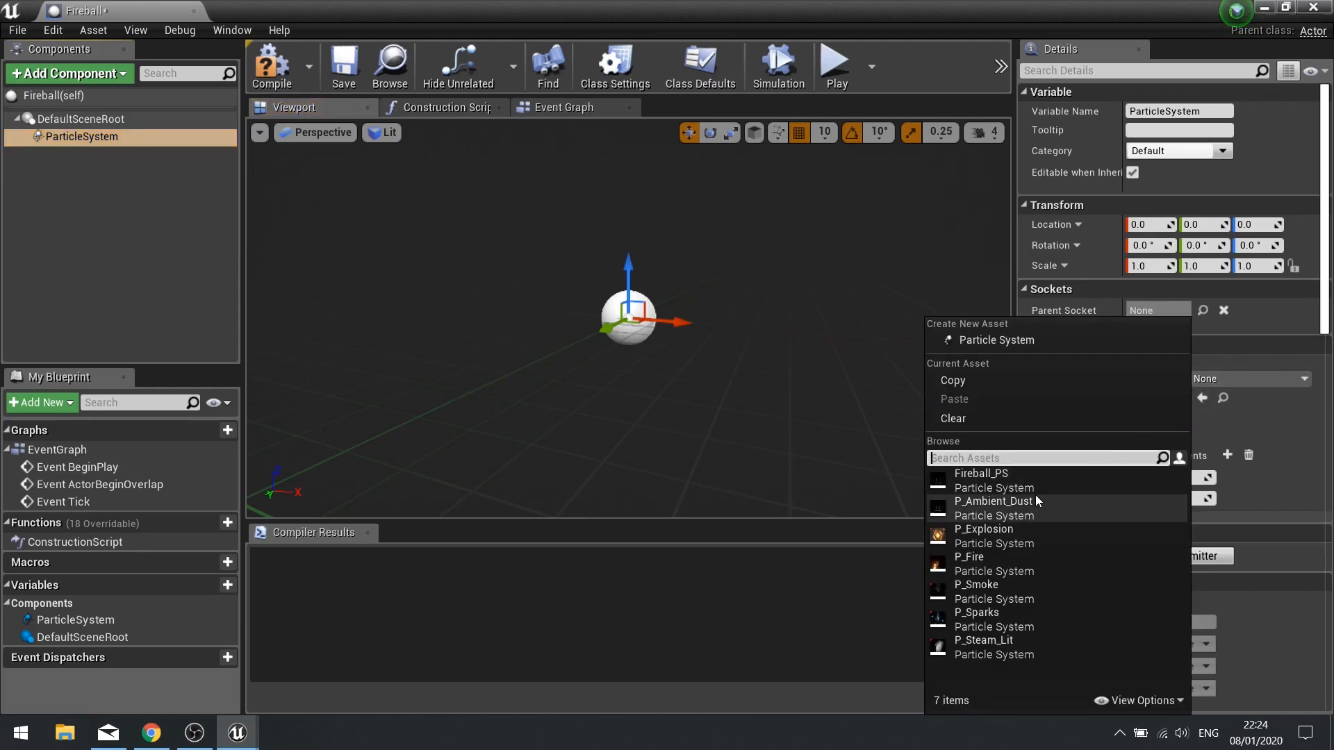
{"action": "left_click", "coordinate": [1000, 479]}
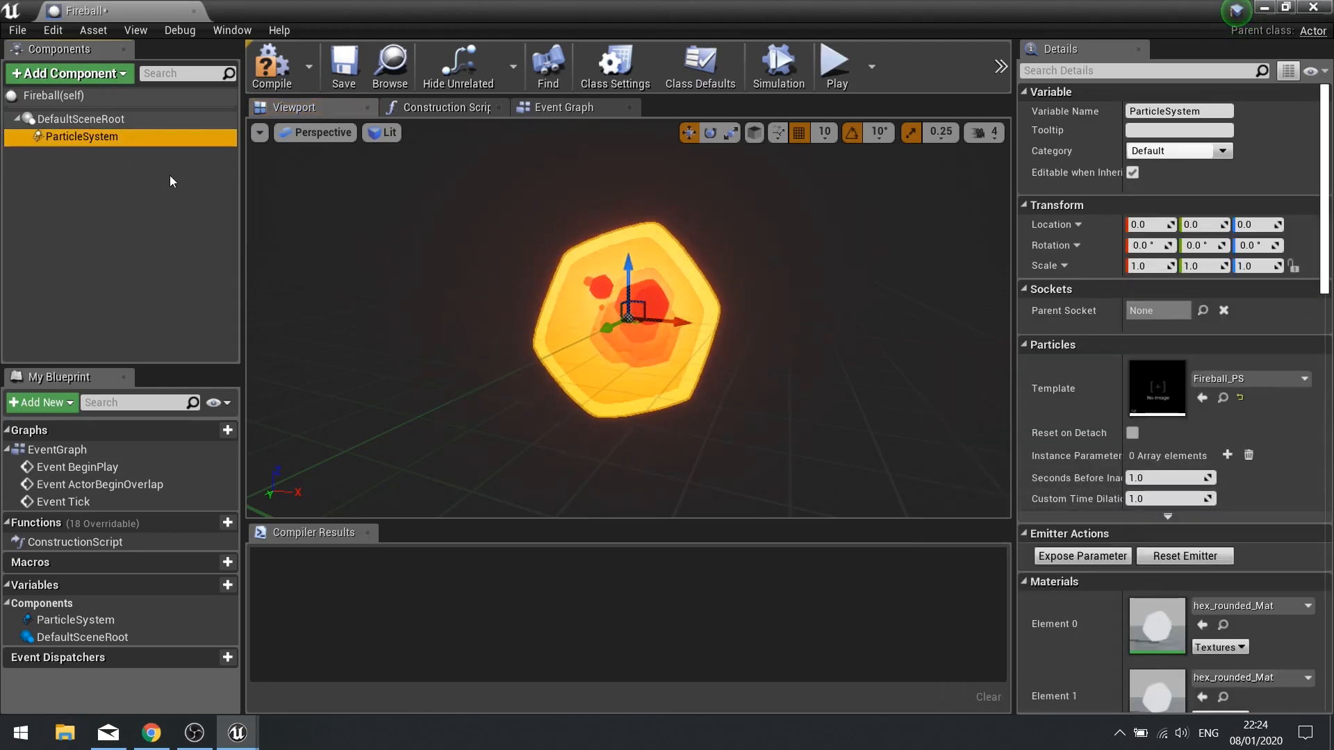
- Add a Projectile Movement component to the Fireball Blueprint and select it
{"action": "left_click", "coordinate": [89, 76]}
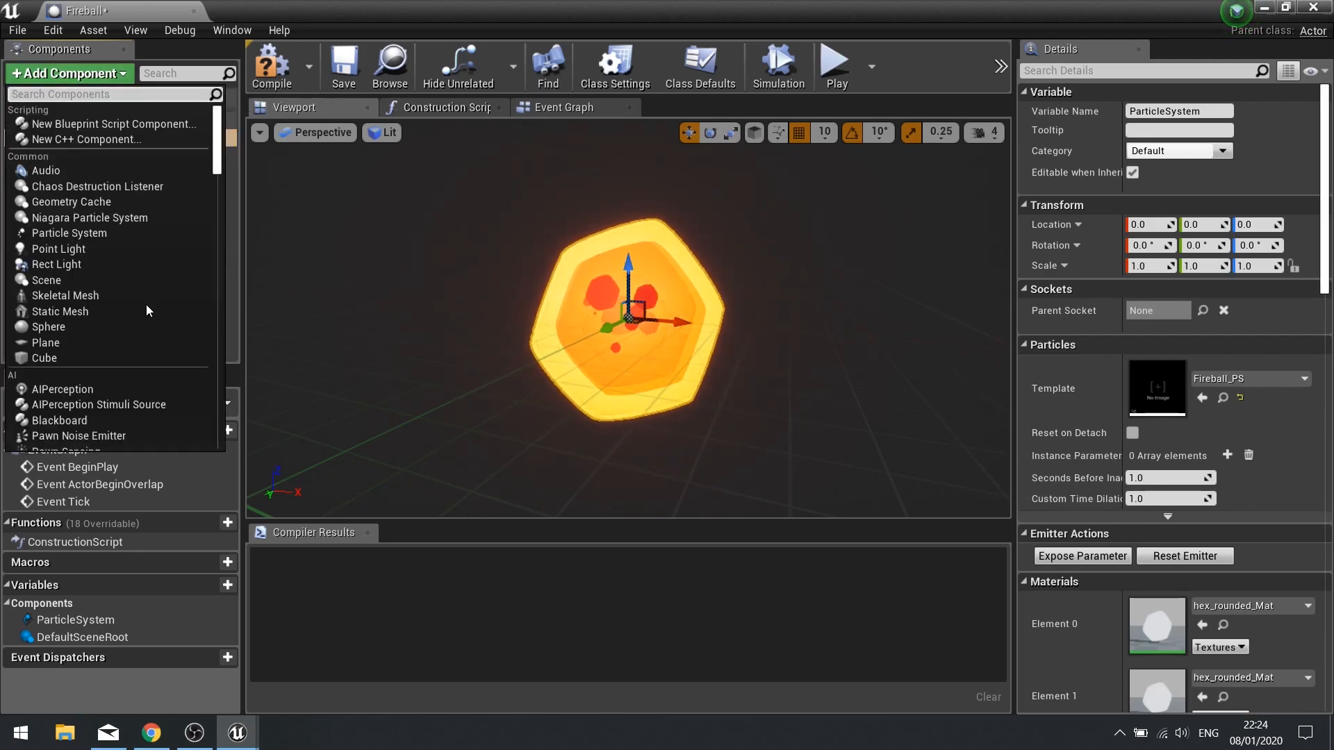
{"action": "type", "text": "pro"}
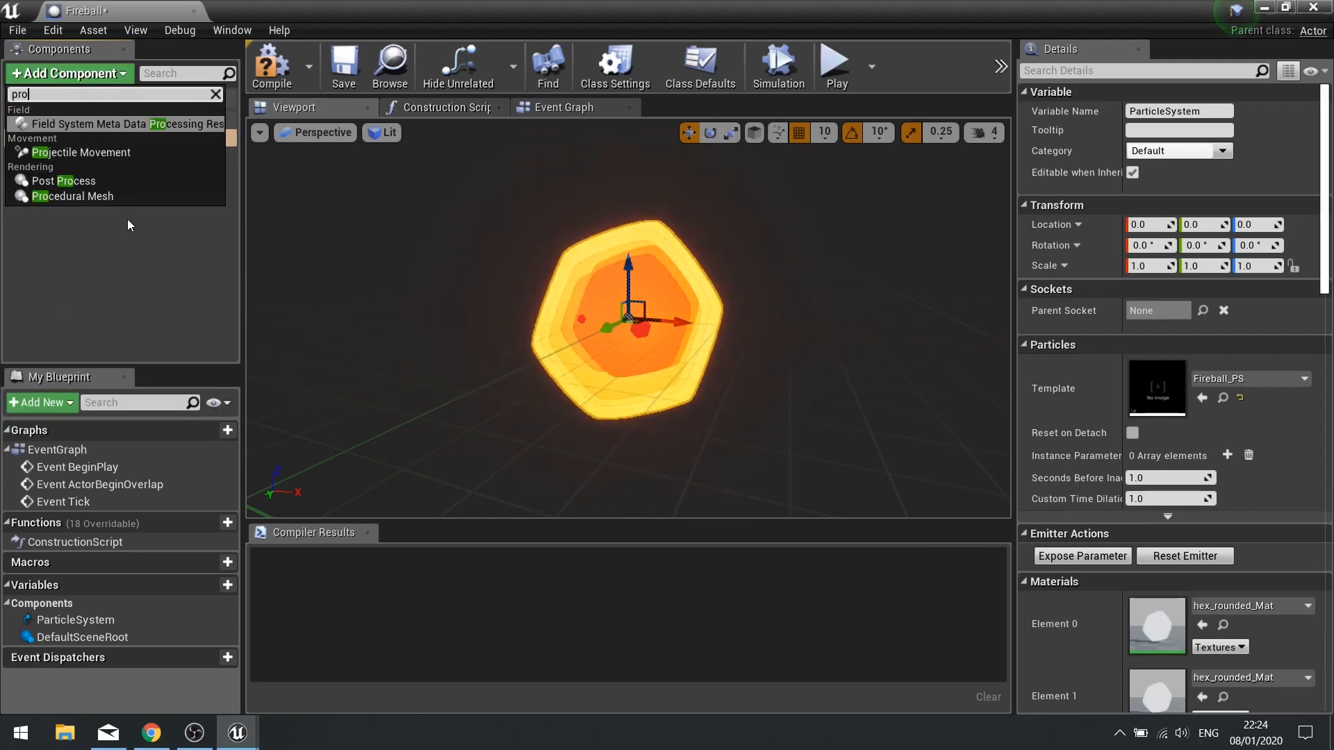
{"action": "left_click", "coordinate": [89, 152]}
{"action": "left_click", "coordinate": [90, 190]}
{"action": "left_click", "coordinate": [85, 160]}
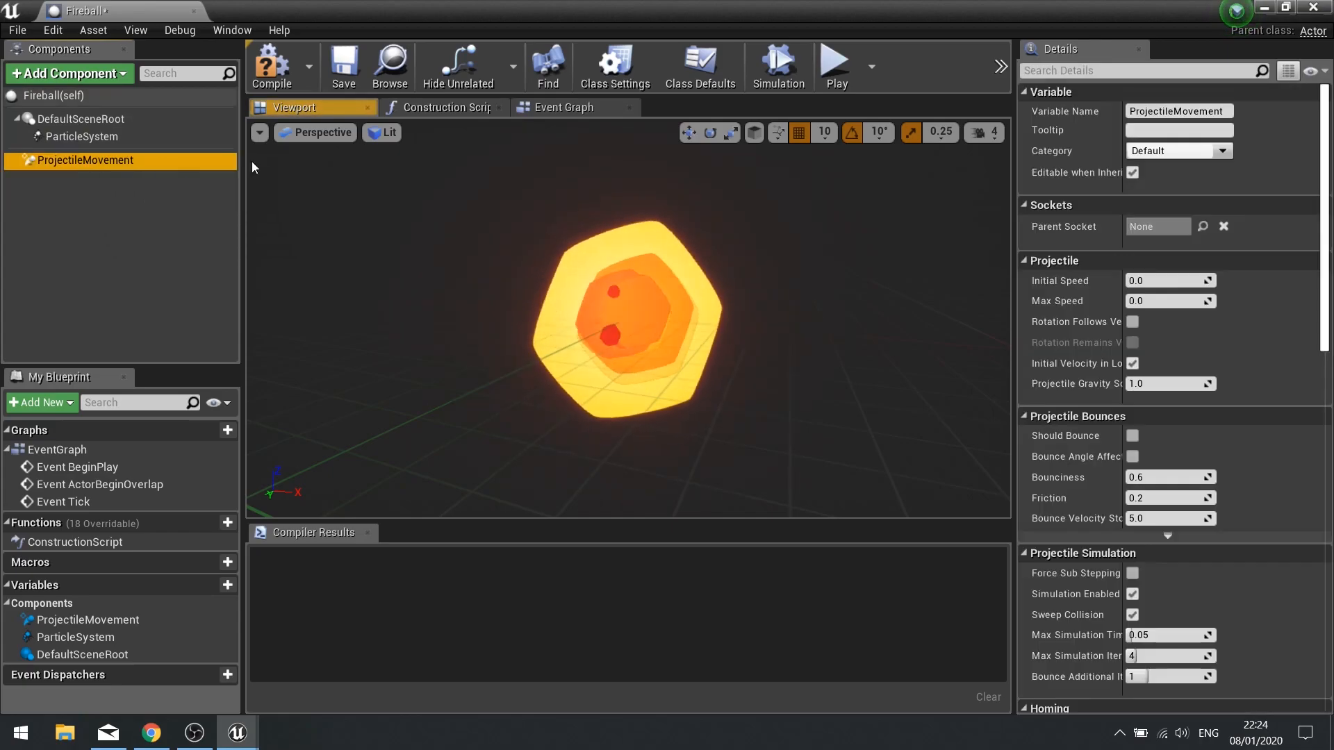
- Set both the Initial Speed and Max Speed of the ProjectileMovement component to 800
{"action": "left_click", "coordinate": [1181, 281]}
{"action": "type", "text": "800"}
{"action": "key", "text": "Tab"}
{"action": "type", "text": "800"}
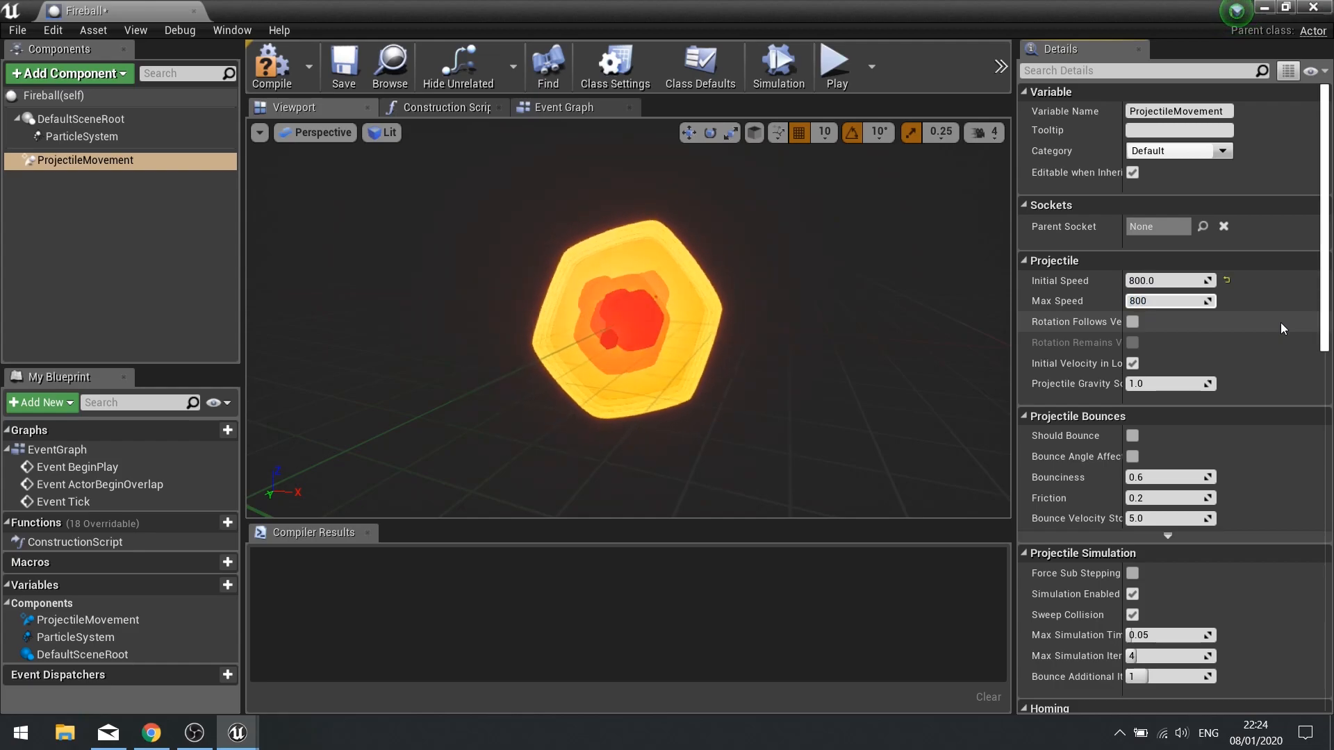
{"action": "key", "text": "Return"}
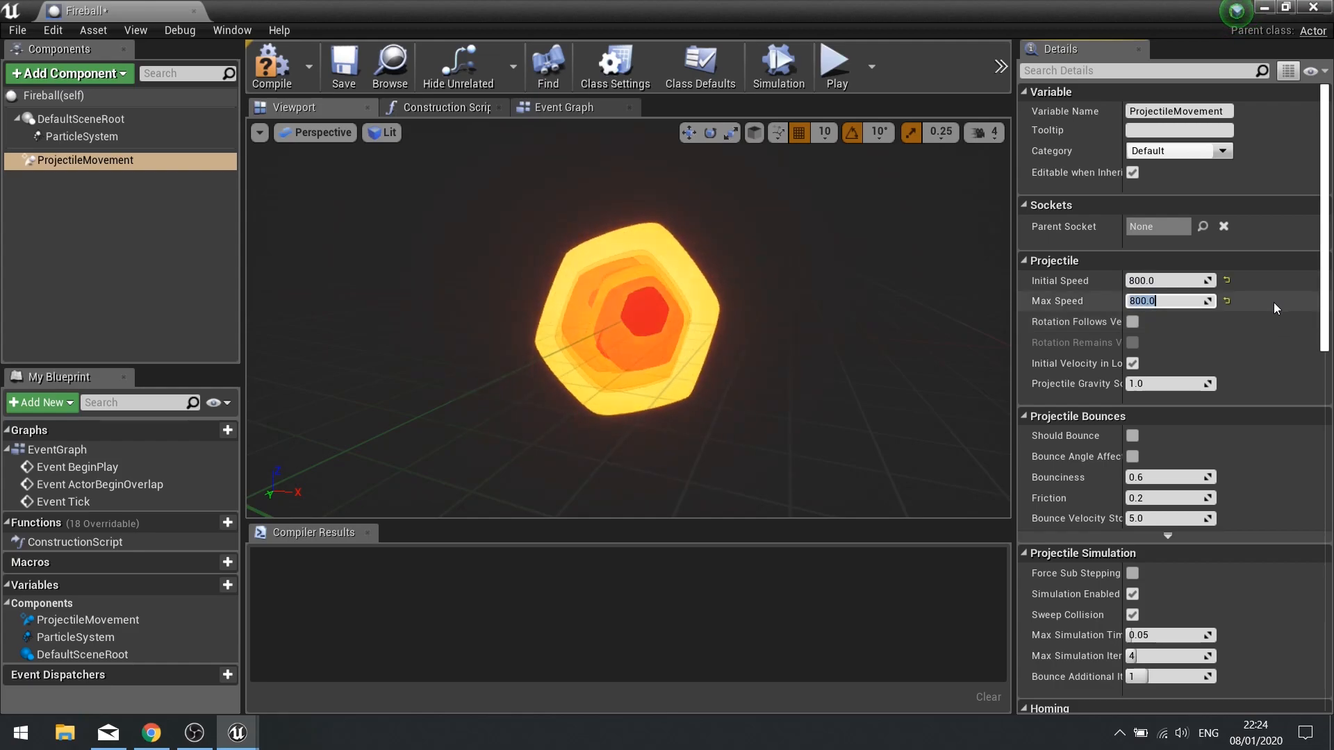
- Set the projectile gravity scale to 0, compile the Fireball Blueprint and return to the level
{"action": "left_click", "coordinate": [1150, 384]}
{"action": "type", "text": "0"}
{"action": "key", "text": "Return"}
{"action": "scroll", "coordinate": [1194, 616], "scroll_direction": "down", "scroll_amount": 5}
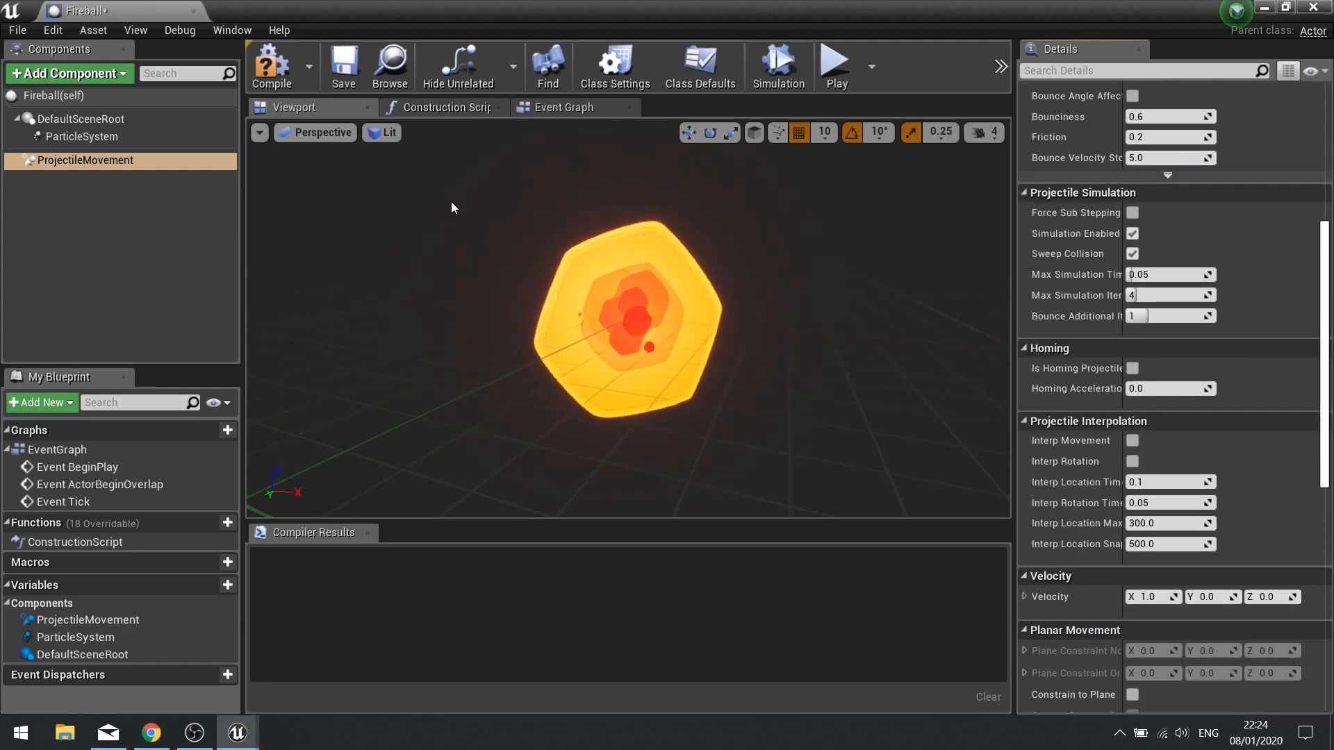
{"action": "left_click", "coordinate": [271, 66]}
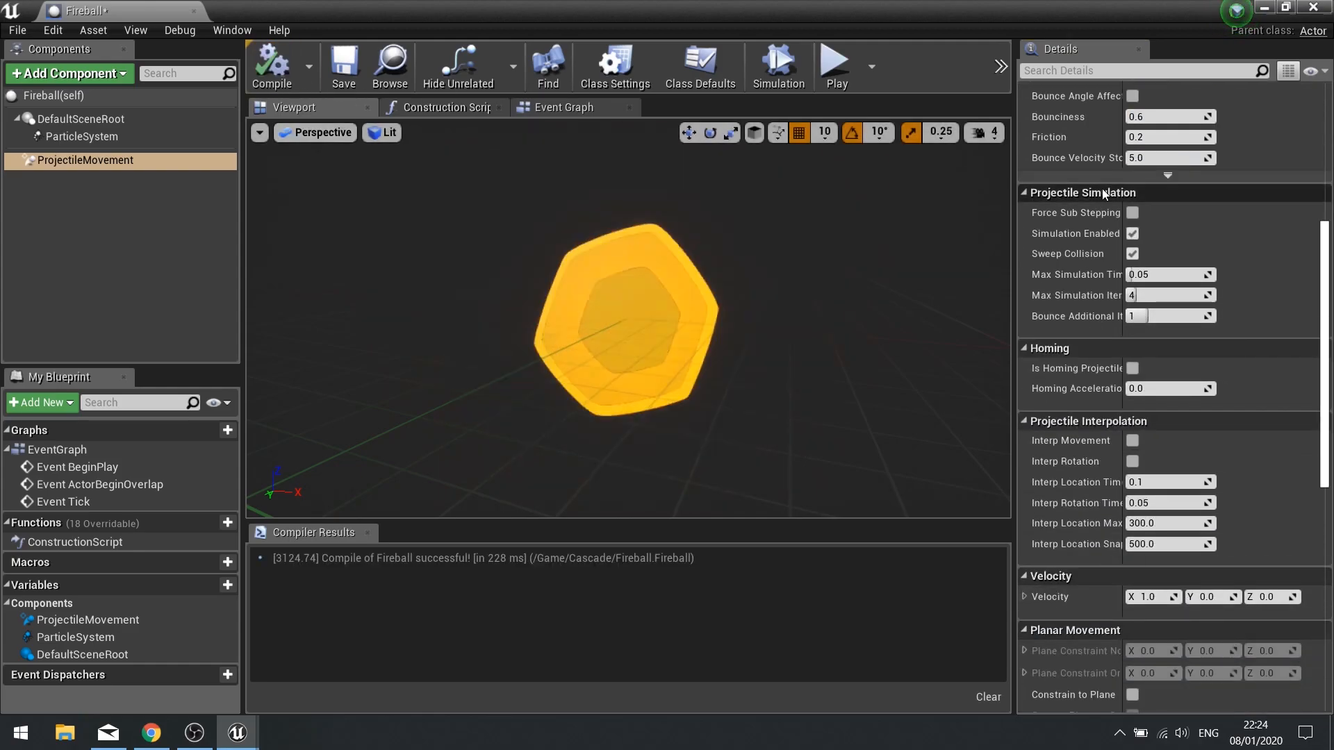
{"action": "left_click", "coordinate": [1314, 7]}
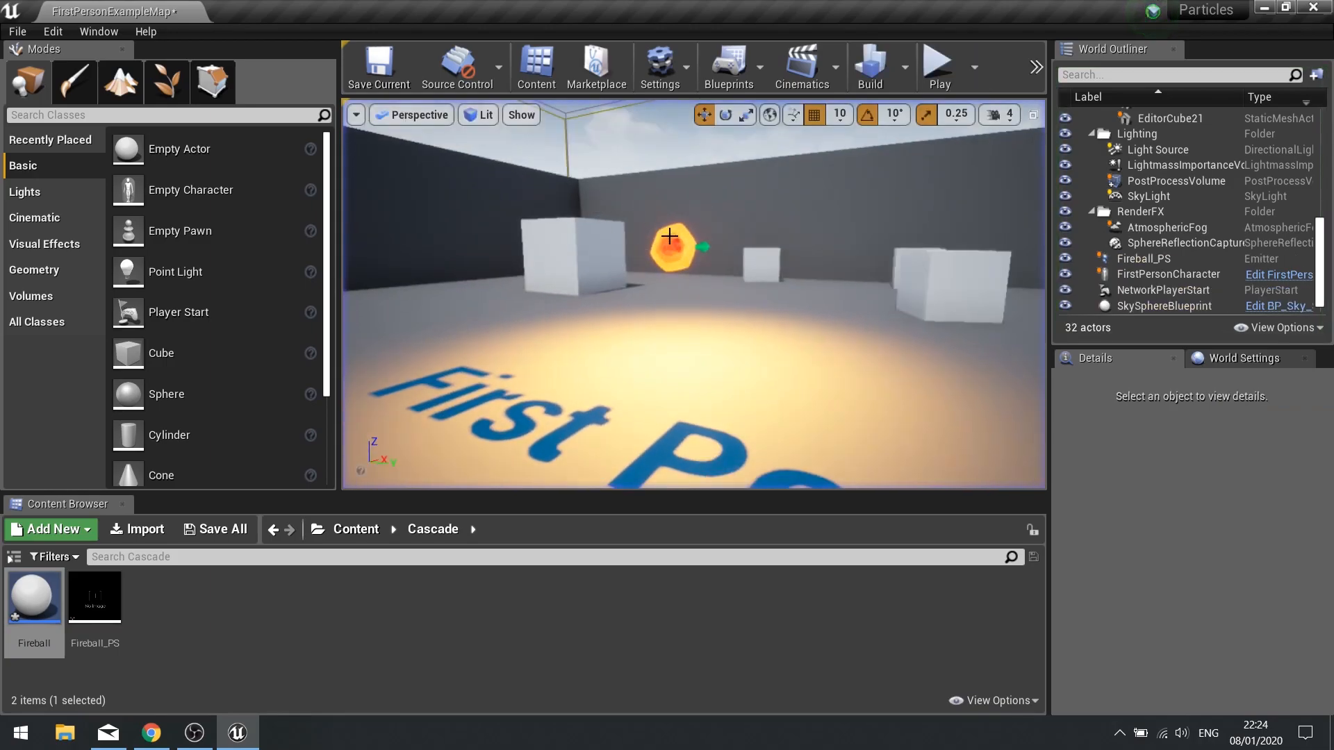
- Replace the Fireball_PS actor in the level with the Fireball Blueprint, rotated 90° about Z
{"action": "left_click", "coordinate": [669, 237]}
{"action": "key", "text": "Delete"}
{"action": "left_click_drag", "start_coordinate": [60, 590], "coordinate": [618, 365]}
{"action": "left_click_drag", "start_coordinate": [608, 316], "coordinate": [695, 250]}
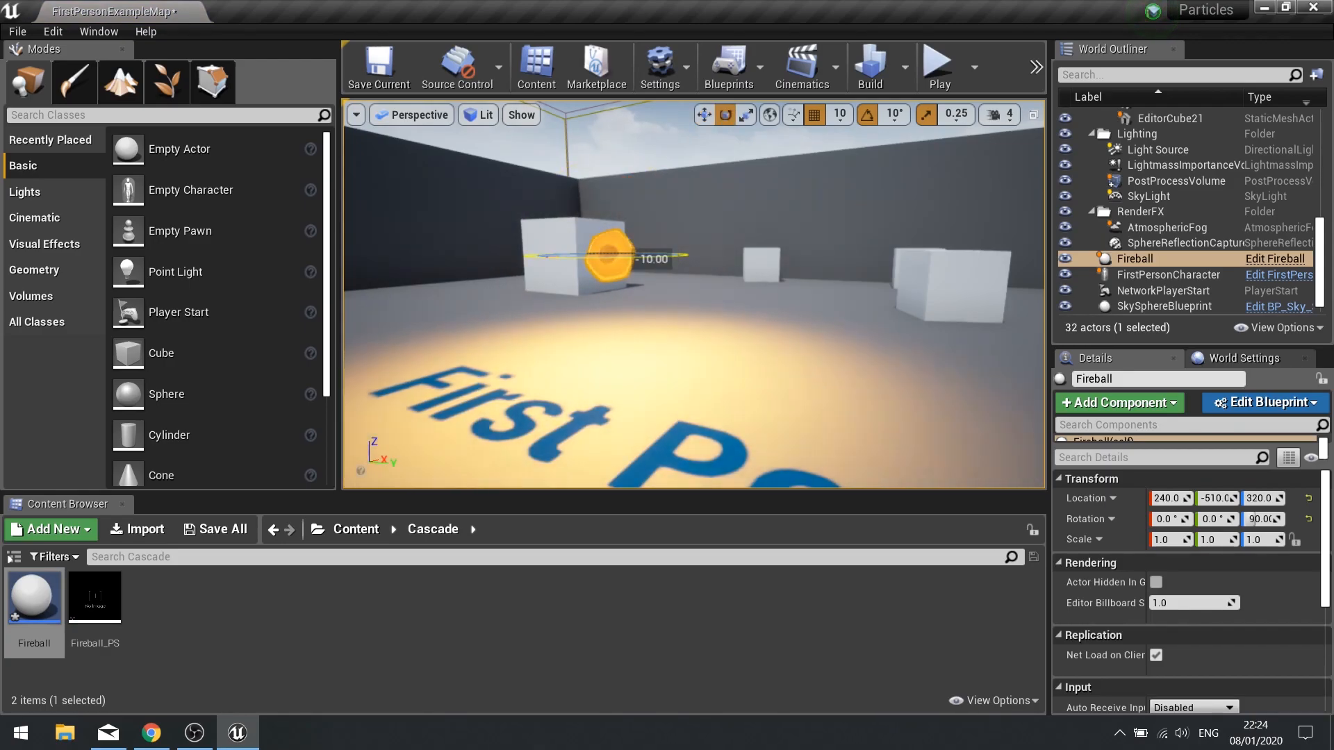
- Play the level twice to watch the projectile's flight, stopping each session
{"action": "left_click", "coordinate": [937, 64]}
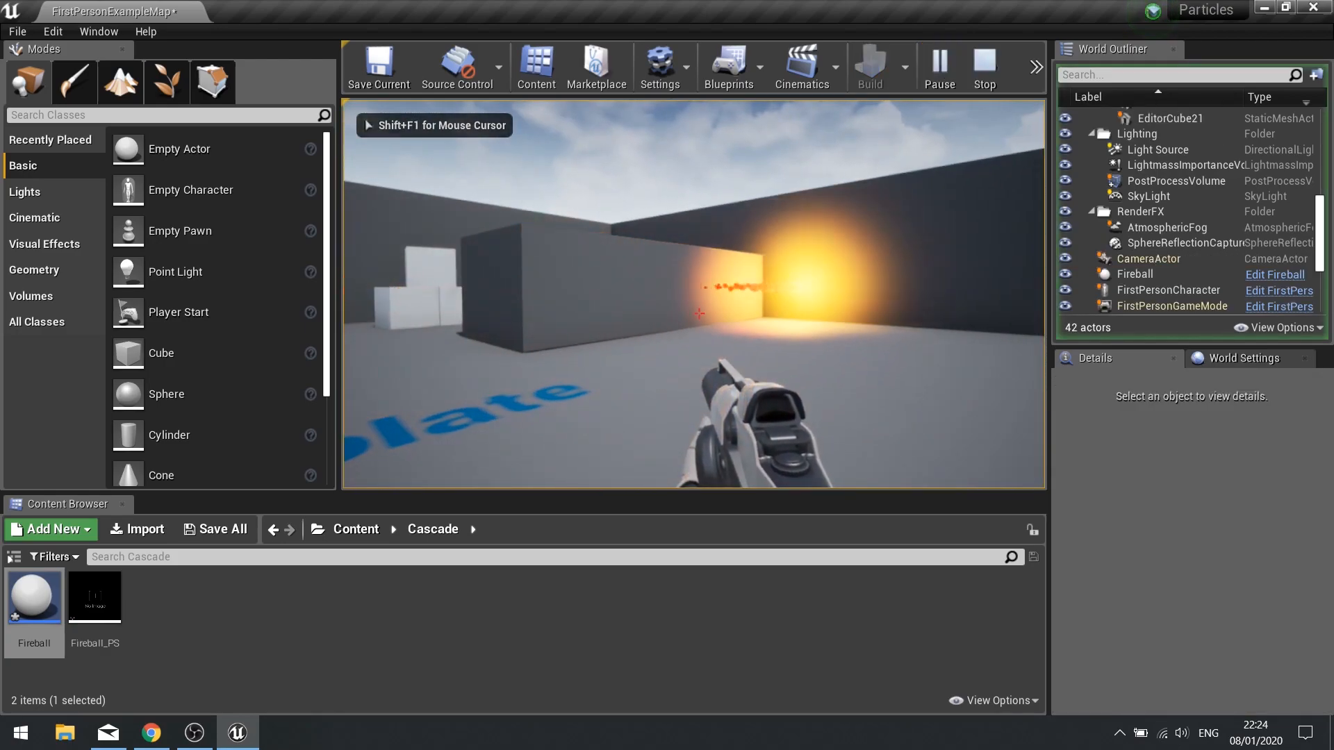
{"action": "key", "text": "Escape"}
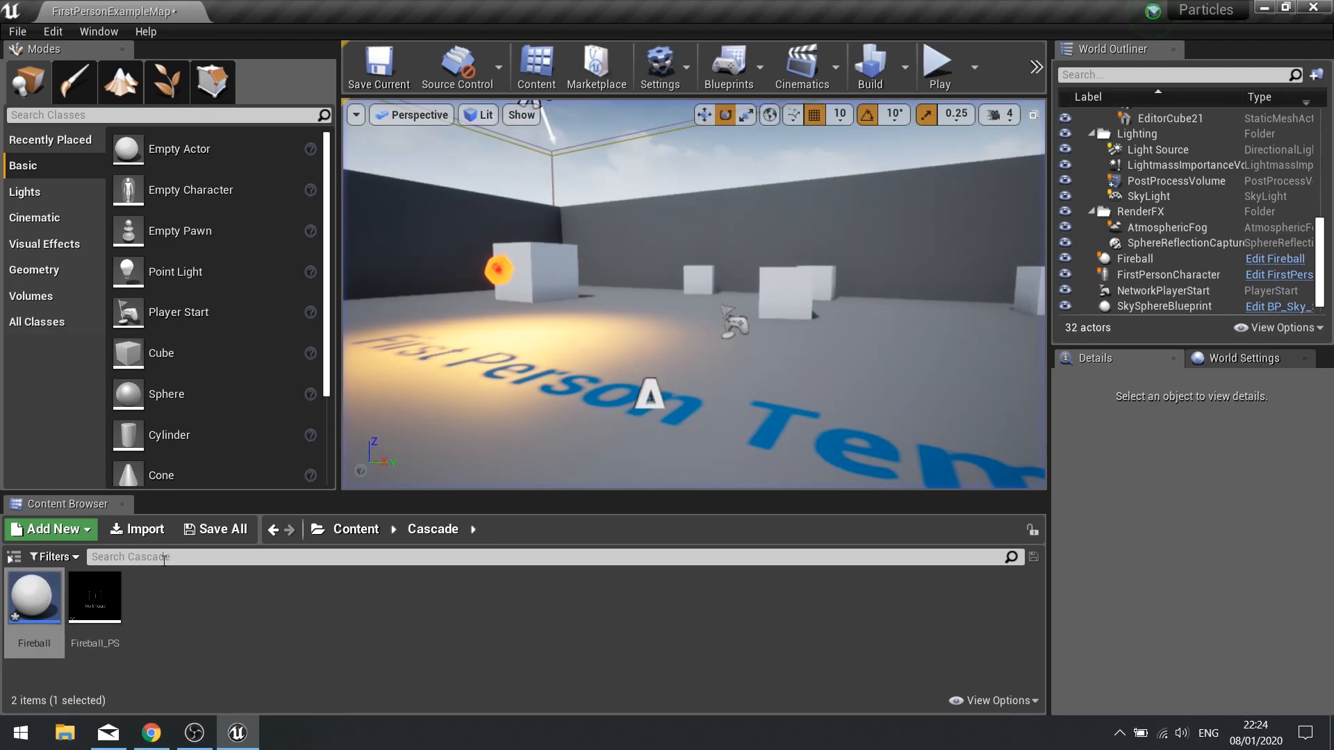
{"action": "left_click", "coordinate": [938, 66]}
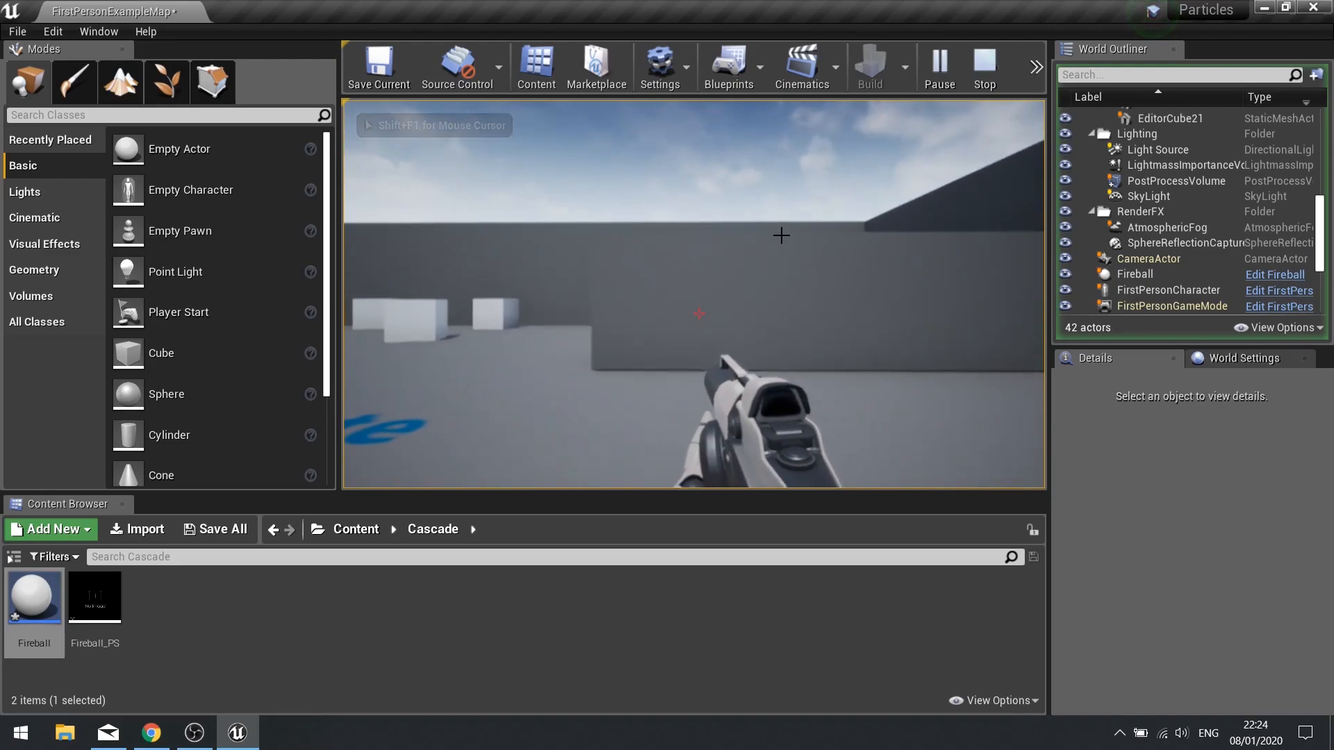
{"action": "key", "text": "Escape"}
- Open the Fireball_PS particle system and duplicate its second emitter to make a third one
{"action": "double_click", "coordinate": [95, 596]}
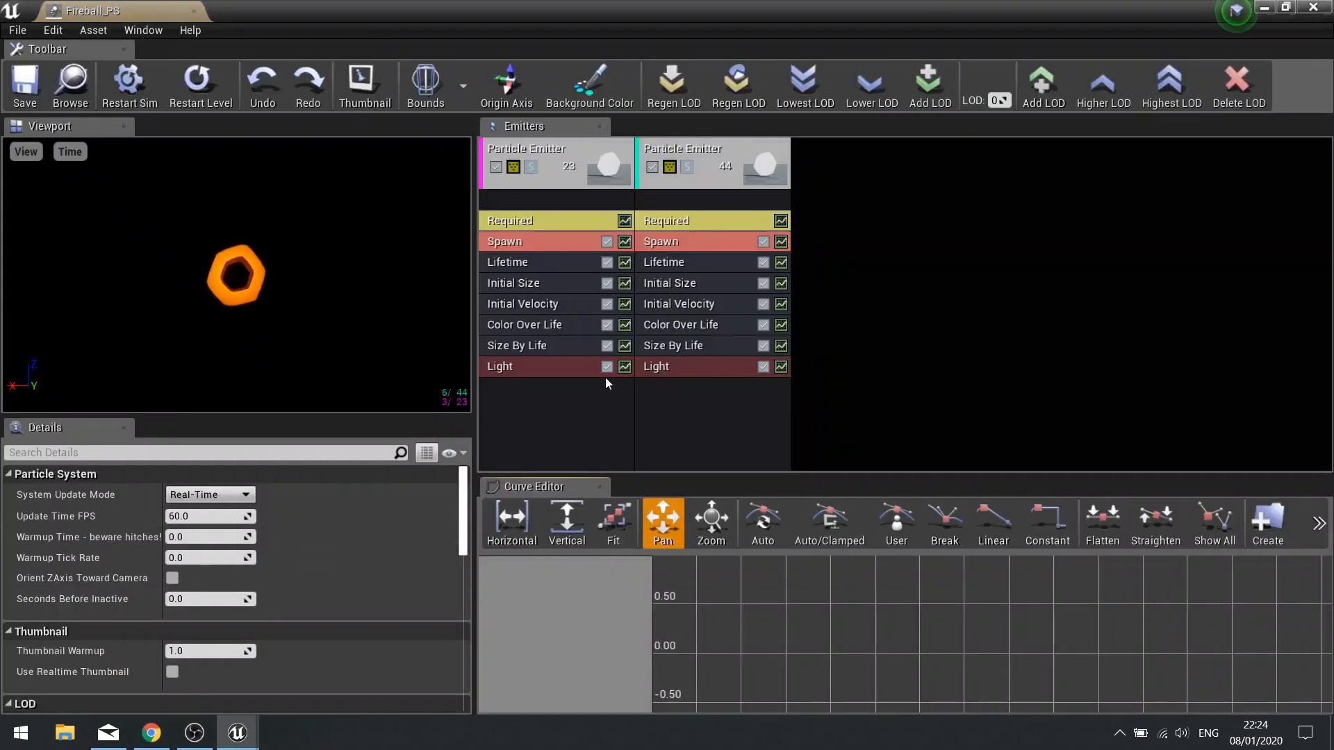
{"action": "left_click", "coordinate": [698, 168]}
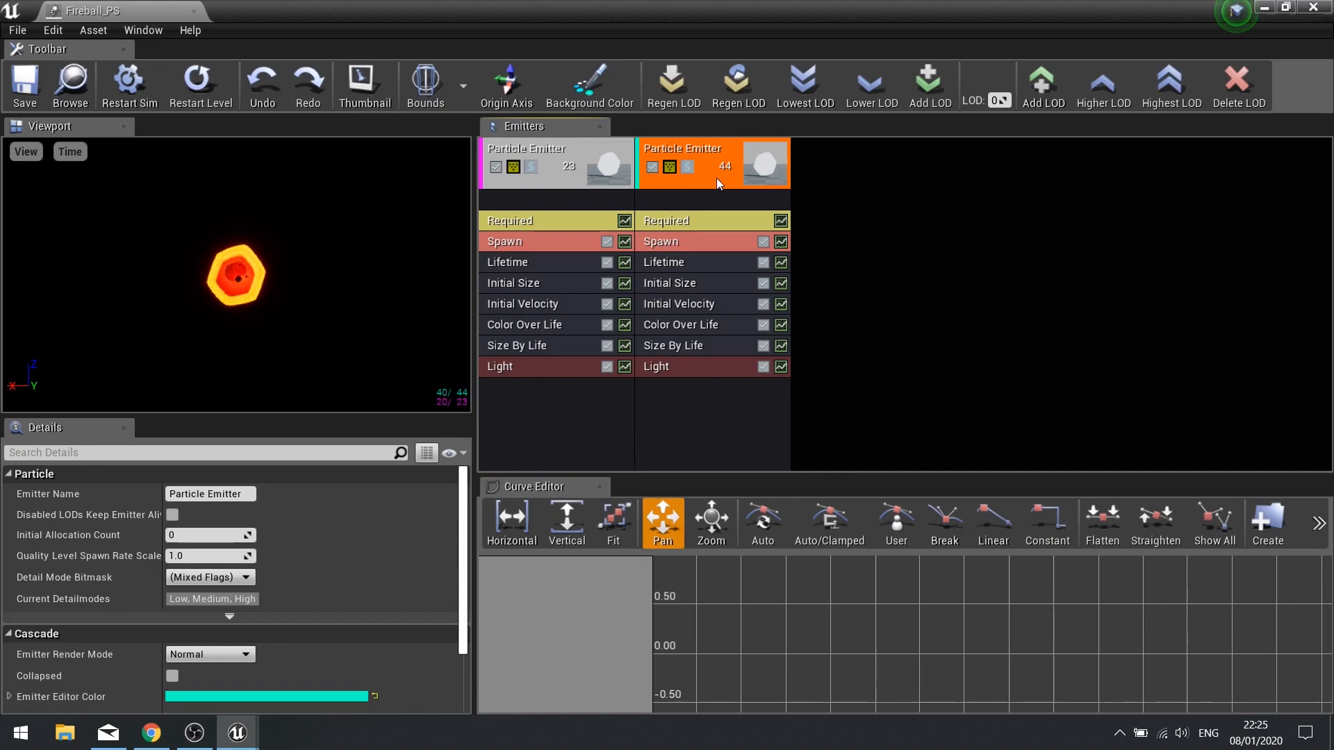
{"action": "right_click", "coordinate": [716, 178]}
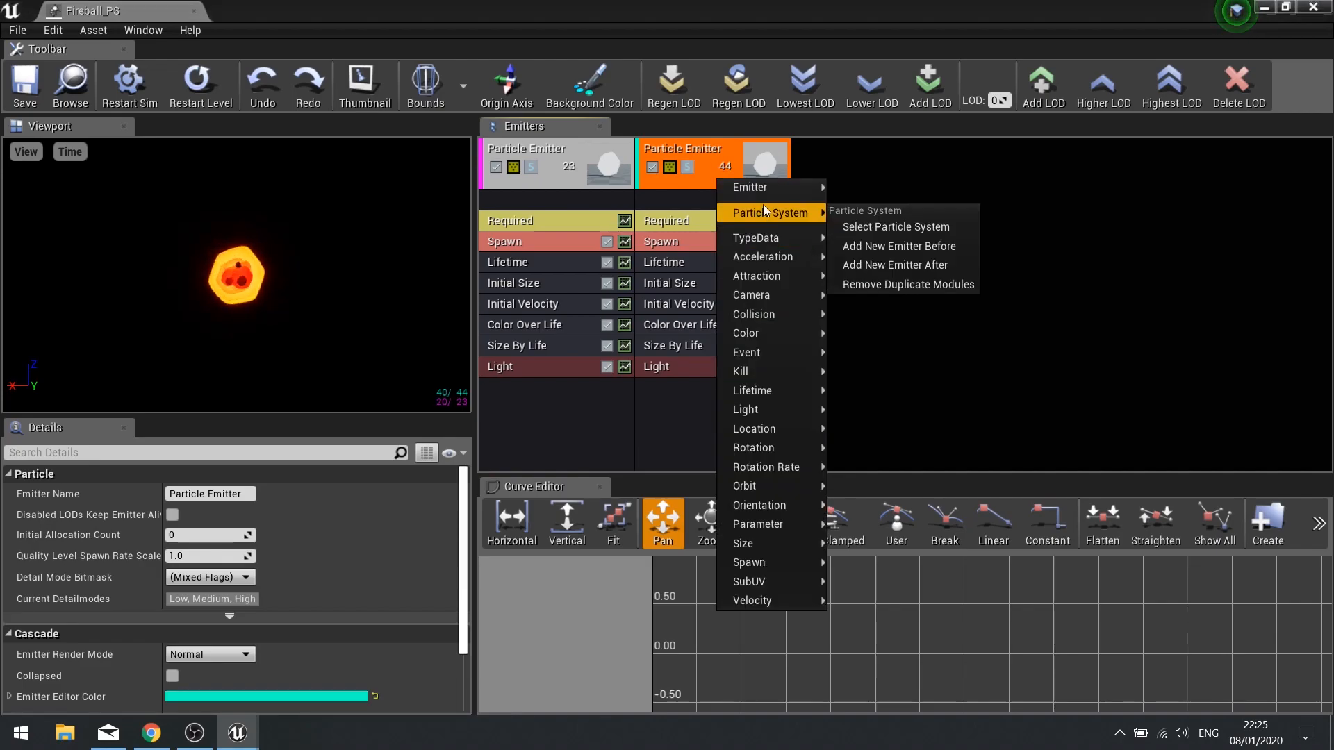
{"action": "mouse_move", "coordinate": [844, 187]}
{"action": "left_click", "coordinate": [881, 220]}
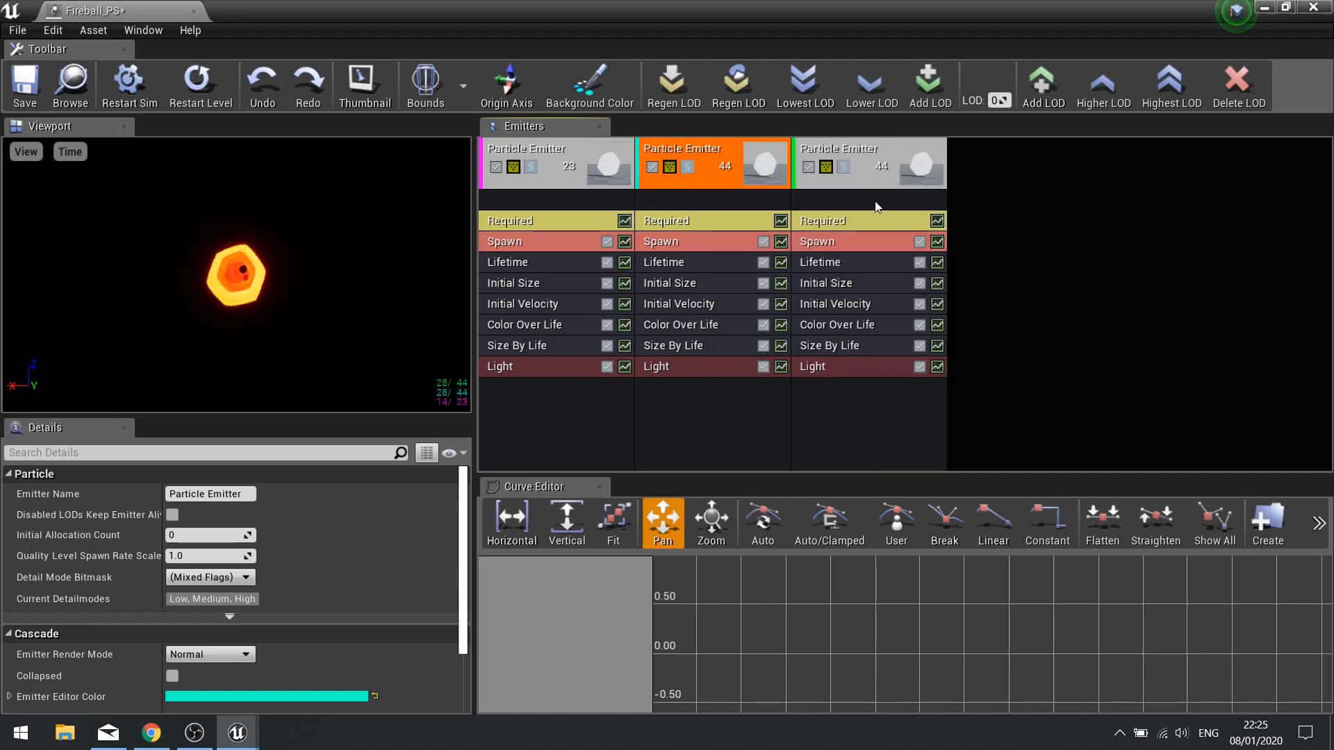
- In the third emitter's Color Over Life module, set the Out Val of point 0 to light grey with a value of about 0.46
{"action": "left_click", "coordinate": [899, 167]}
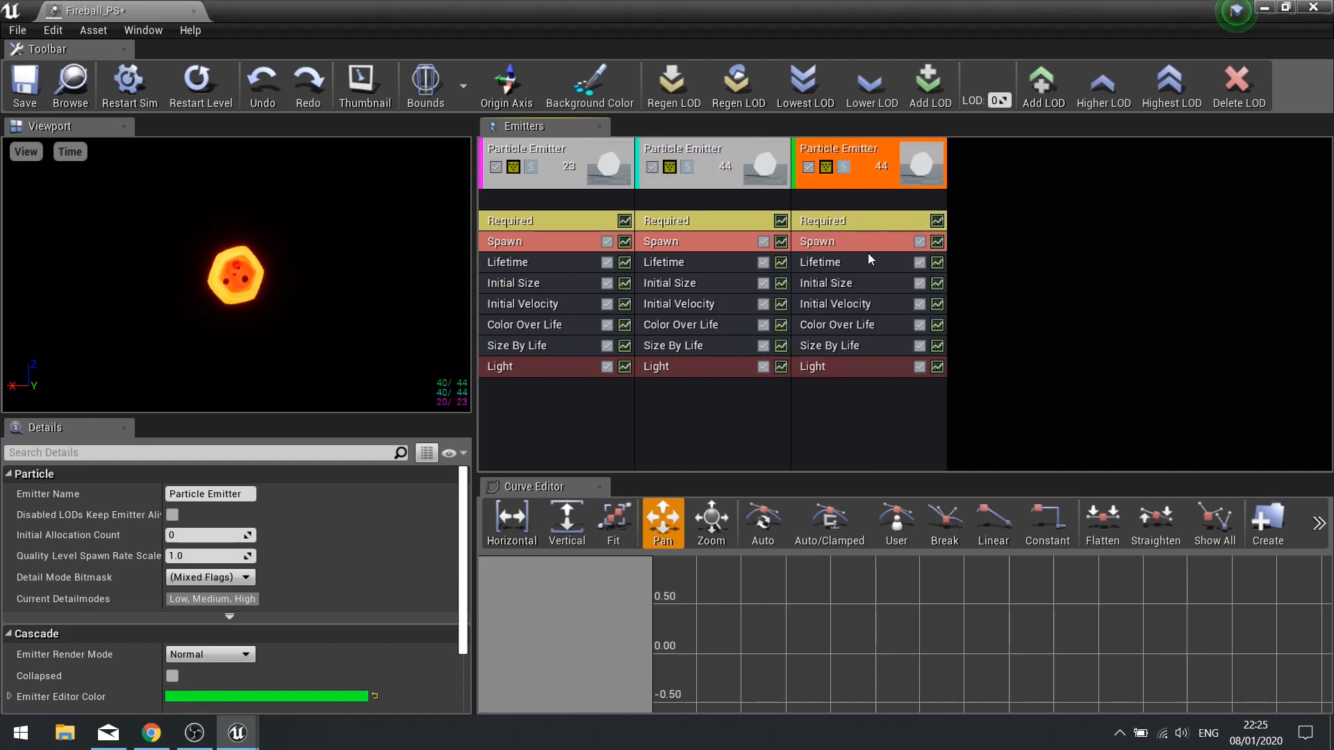
{"action": "left_click", "coordinate": [832, 327]}
{"action": "left_click", "coordinate": [208, 624]}
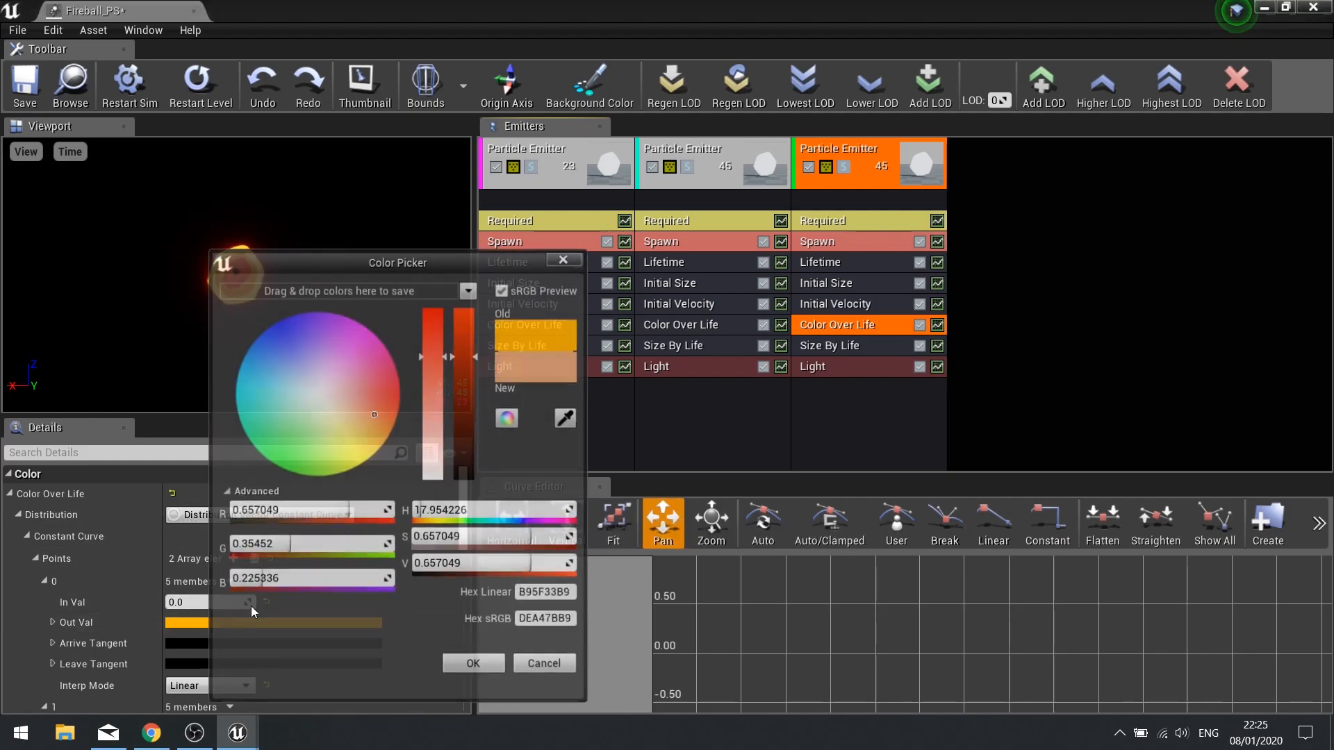
{"action": "left_click_drag", "start_coordinate": [347, 398], "coordinate": [322, 398]}
{"action": "left_click_drag", "start_coordinate": [476, 360], "coordinate": [473, 403]}
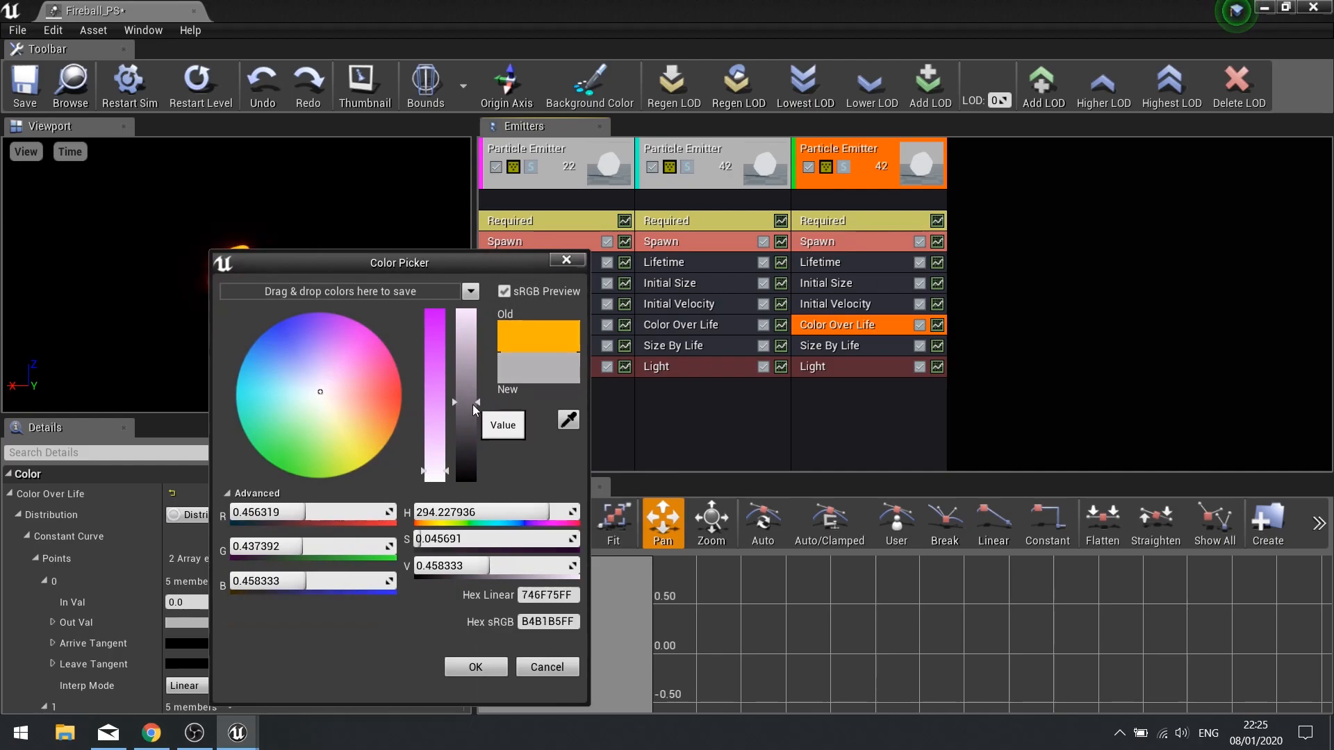
{"action": "left_click", "coordinate": [481, 665]}
- Set the Out Val of Color Over Life point 1 in the third emitter to dark grey with a value of 0.225
{"action": "scroll", "coordinate": [336, 602], "scroll_direction": "down", "scroll_amount": 5}
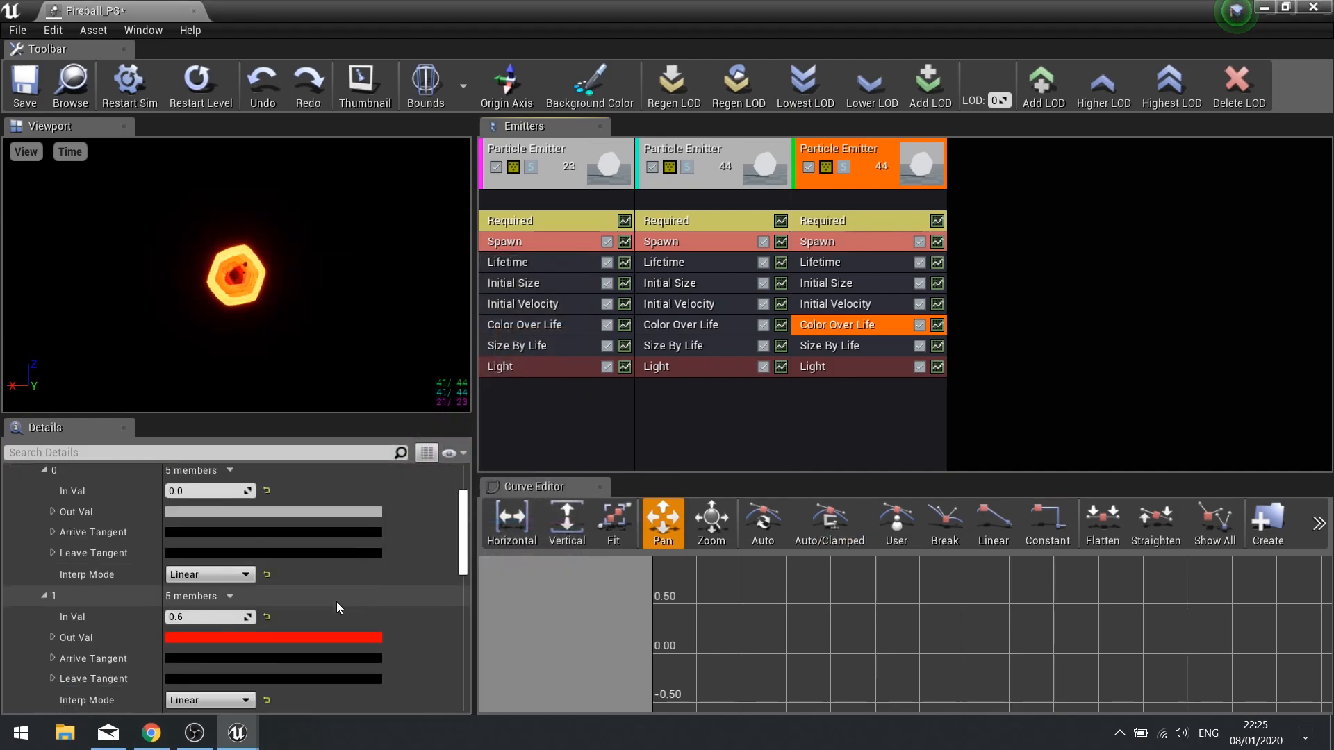
{"action": "left_click", "coordinate": [299, 554]}
{"action": "mouse_move", "coordinate": [384, 391]}
{"action": "left_mouse_down"}
{"action": "mouse_move", "coordinate": [367, 389]}
{"action": "mouse_move", "coordinate": [410, 396]}
{"action": "left_mouse_up"}
{"action": "left_click_drag", "start_coordinate": [556, 399], "coordinate": [555, 442]}
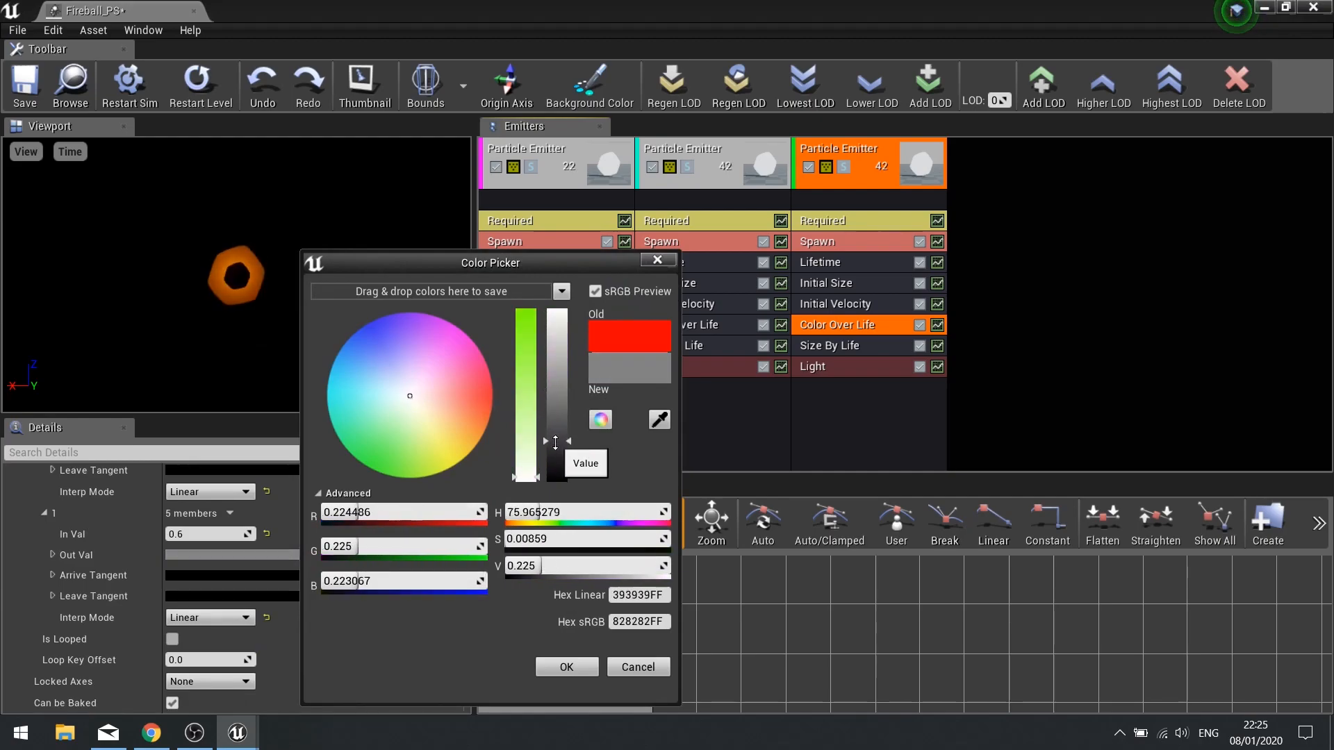
{"action": "left_click", "coordinate": [554, 666]}
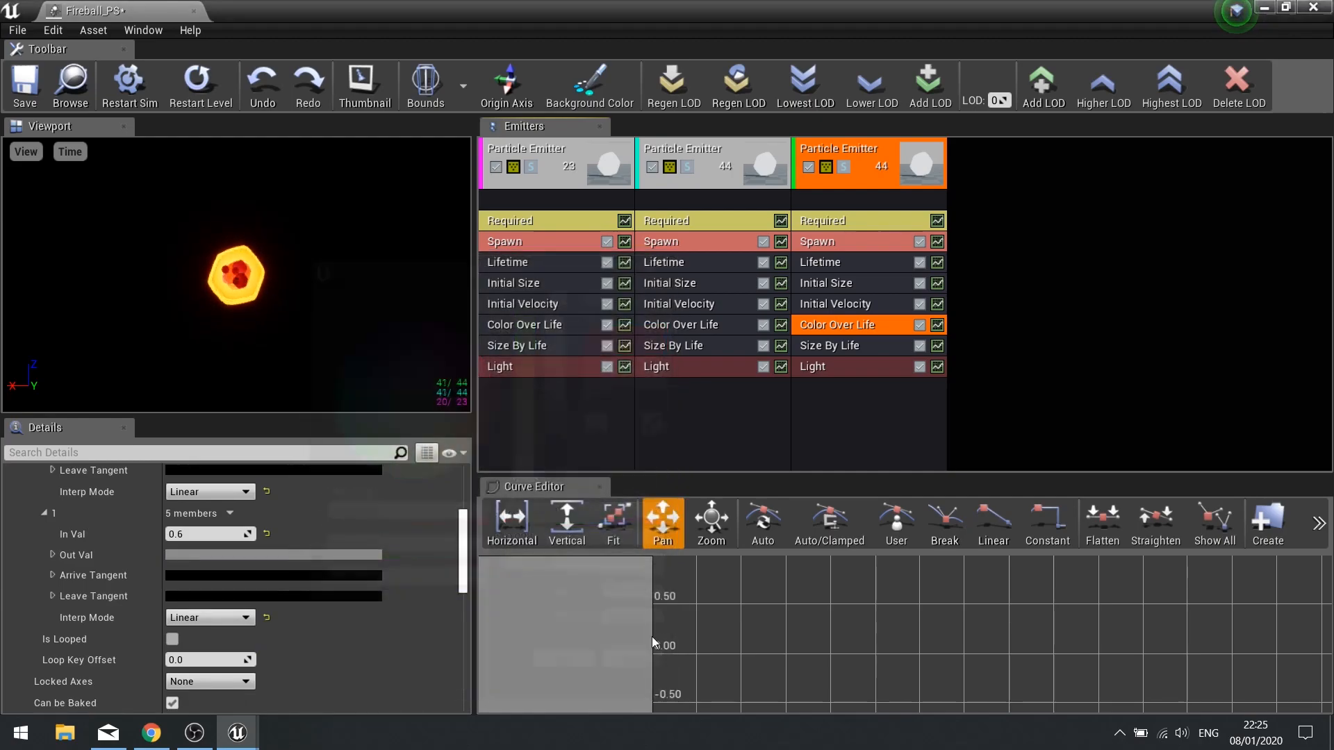
- Set the Emitter Delay in the third emitter's Required module to 0.2
{"action": "left_click", "coordinate": [853, 427]}
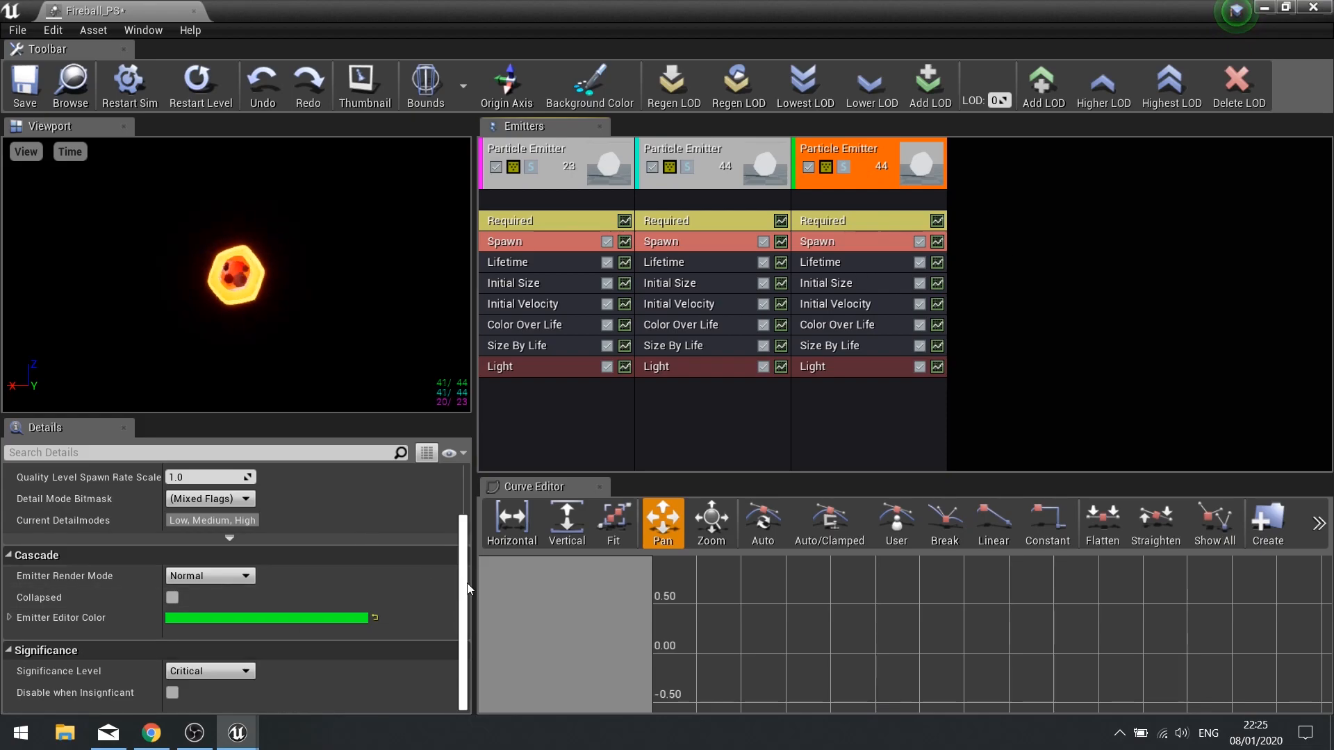
{"action": "scroll", "coordinate": [464, 605], "scroll_direction": "up", "scroll_amount": 2}
{"action": "left_click", "coordinate": [820, 224]}
{"action": "scroll", "coordinate": [415, 615], "scroll_direction": "down", "scroll_amount": 10}
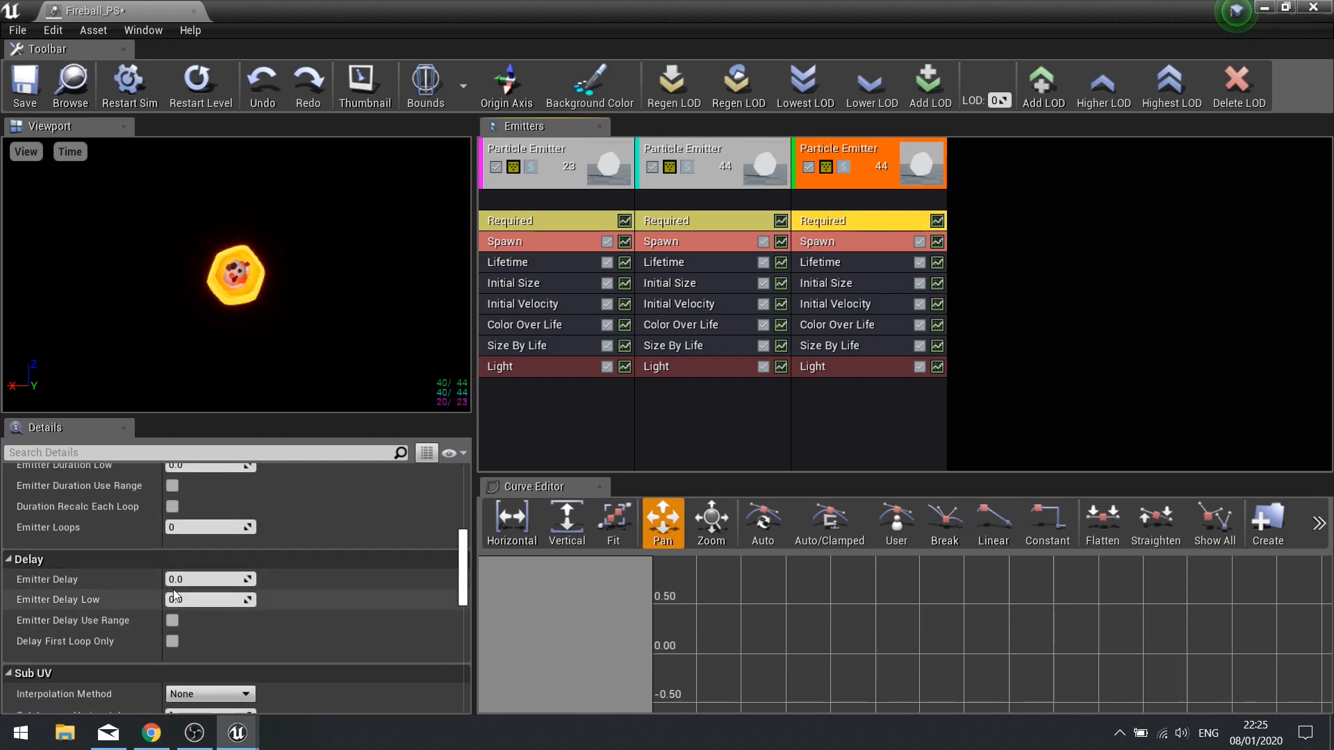
{"action": "left_click", "coordinate": [195, 581]}
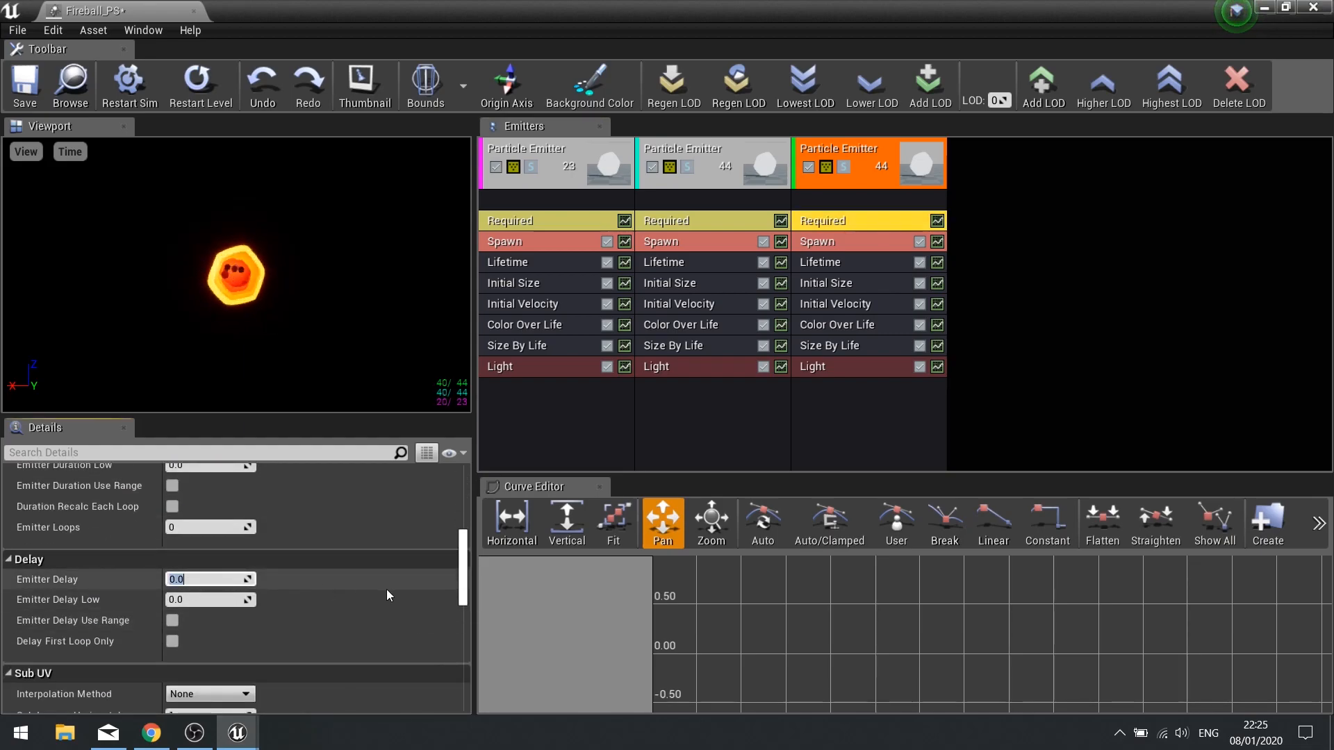
{"action": "type", "text": "0.2"}
{"action": "key", "text": "Return"}
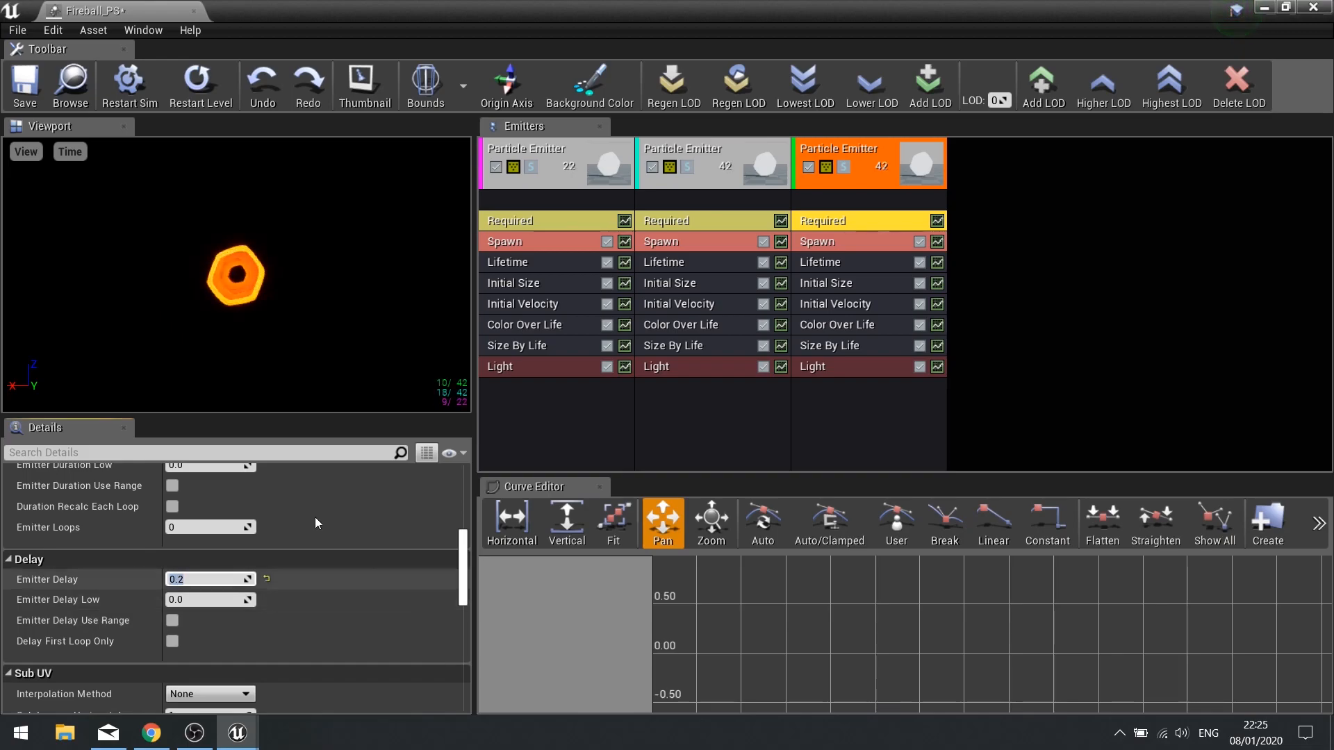
- Save the Fireball_PS particle system, return to the level and play it to test the three-emitter fireball
{"action": "left_click", "coordinate": [28, 83]}
{"action": "left_click", "coordinate": [1313, 7]}
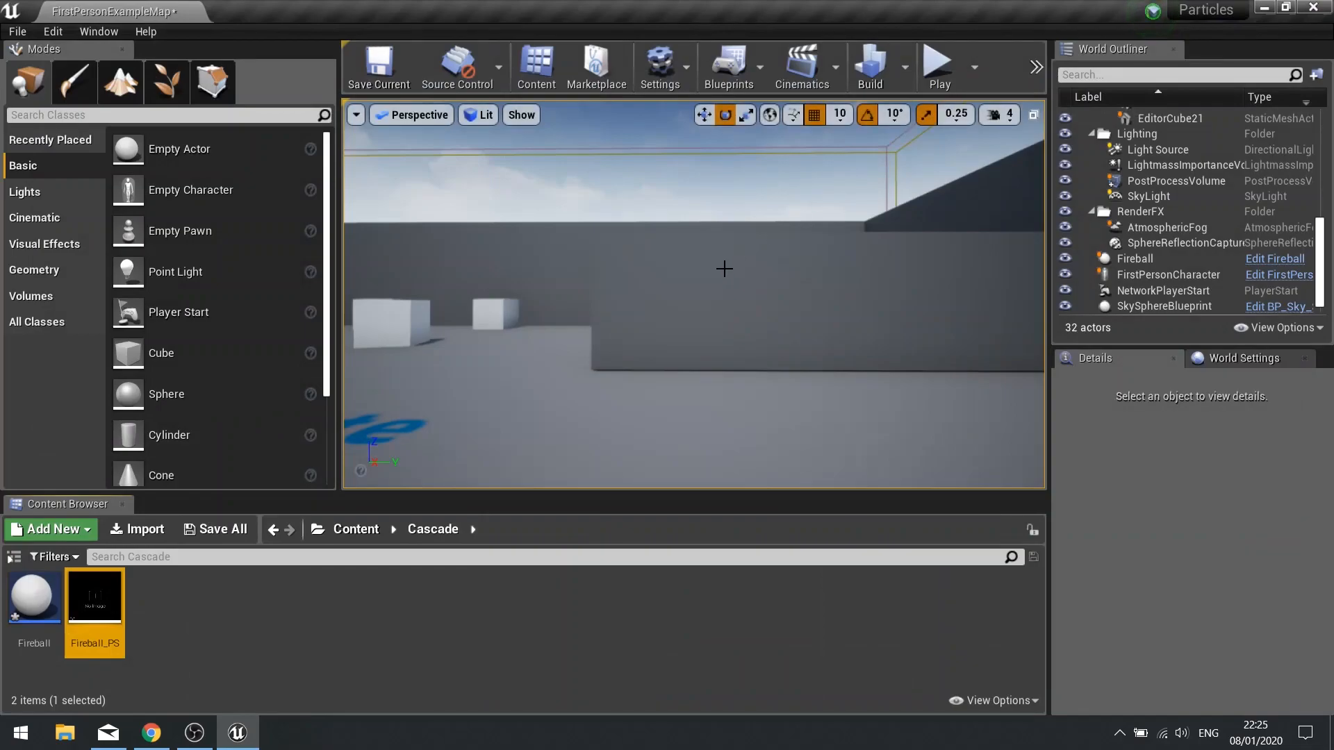
{"action": "left_click", "coordinate": [939, 64]}
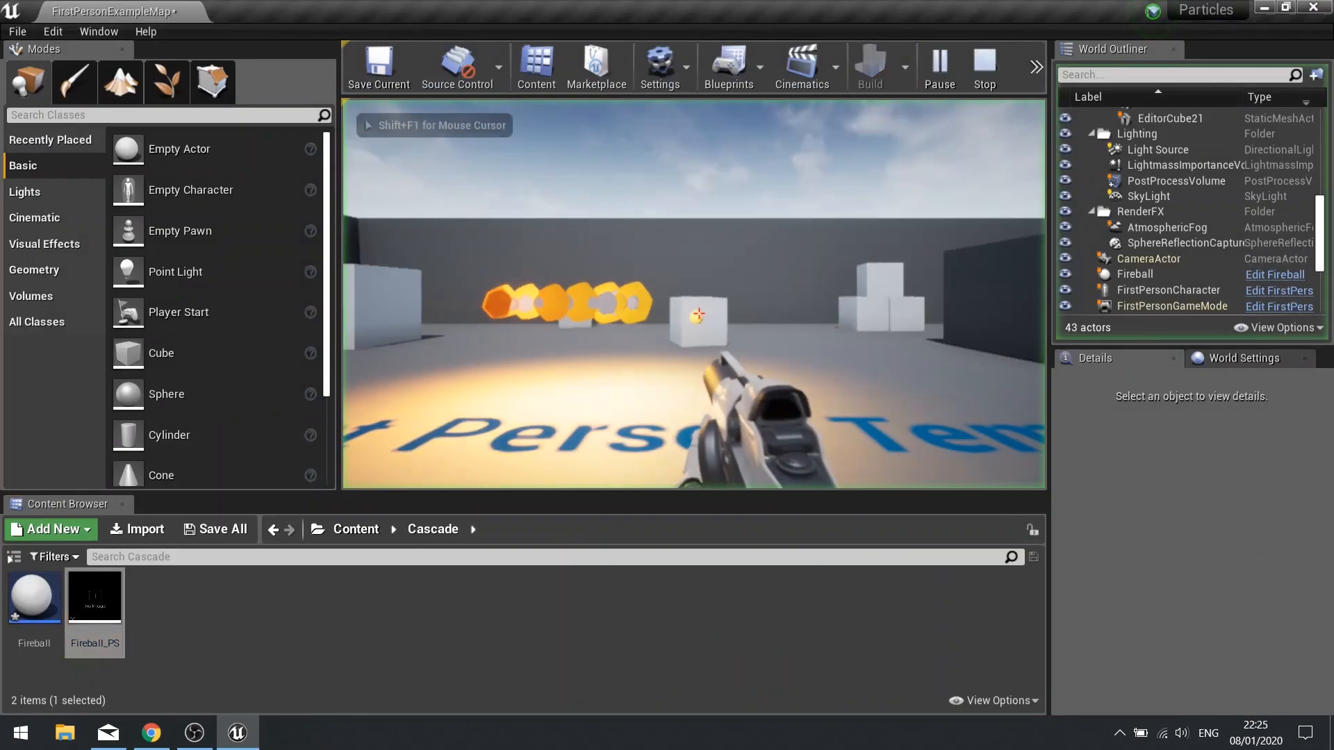
- Play the level twice to examine the moving fireball's trail from different viewpoints
{"action": "key", "text": "w"}
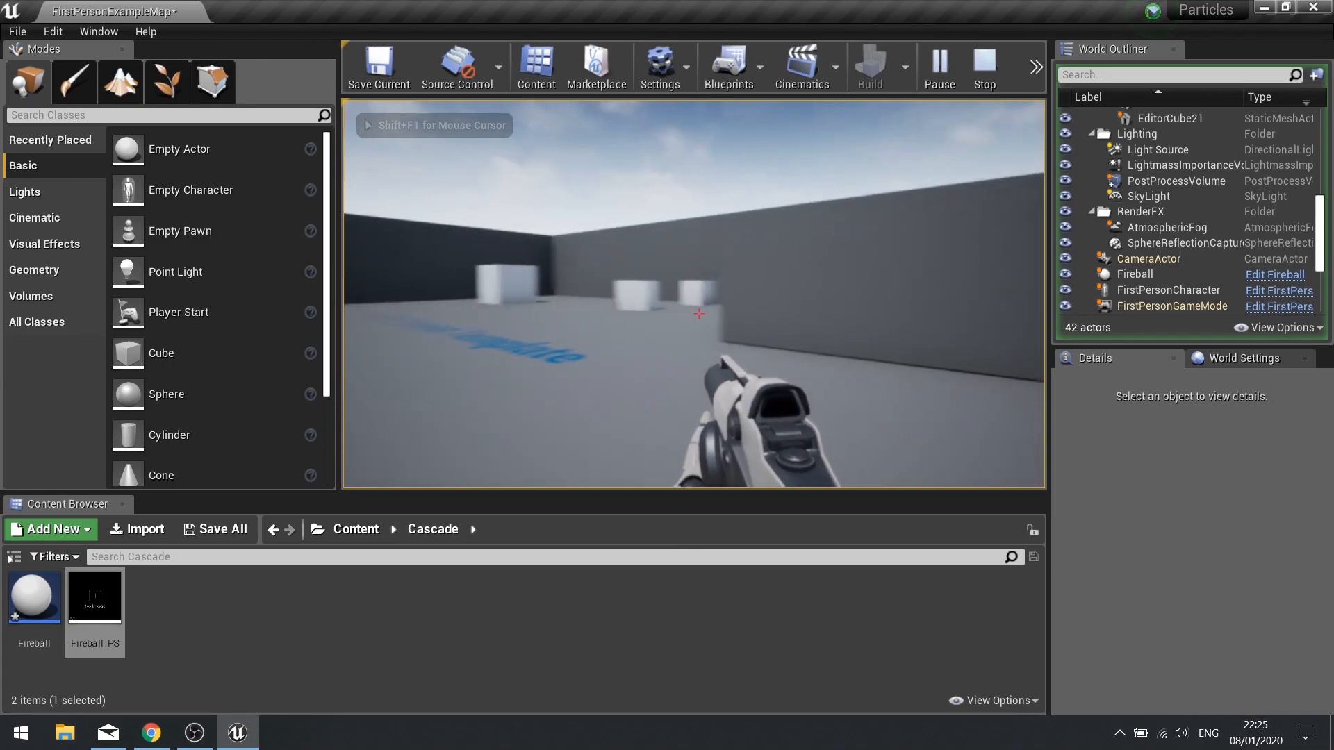
{"action": "key", "text": "Escape"}
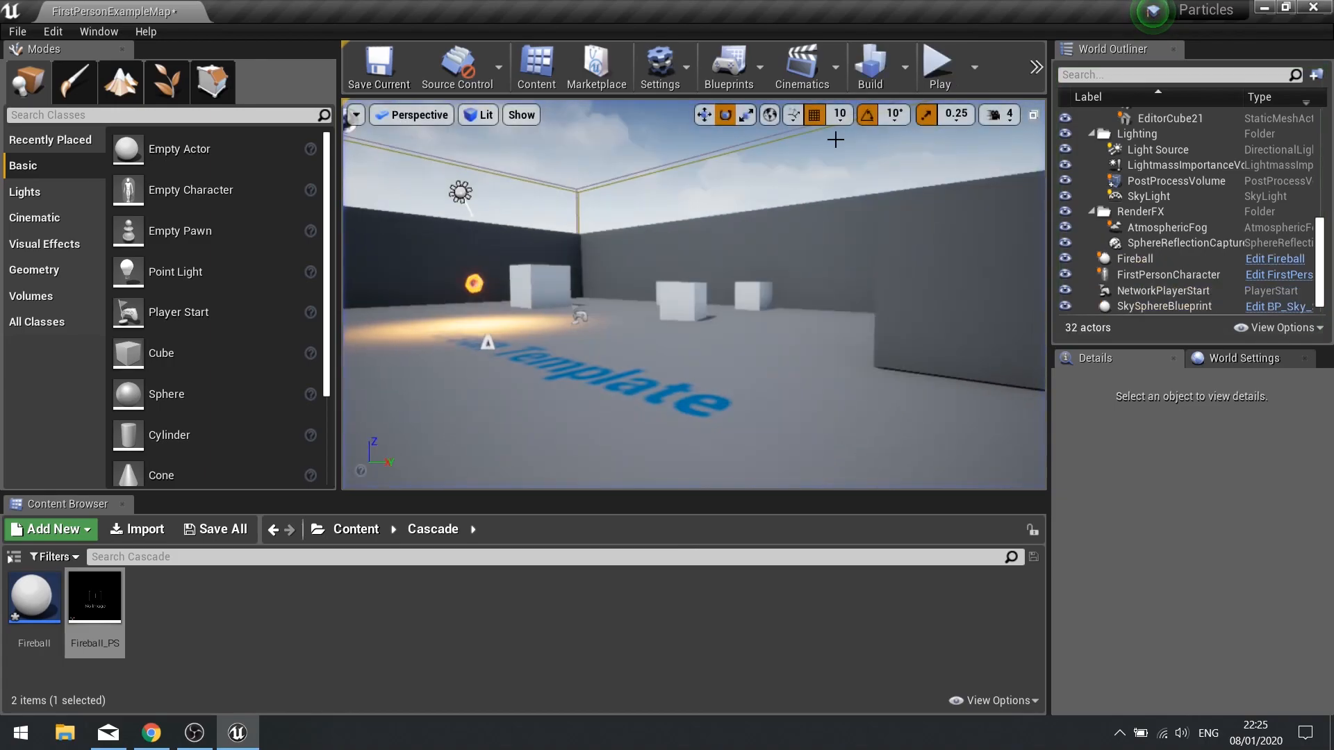
{"action": "left_click", "coordinate": [928, 69]}
{"action": "key", "text": "w"}
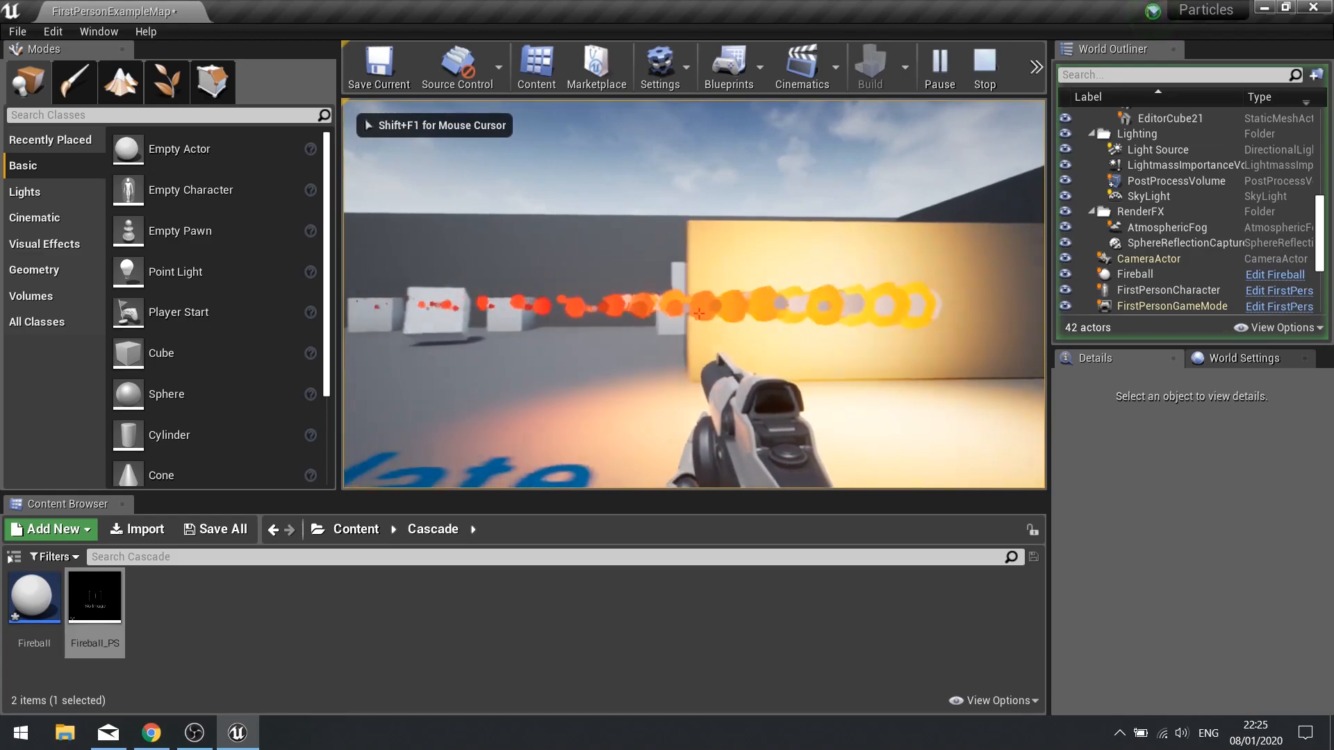
{"action": "key", "text": "Escape"}
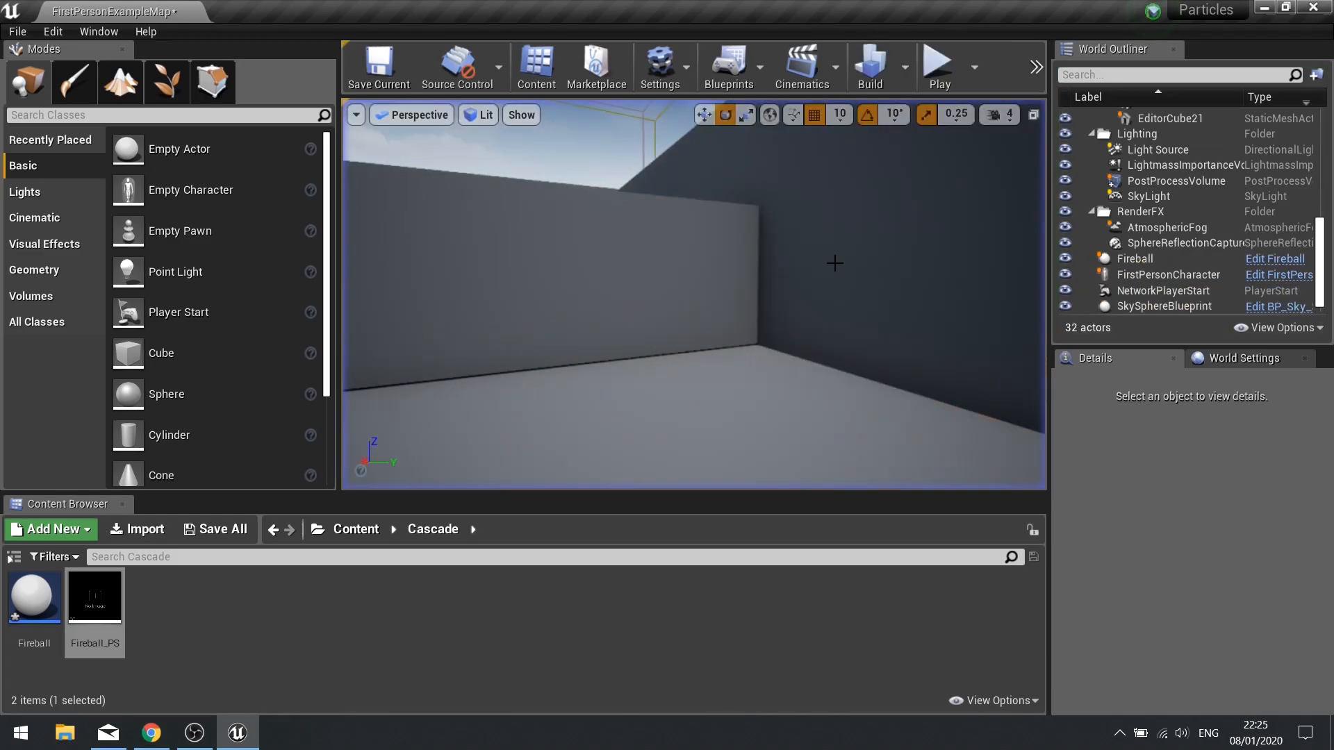
- Set the third emitter's Emitter Origin X to -50 in Fireball_PS and play the level to test the smoke offset
{"action": "double_click", "coordinate": [107, 618]}
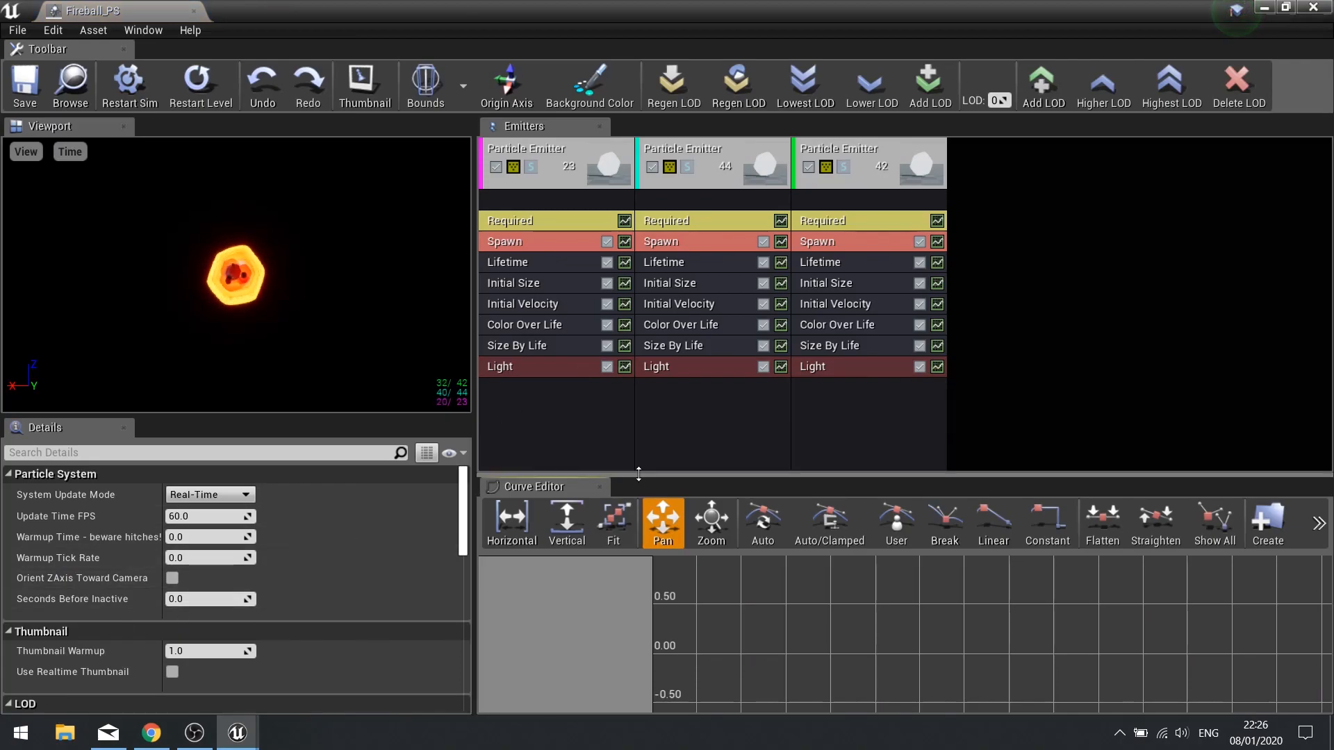
{"action": "left_click", "coordinate": [818, 221]}
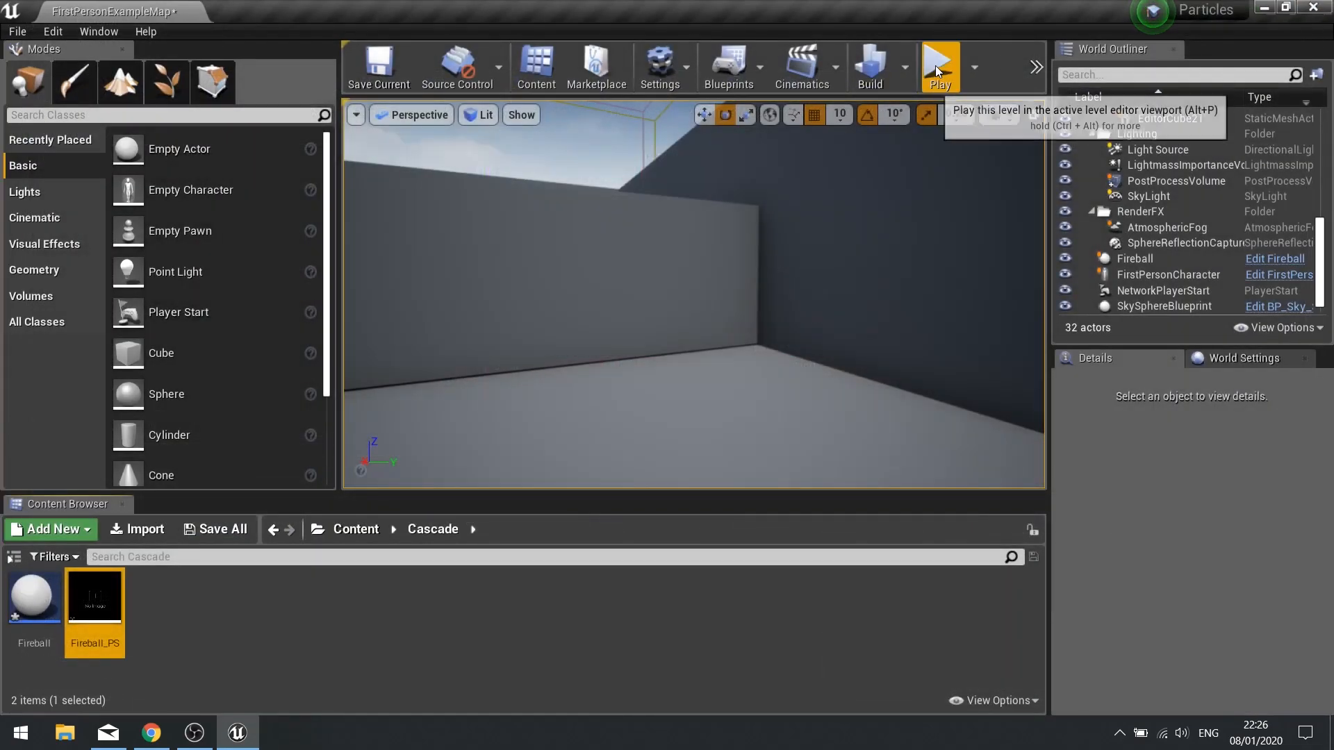
{"action": "left_click", "coordinate": [939, 61]}
{"action": "key", "text": "d"}
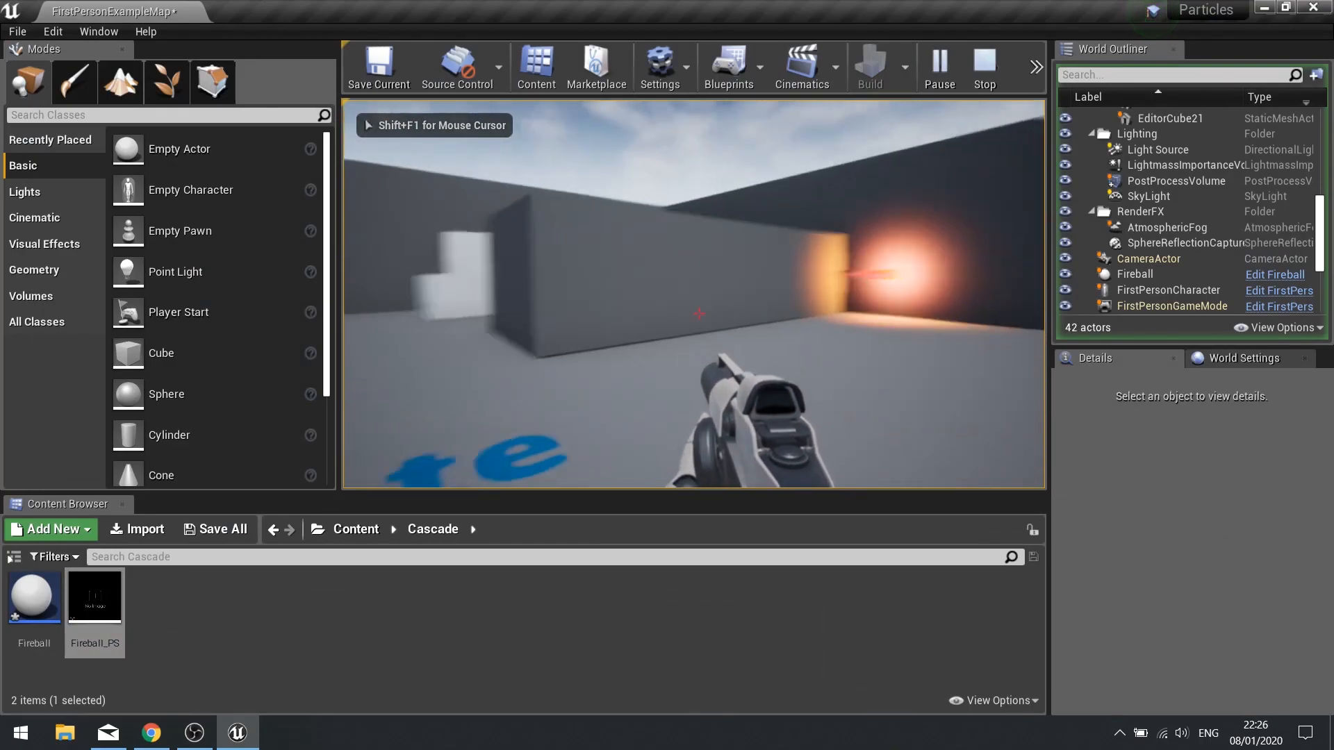
{"action": "key", "text": "Escape"}
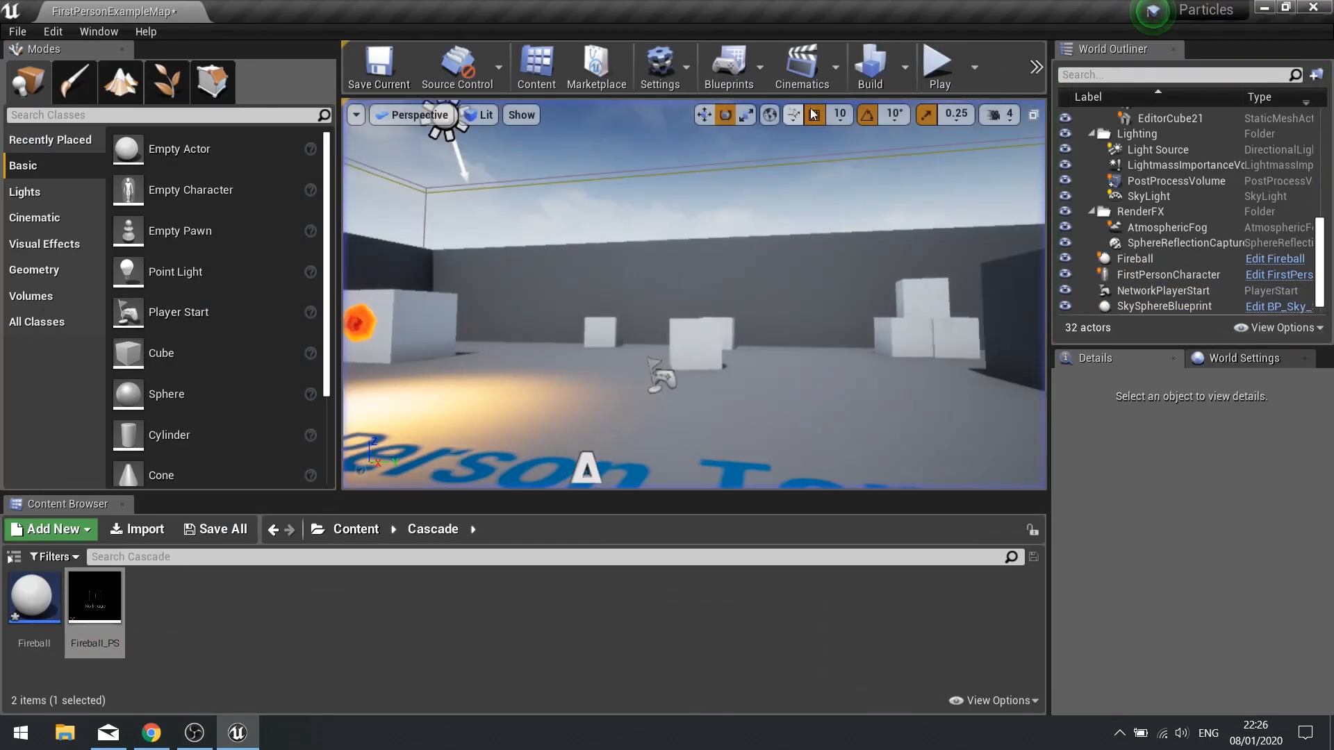
{"action": "left_click", "coordinate": [939, 61]}
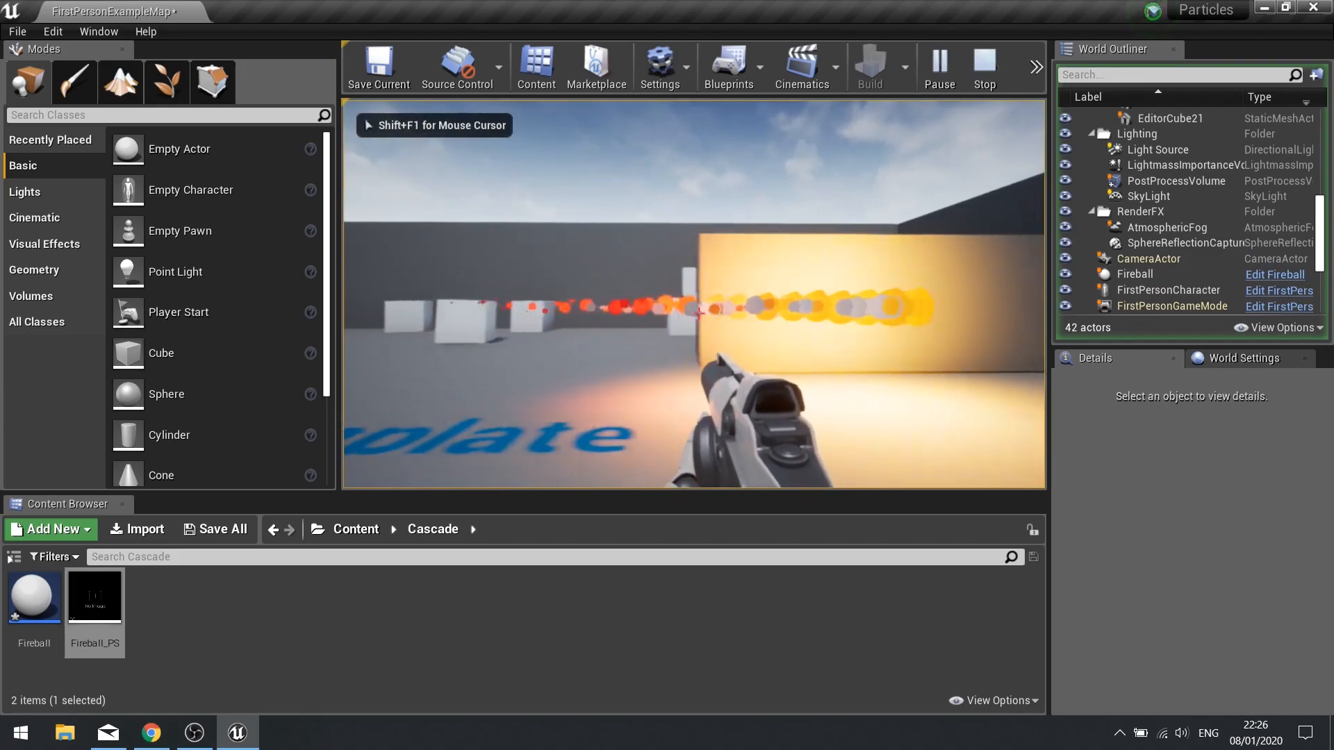
{"action": "key", "text": "Escape"}
- Reopen Fireball_PS and set the Emitter Origin X in the third emitter's Required module to -300
{"action": "double_click", "coordinate": [94, 596]}
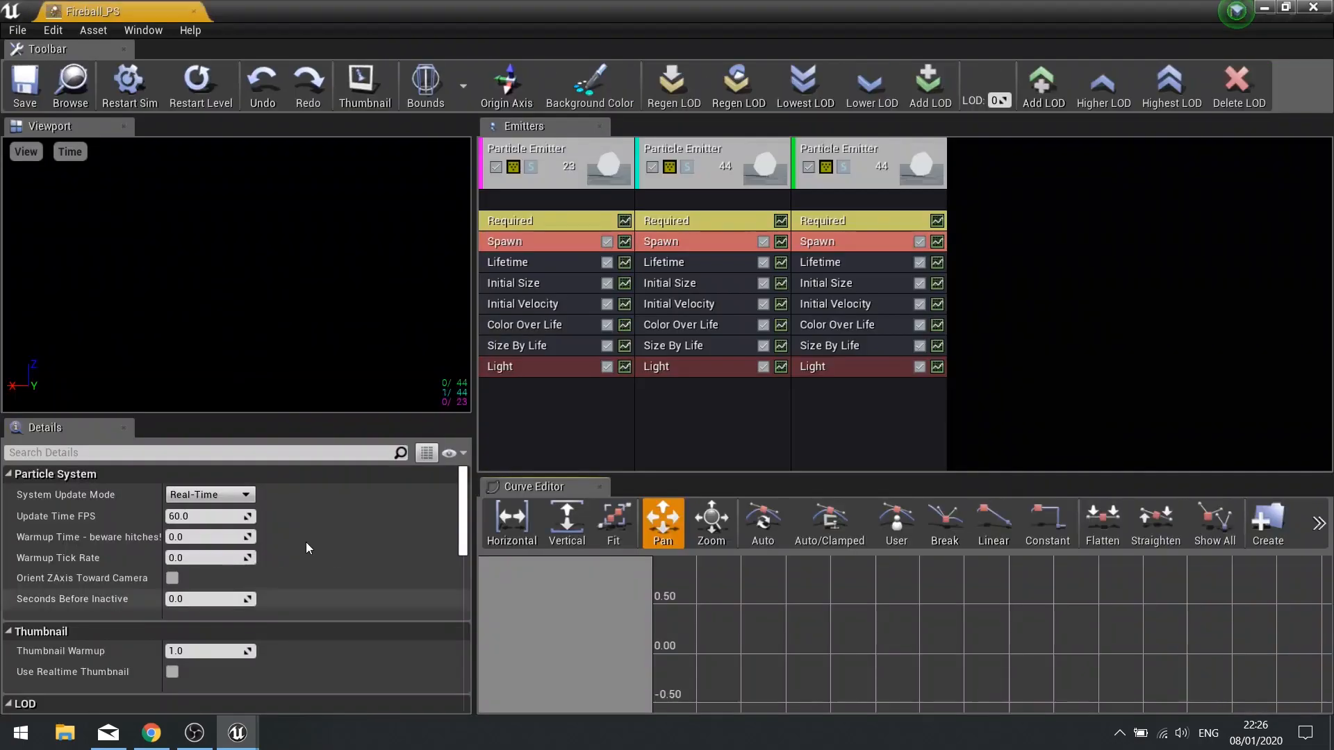
{"action": "left_click", "coordinate": [823, 221]}
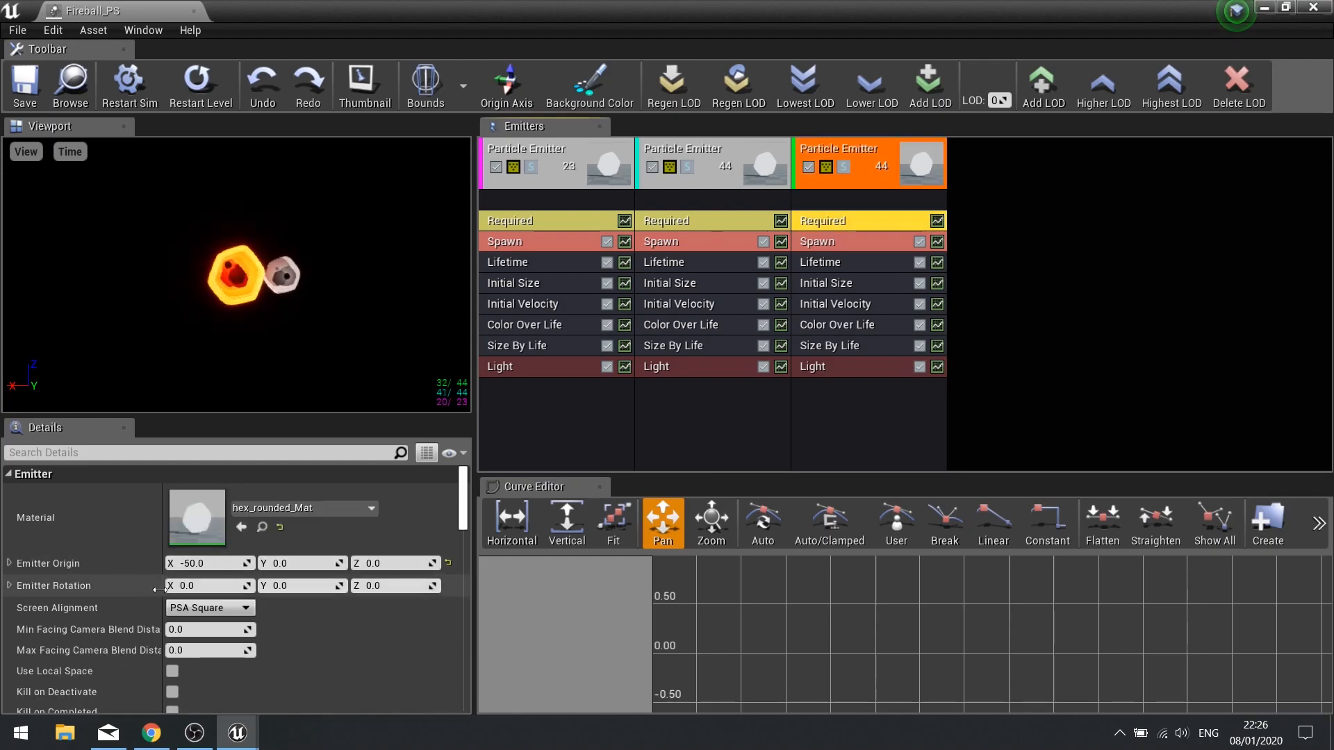
{"action": "left_click", "coordinate": [209, 563]}
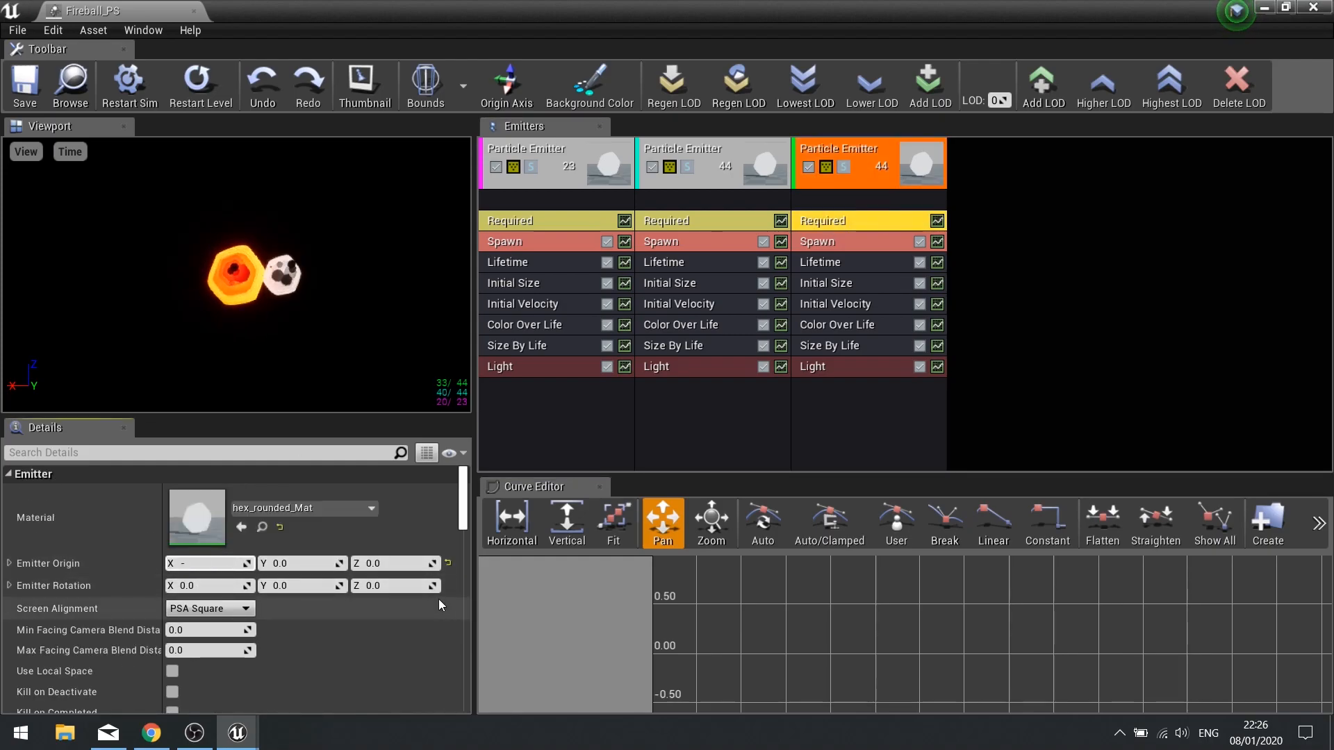
{"action": "key", "text": "Return"}
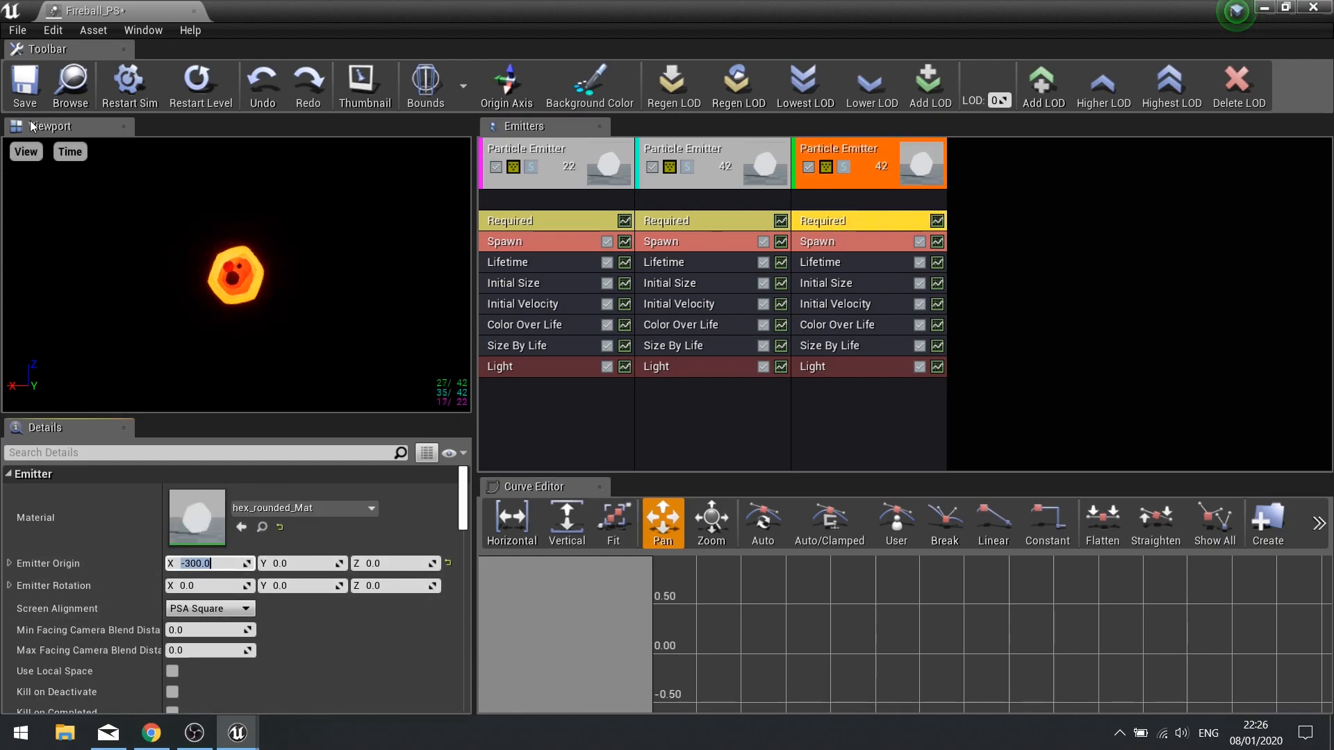
- Return to the level and play it twice to check how far the grey smoke trails behind the fireball
{"action": "left_click", "coordinate": [1264, 10]}
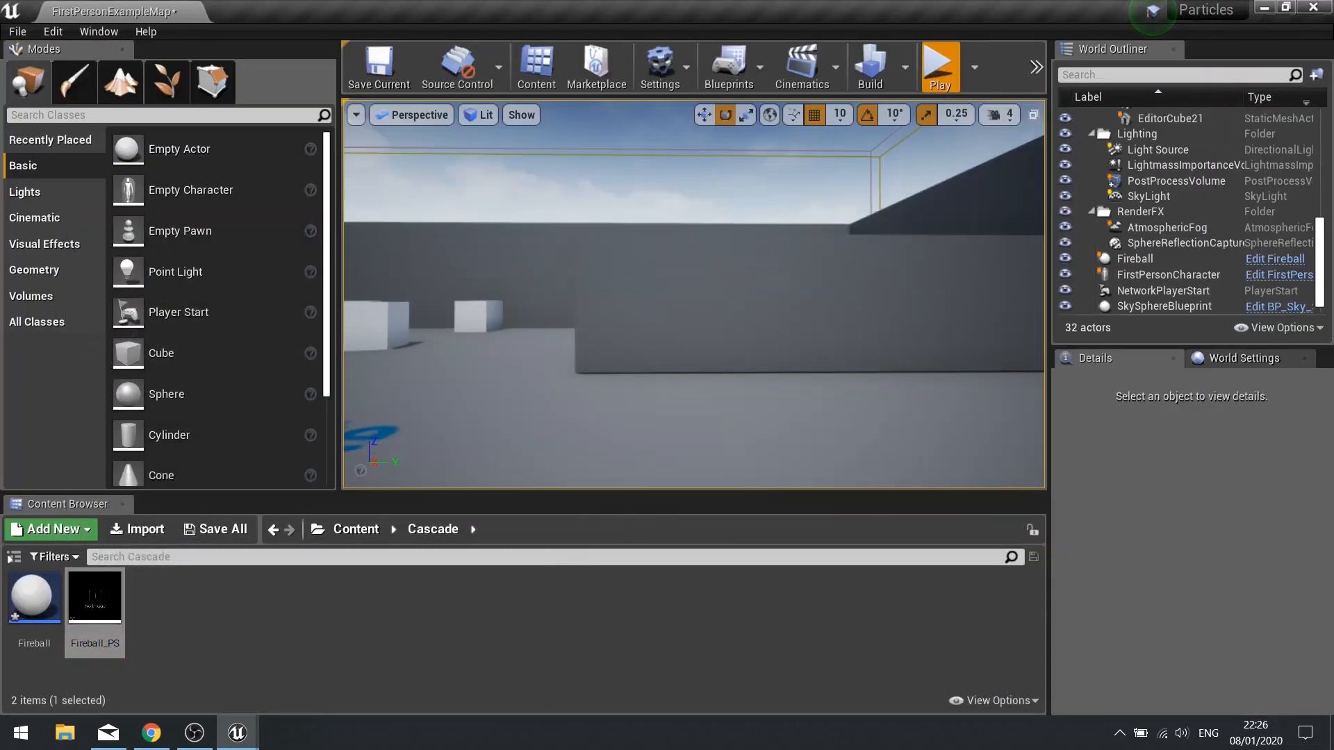
{"action": "left_click", "coordinate": [940, 64]}
{"action": "key", "text": "w"}
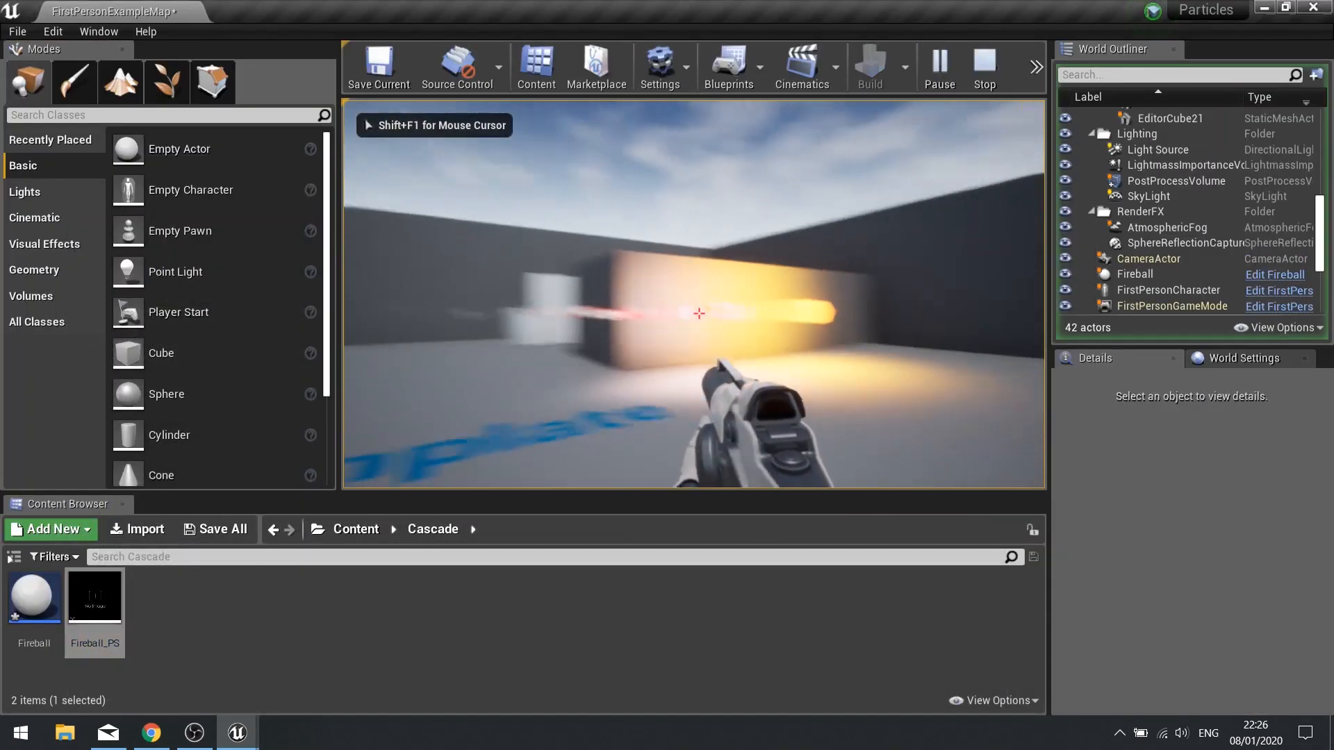
{"action": "key", "text": "Escape"}
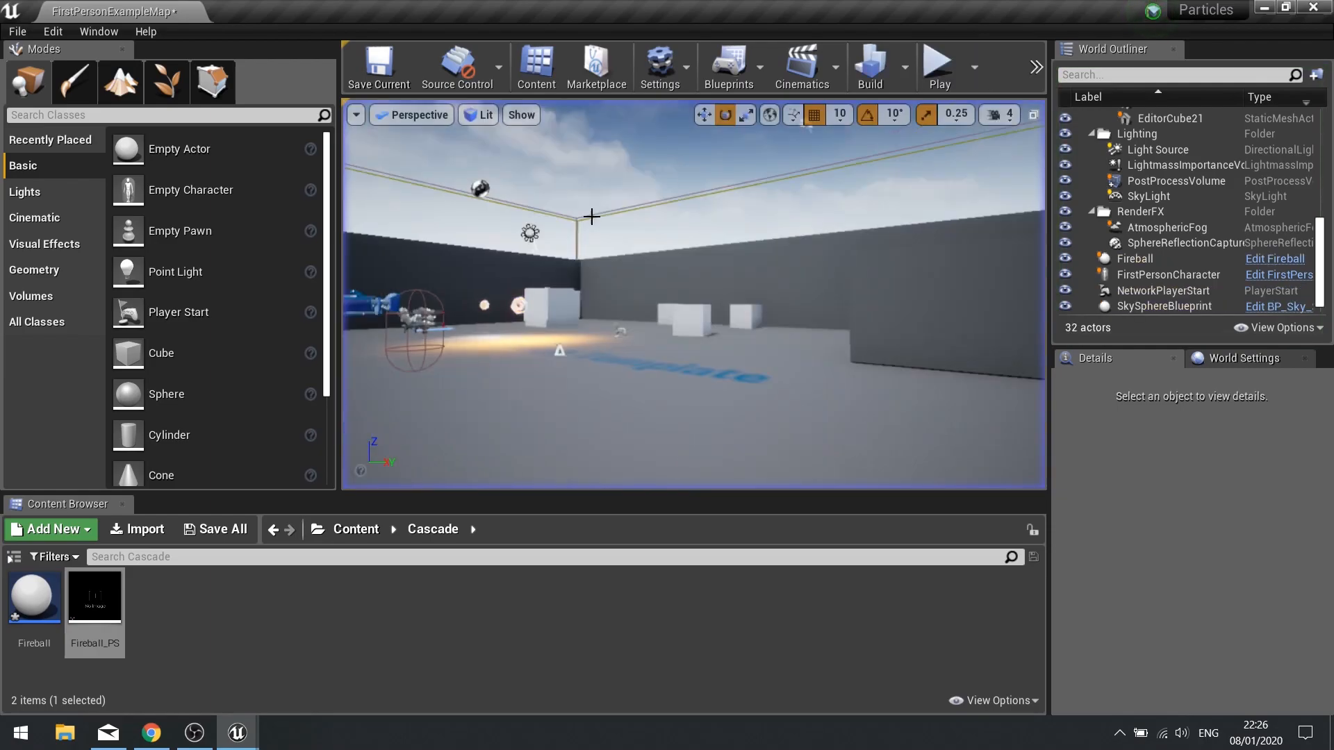
{"action": "left_click", "coordinate": [780, 212]}
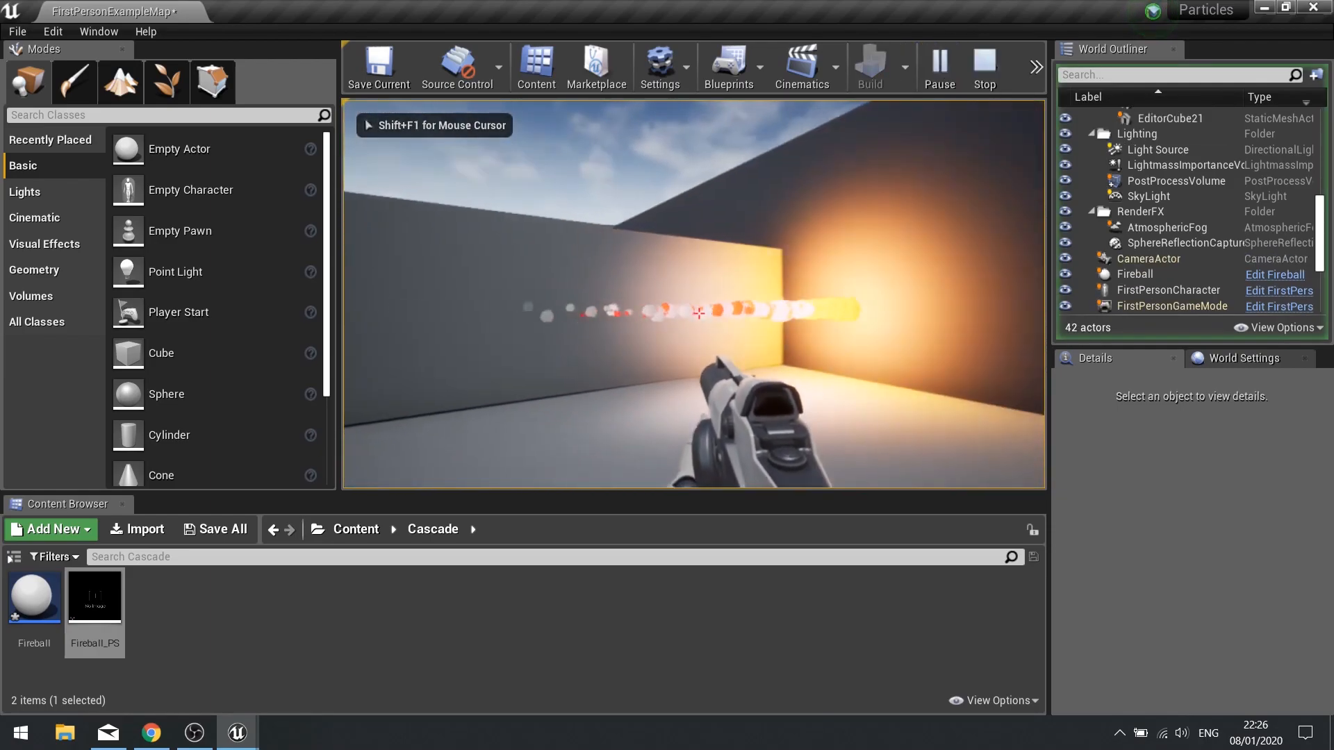
{"action": "key", "text": "Escape"}
- Set the Emitter Delay in the third emitter's Required module to 1.0 and save the Fireball_PS particle system
{"action": "double_click", "coordinate": [97, 597]}
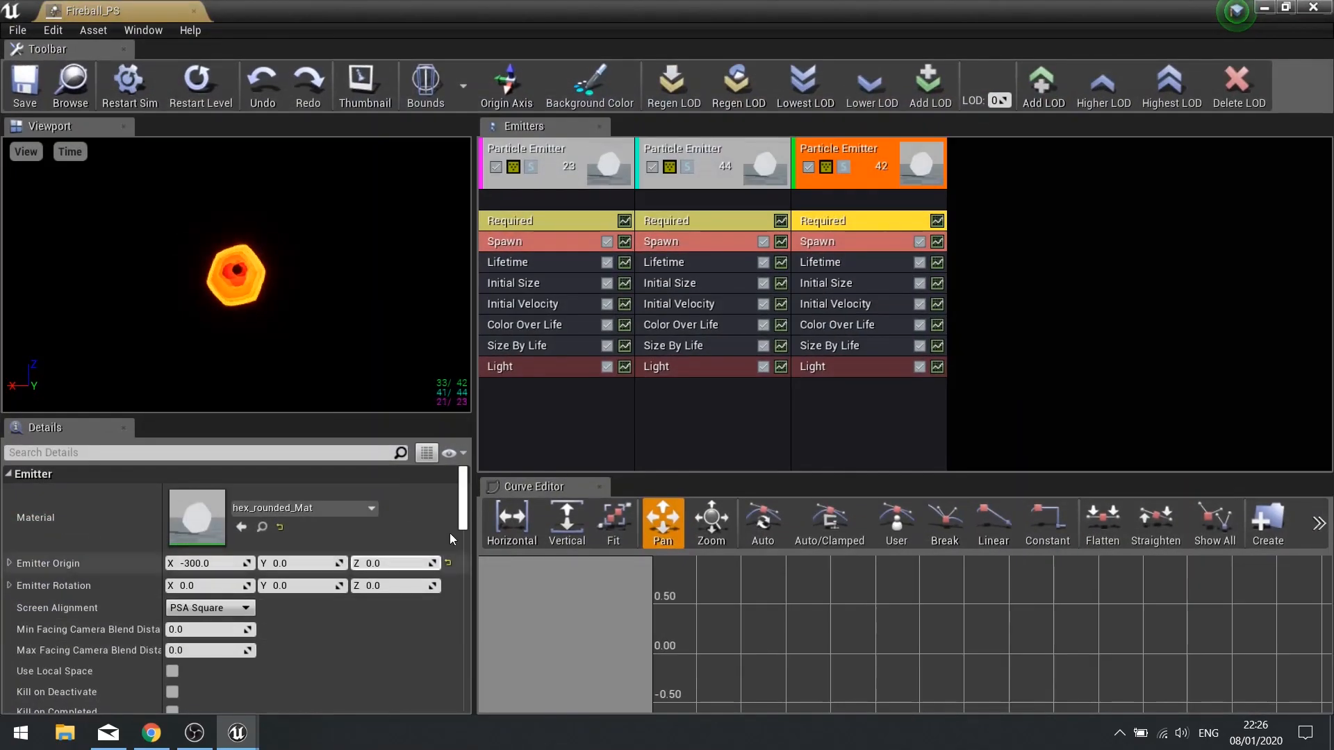
{"action": "scroll", "coordinate": [293, 599], "scroll_direction": "down", "scroll_amount": 10}
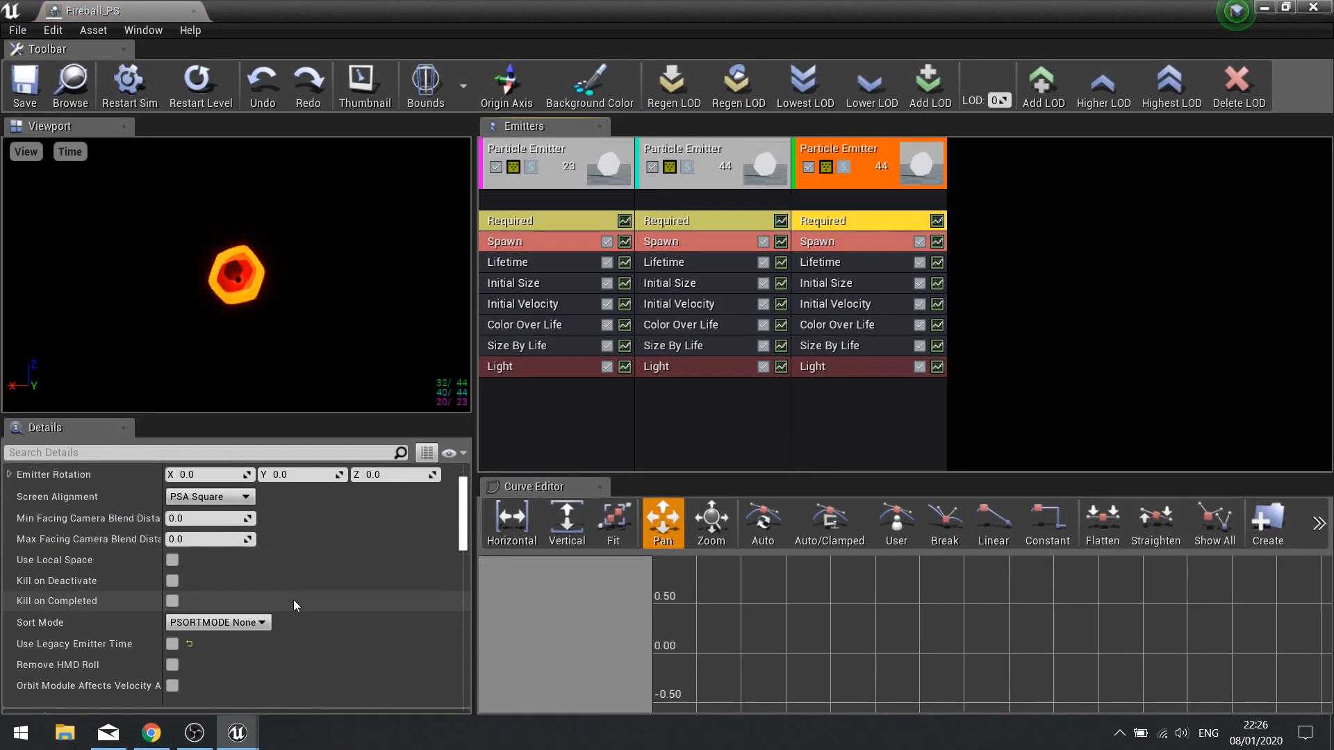
{"action": "scroll", "coordinate": [293, 599], "scroll_direction": "down", "scroll_amount": 2}
{"action": "left_click", "coordinate": [219, 541]}
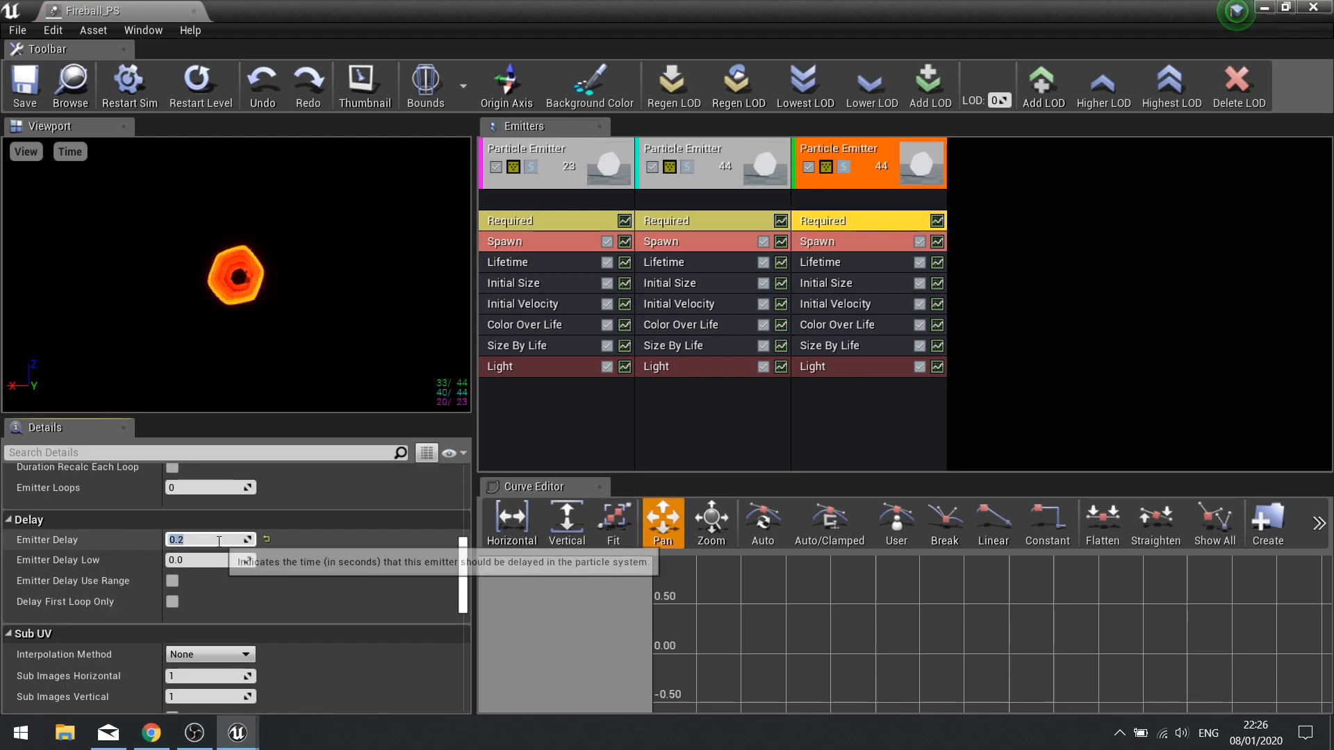
{"action": "key", "text": "Return"}
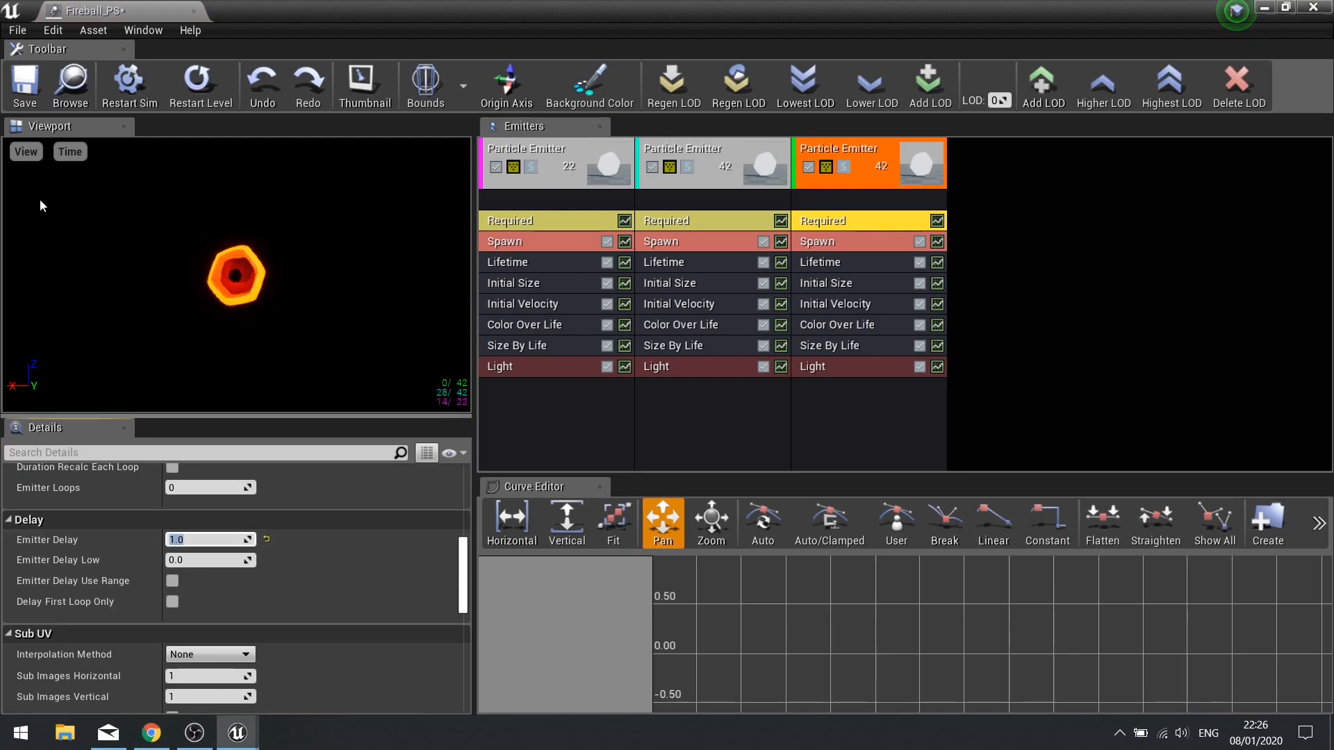
{"action": "key", "text": "ctrl+s"}
- Return to the level and play it from two viewpoints to check the fireball with the longer smoke delay
{"action": "left_click", "coordinate": [1314, 9]}
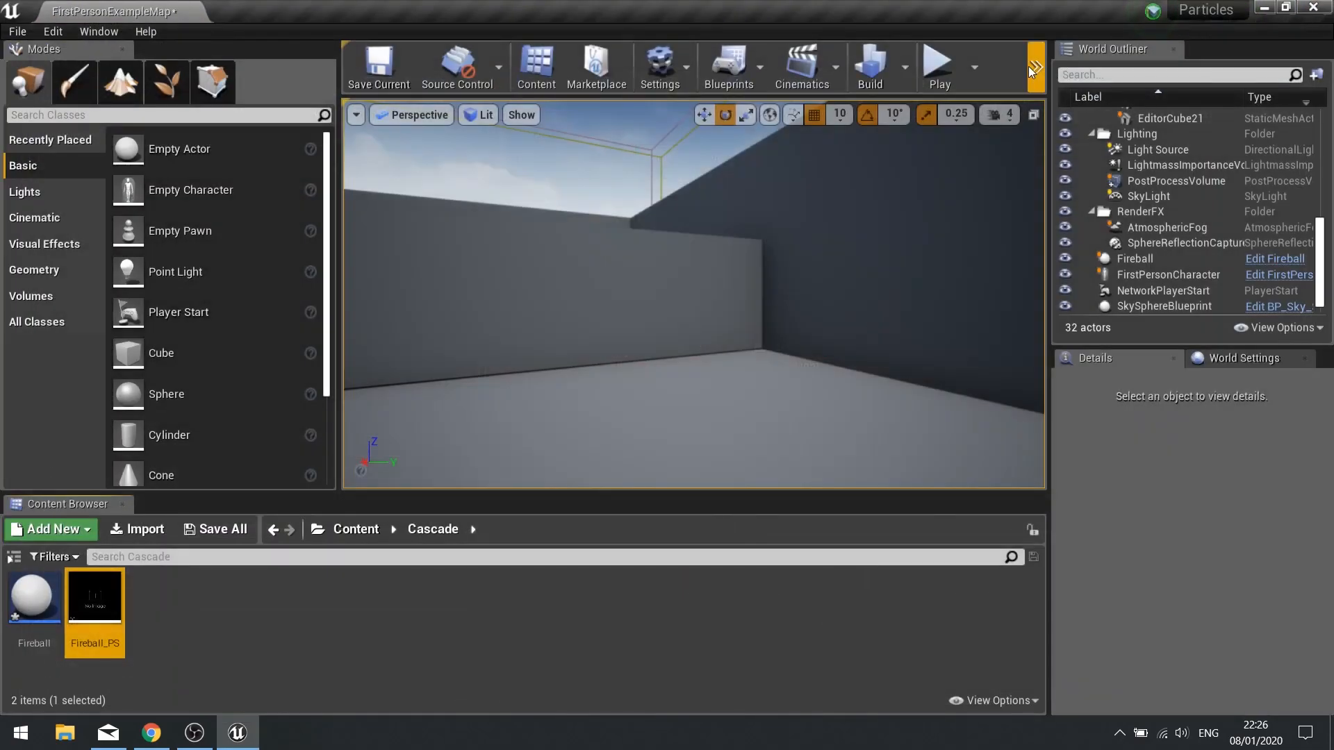
{"action": "left_click", "coordinate": [940, 66]}
{"action": "key", "text": "d"}
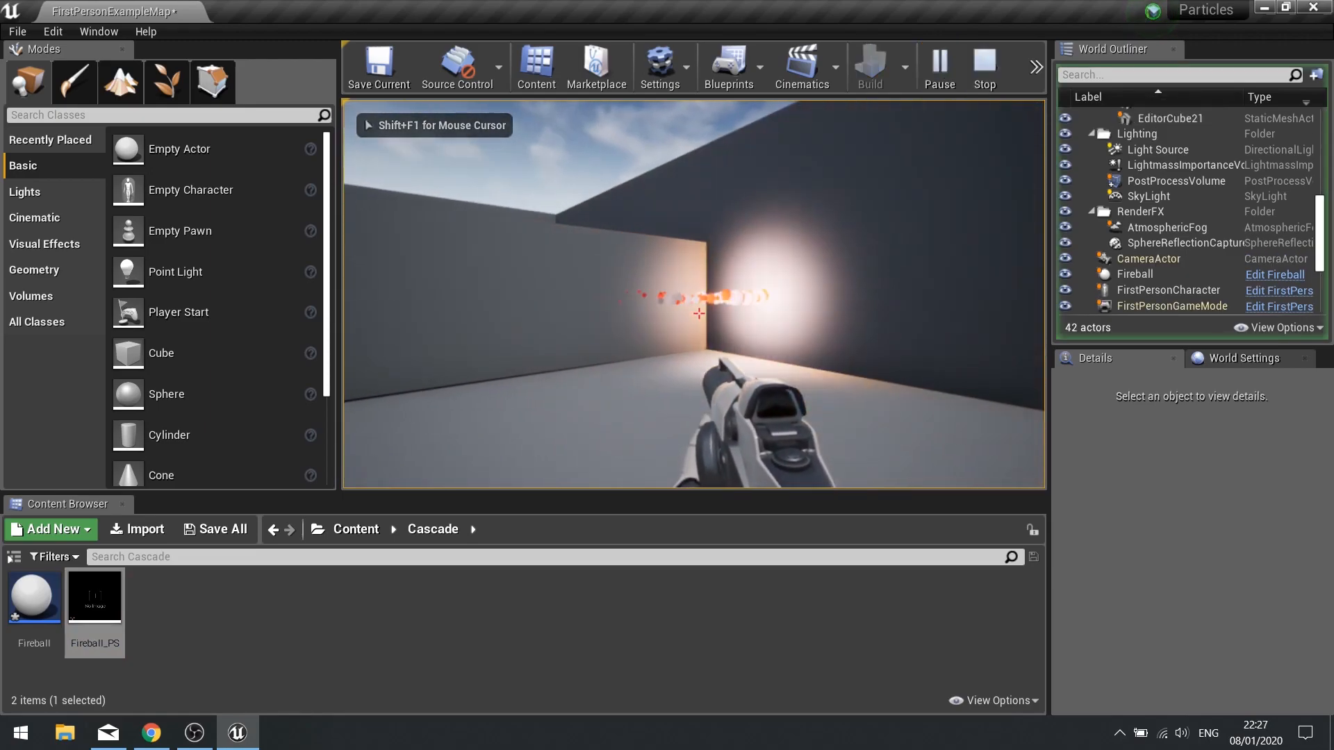
{"action": "key", "text": "Escape"}
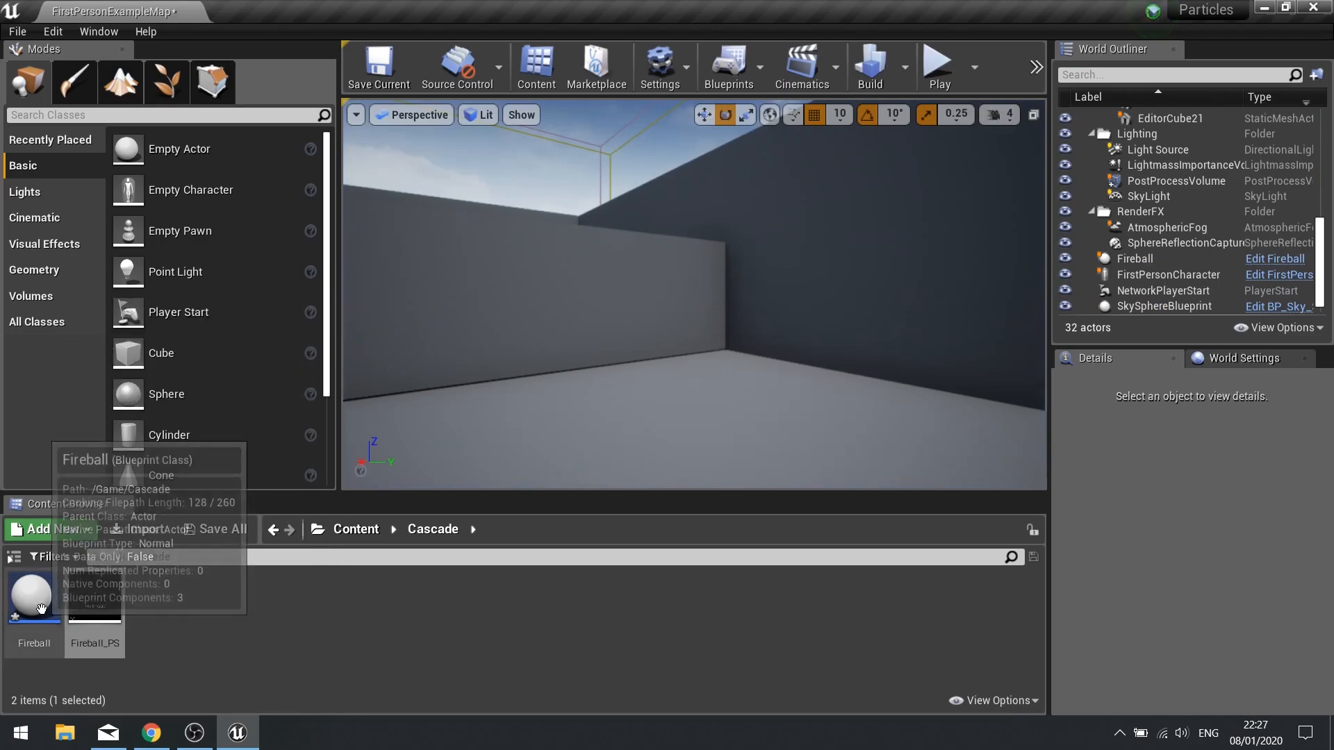
{"action": "right_click_drag", "start_coordinate": [569, 312], "coordinate": [611, 320]}
{"action": "key", "text": "w"}
{"action": "left_click", "coordinate": [940, 69]}
{"action": "key", "text": "d"}
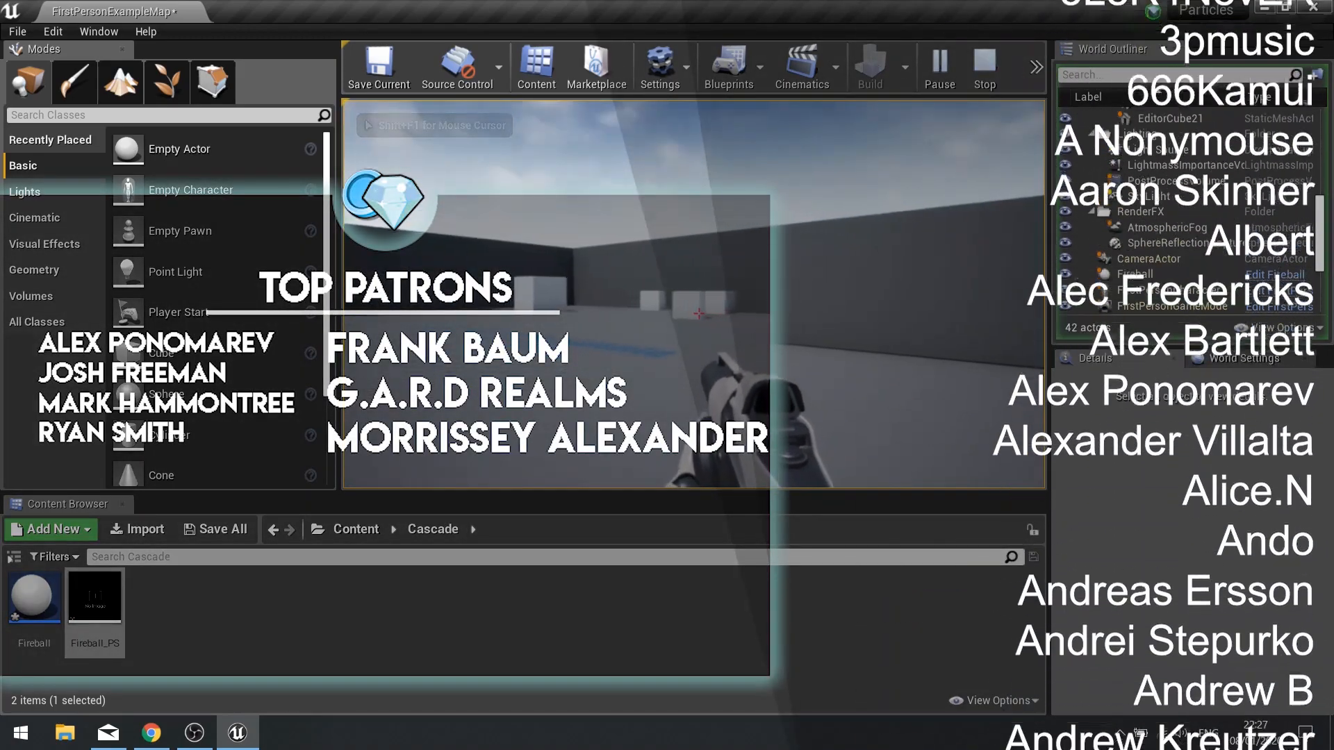
{"action": "key", "text": "Escape"}
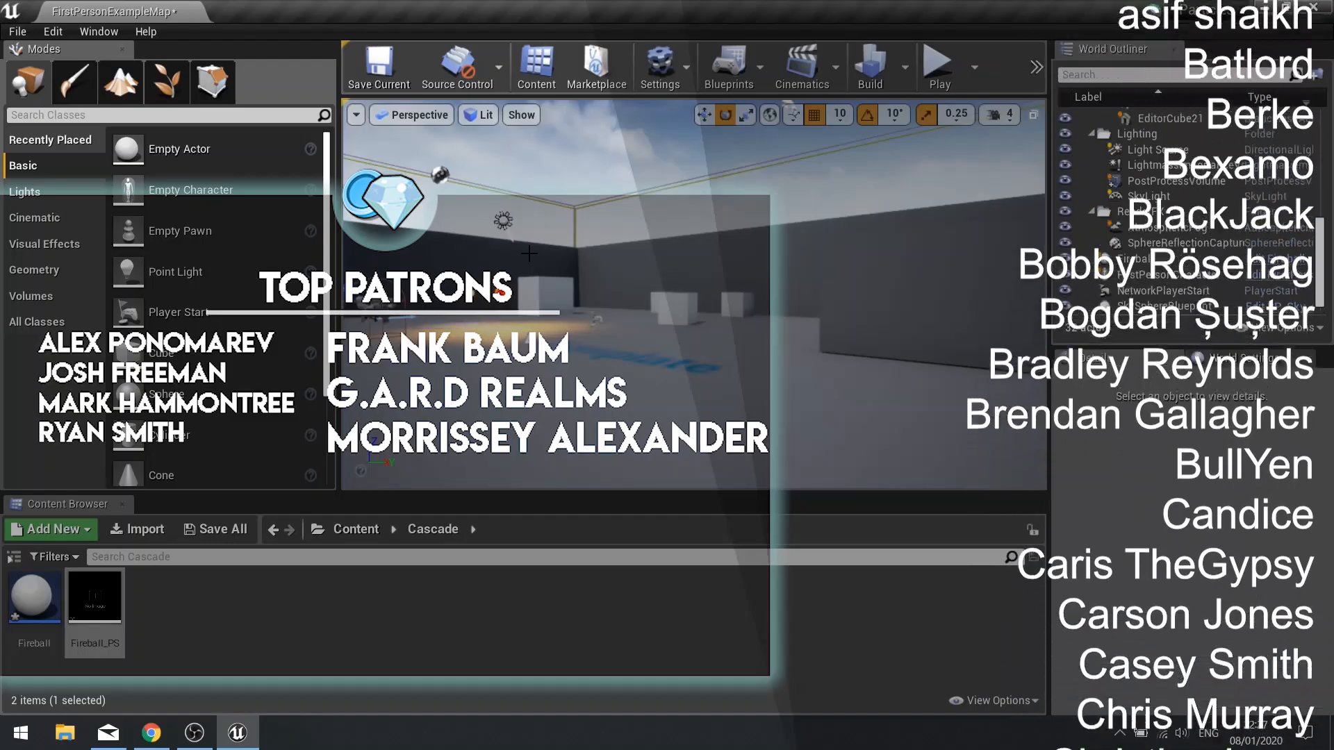